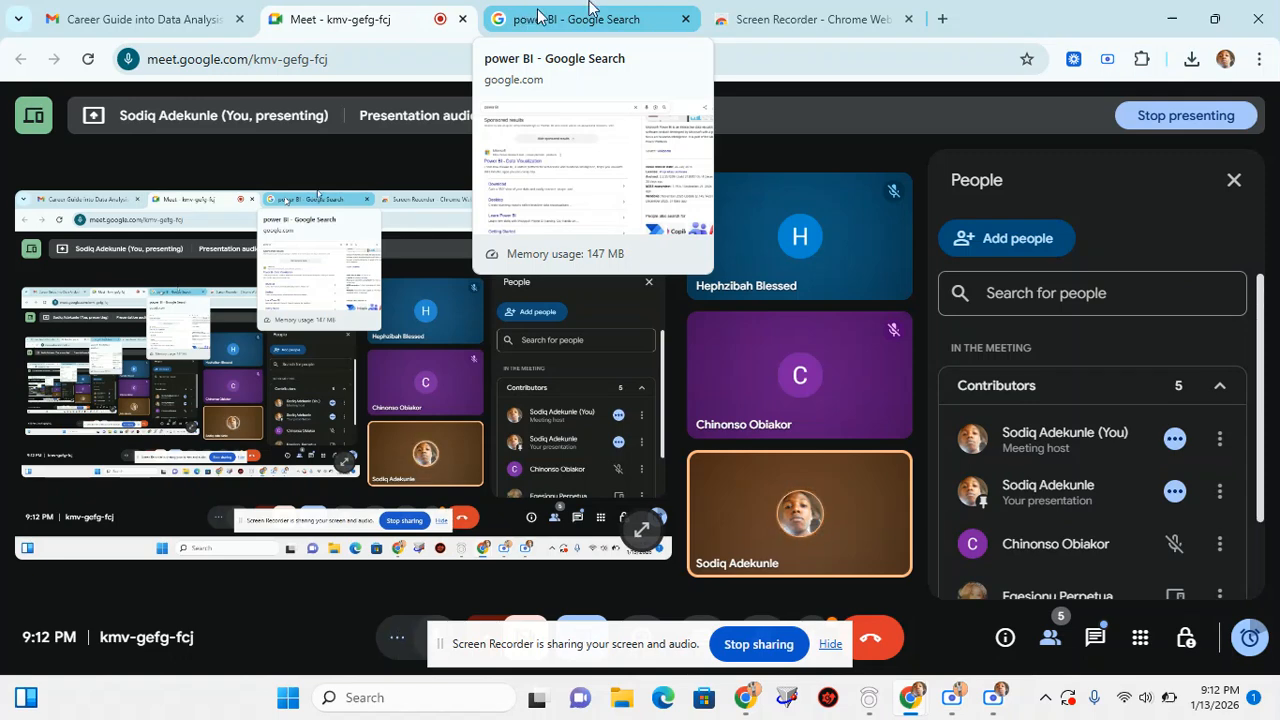
# Look over the Google results for power BI to find Microsoft's Power BI entry
pyautogui.click(556, 10)
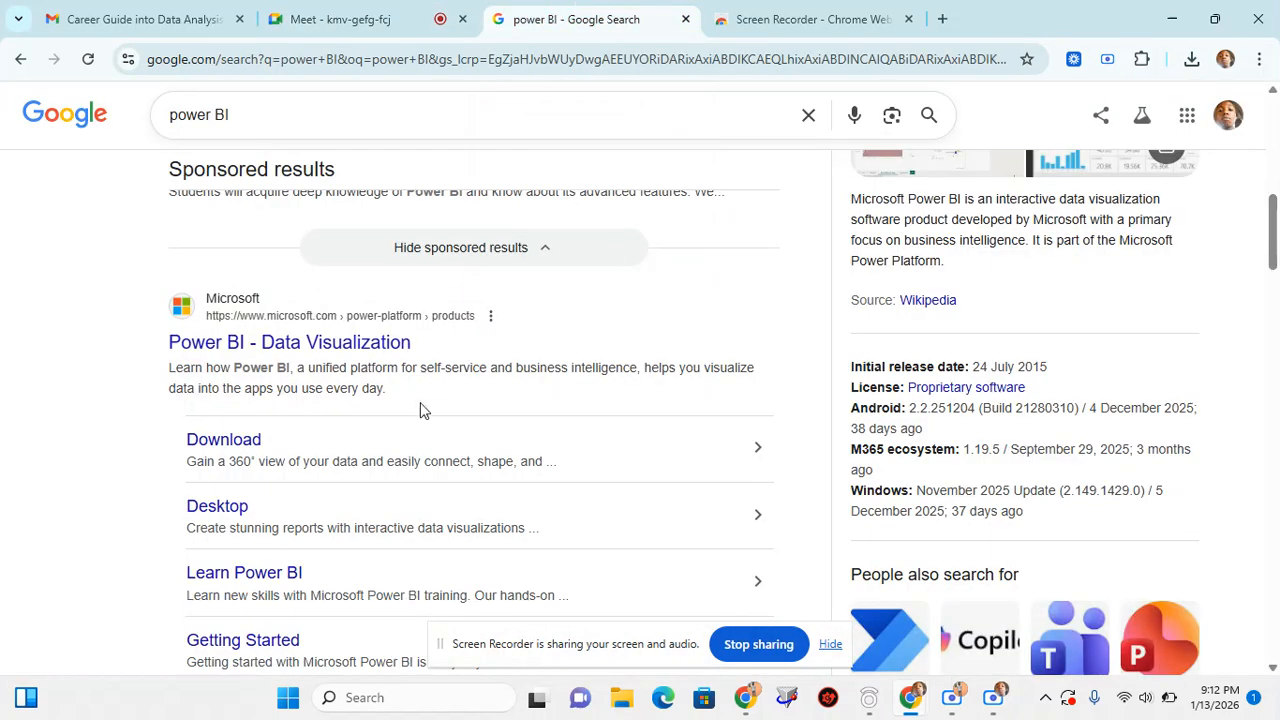
pyautogui.scroll(-1, 421, 410)
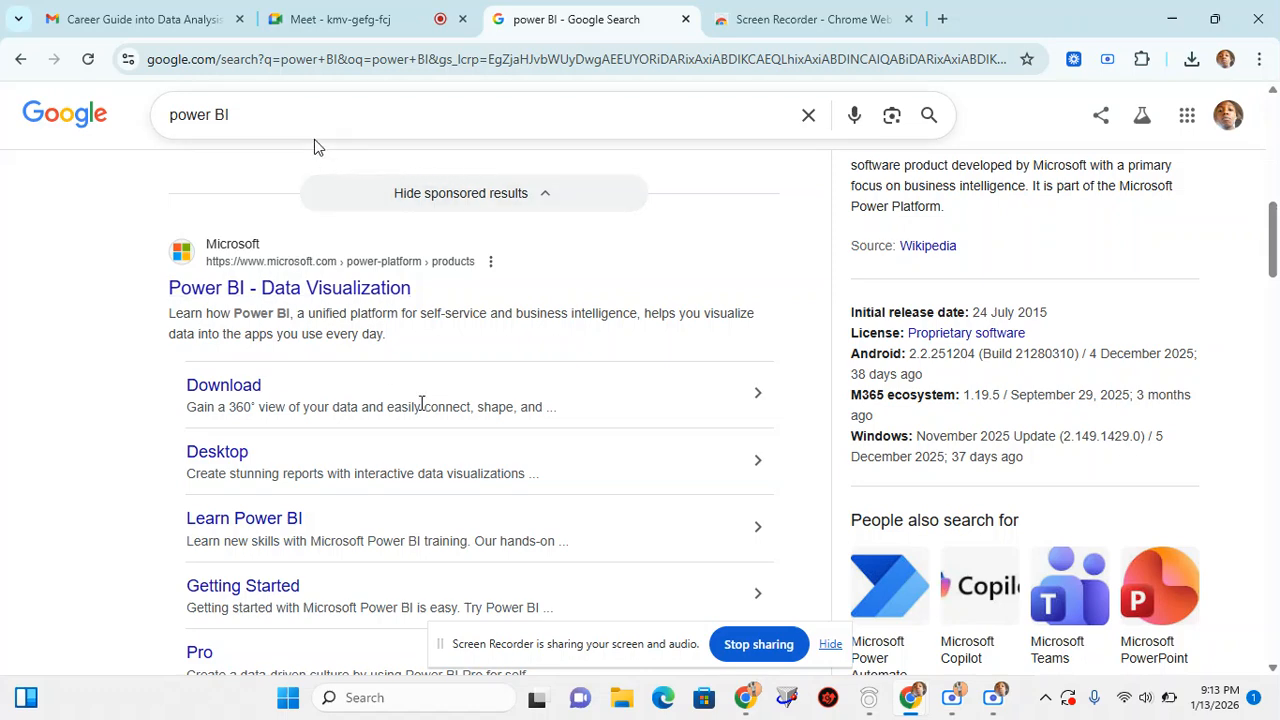
# Return to the meeting, hide the screen-sharing notice and review the list of contributors
pyautogui.click(336, 22)
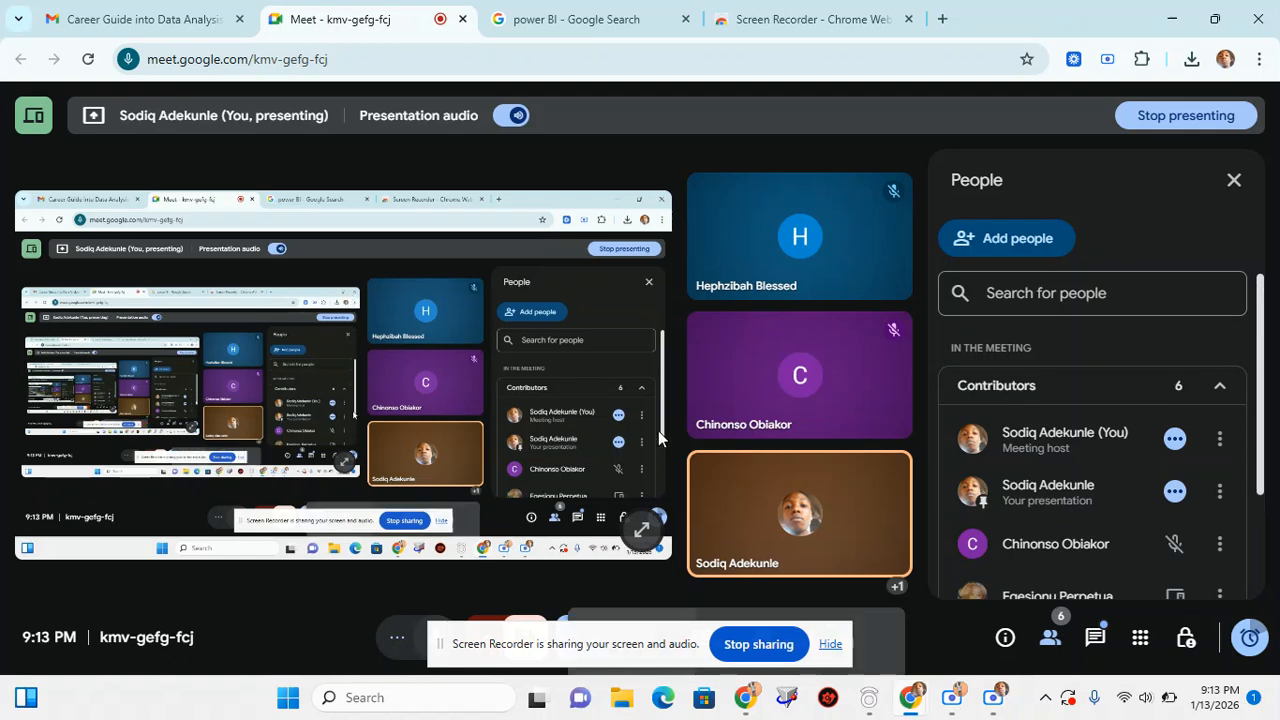
pyautogui.click(836, 650)
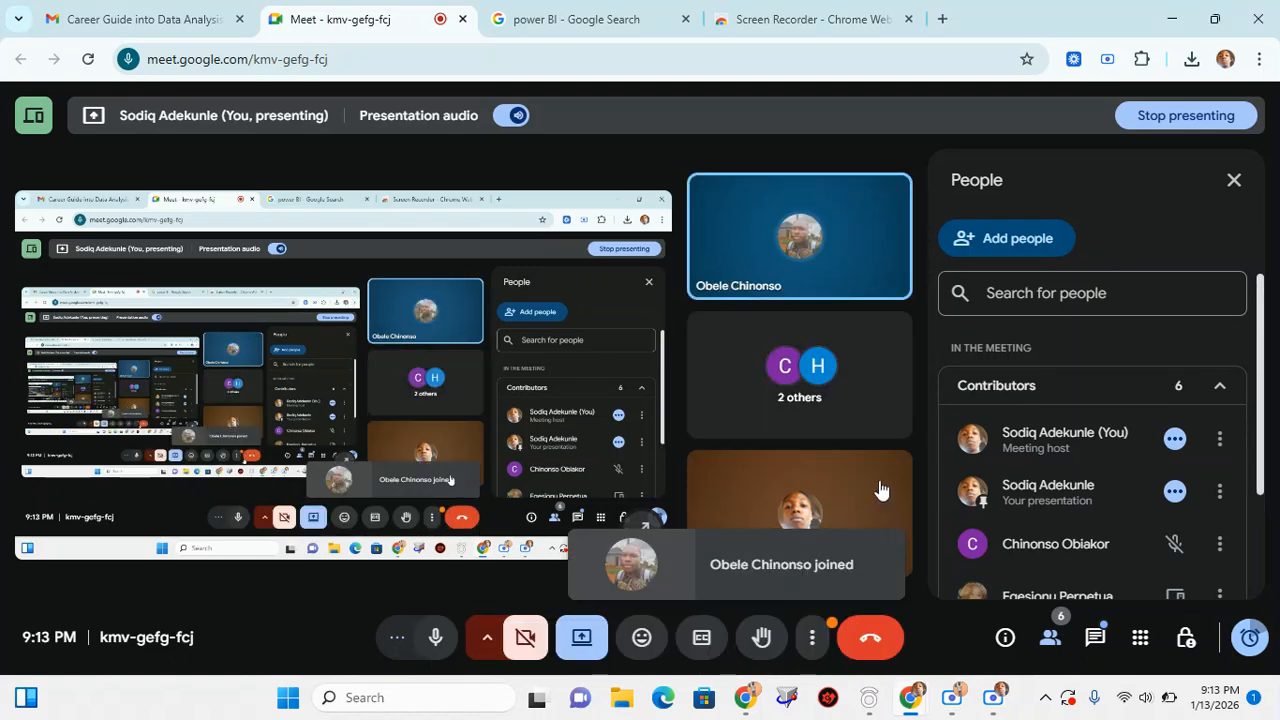
pyautogui.scroll(-3, 1036, 470)
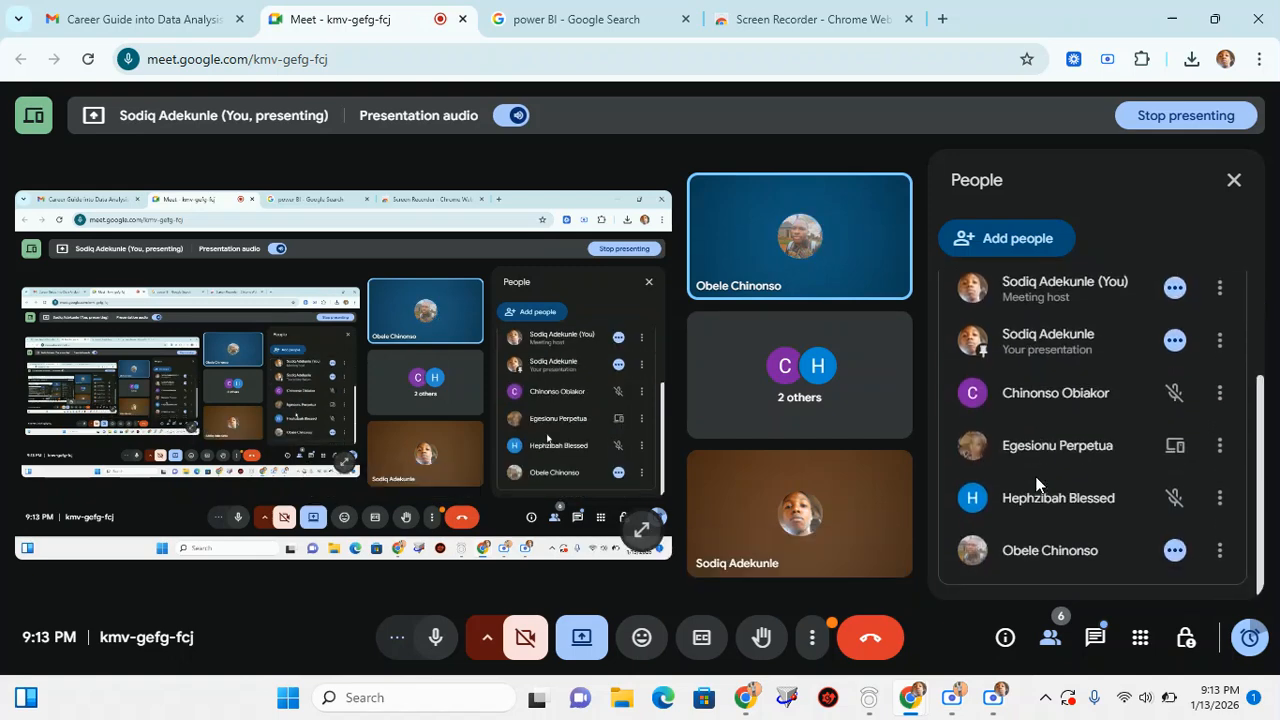
pyautogui.scroll(3, 1036, 483)
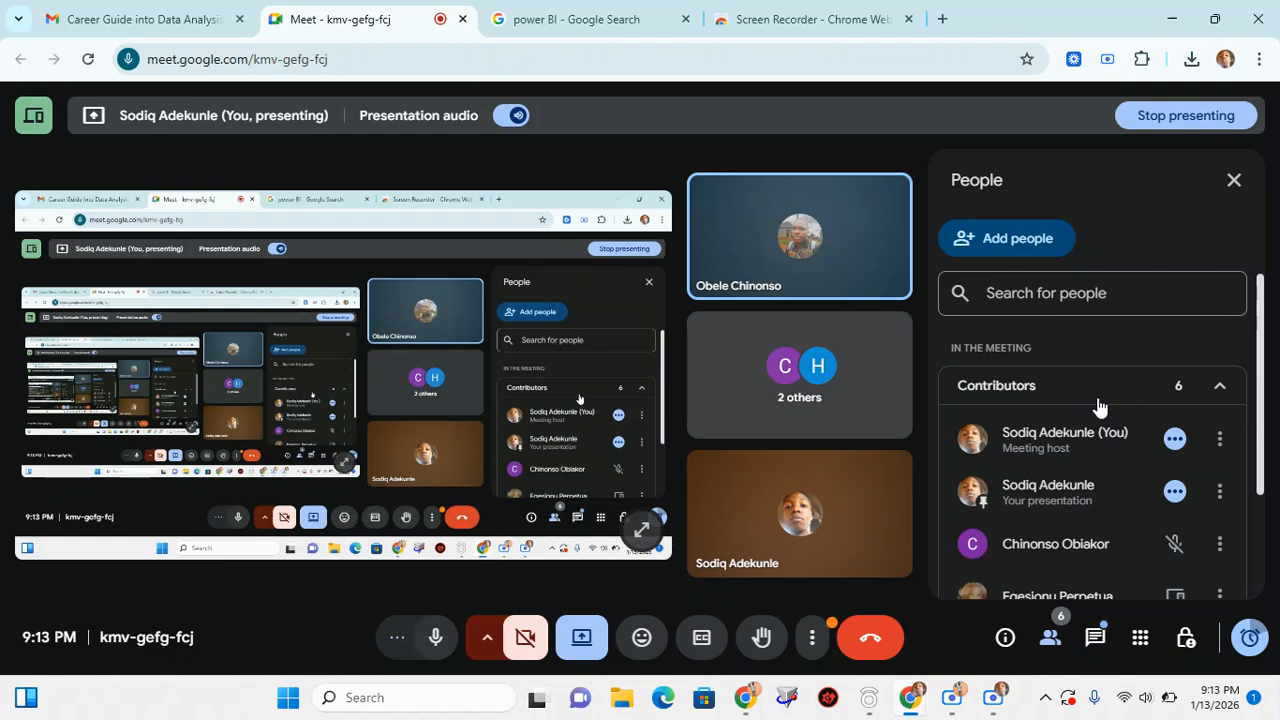
pyautogui.scroll(-3, 1095, 517)
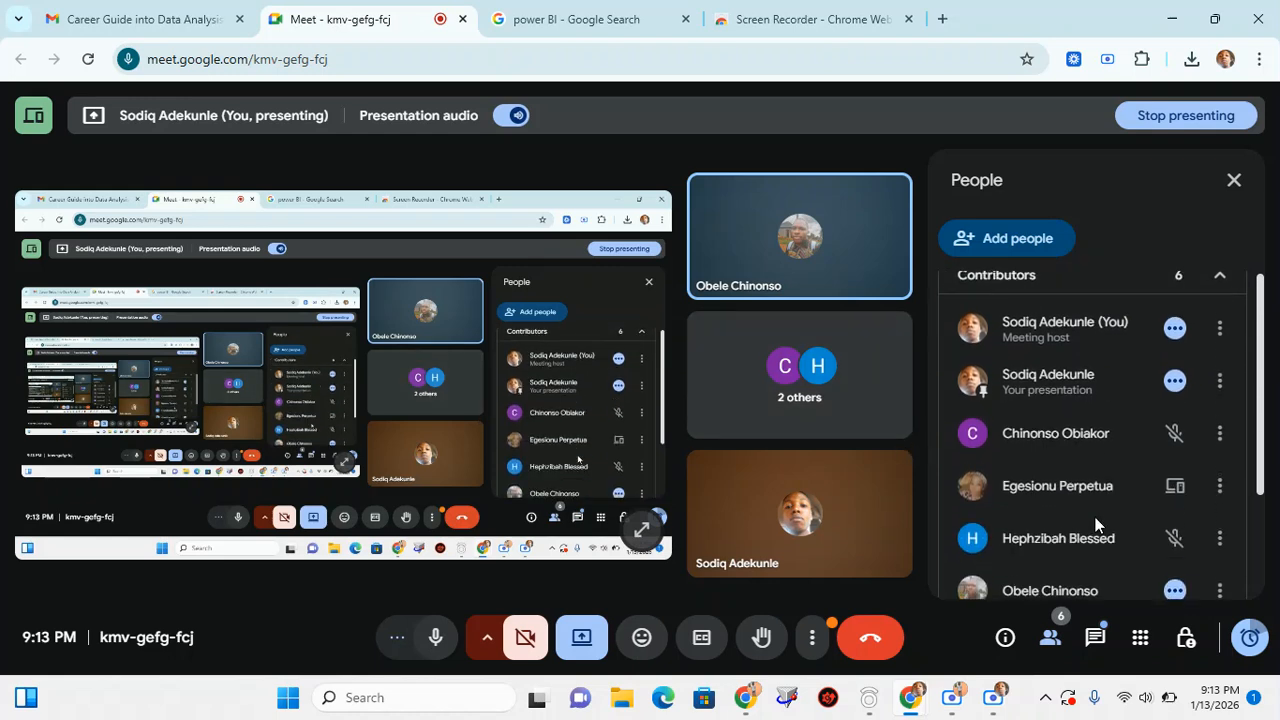
pyautogui.scroll(-1, 1095, 517)
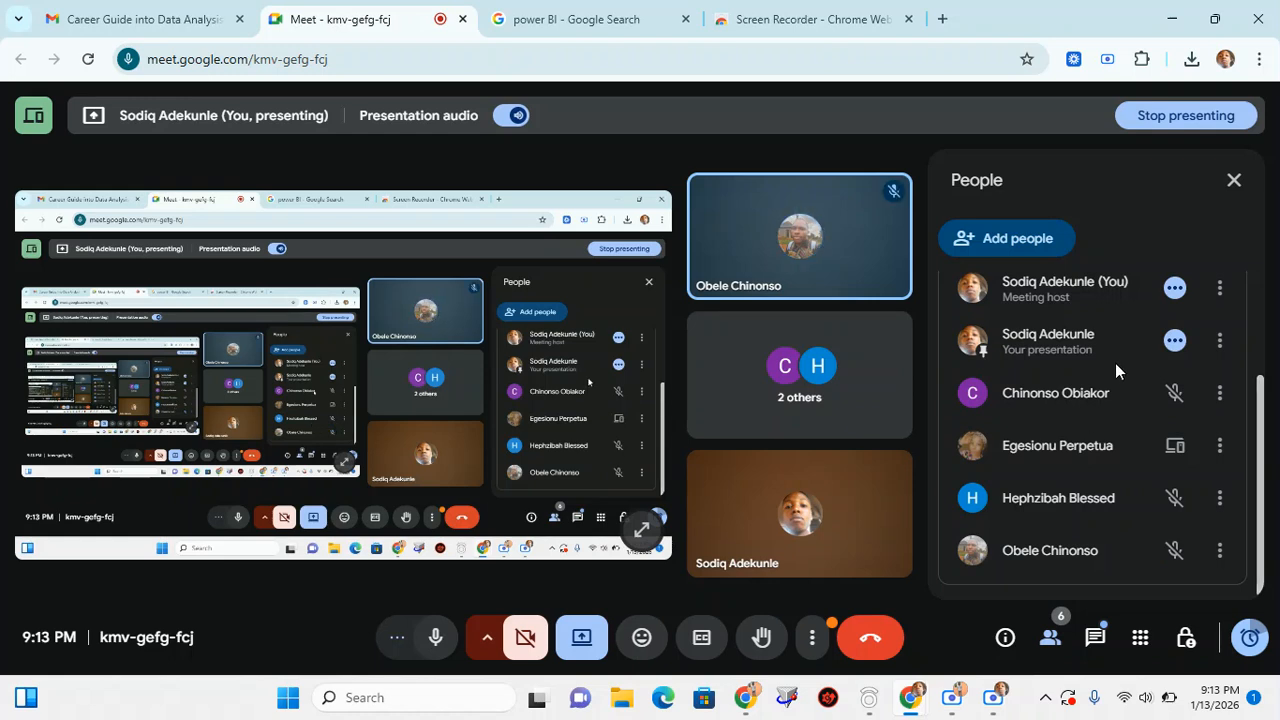
pyautogui.scroll(4, 1101, 333)
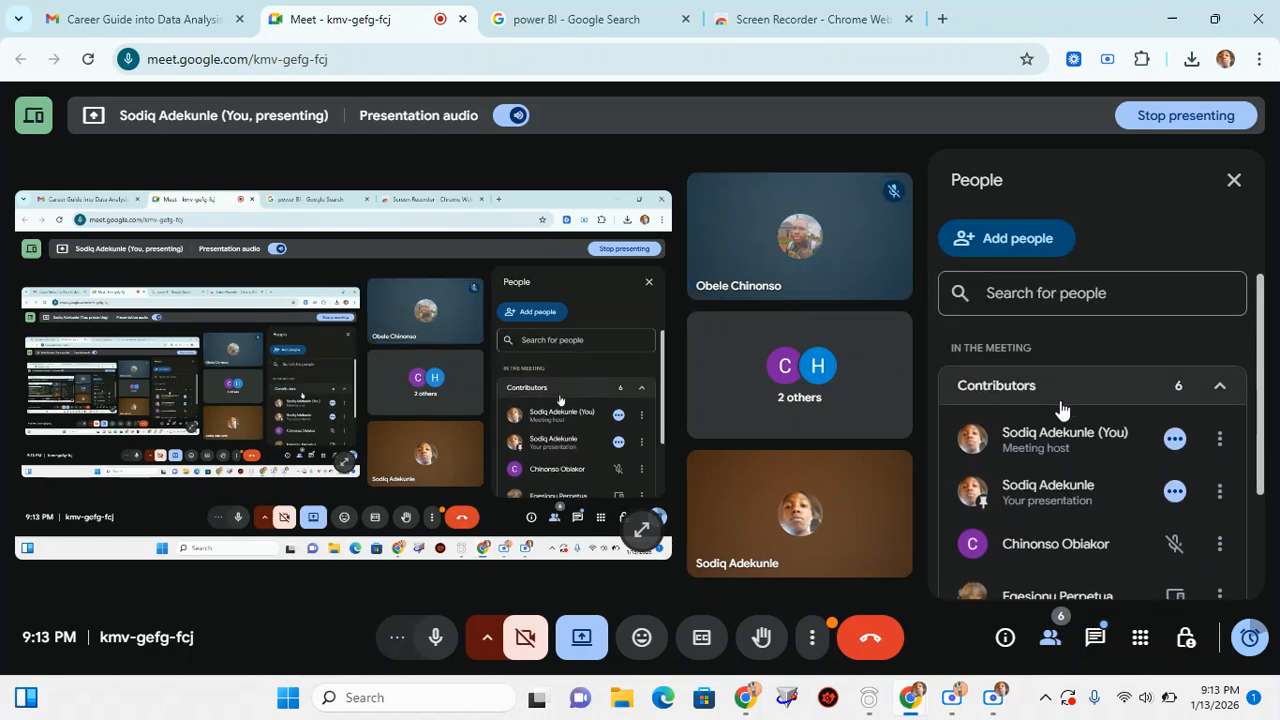
# Open Microsoft's Power BI - Data Visualization page from the search results and admit the participant waiting to join the meeting
pyautogui.click(545, 8)
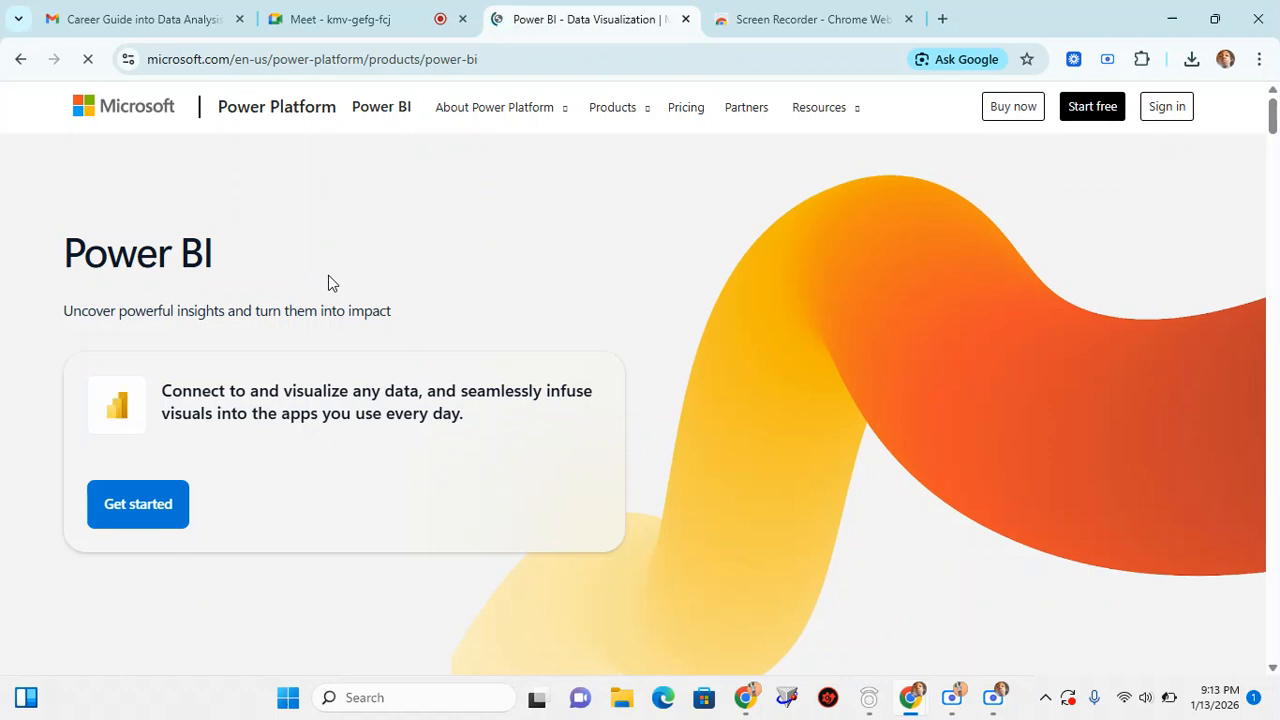
pyautogui.click(365, 8)
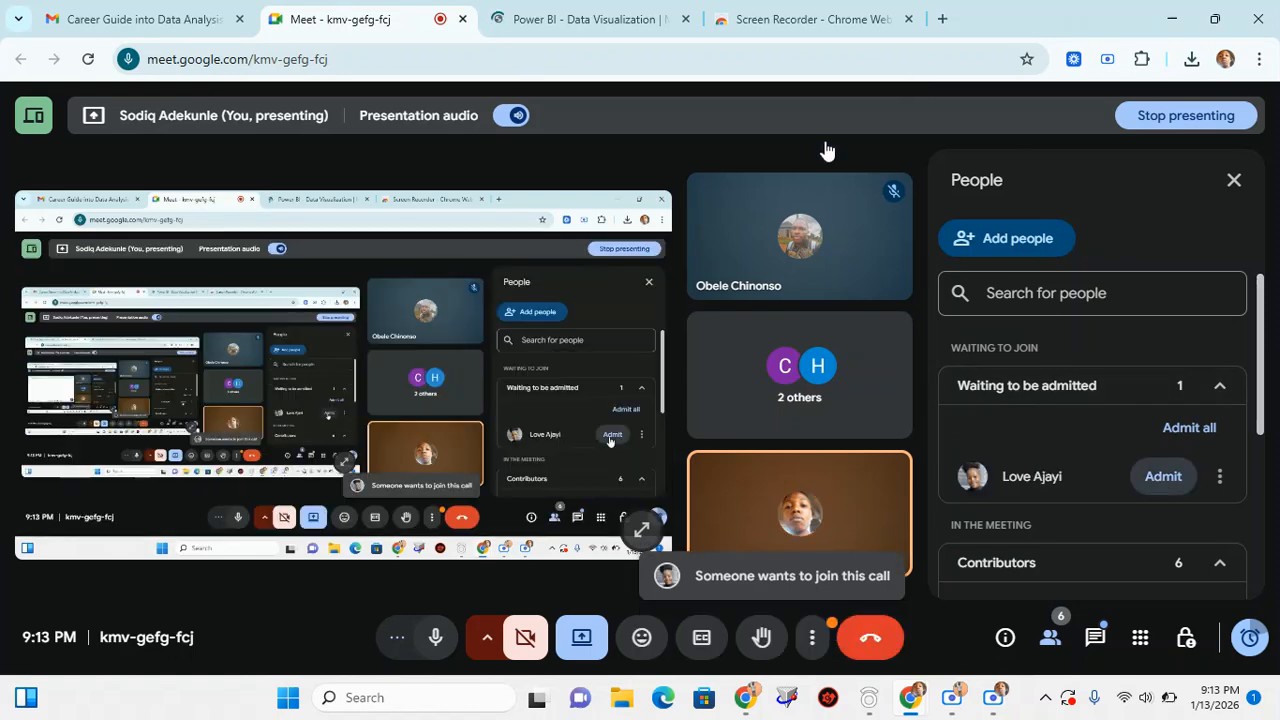
# Return to the Power BI product page and look over its introduction and the start of the product overview
pyautogui.click(537, 12)
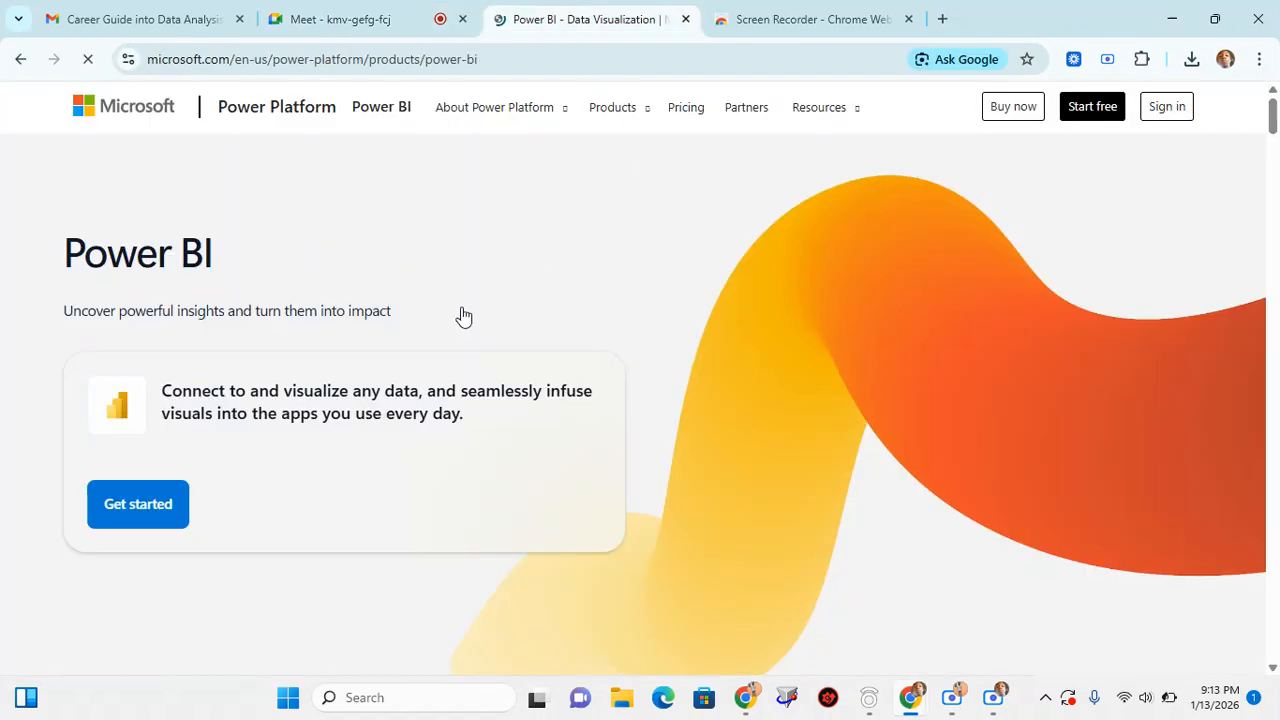
pyautogui.scroll(-5, 437, 349)
pyautogui.scroll(5, 437, 349)
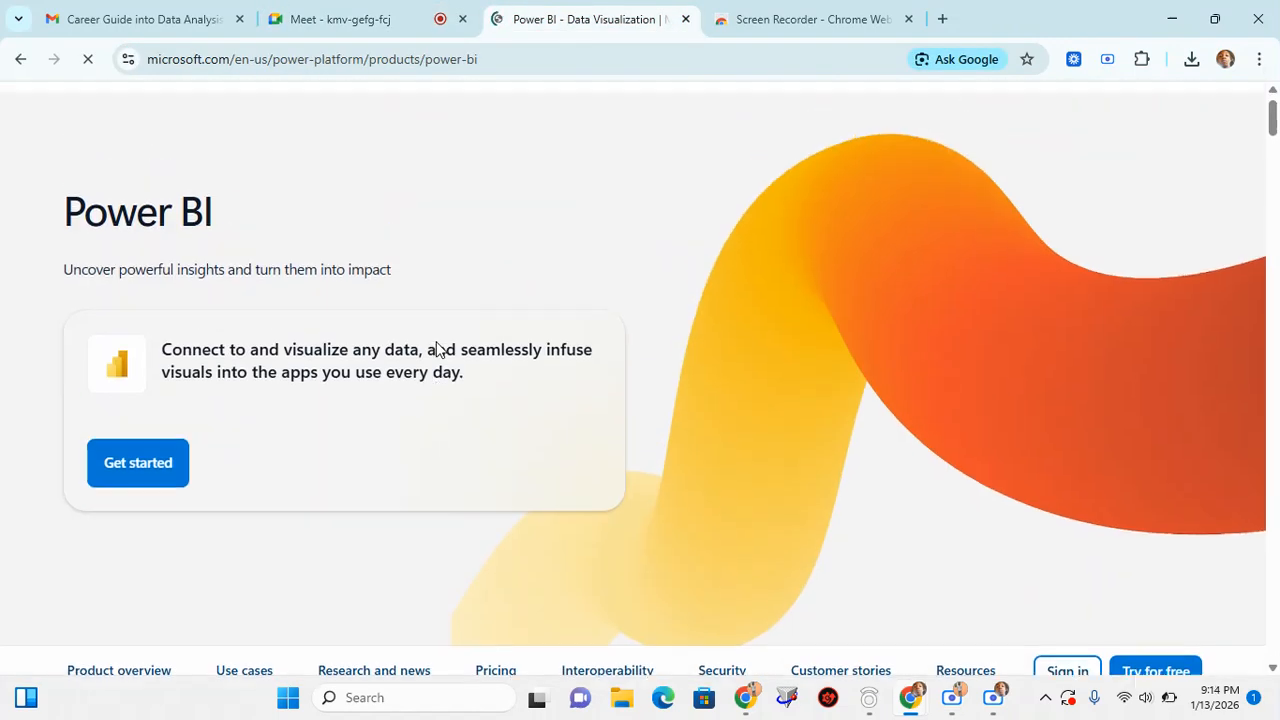
pyautogui.scroll(-6, 437, 349)
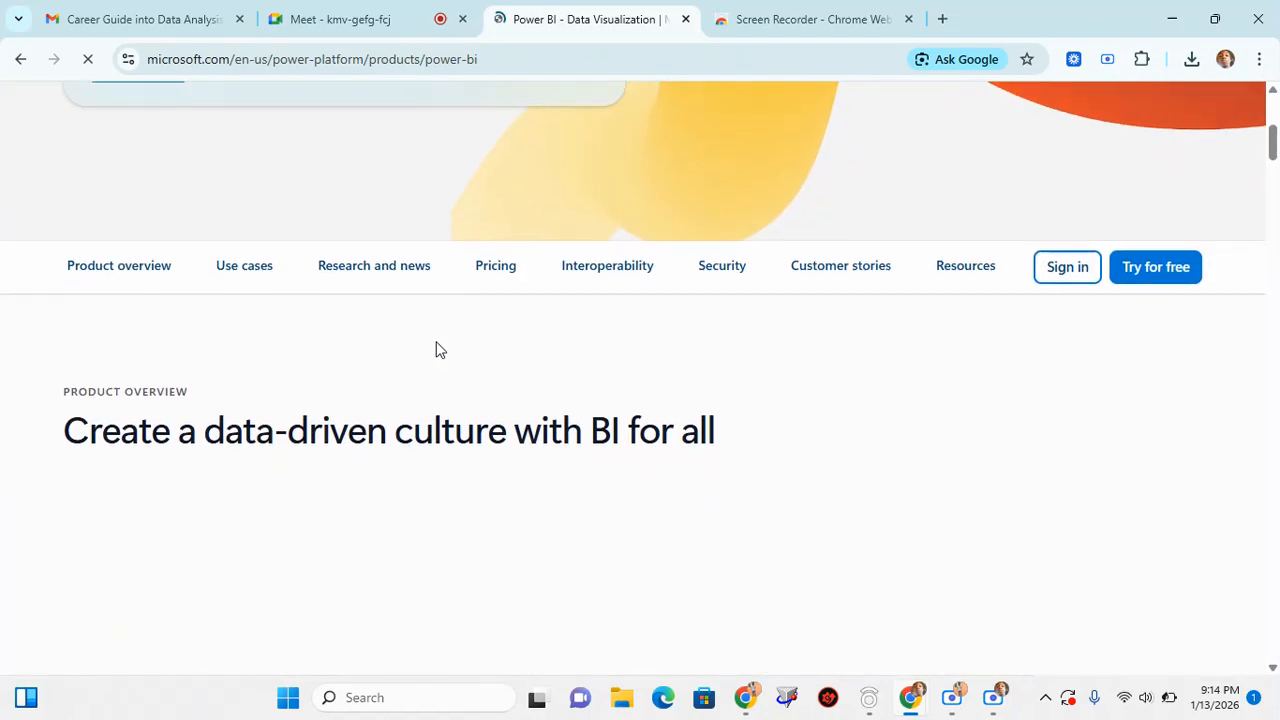
pyautogui.scroll(5, 437, 349)
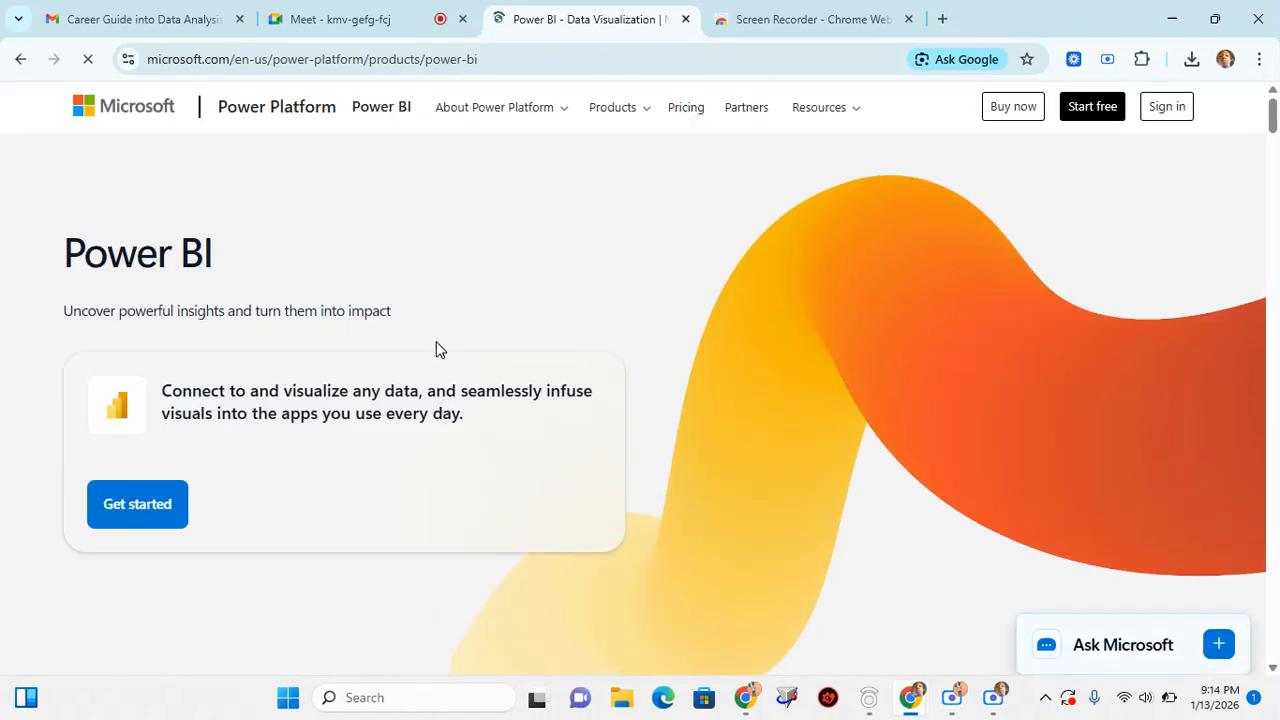
pyautogui.scroll(-7, 437, 349)
pyautogui.scroll(-6, 437, 349)
pyautogui.scroll(3, 437, 349)
pyautogui.scroll(-4, 437, 349)
pyautogui.scroll(4, 437, 349)
pyautogui.scroll(2, 436, 349)
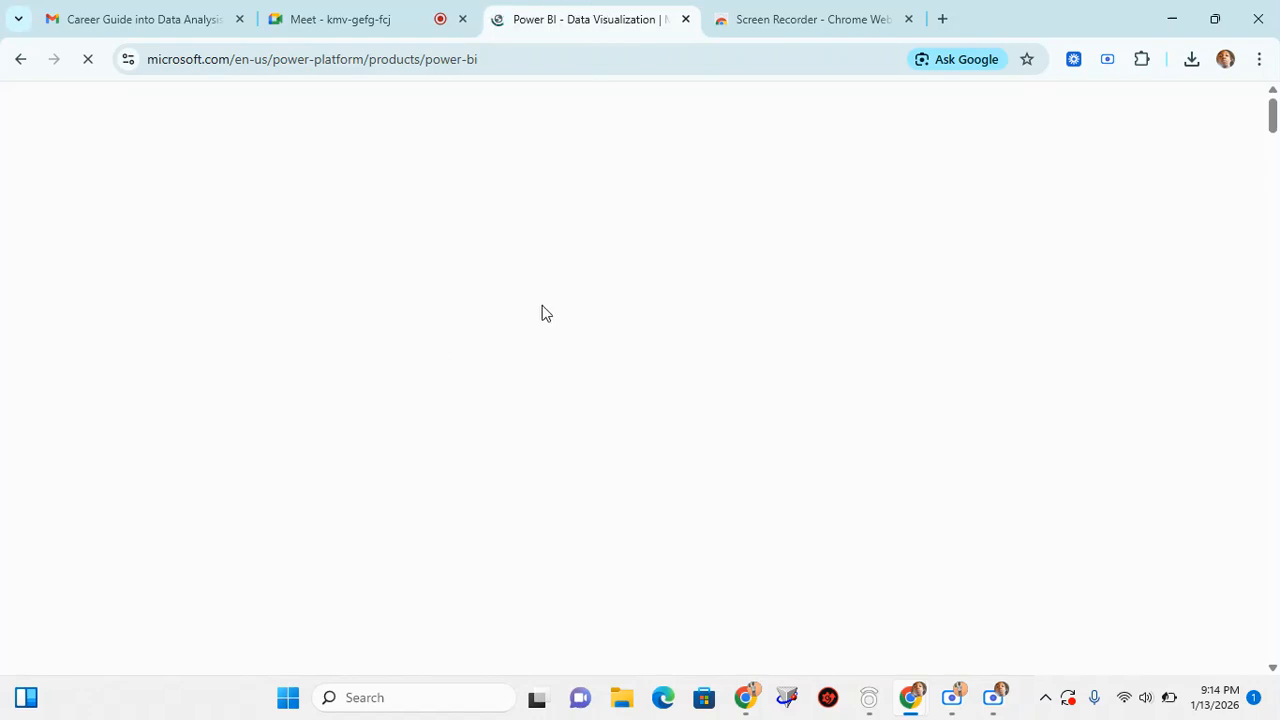
pyautogui.scroll(-3, 542, 313)
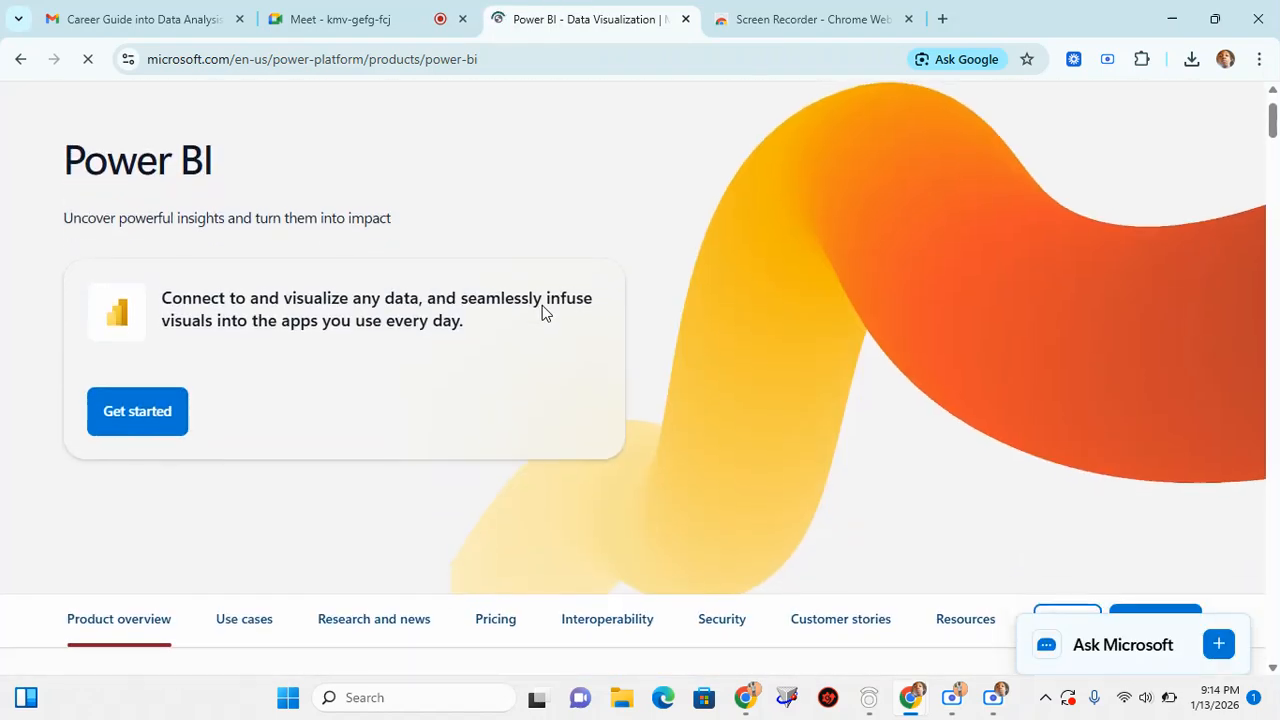
pyautogui.scroll(3, 542, 313)
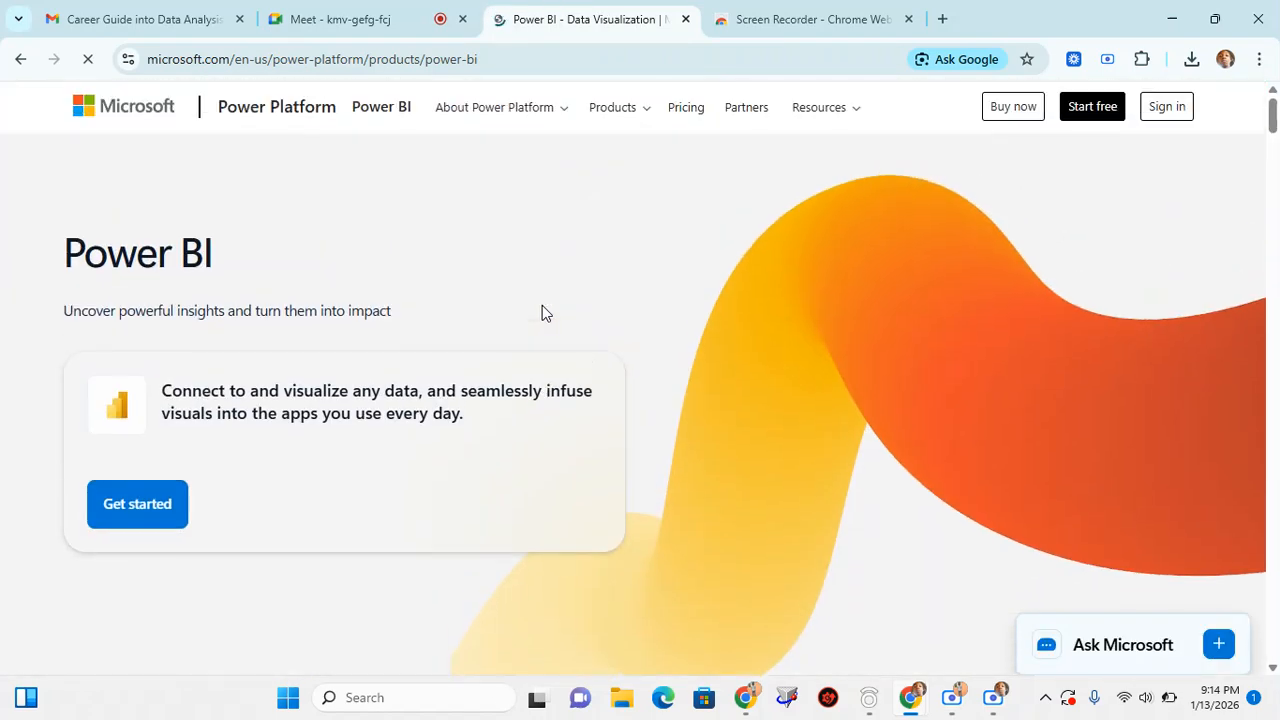
# Examine the Power BI page's product overview, use cases, research and news, and pricing sections
pyautogui.scroll(-5, 542, 305)
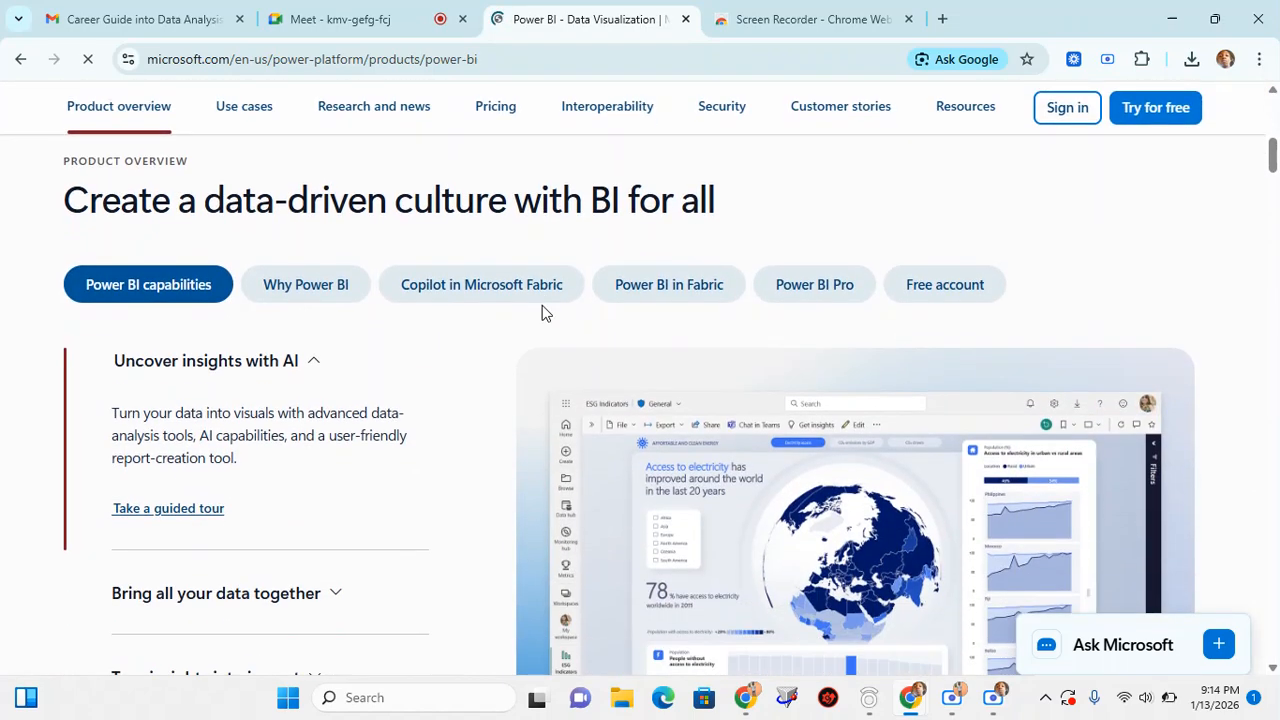
pyautogui.scroll(-10, 542, 305)
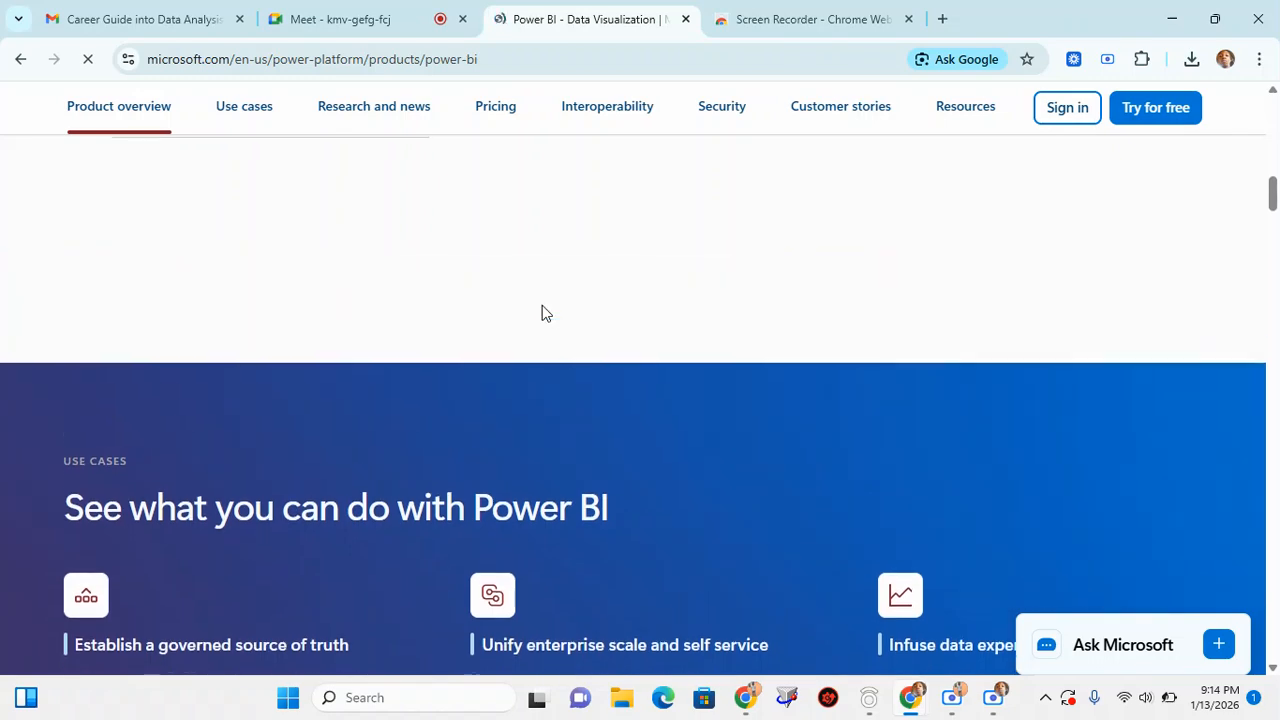
pyautogui.scroll(-8, 542, 313)
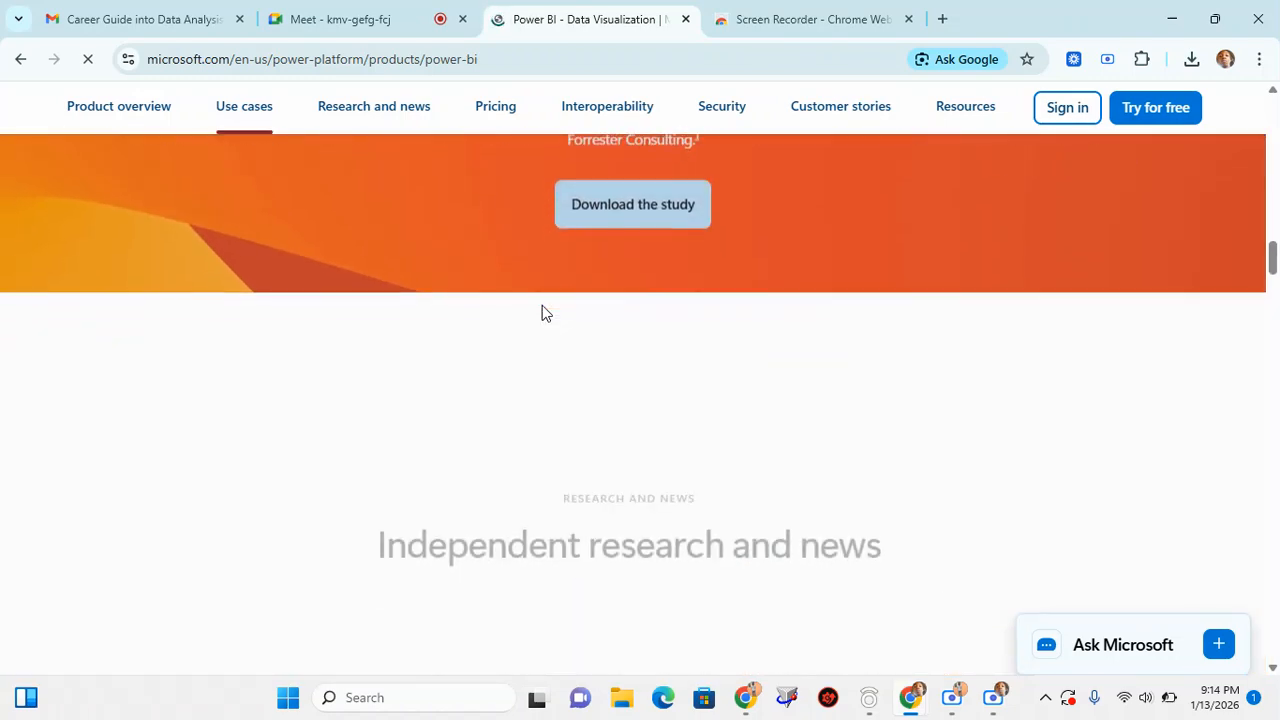
pyautogui.scroll(-7, 542, 313)
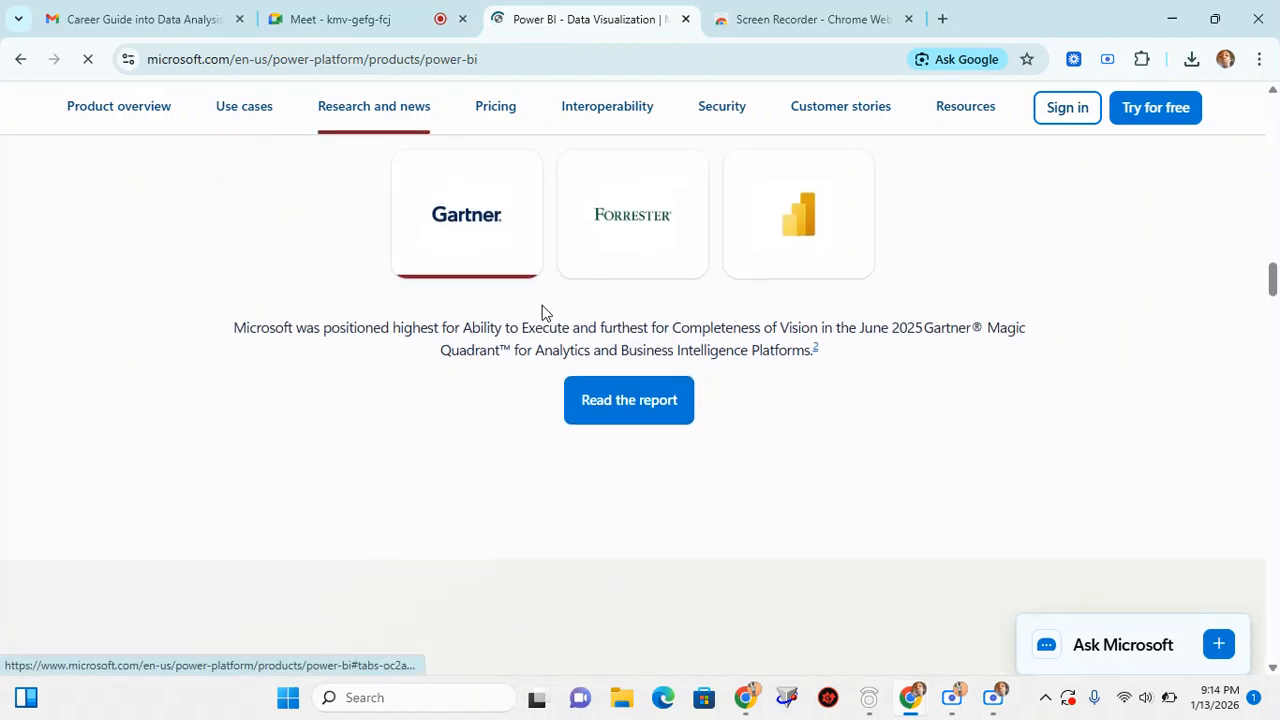
pyautogui.scroll(-7, 542, 313)
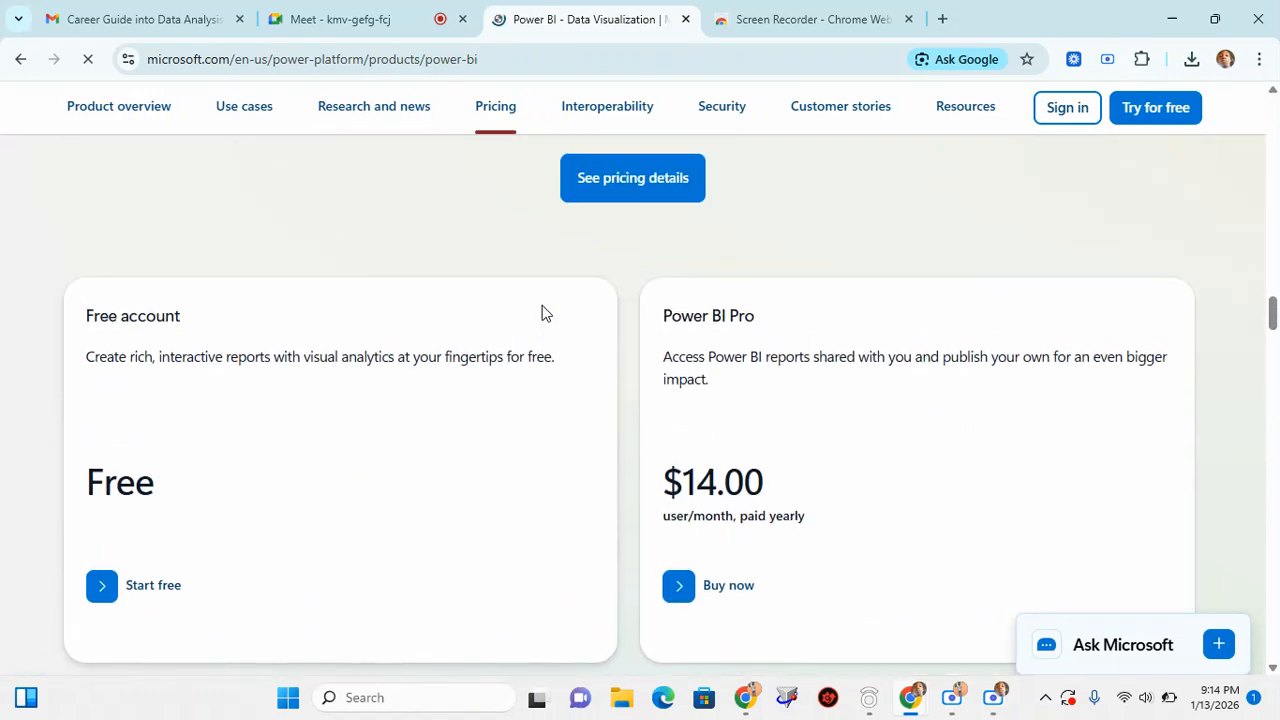
pyautogui.scroll(-5, 542, 313)
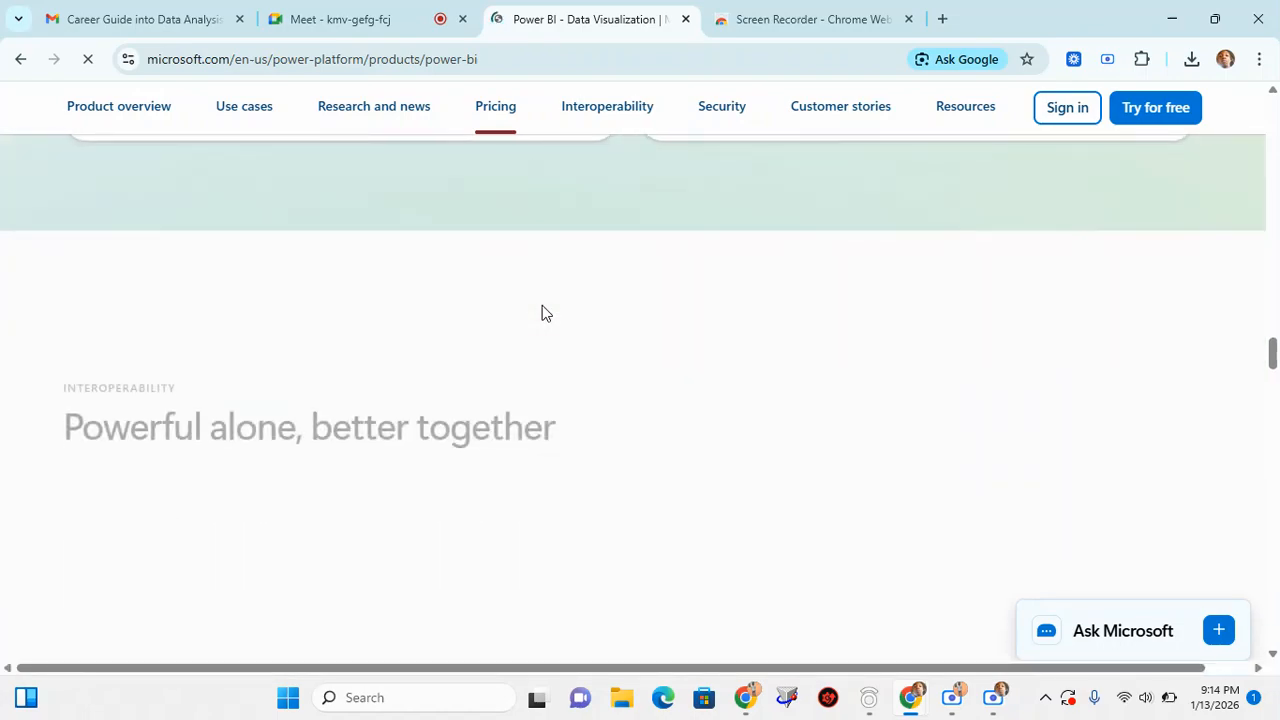
pyautogui.scroll(20, 542, 313)
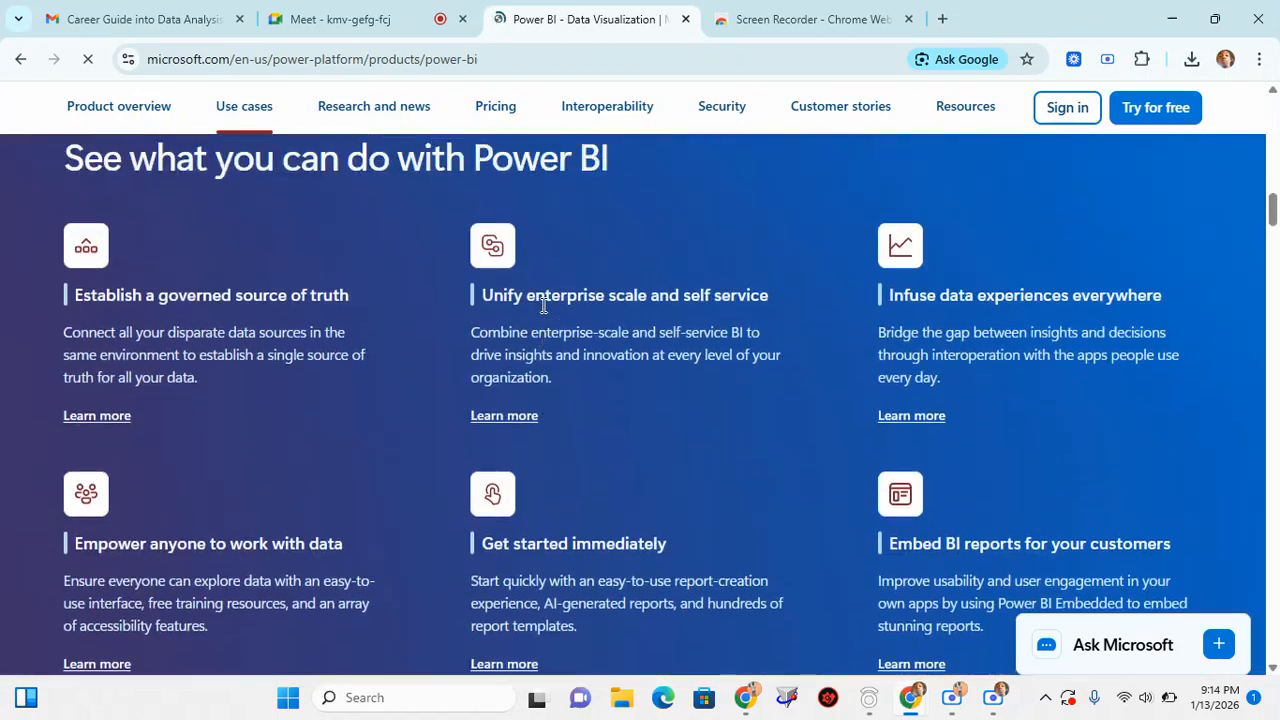
pyautogui.scroll(9, 760, 334)
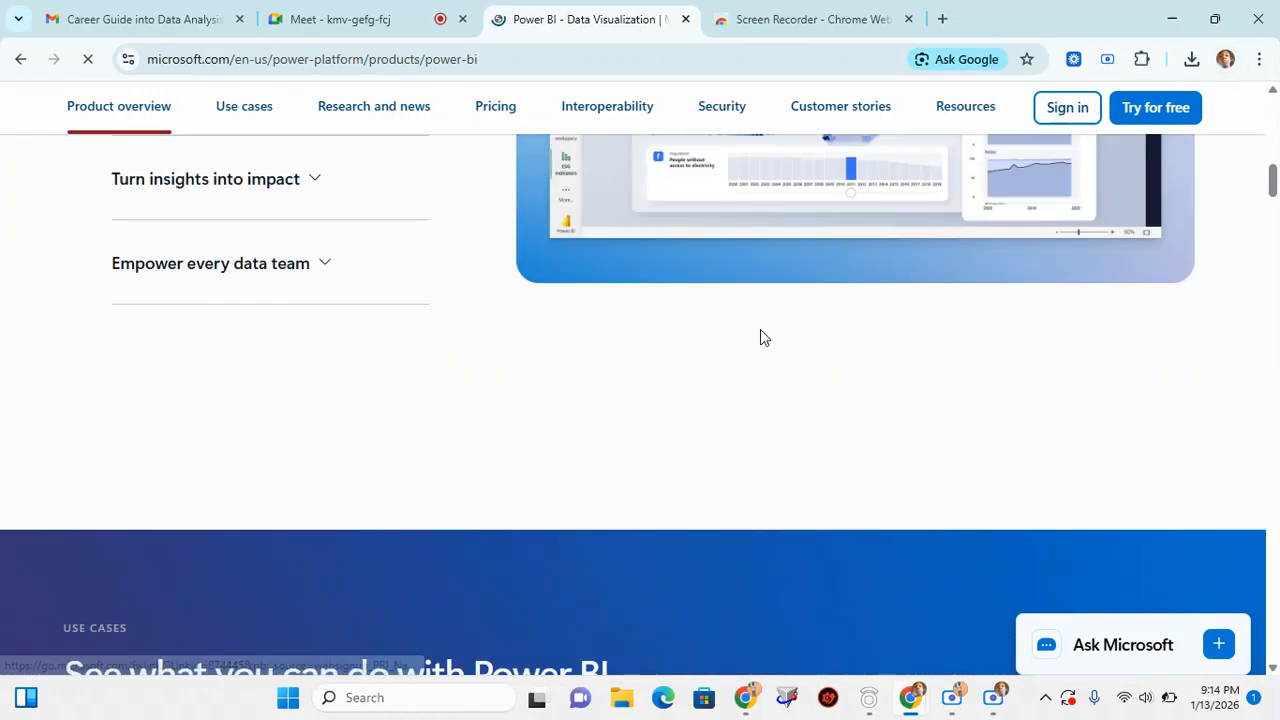
pyautogui.scroll(7, 443, 369)
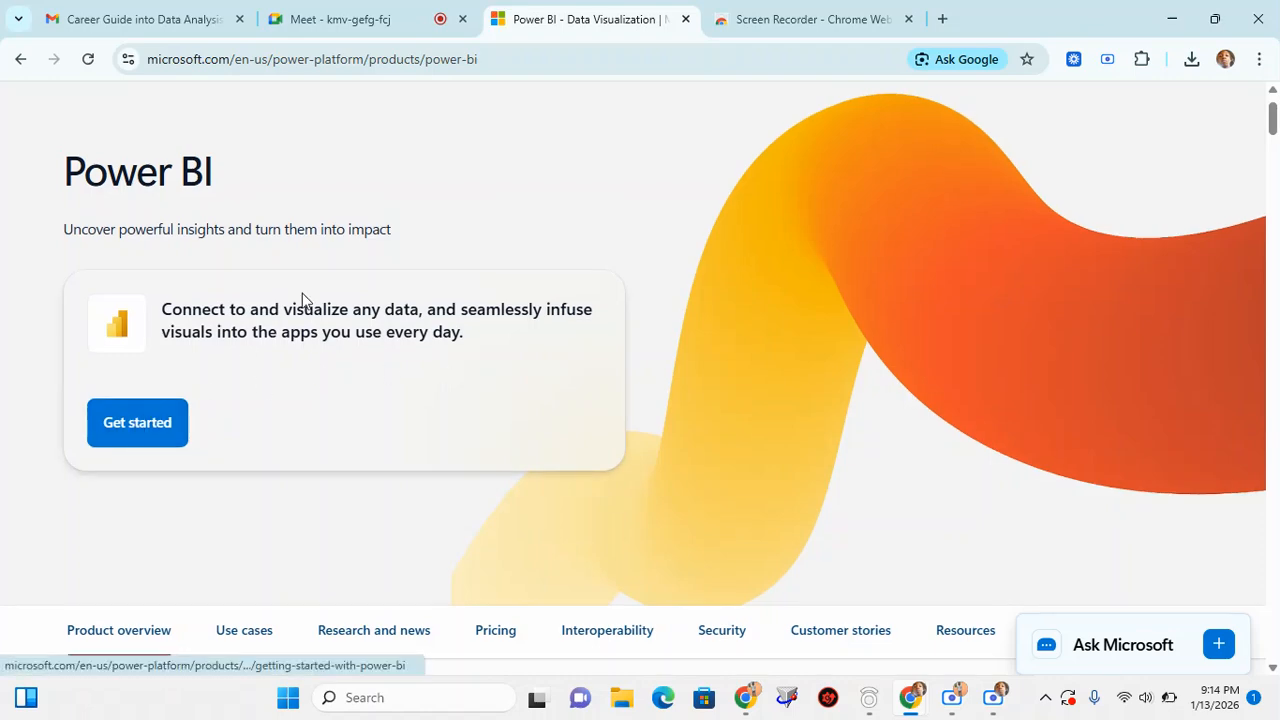
# Go back to the meeting, search Windows for "power" and launch Power BI Desktop
pyautogui.click(352, 14)
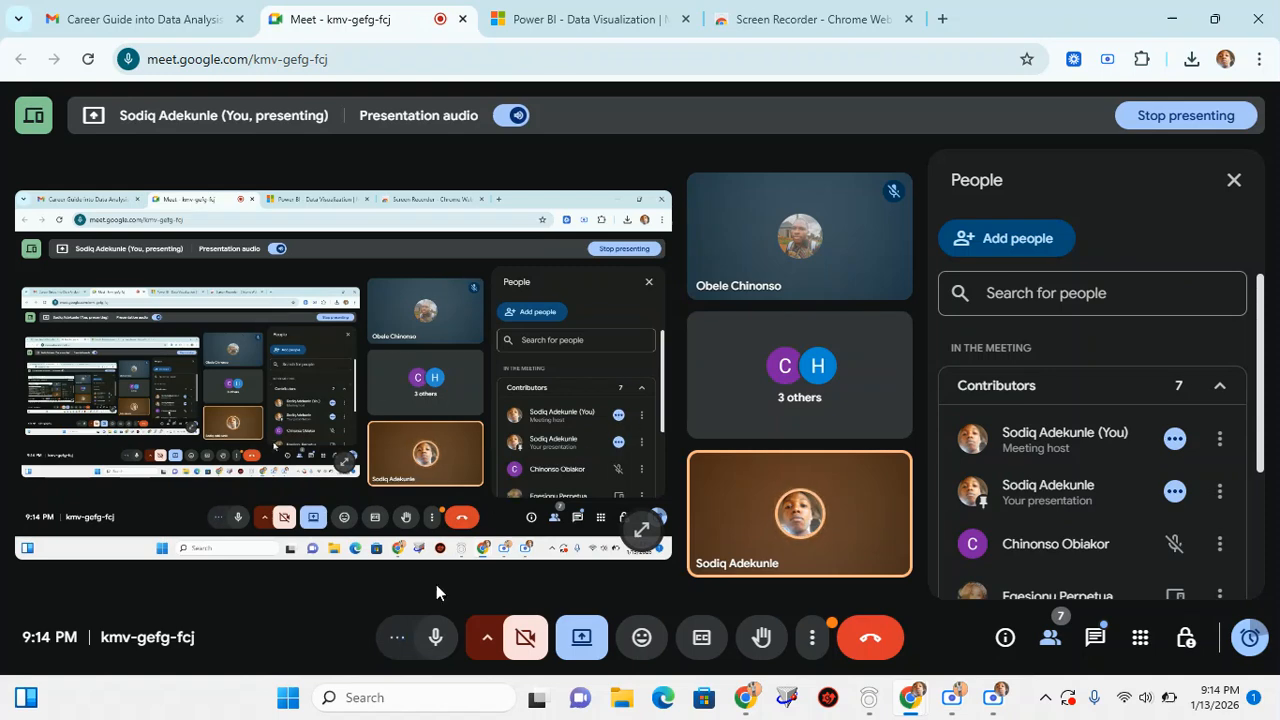
pyautogui.click(411, 707)
pyautogui.write('power')
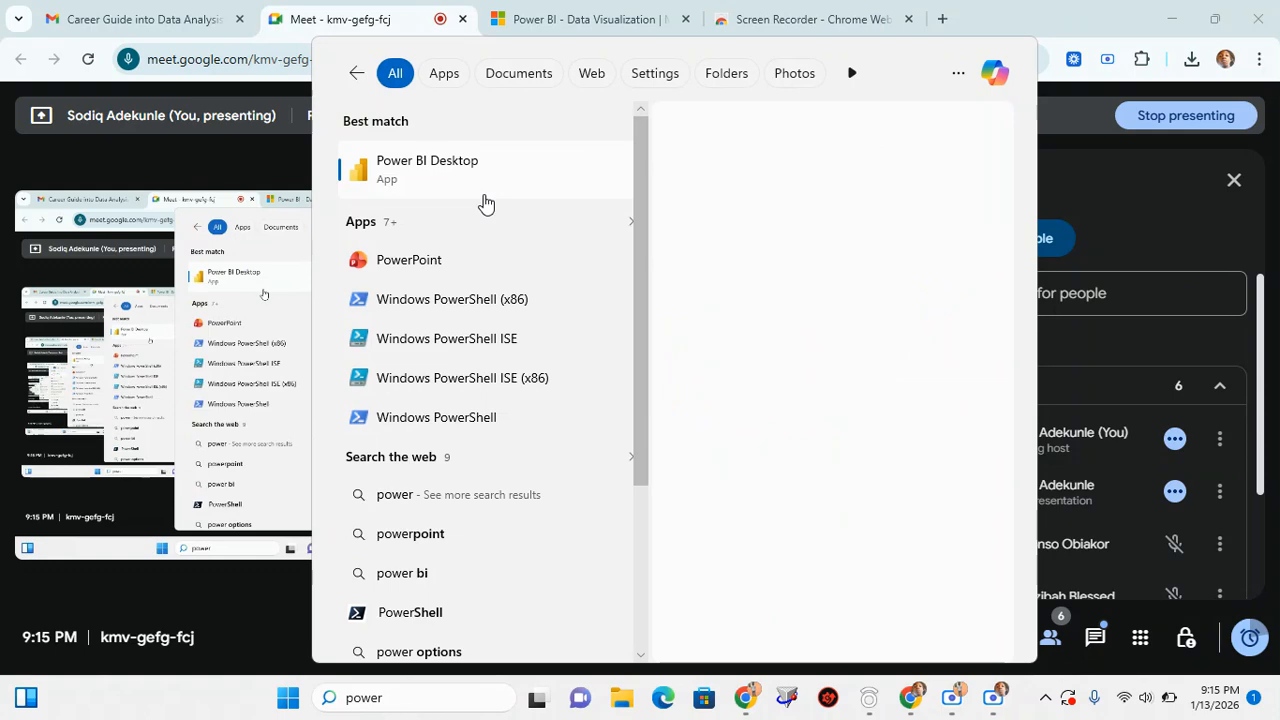
pyautogui.click(734, 315)
pyautogui.click(775, 18)
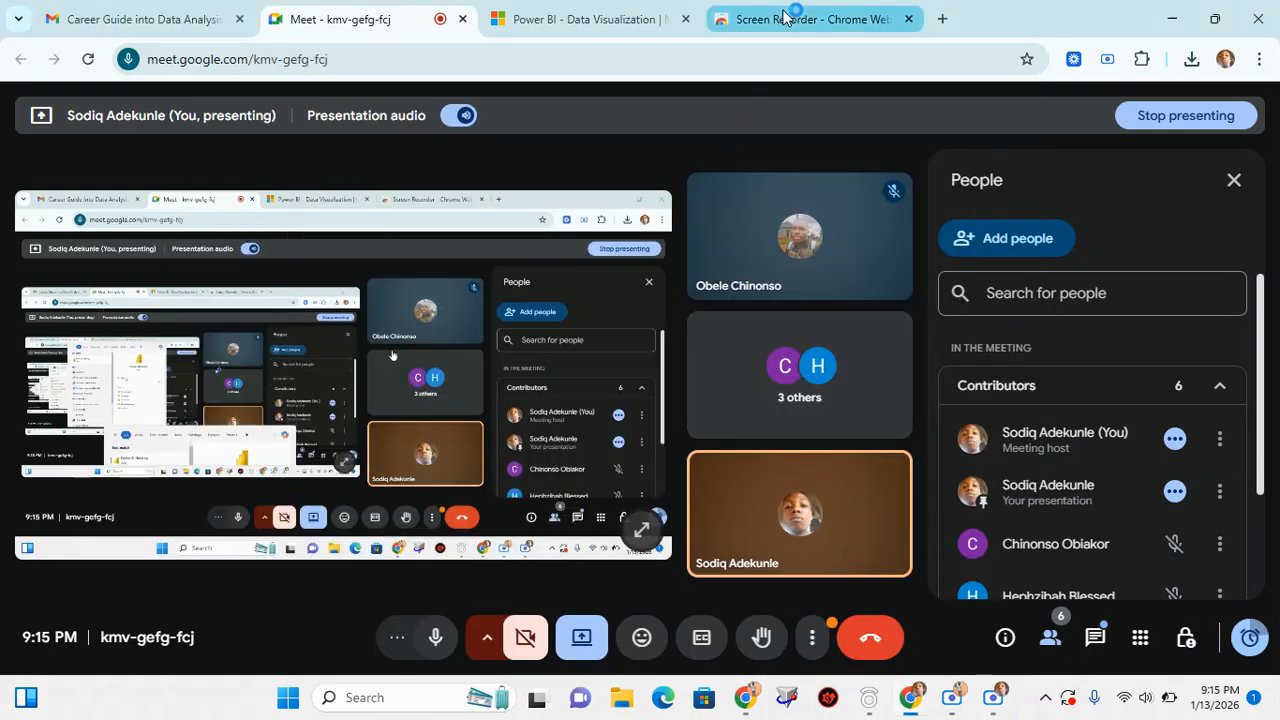
pyautogui.click(573, 28)
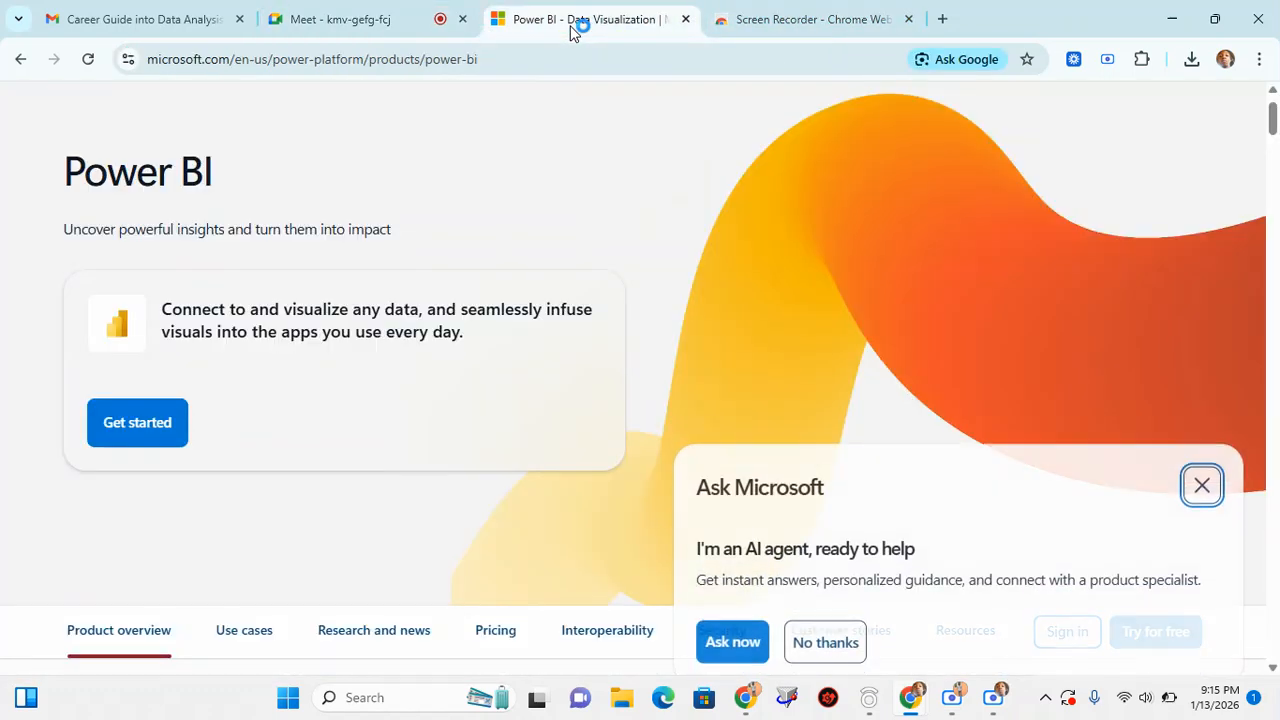
pyautogui.click(345, 18)
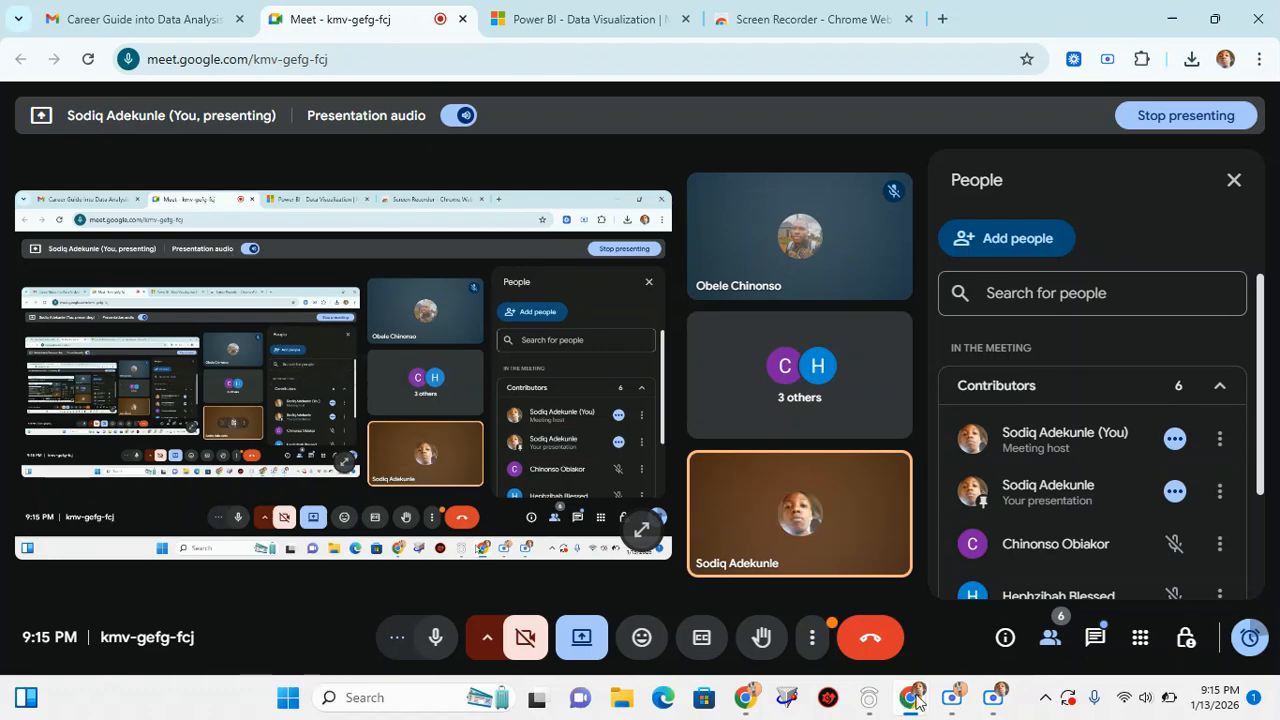
# Check the running applications and minimise the browser window that holds the meeting
pyautogui.moveTo(918, 700)
pyautogui.moveTo(762, 708)
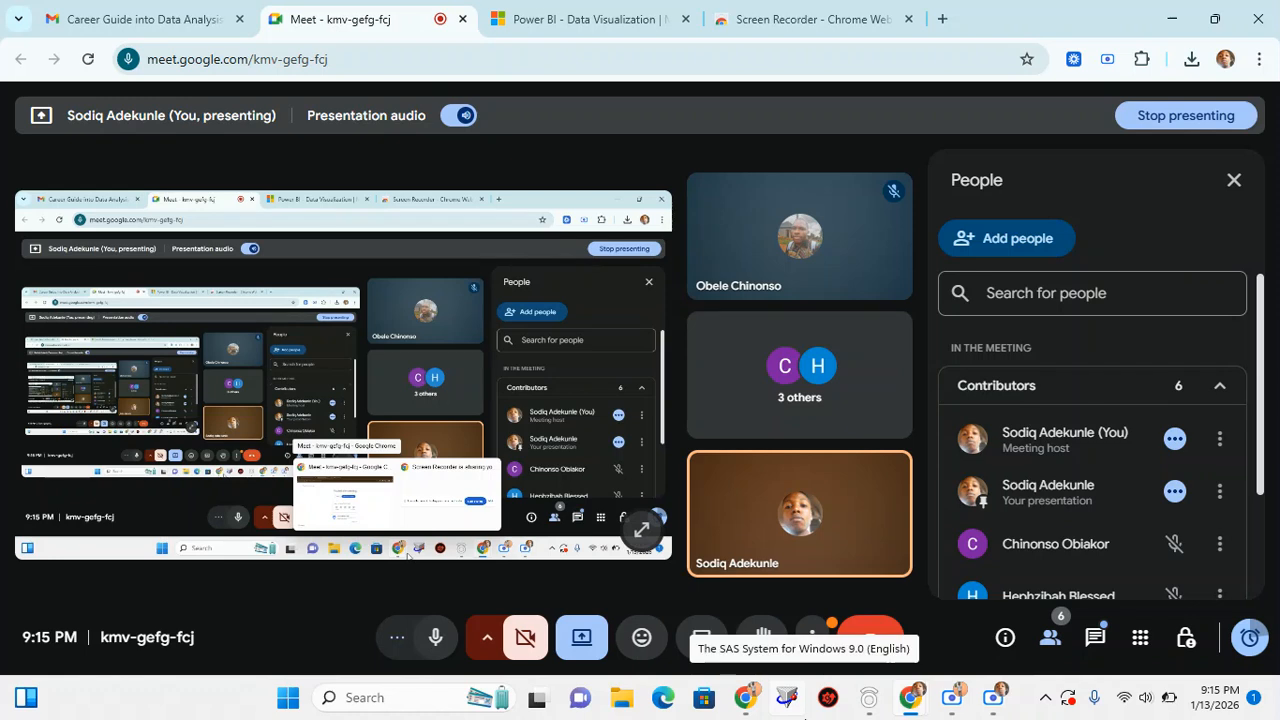
pyautogui.moveTo(875, 687)
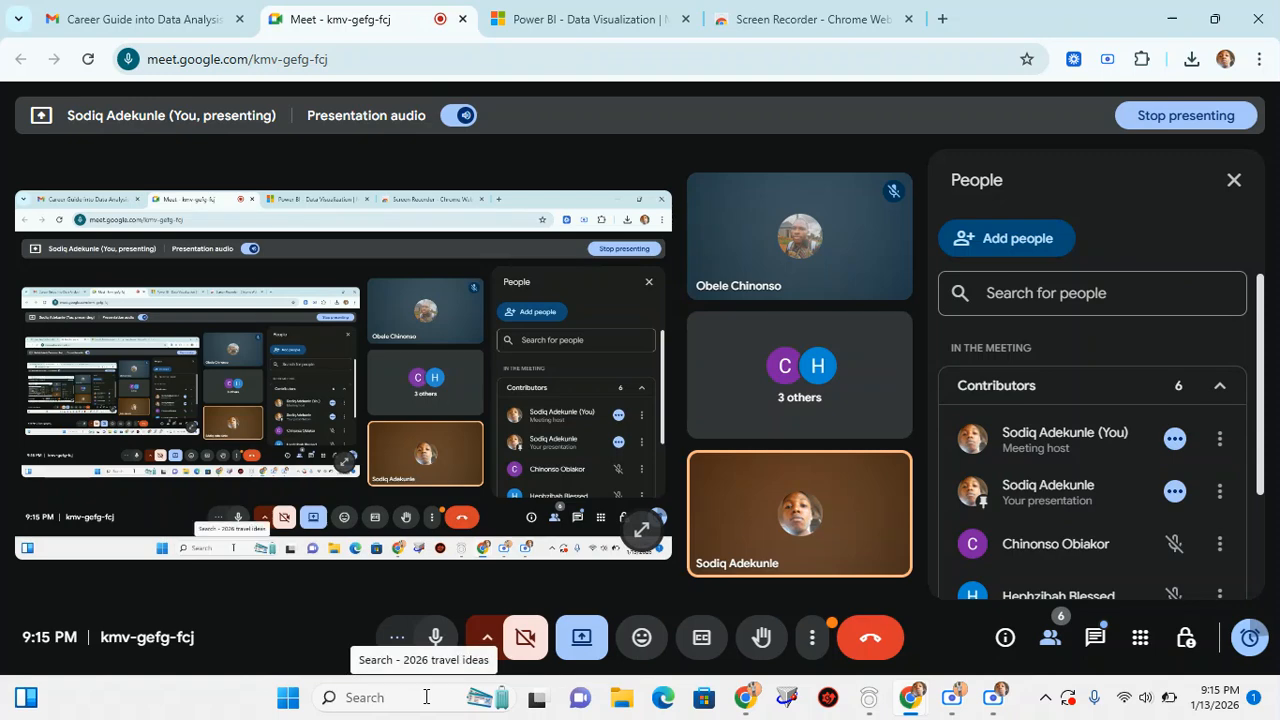
pyautogui.click(1173, 22)
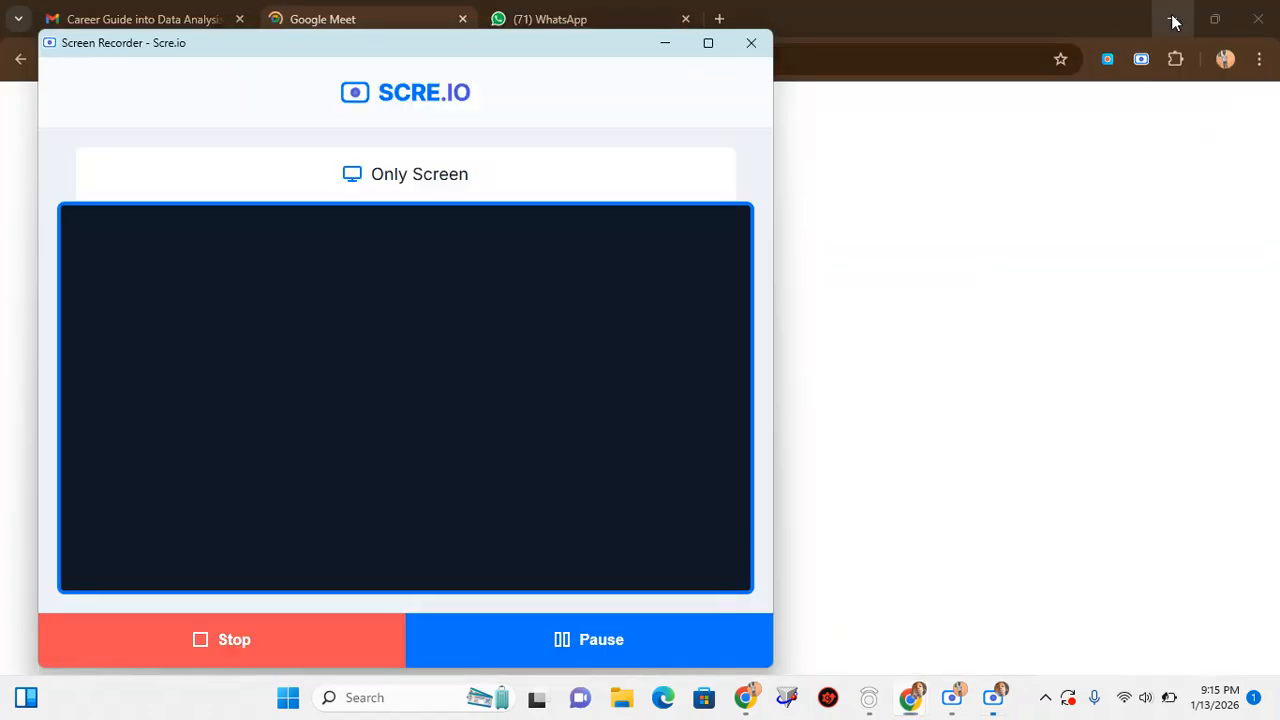
# Minimise the screen recorder windows and the second browser window, and dismiss the RAV Endpoint Protection pop-up
pyautogui.click(665, 42)
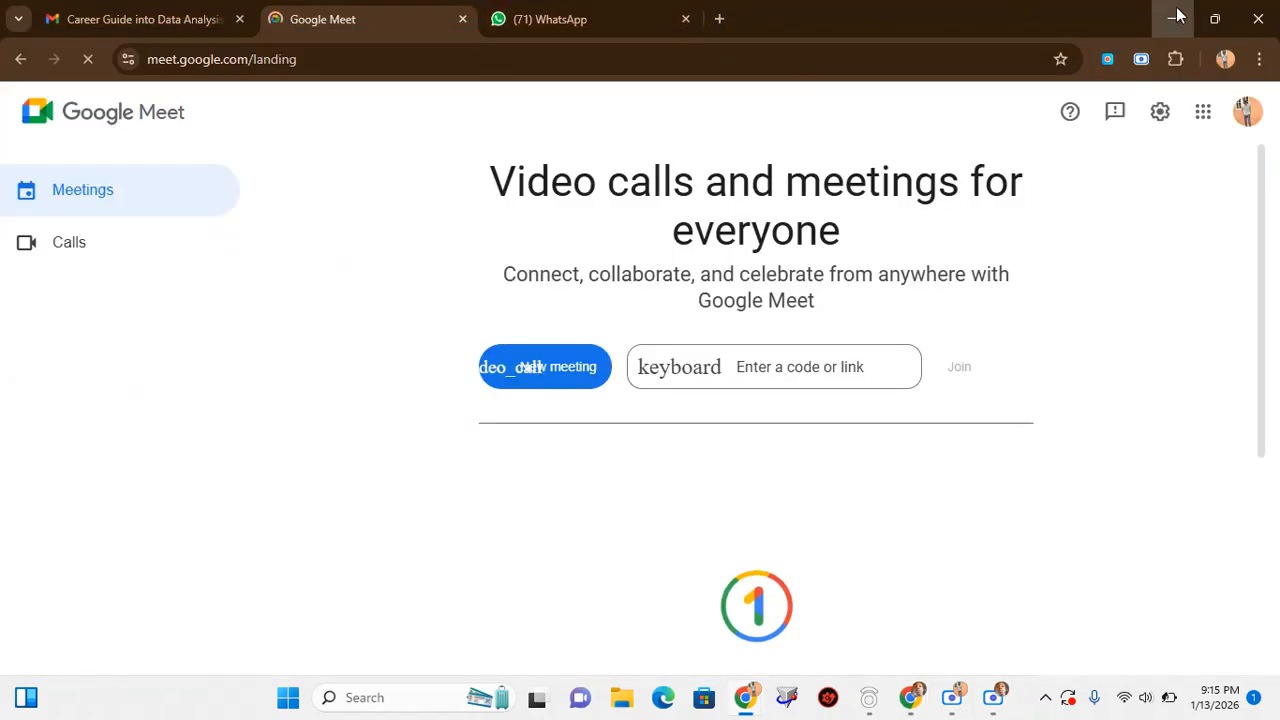
pyautogui.click(1172, 18)
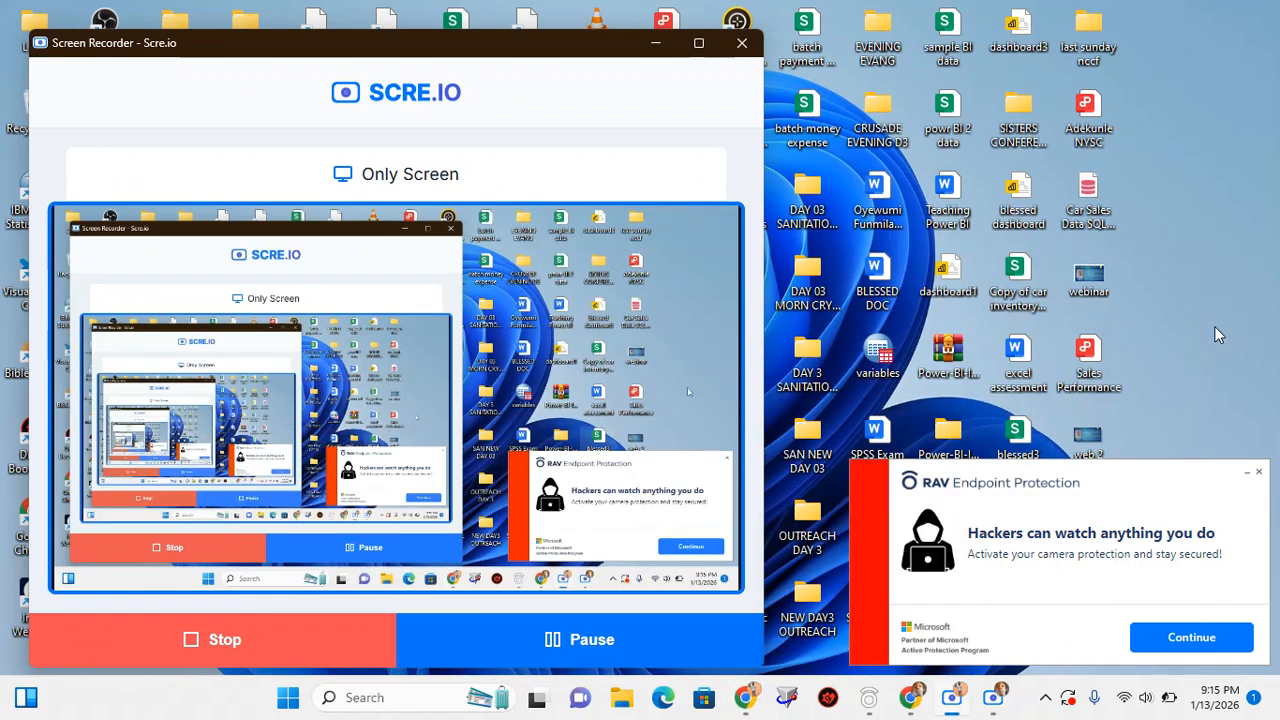
pyautogui.click(657, 46)
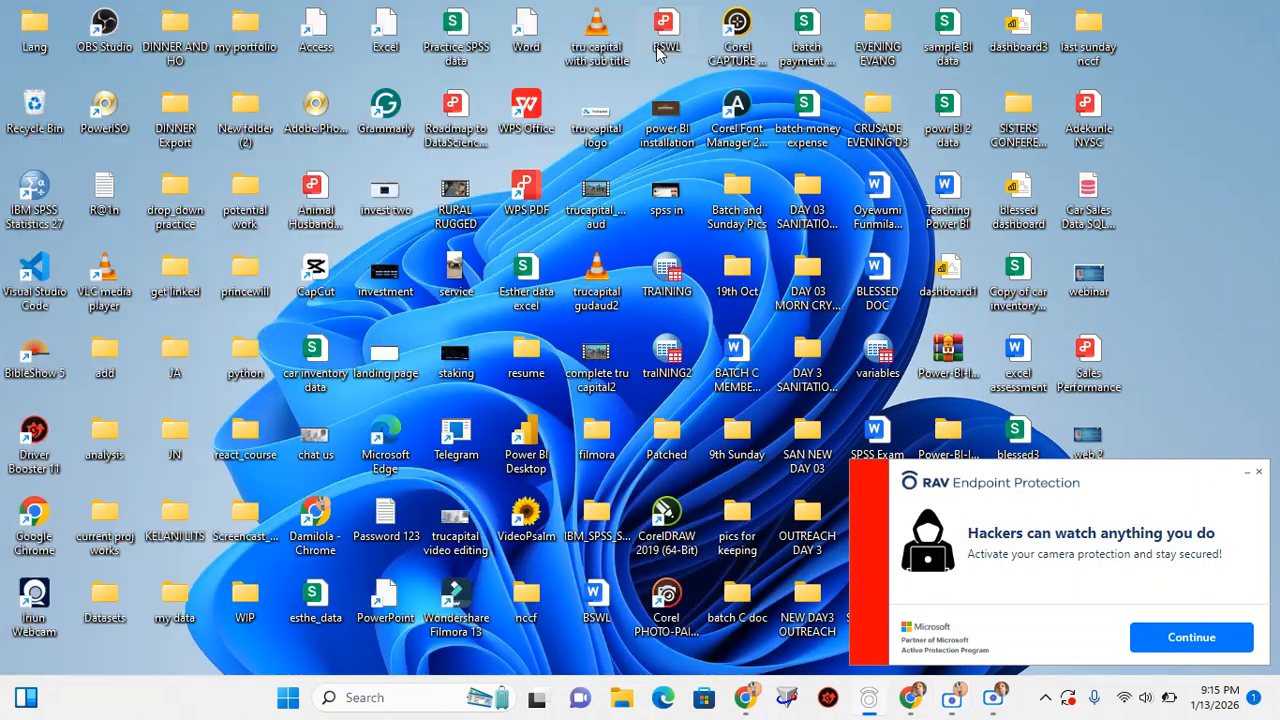
pyautogui.click(1258, 474)
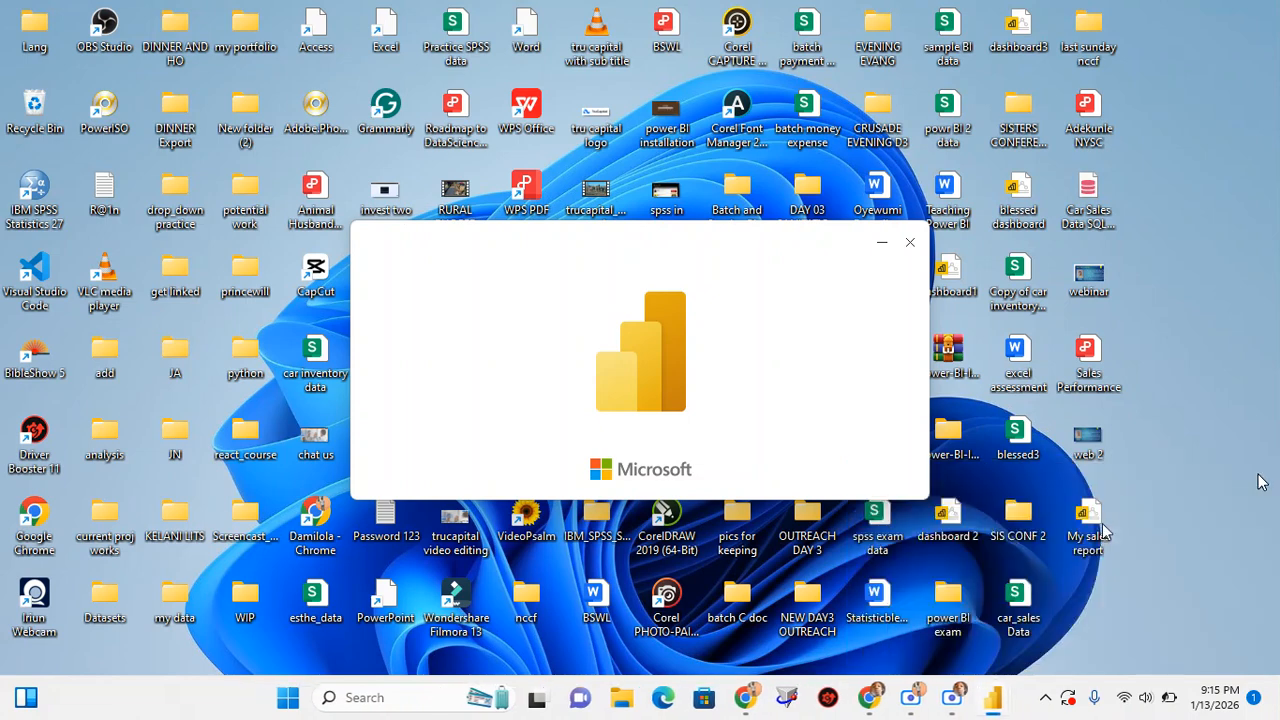
# Return to the Google Meet call and check whether Power BI Desktop has finished loading
pyautogui.moveTo(993, 710)
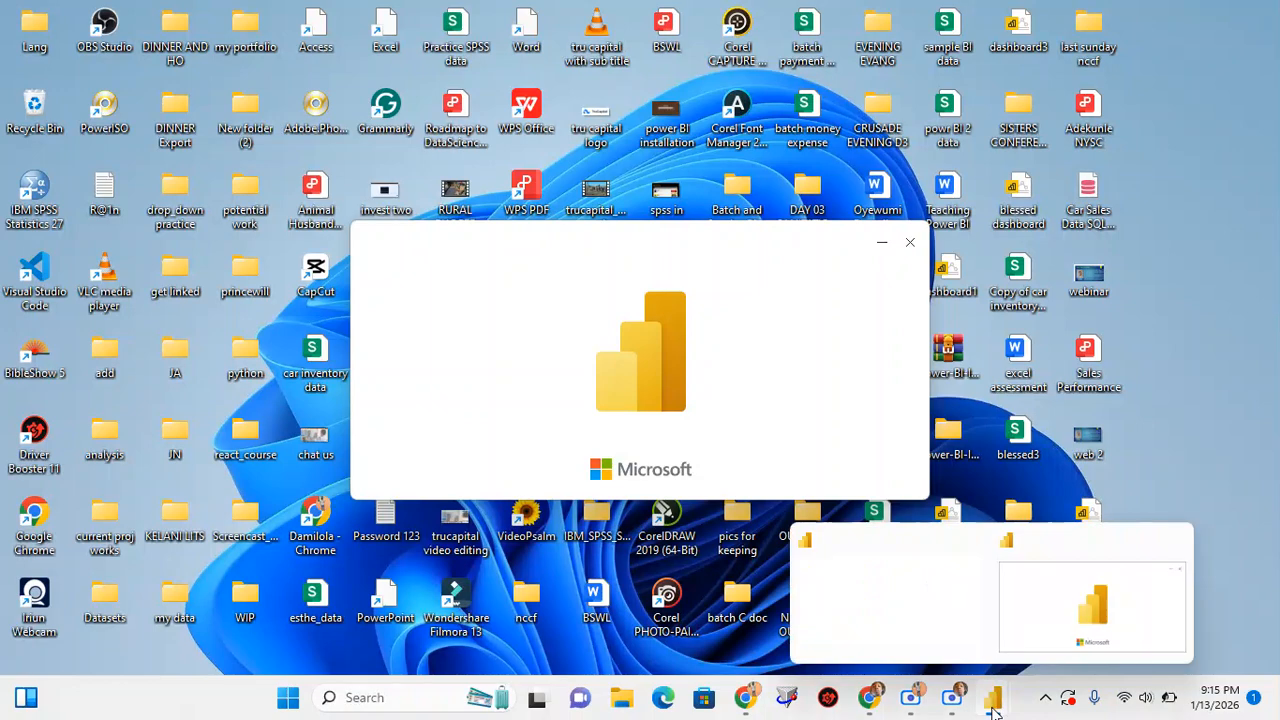
pyautogui.click(868, 700)
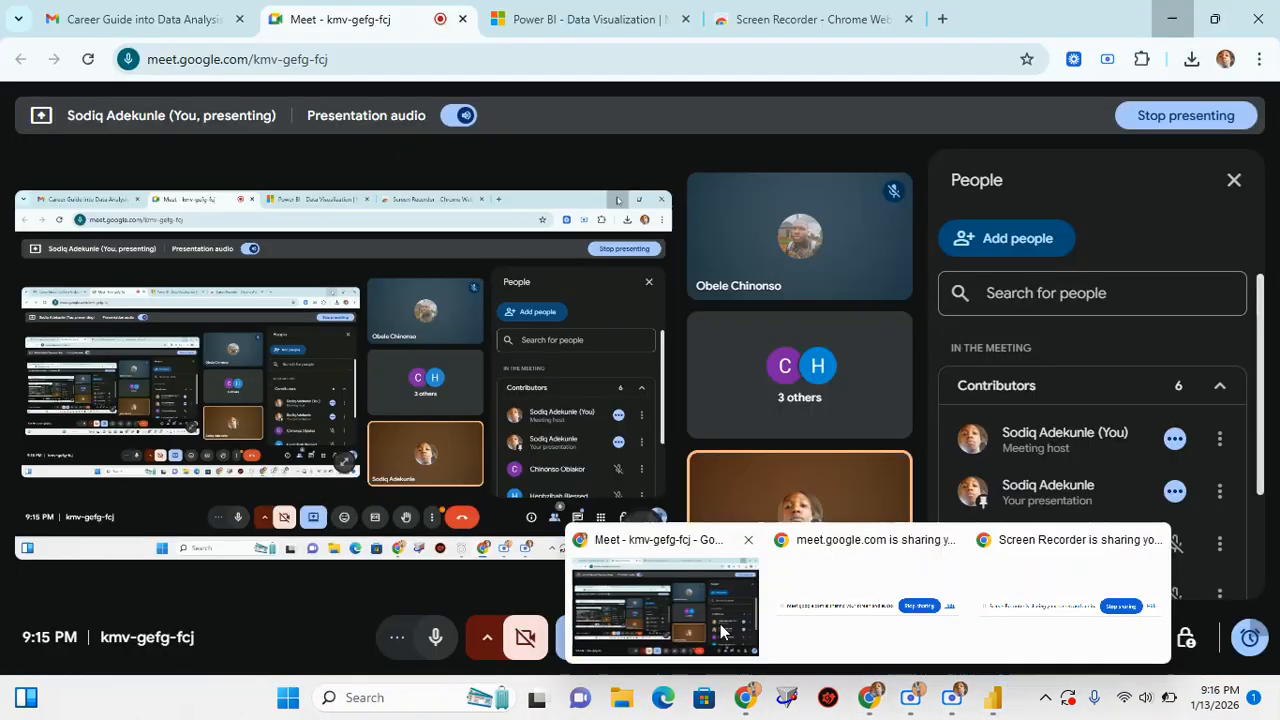
pyautogui.click(720, 624)
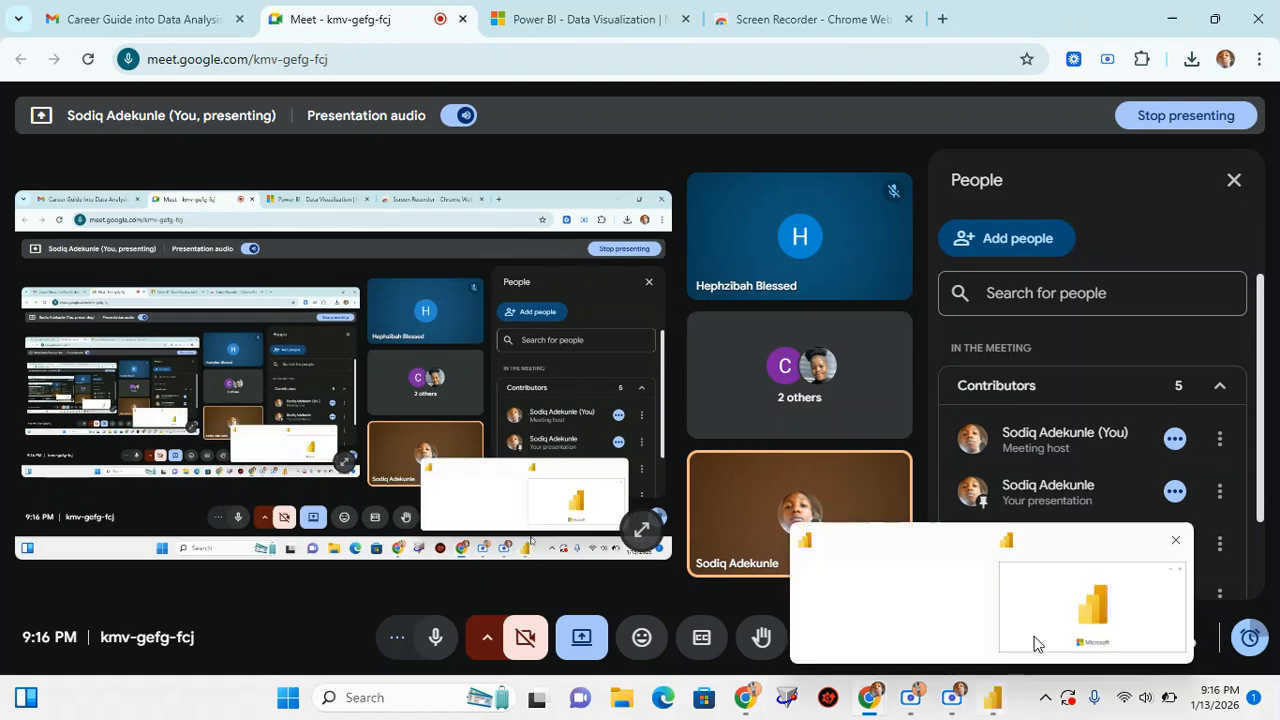
pyautogui.moveTo(1090, 595)
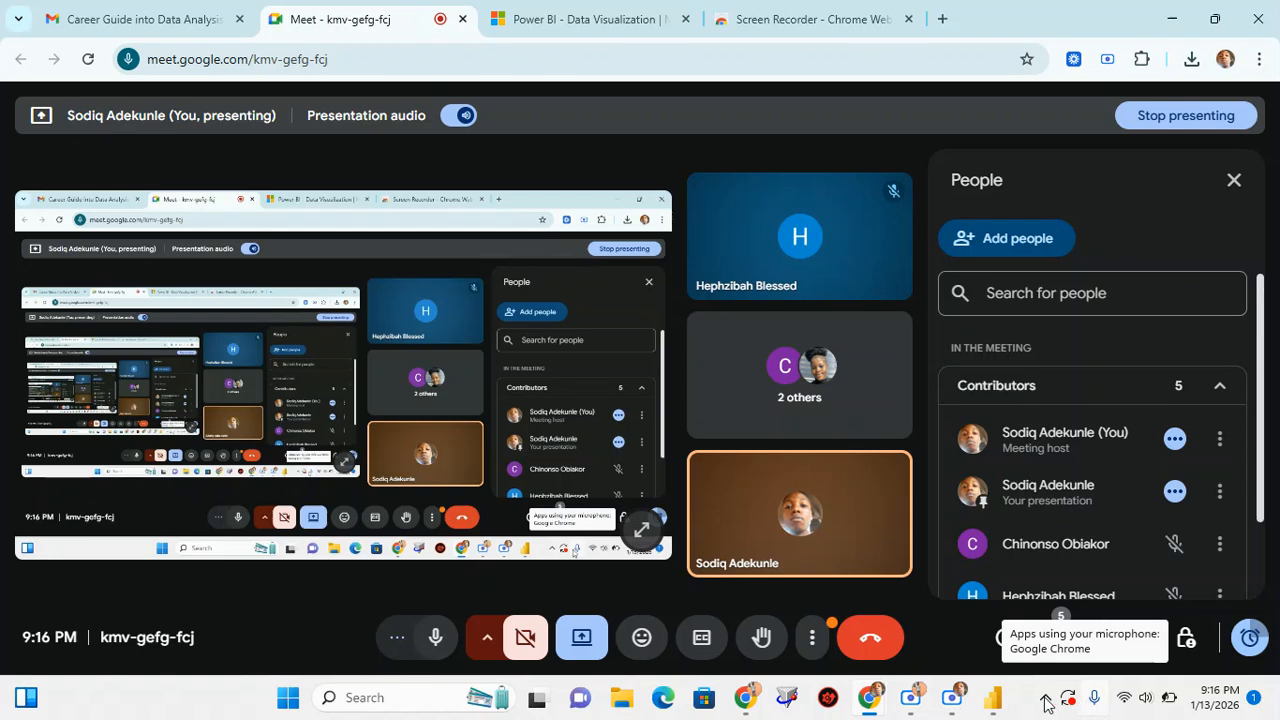
pyautogui.moveTo(992, 703)
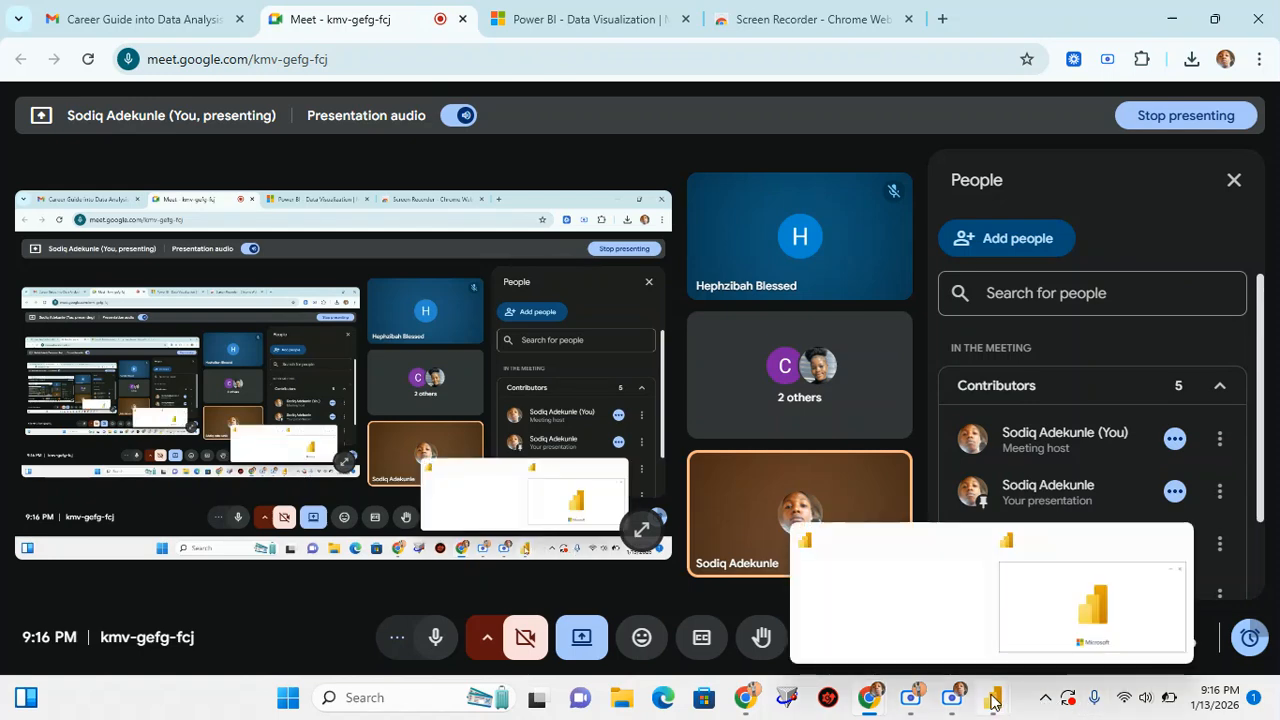
pyautogui.moveTo(1046, 629)
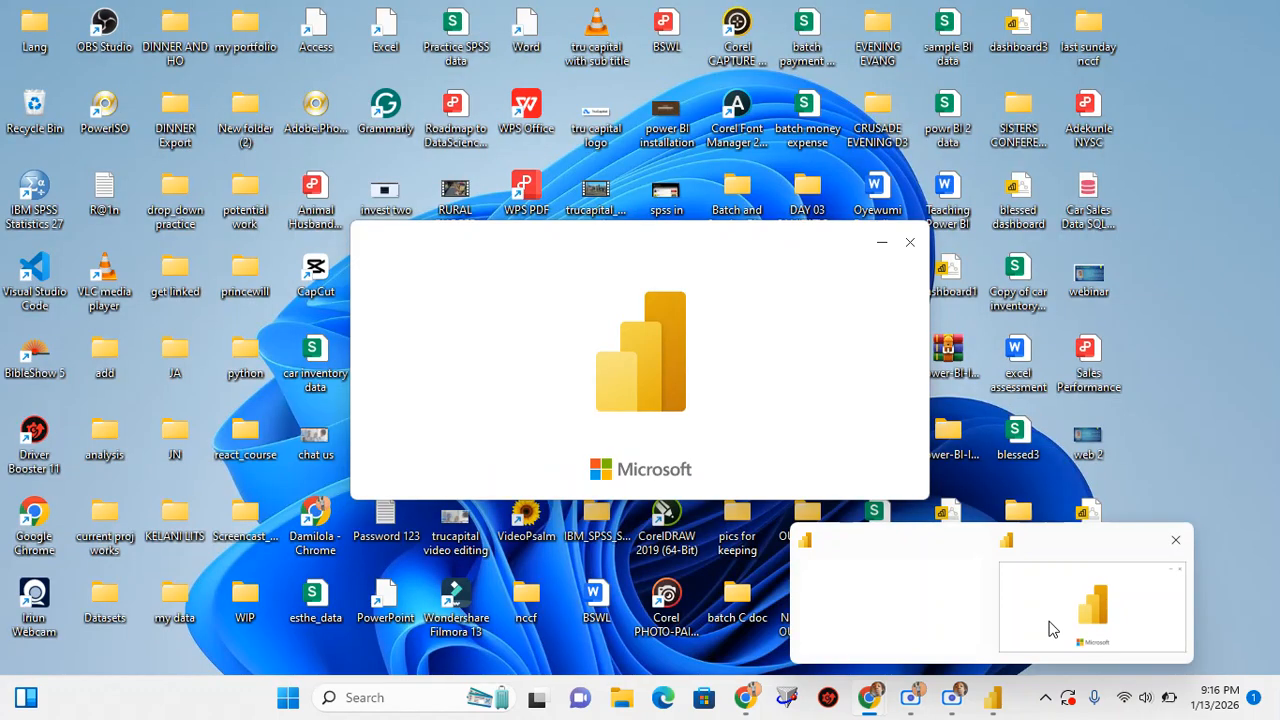
pyautogui.click(1104, 592)
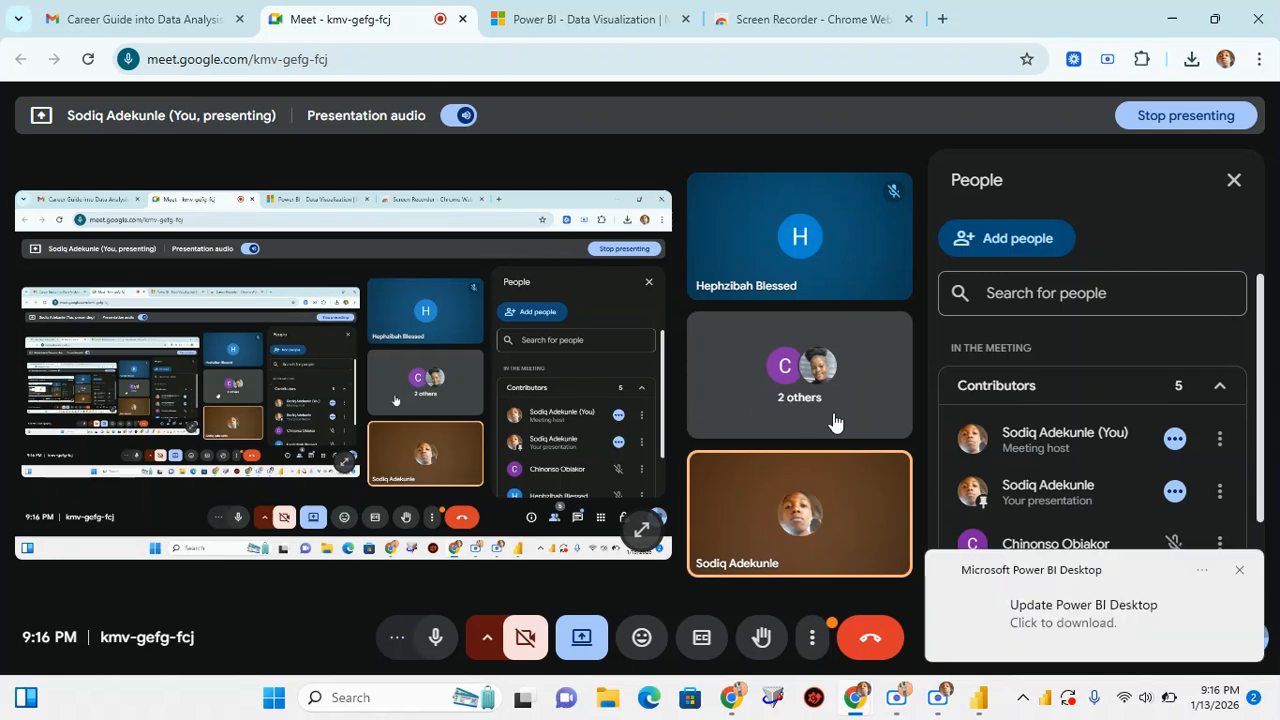
# Switch to Power BI Desktop, dismiss the update notification and start a blank report
pyautogui.click(985, 703)
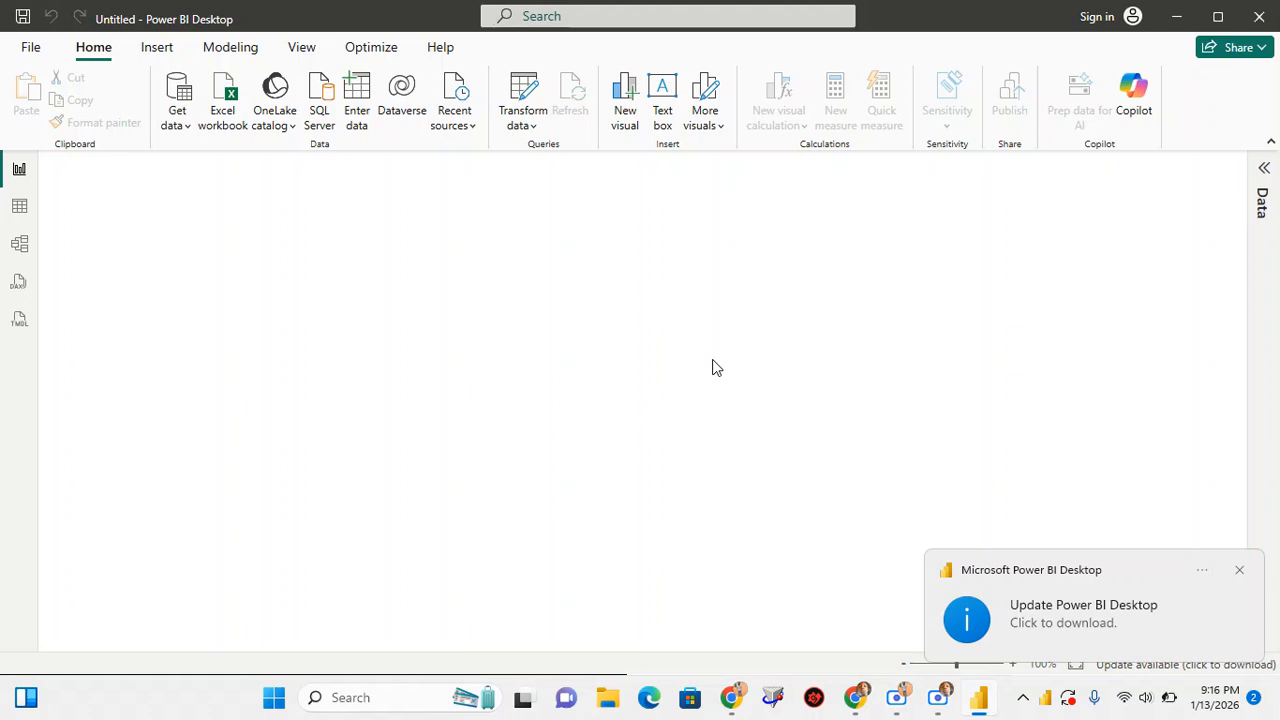
pyautogui.click(1239, 570)
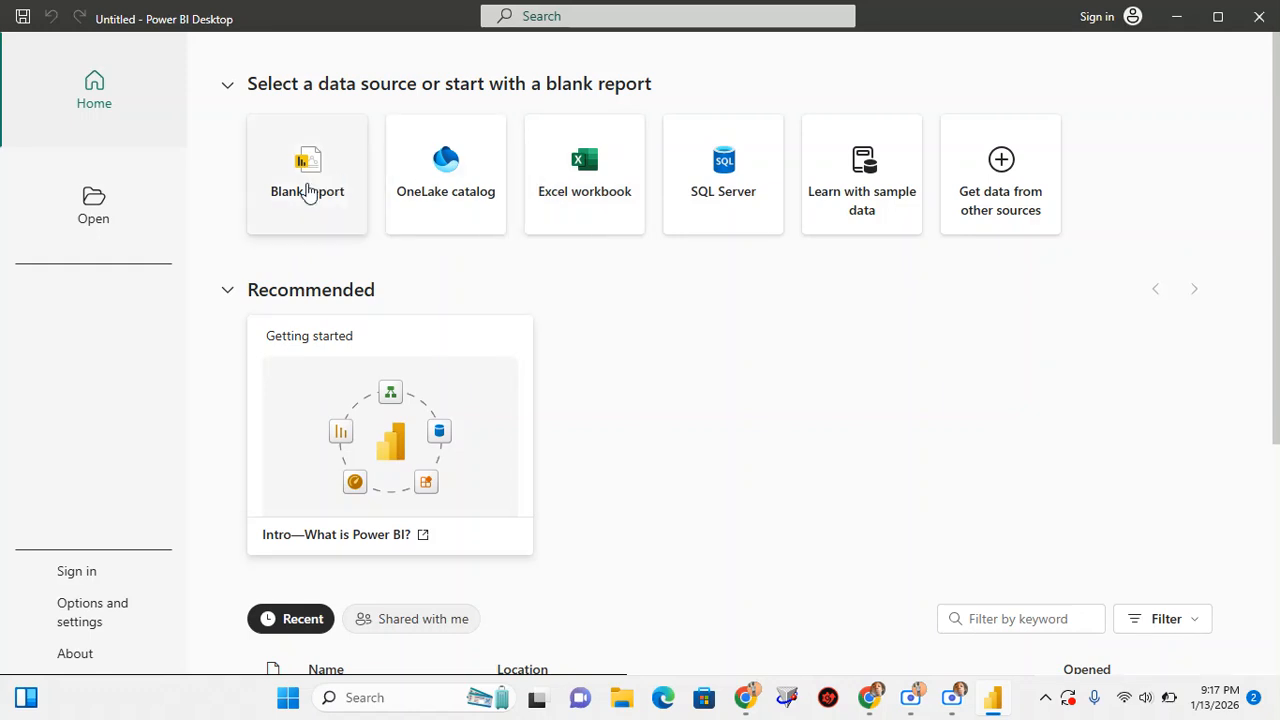
pyautogui.click(318, 221)
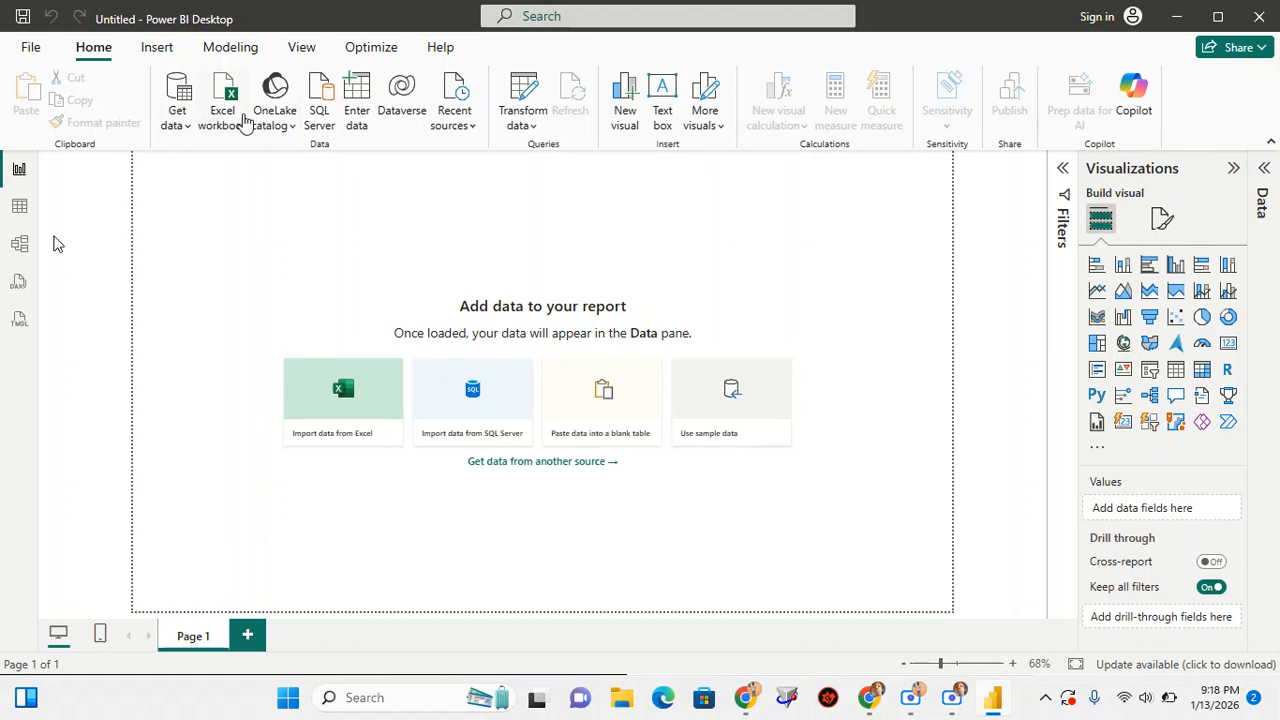
pyautogui.click(177, 127)
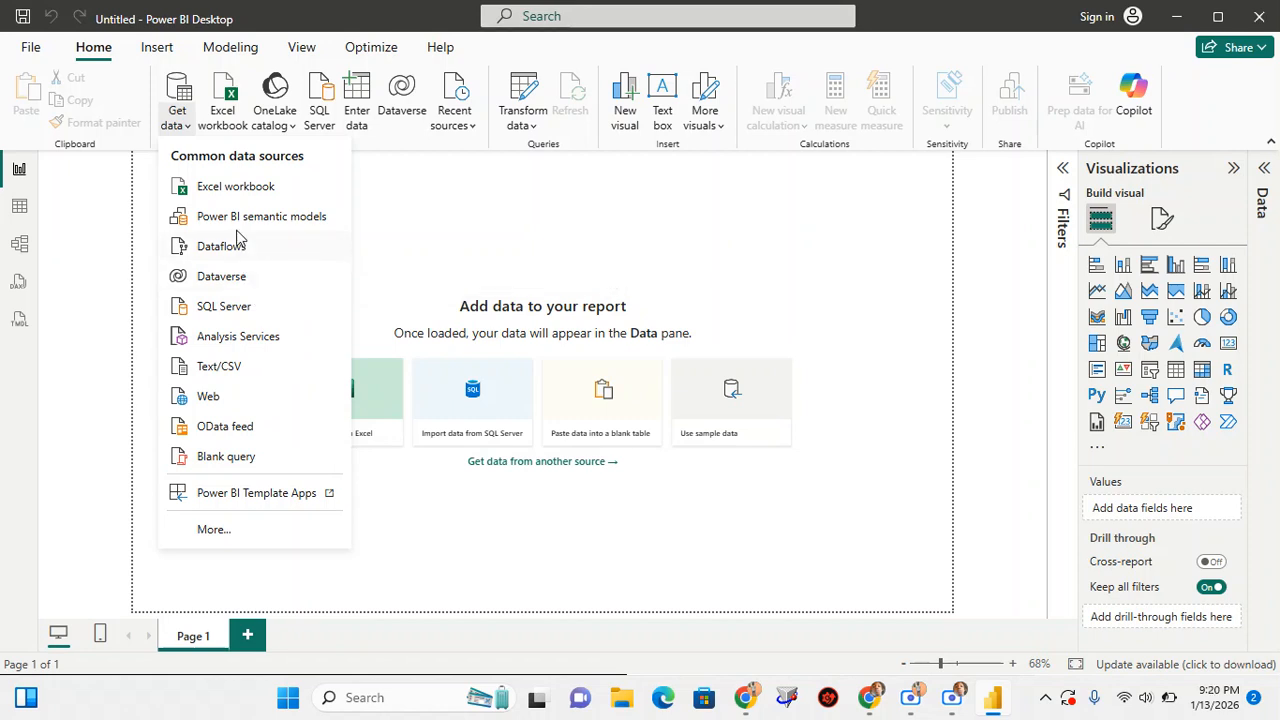
pyautogui.click(230, 188)
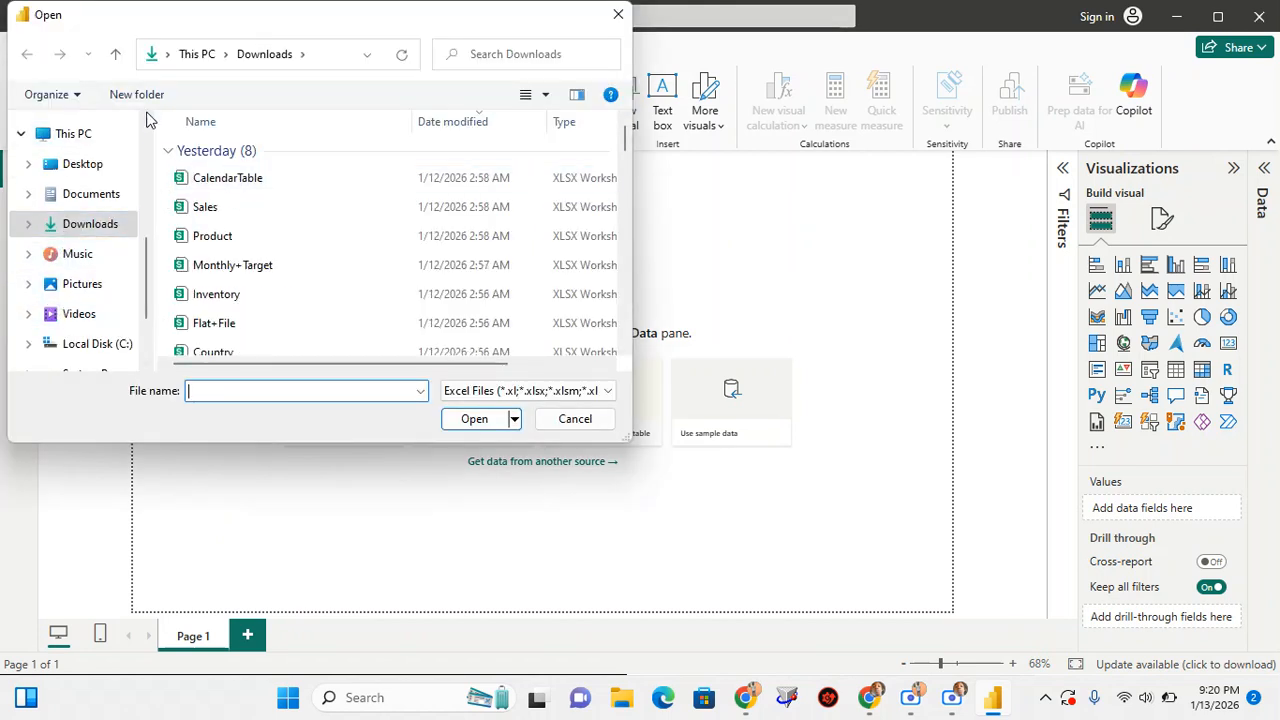
pyautogui.scroll(-1, 201, 261)
pyautogui.scroll(1, 201, 261)
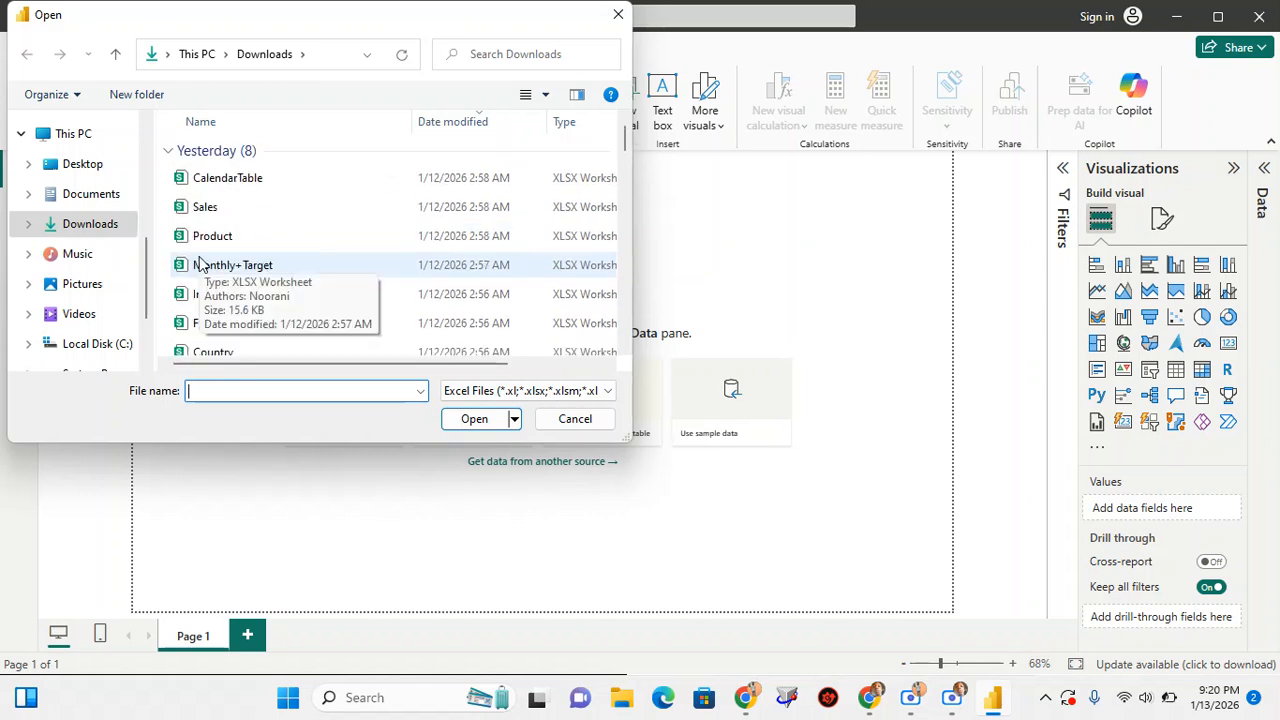
pyautogui.click(279, 207)
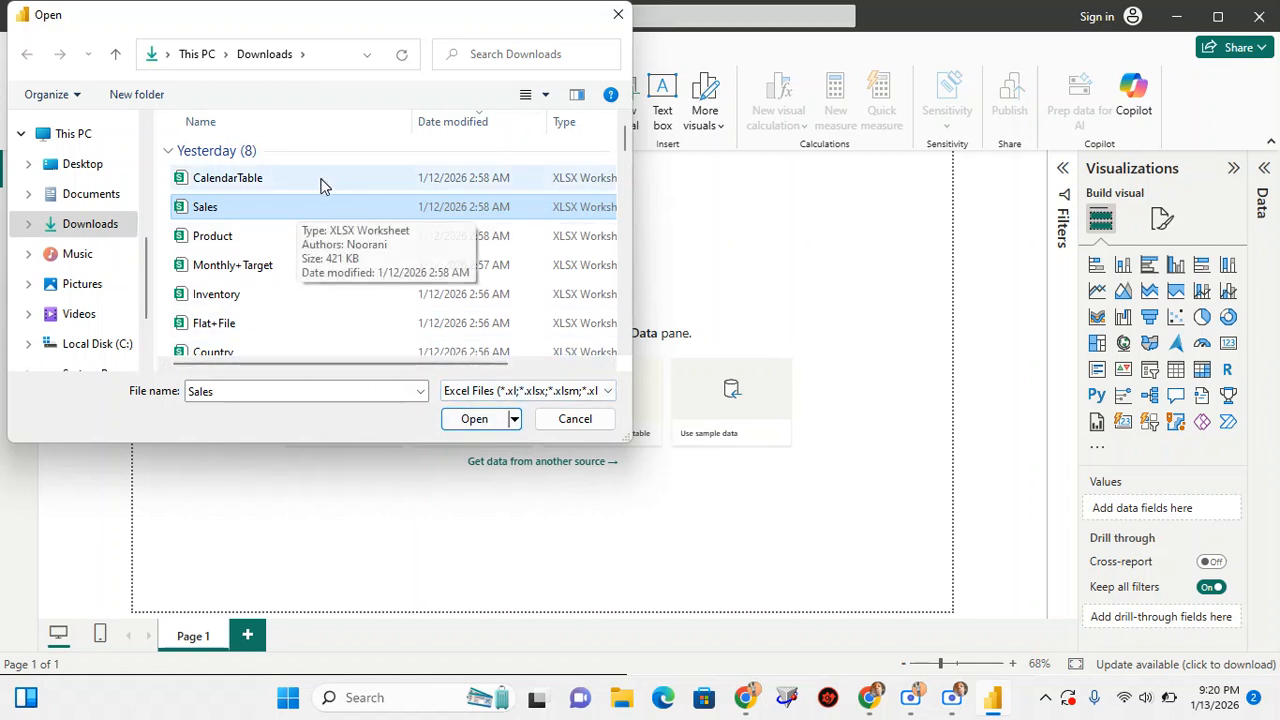
pyautogui.click(618, 14)
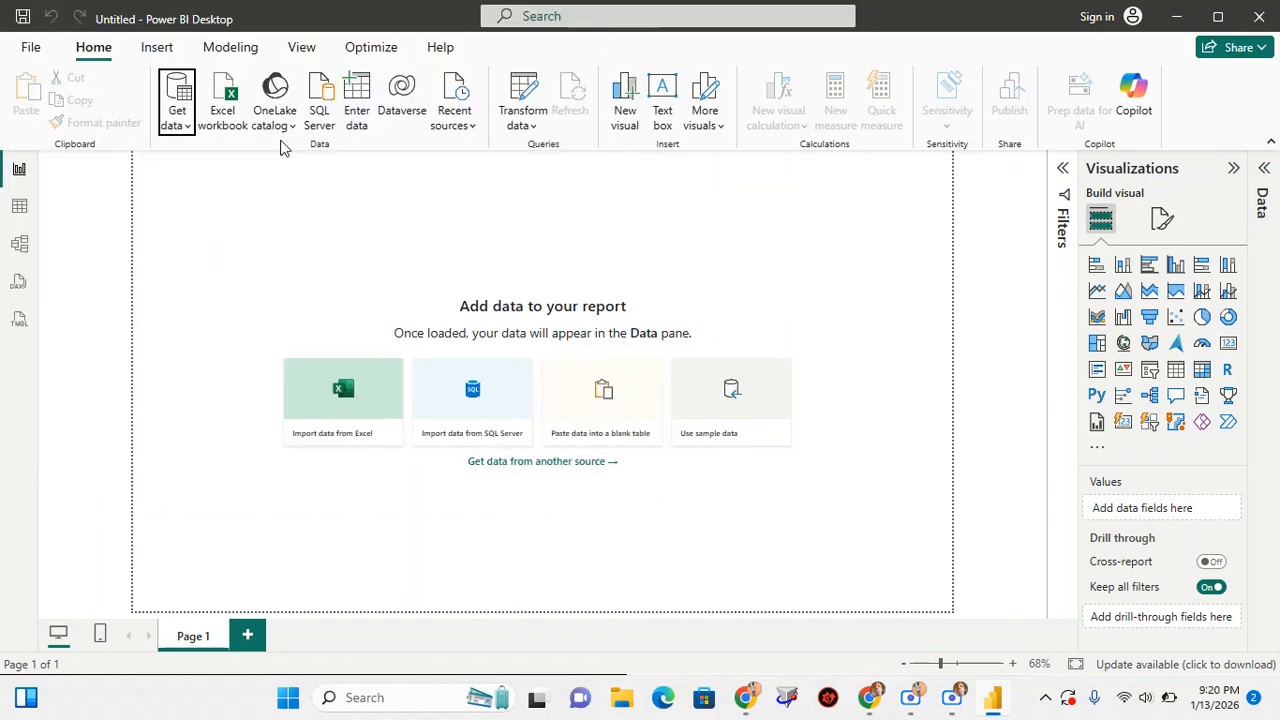
# Connect to the Sales Excel workbook in the Downloads folder as the report's data source
pyautogui.click(180, 124)
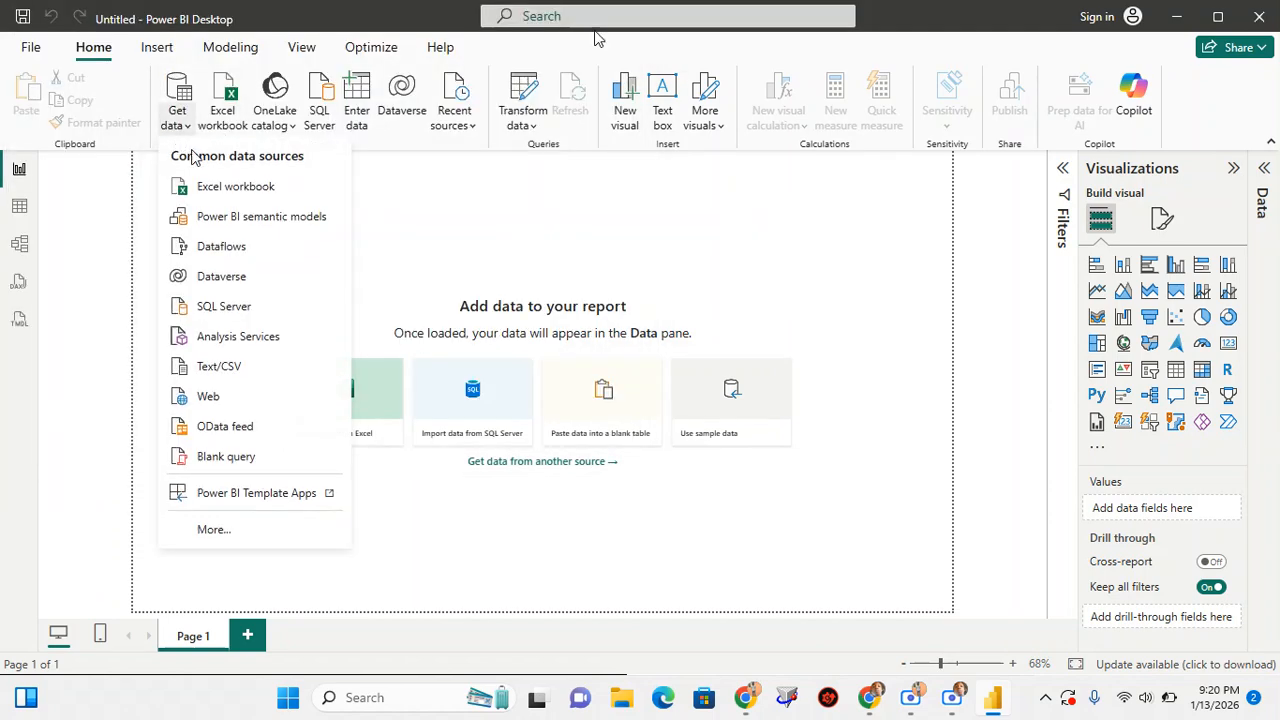
pyautogui.click(220, 190)
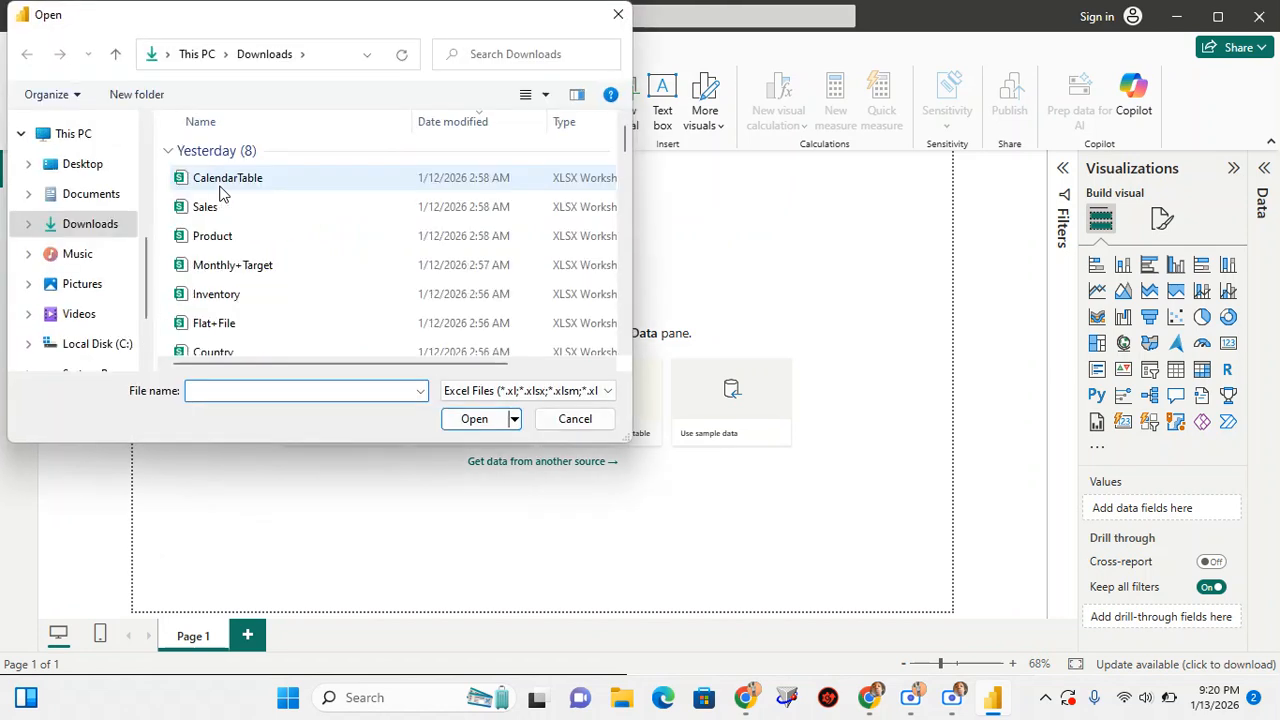
pyautogui.click(232, 214)
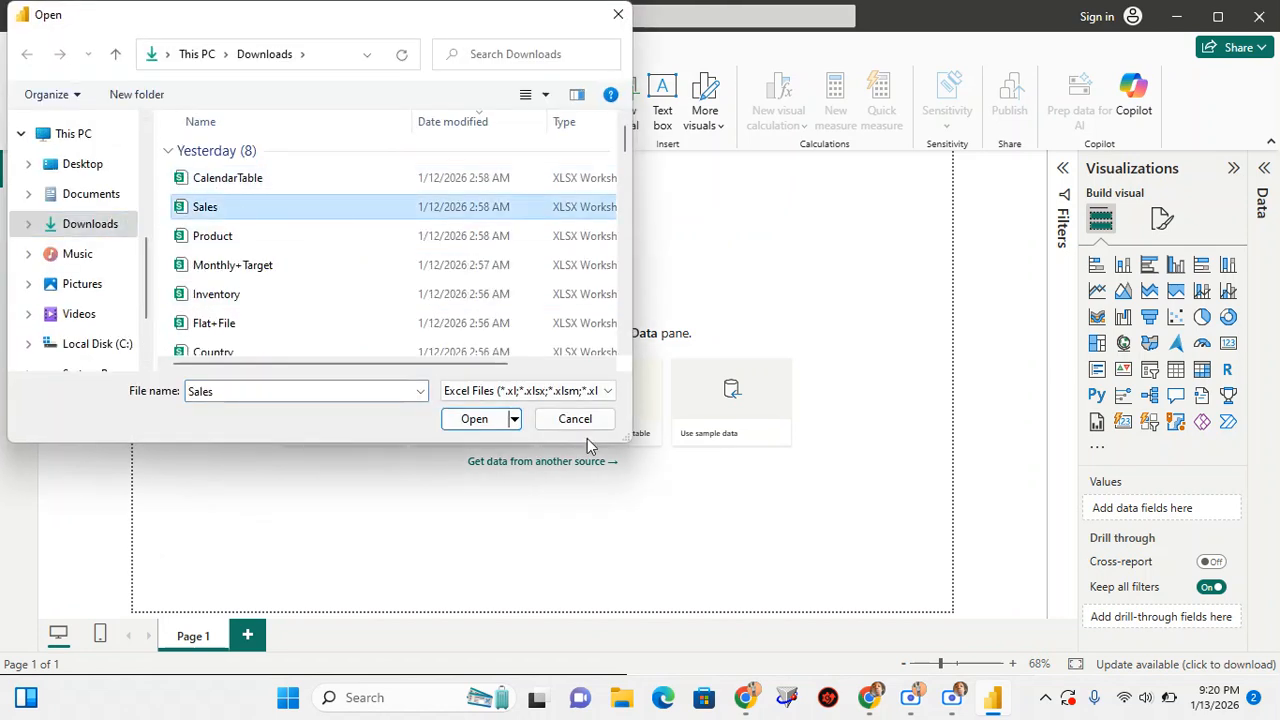
pyautogui.click(470, 421)
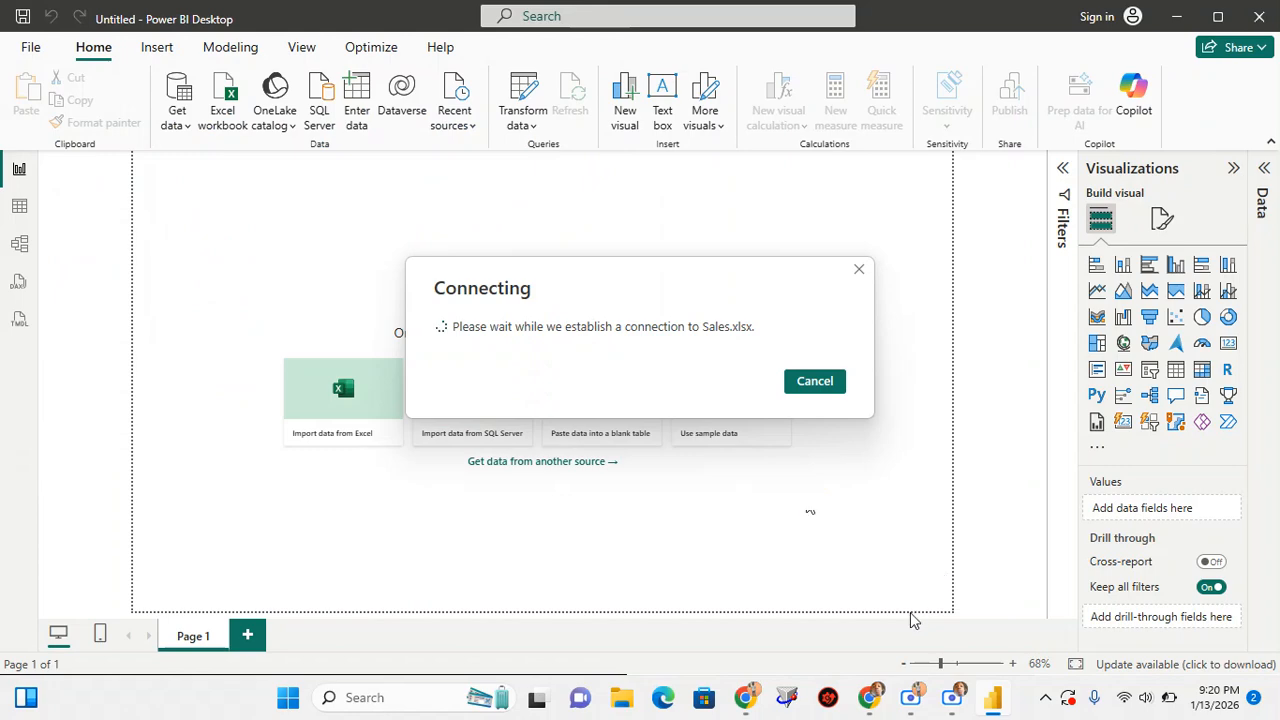
# Check the participant list in the meeting, return to Power BI Desktop and select the Sales table of Sales.xlsx for import
pyautogui.moveTo(870, 710)
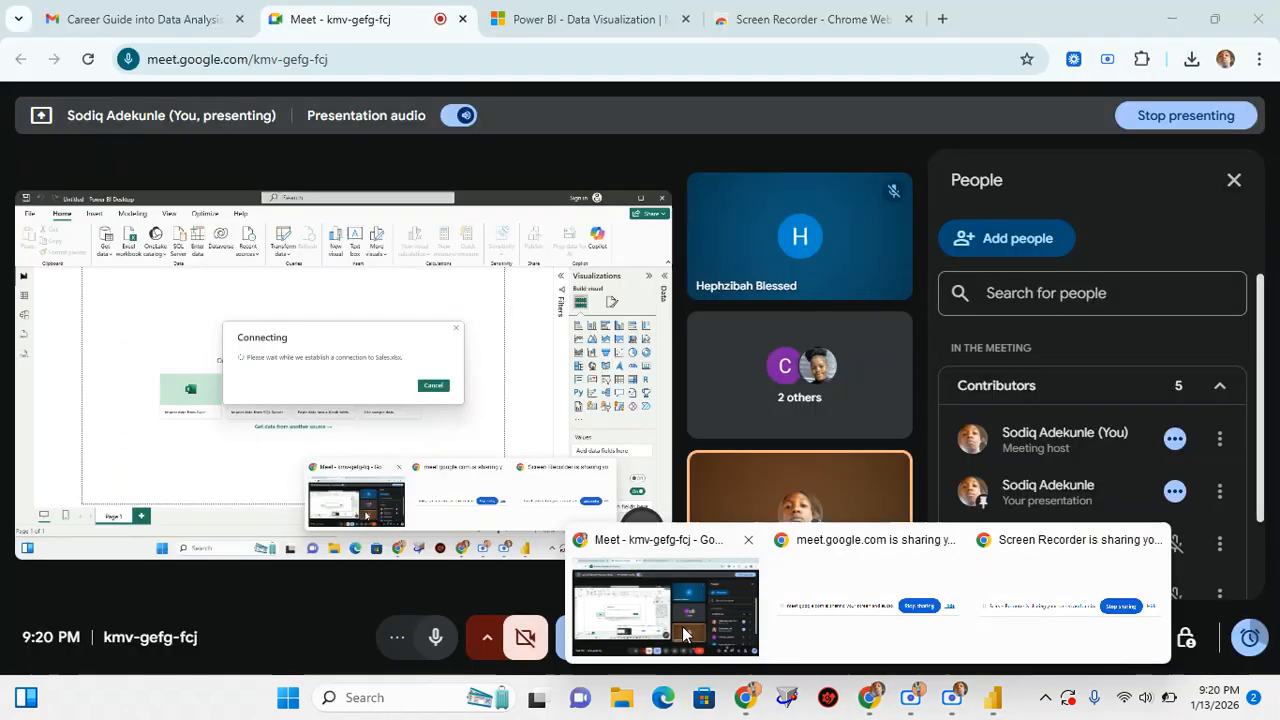
pyautogui.click(683, 632)
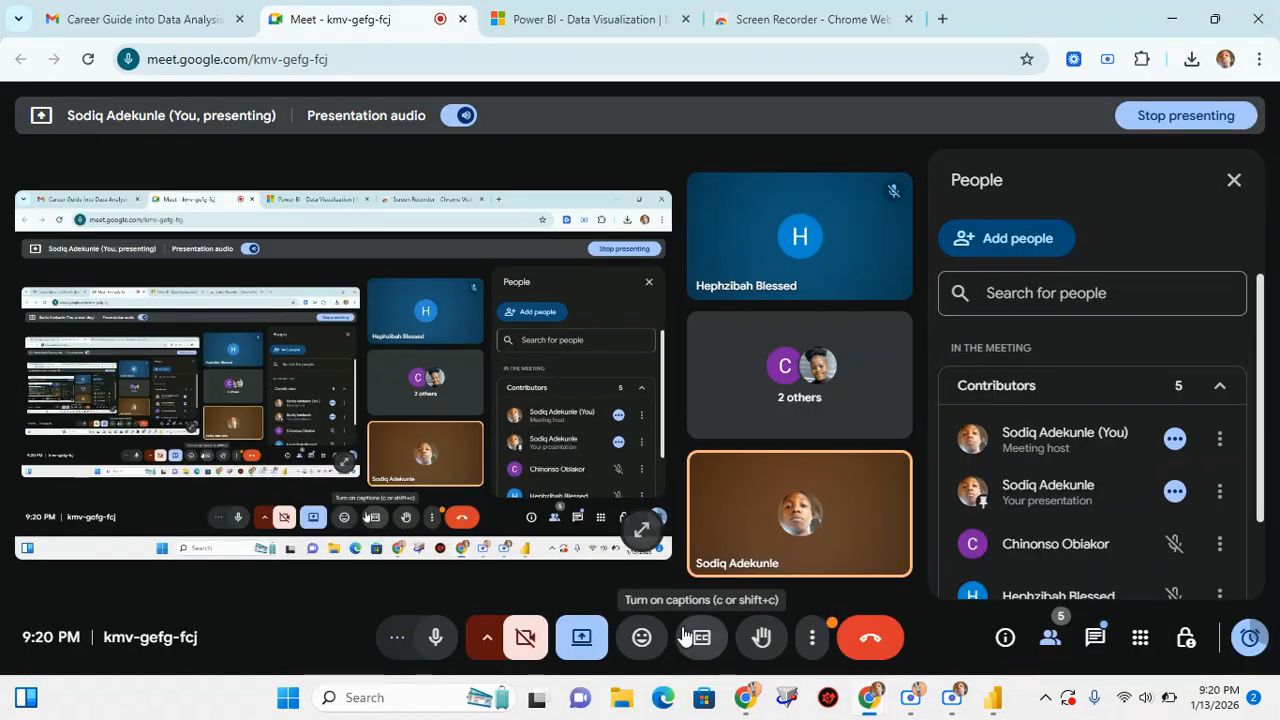
pyautogui.scroll(-1, 1059, 503)
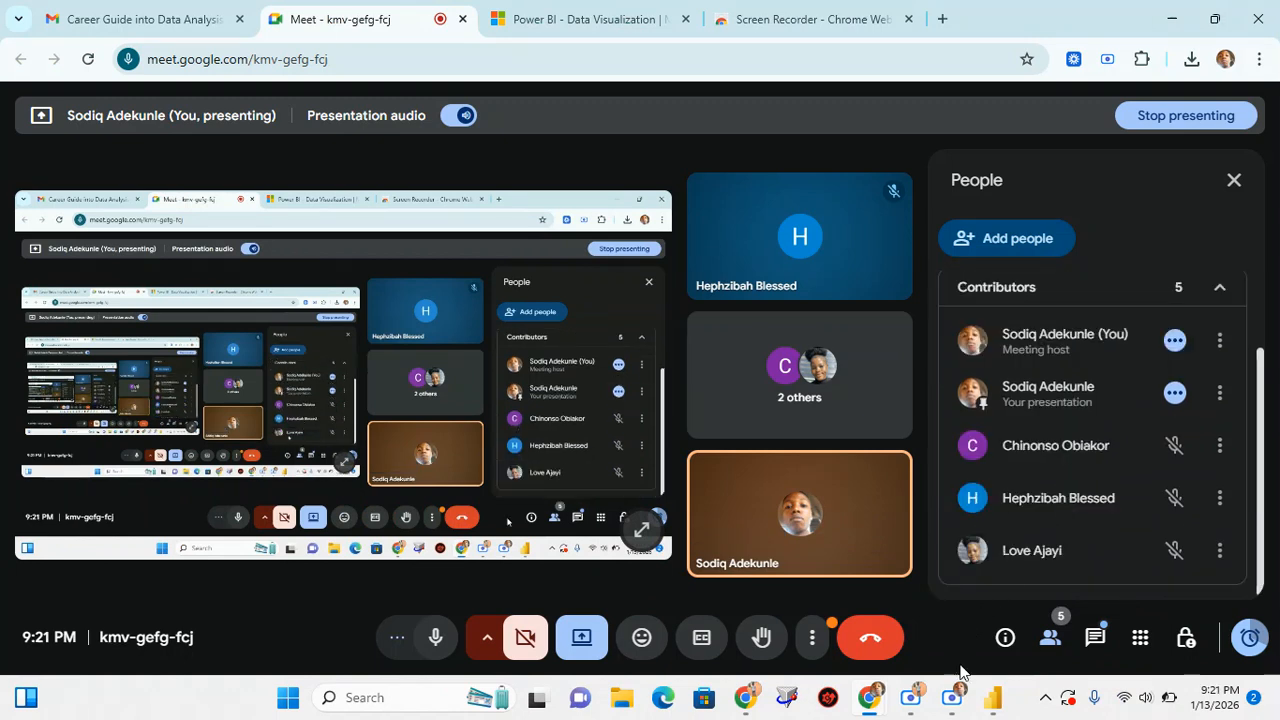
pyautogui.click(993, 697)
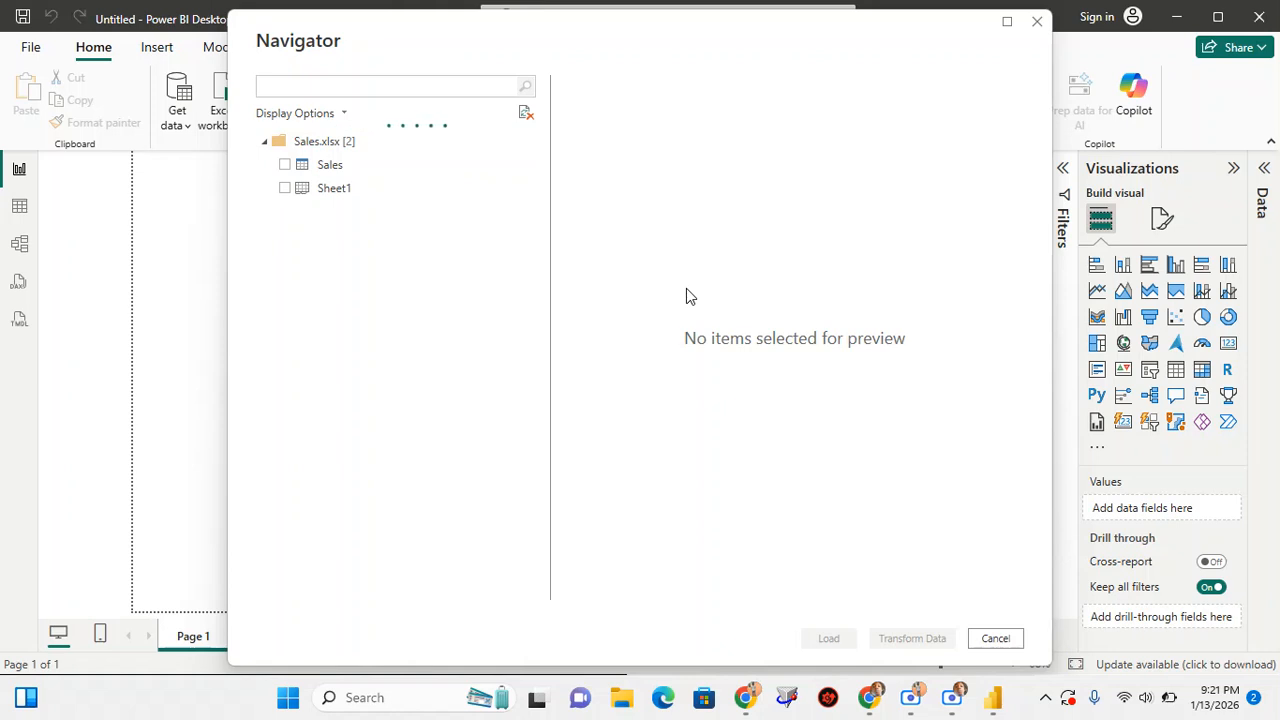
pyautogui.click(285, 166)
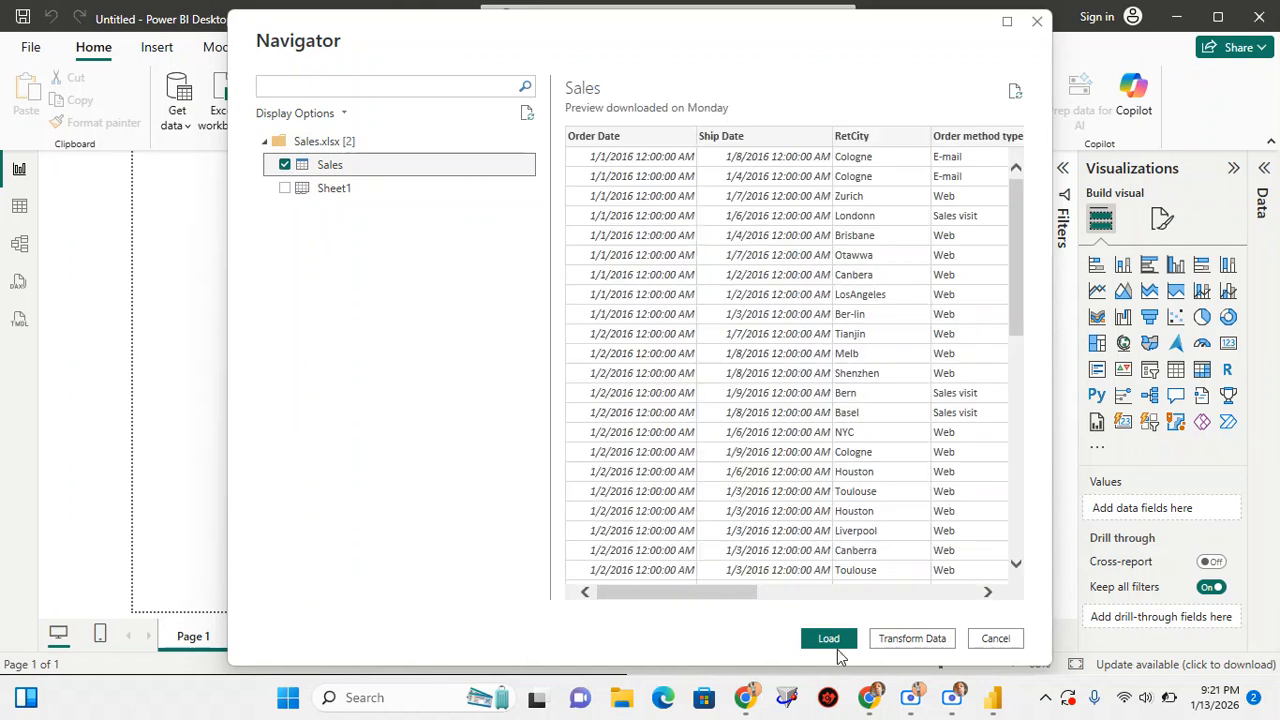
# Admit the waiting participant to the Google Meet call and return to Power BI Desktop
pyautogui.moveTo(870, 705)
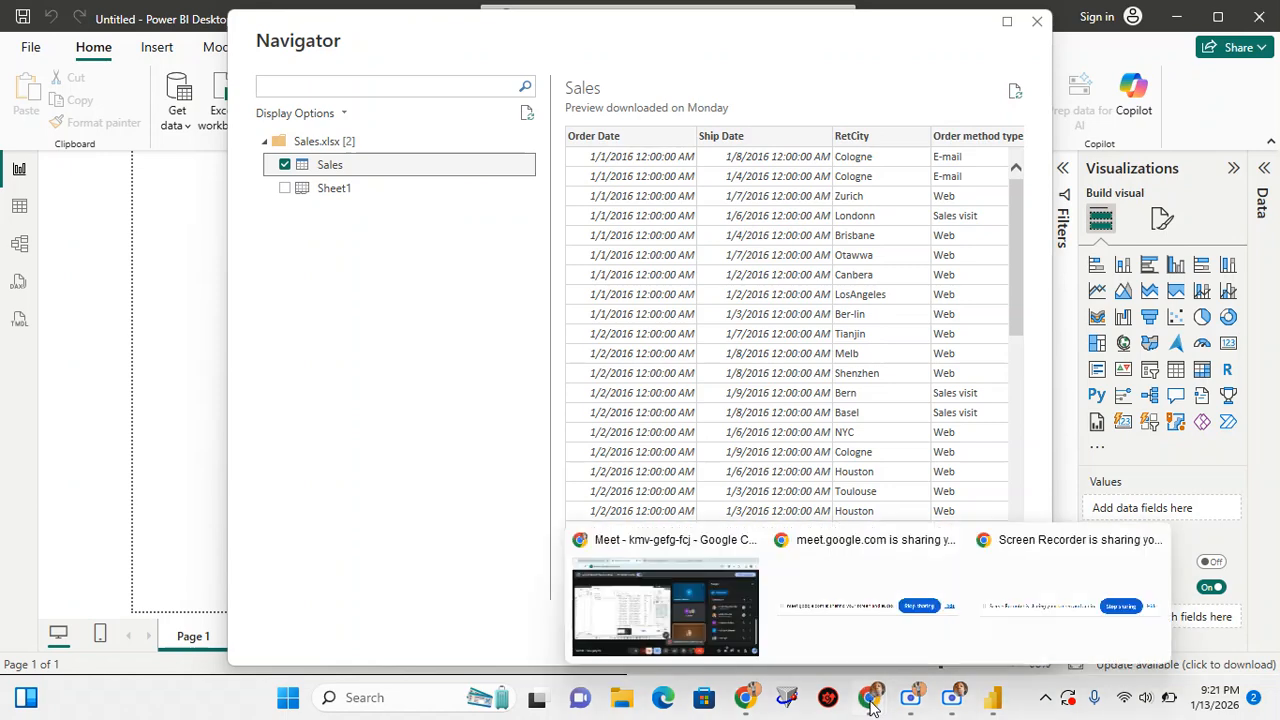
pyautogui.click(688, 615)
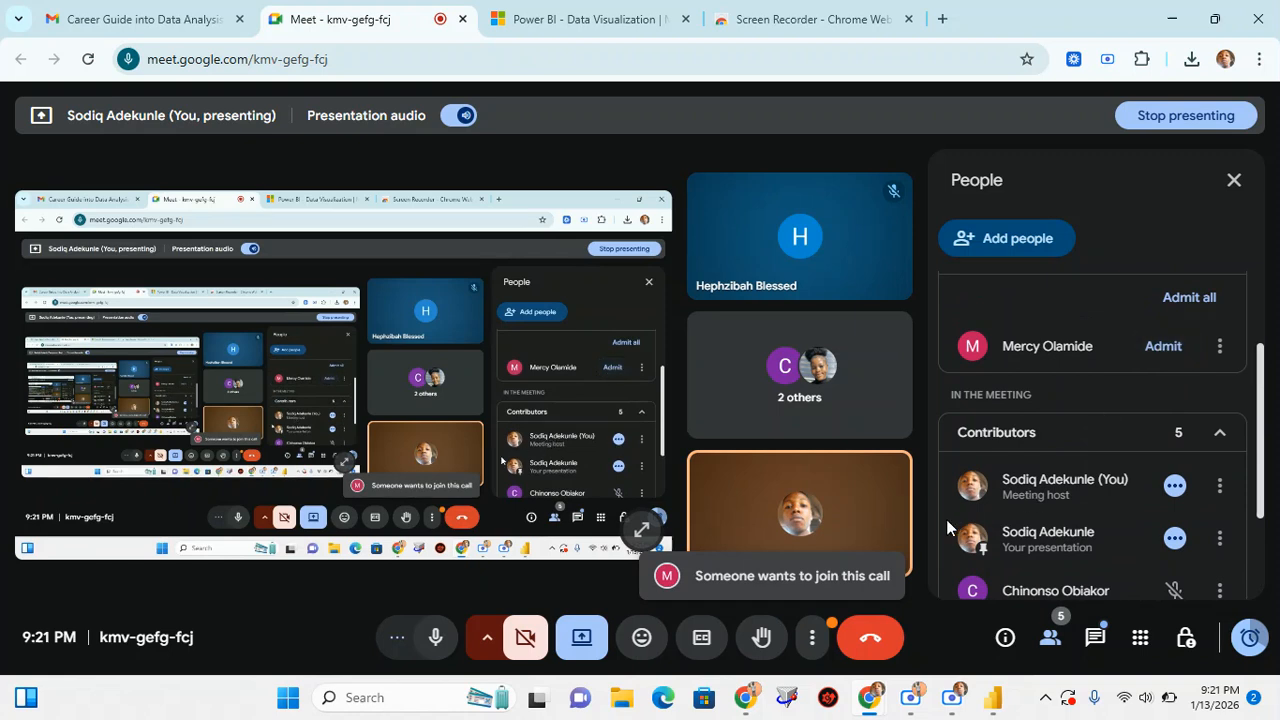
pyautogui.click(1163, 346)
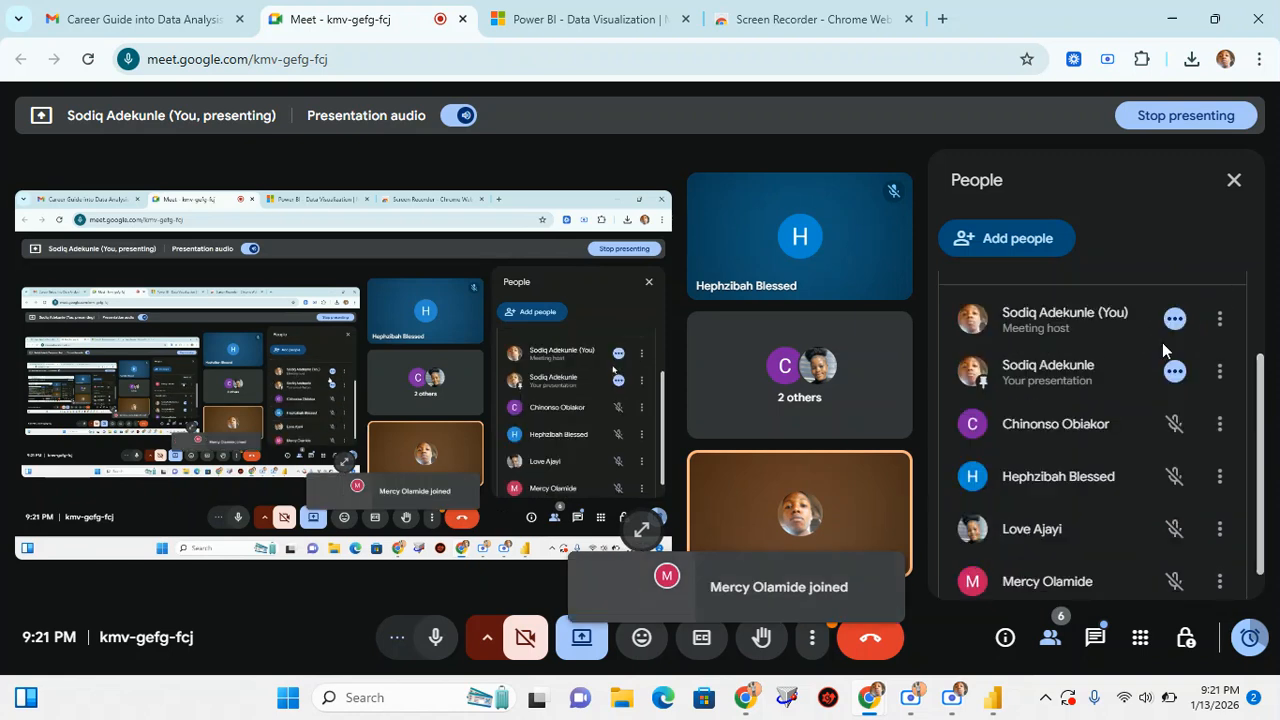
pyautogui.click(993, 697)
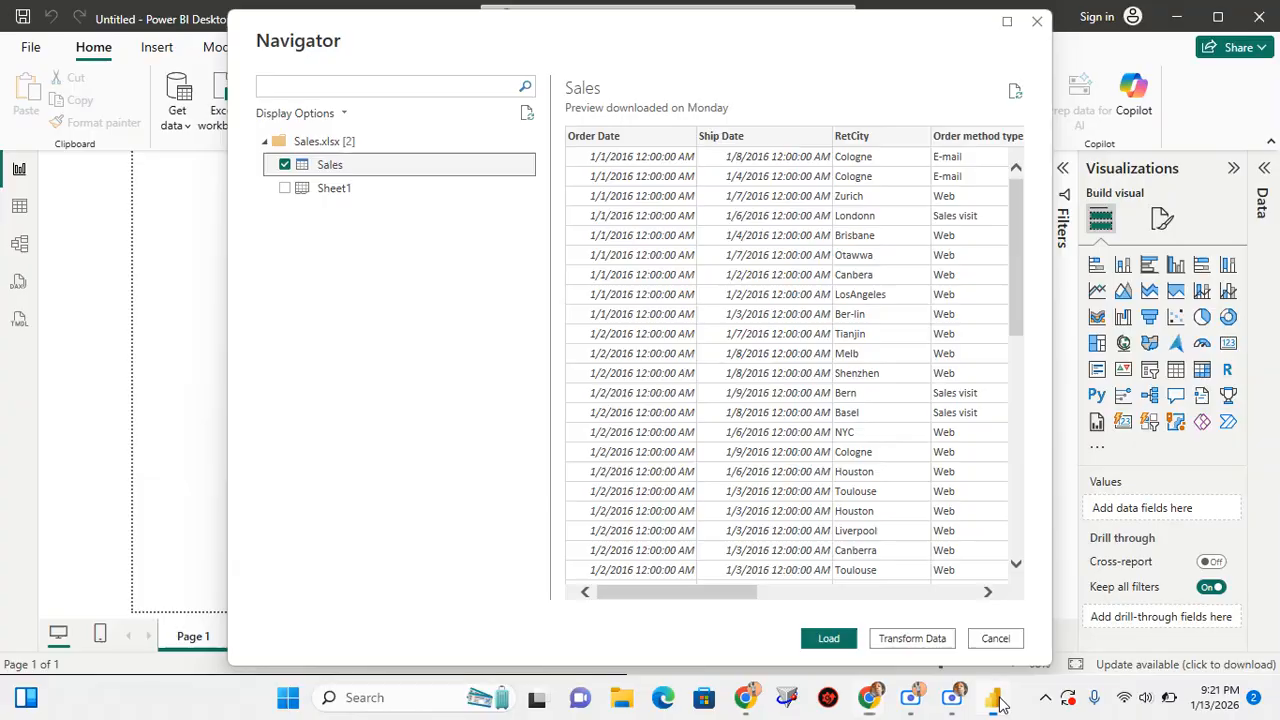
# Look over the Sales table preview, open the table for transformation in Power Query Editor and dismiss the preview-age notice
pyautogui.click(678, 600)
pyautogui.moveTo(678, 600)
pyautogui.mouseDown()
pyautogui.moveTo(886, 614)
pyautogui.moveTo(655, 599)
pyautogui.mouseUp()
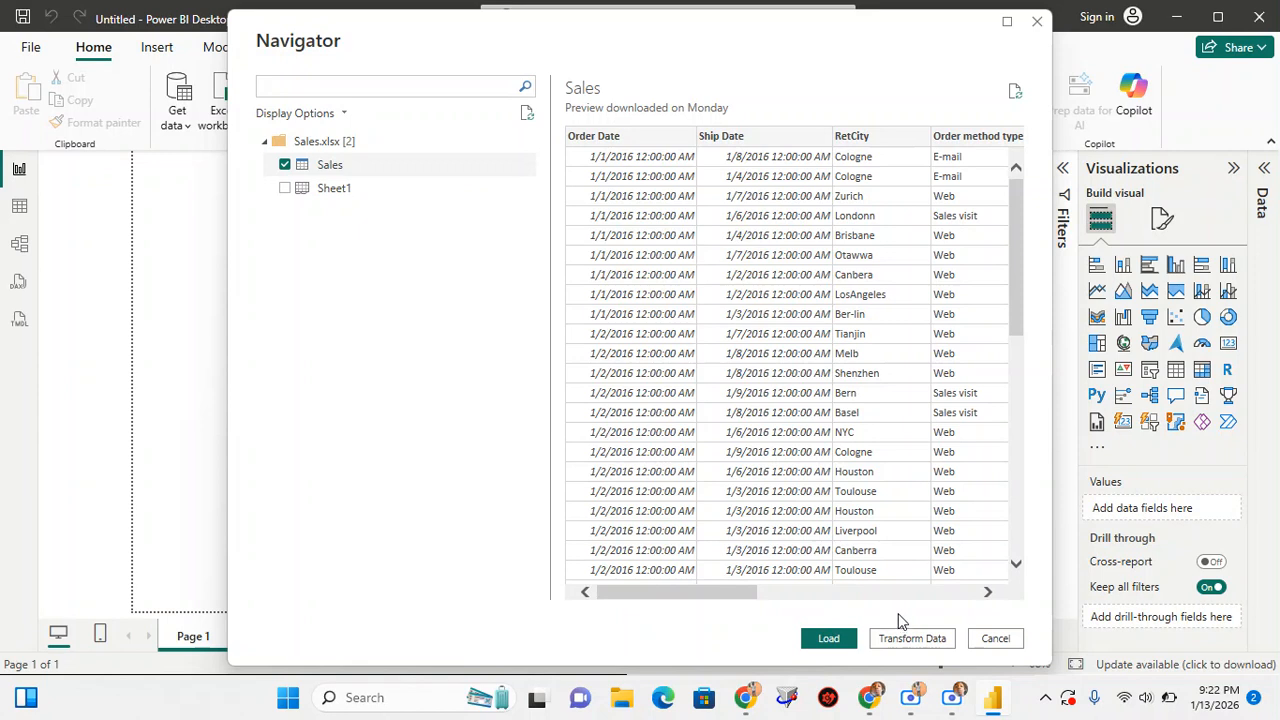
pyautogui.click(907, 640)
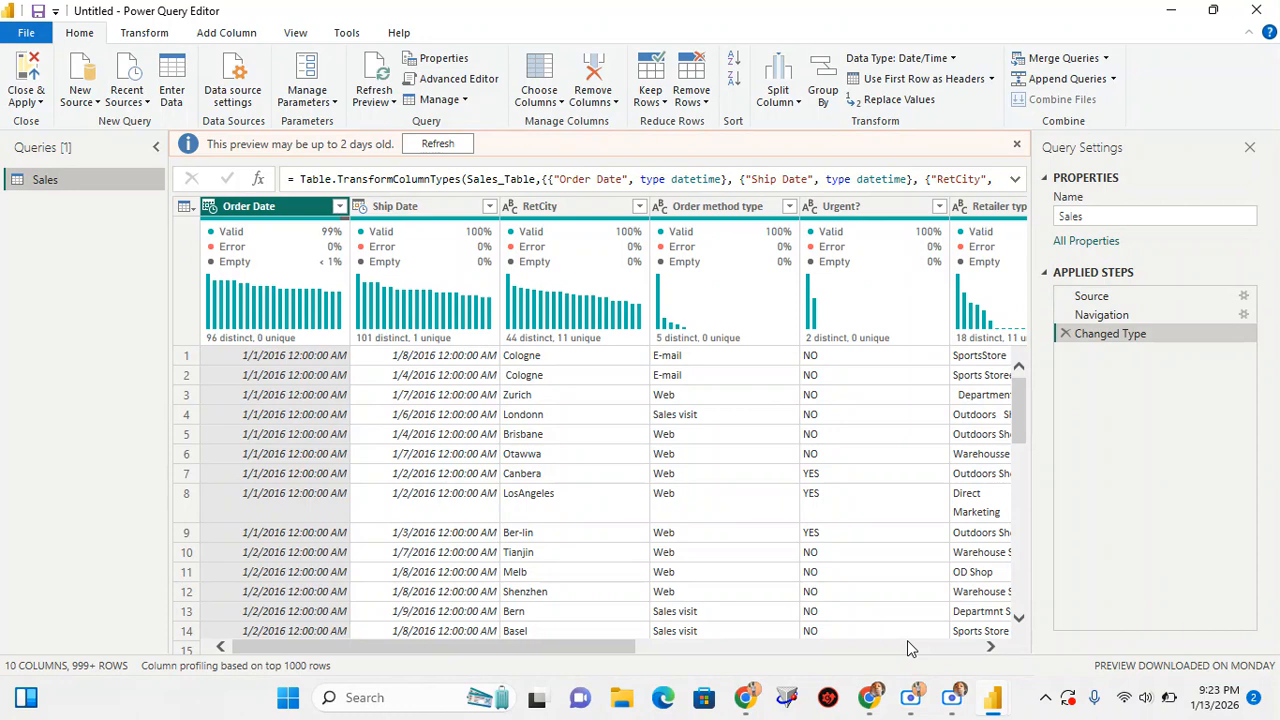
pyautogui.click(1018, 147)
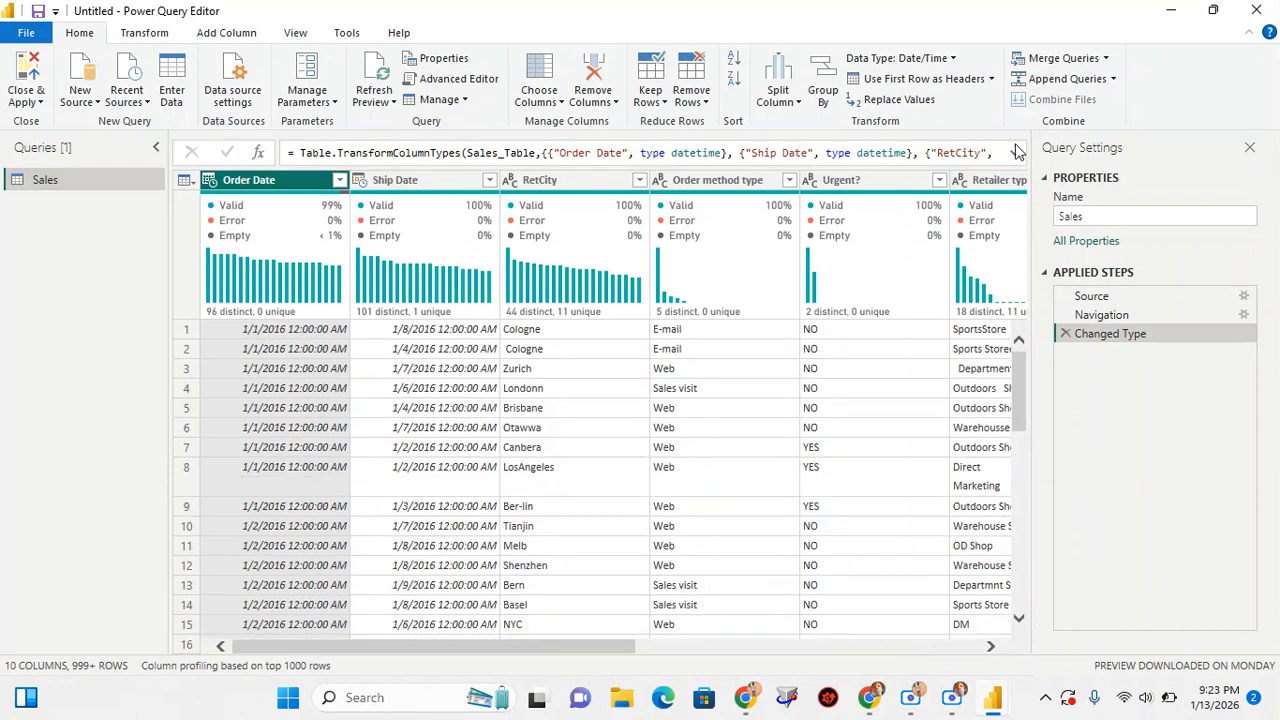
# Hide the column distribution, column profile and column quality information in the Sales data preview
pyautogui.moveTo(369, 275)
pyautogui.moveTo(452, 645); pyautogui.dragTo(405, 660)
pyautogui.click(295, 35)
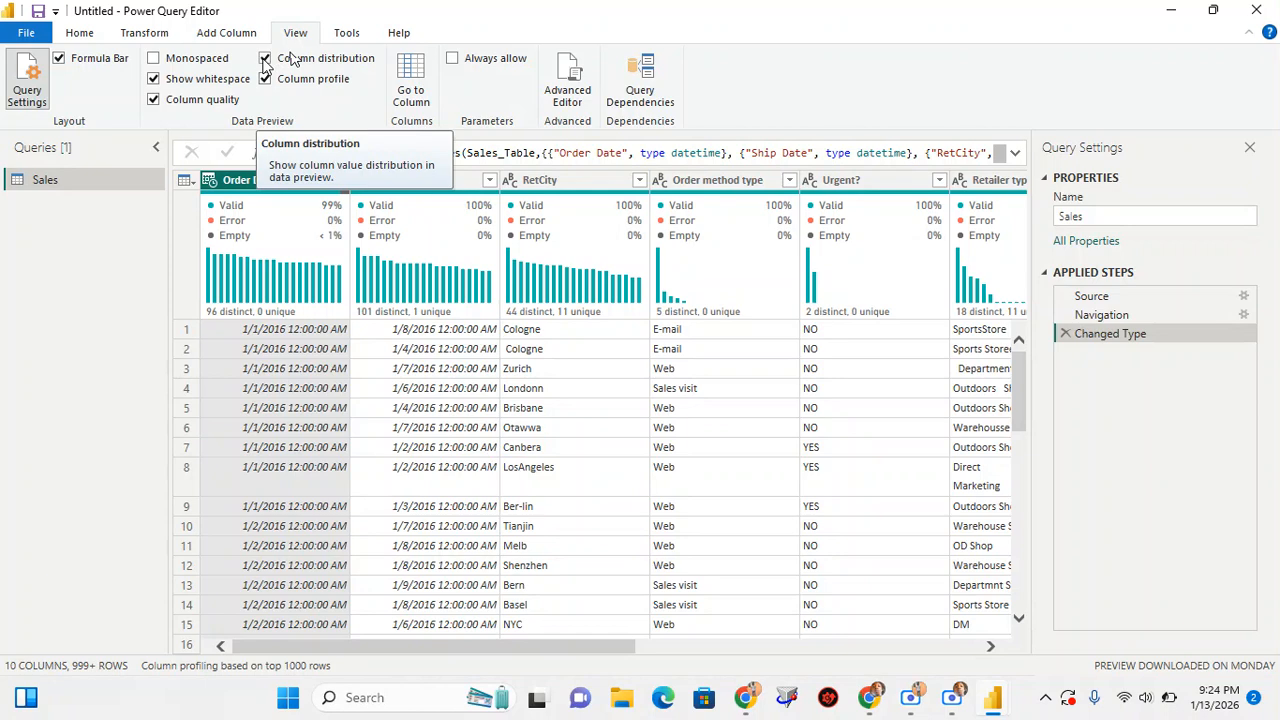
pyautogui.click(291, 60)
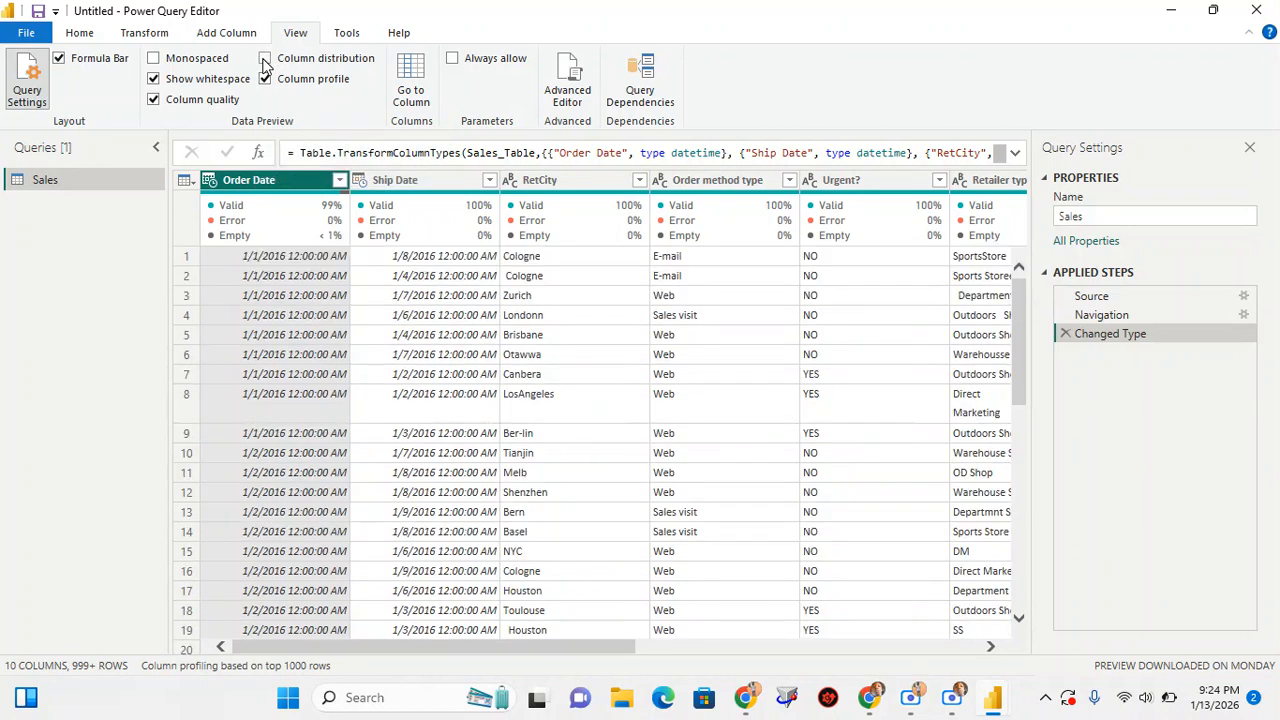
pyautogui.click(265, 79)
pyautogui.click(153, 100)
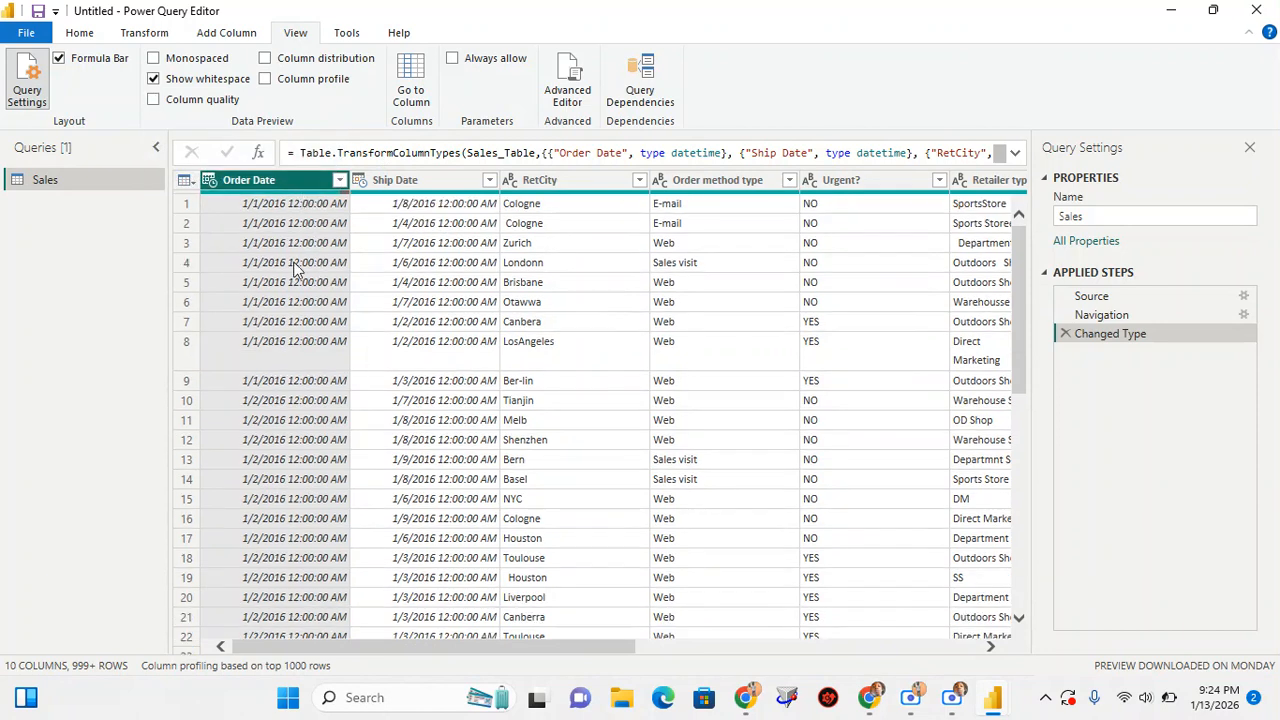
# Look through the Ship Date, RetCity, Order method type and Urgent? columns of the Sales table
pyautogui.click(408, 181)
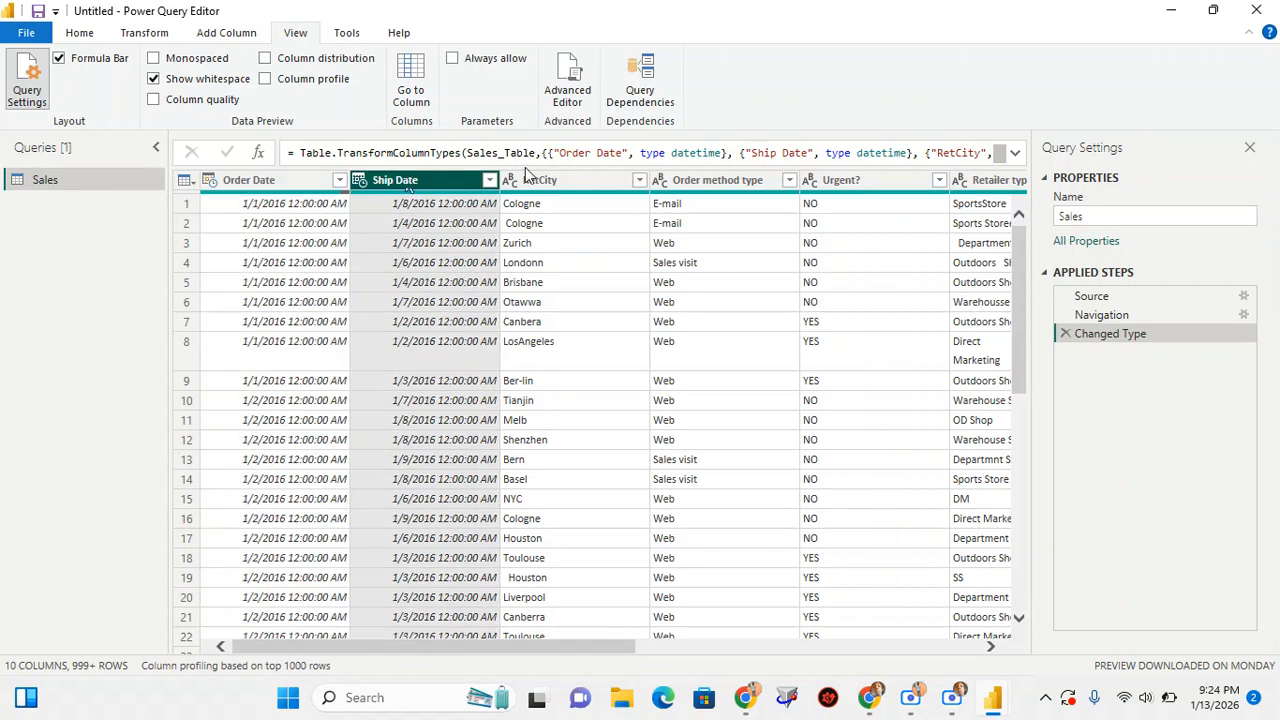
pyautogui.click(553, 184)
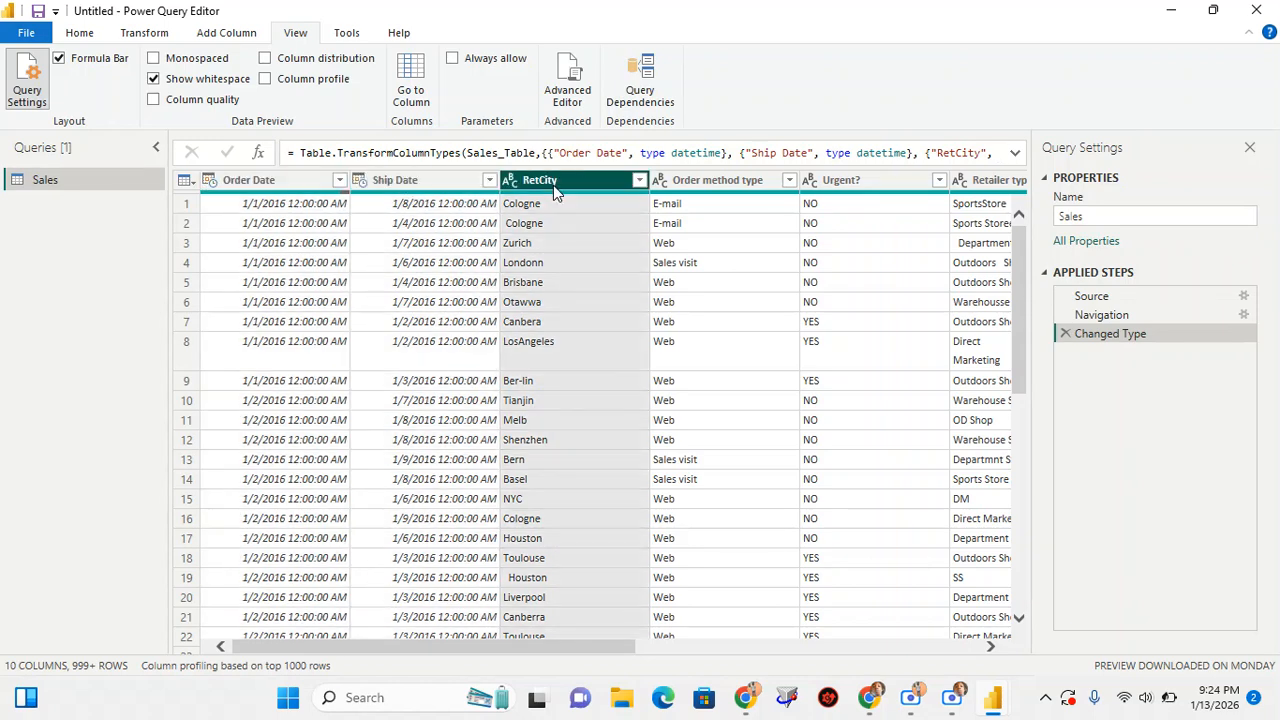
pyautogui.click(716, 180)
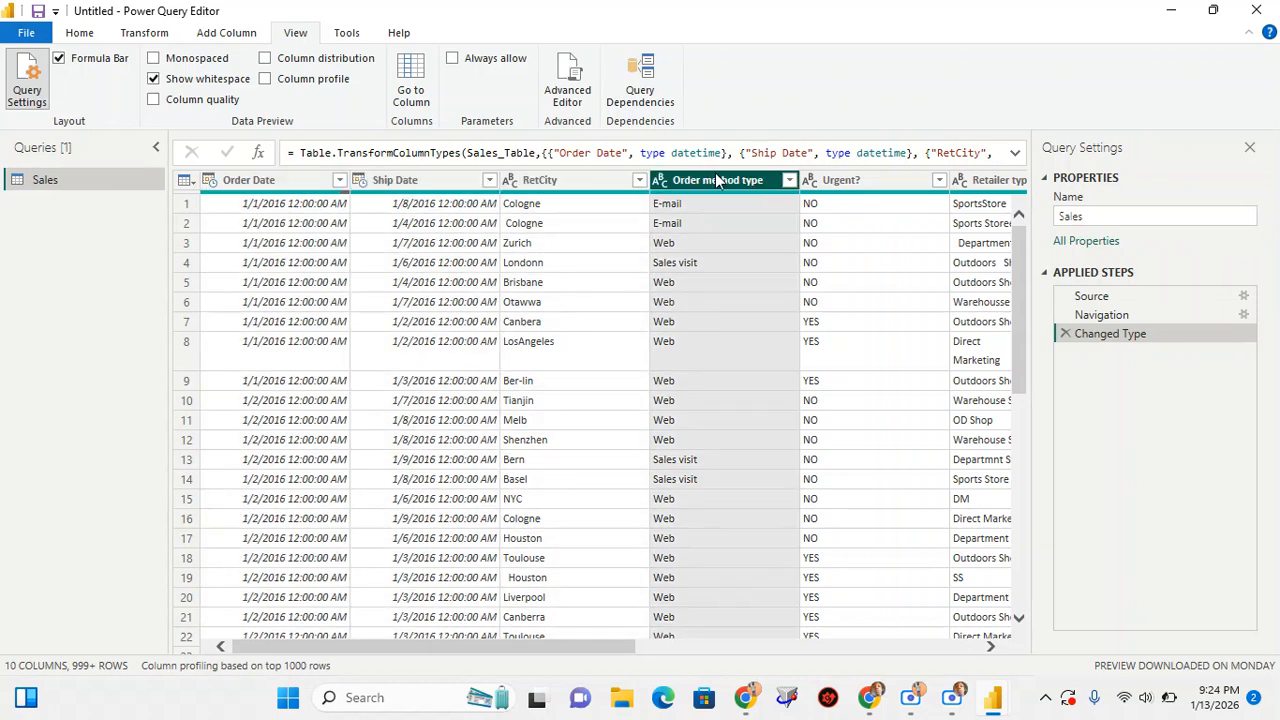
pyautogui.click(846, 184)
pyautogui.hscroll(4, 800, 290)
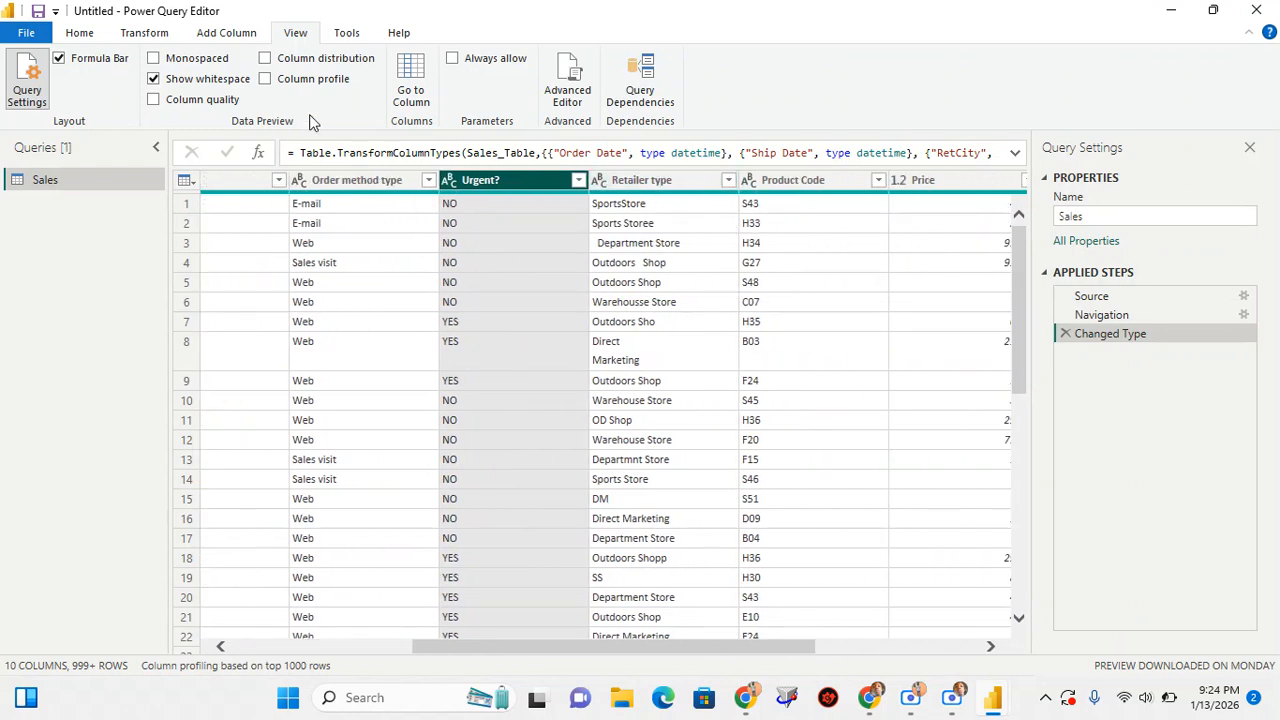
# Show the column profile and review the statistics and value distribution of the Retailer type column
pyautogui.click(265, 82)
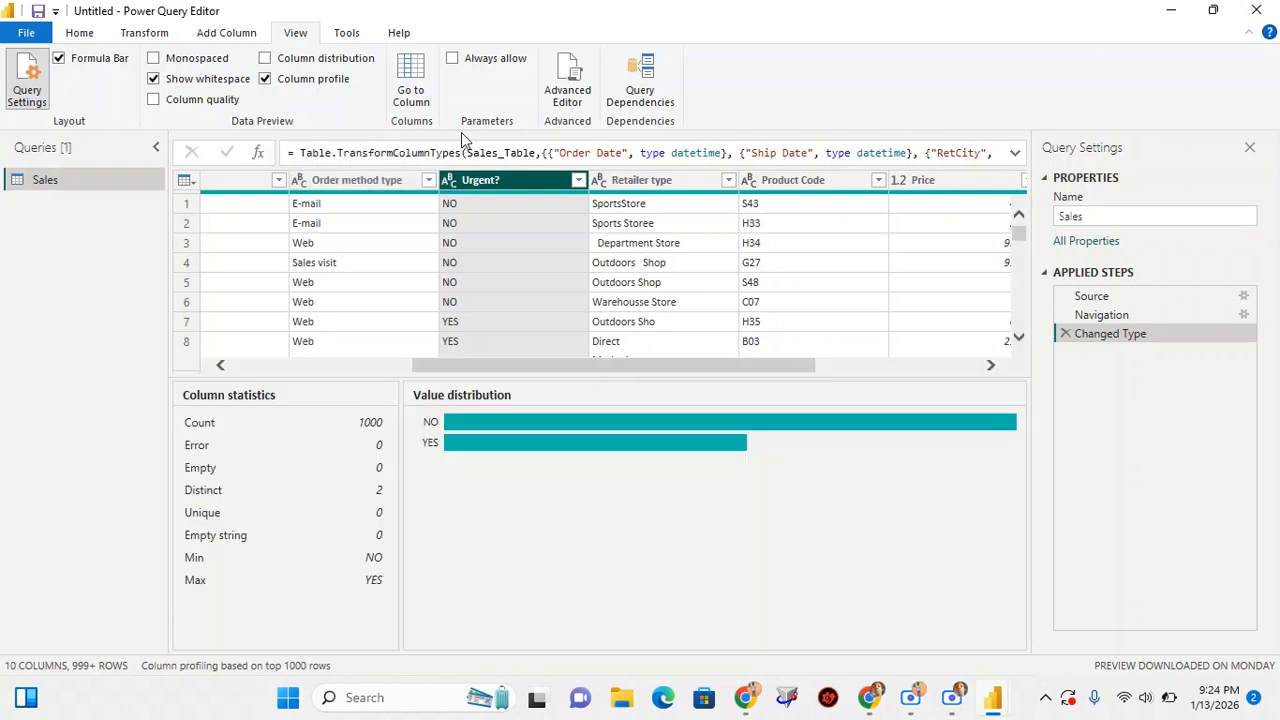
pyautogui.click(640, 183)
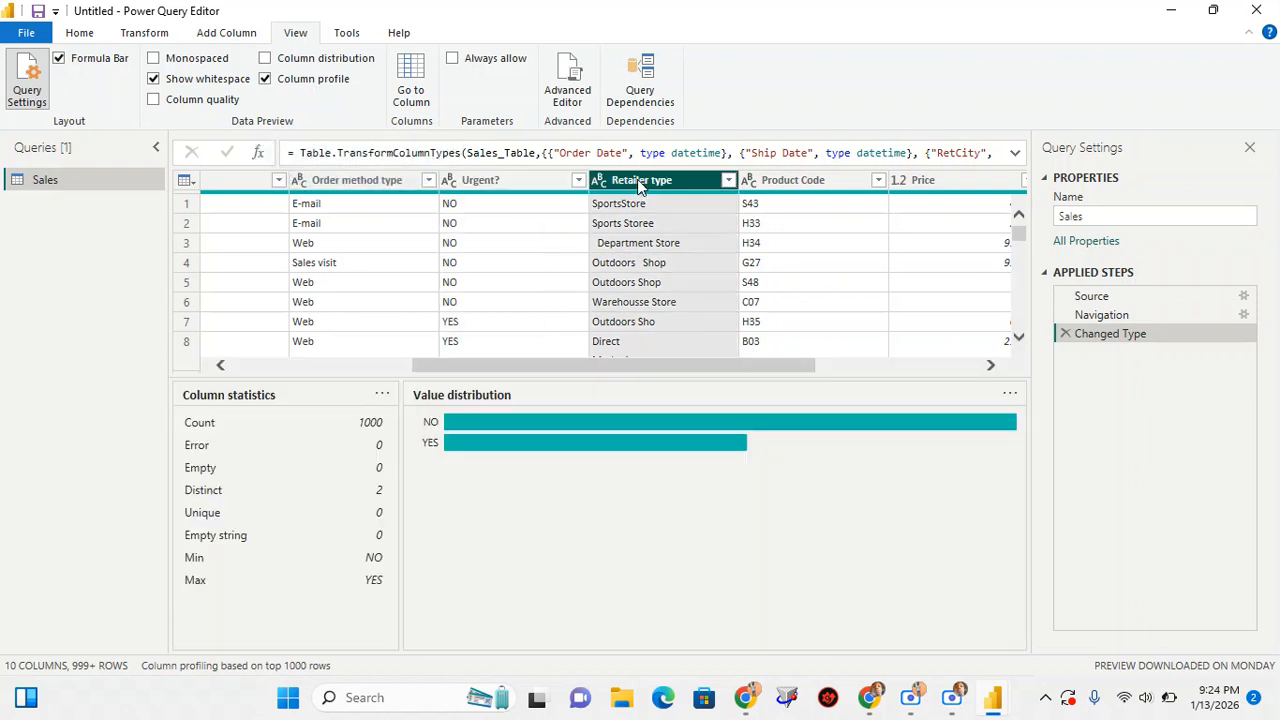
pyautogui.scroll(-2, 582, 557)
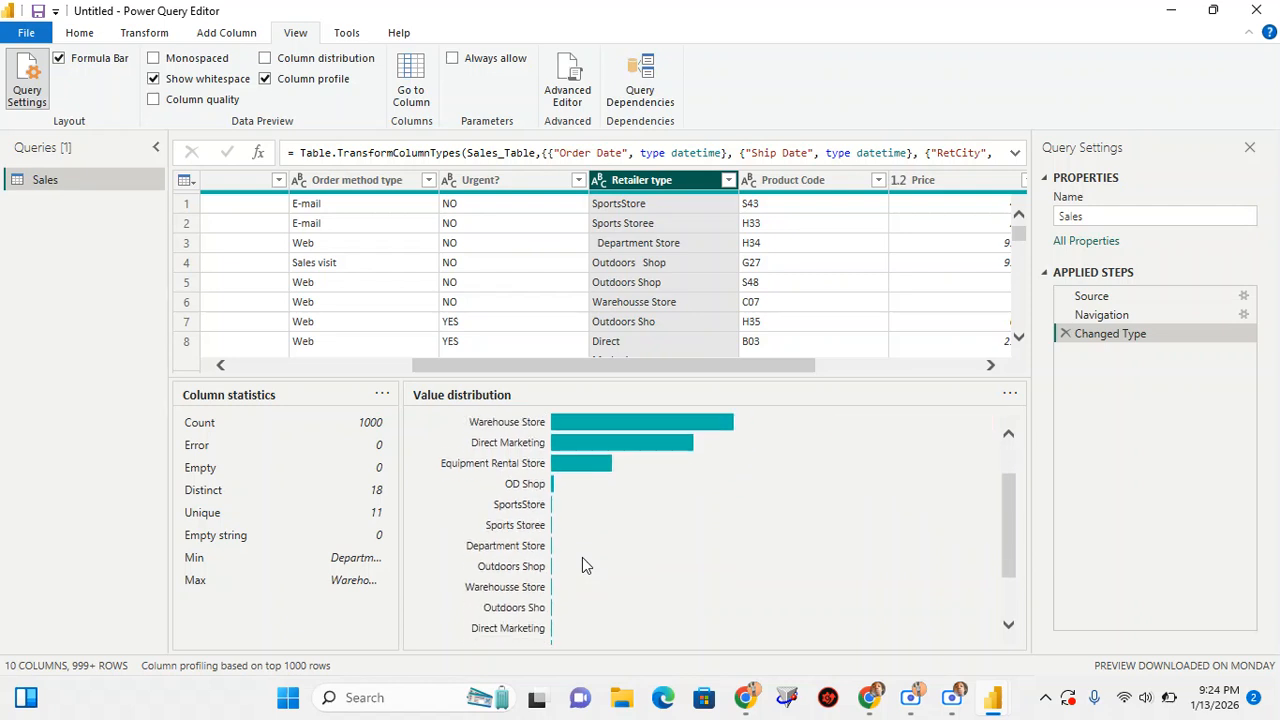
pyautogui.scroll(2, 582, 558)
pyautogui.scroll(1, 582, 565)
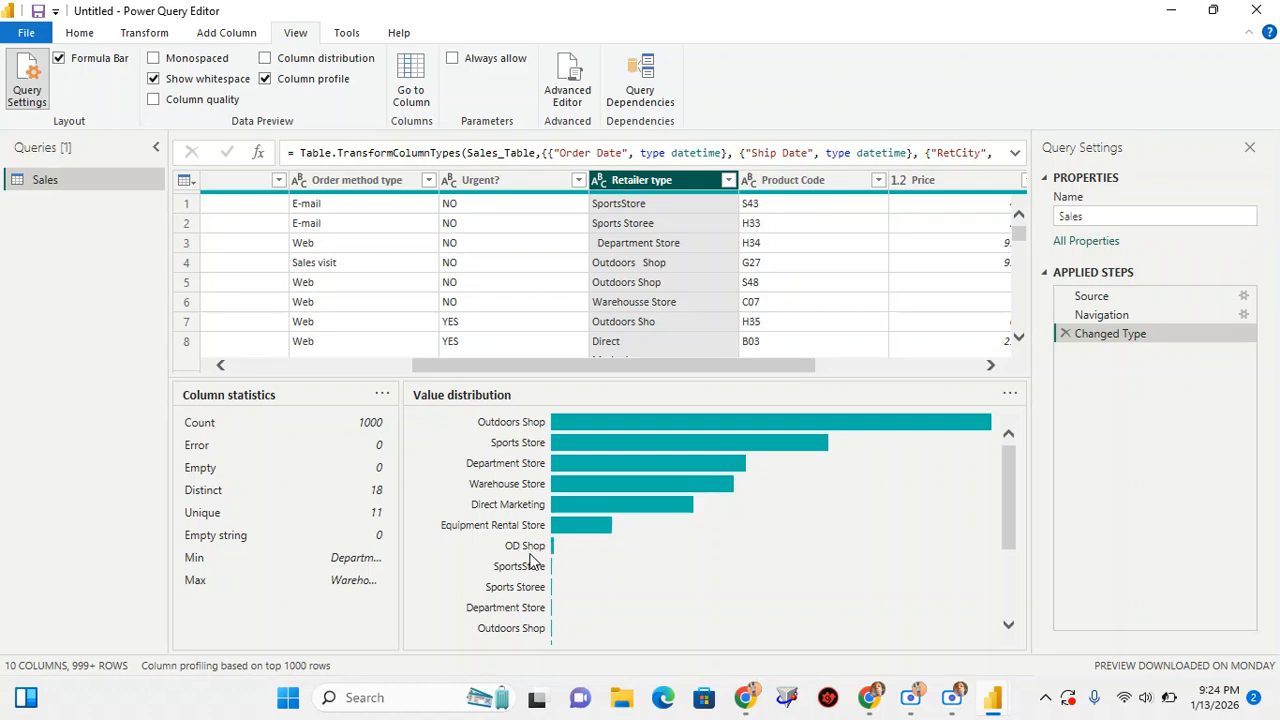
# Switch to the Google Meet call, check the participant list and return to Power Query Editor
pyautogui.moveTo(873, 705)
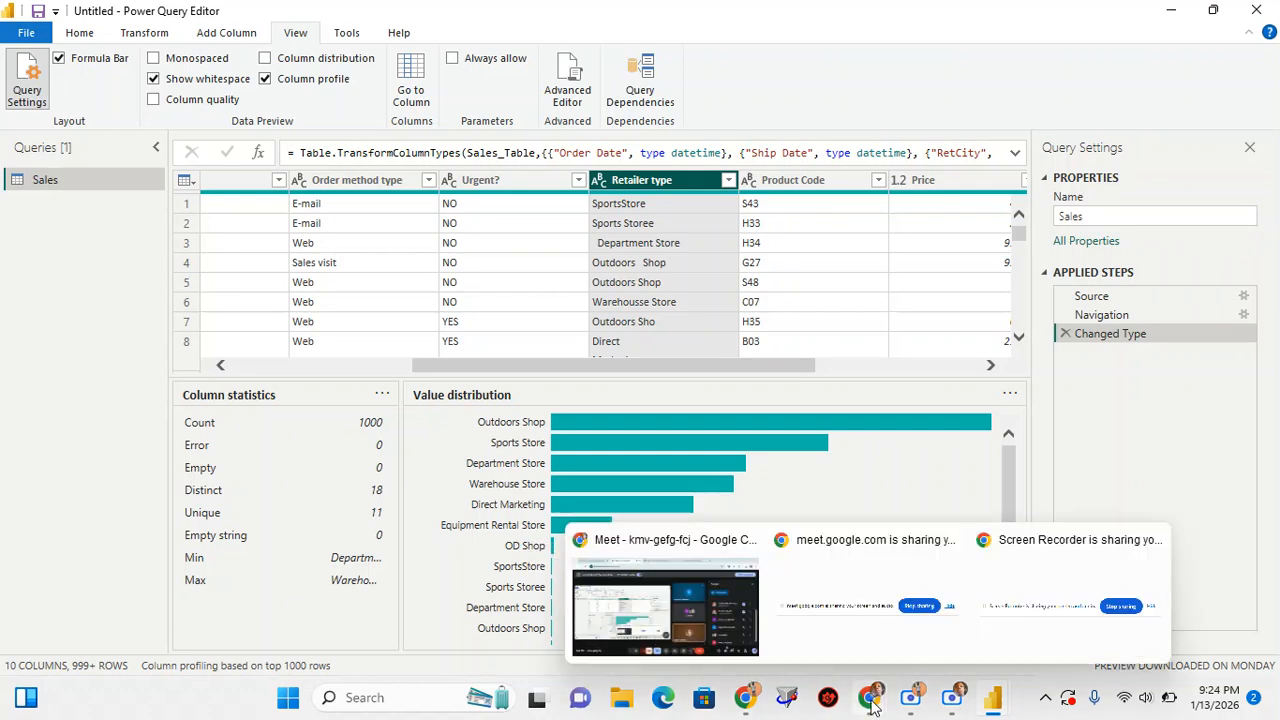
pyautogui.click(694, 616)
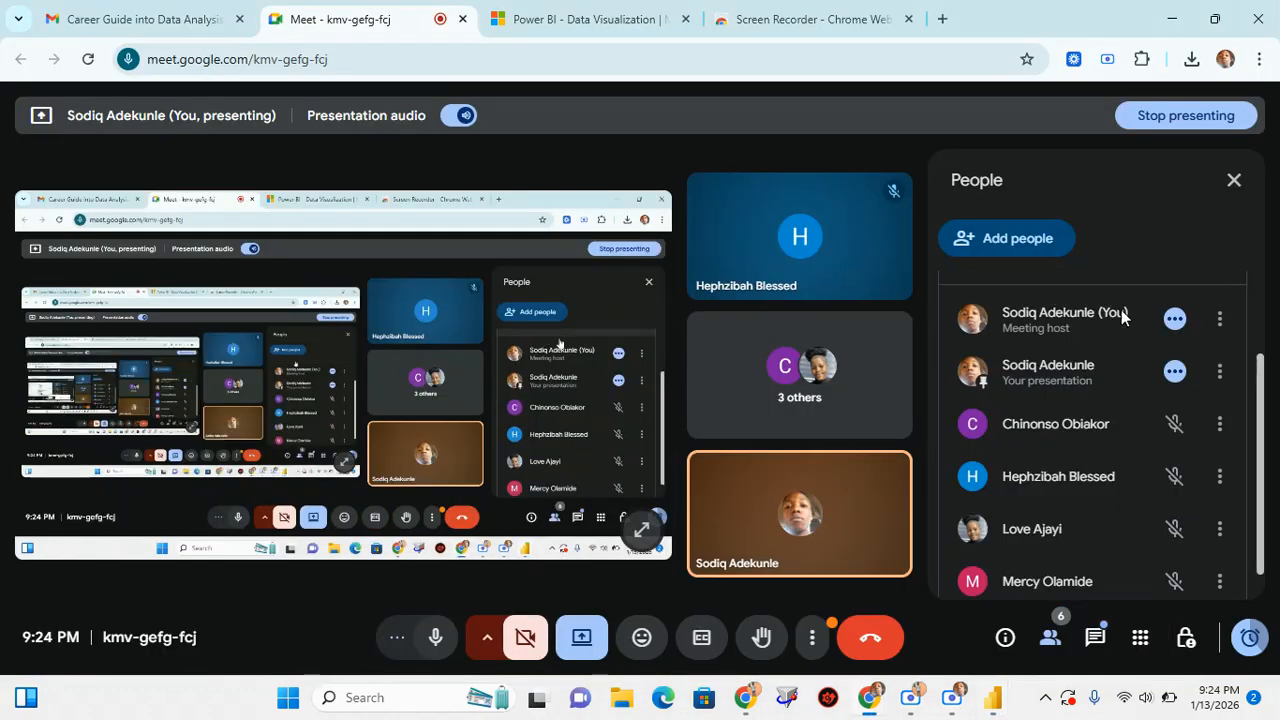
pyautogui.scroll(2, 1105, 364)
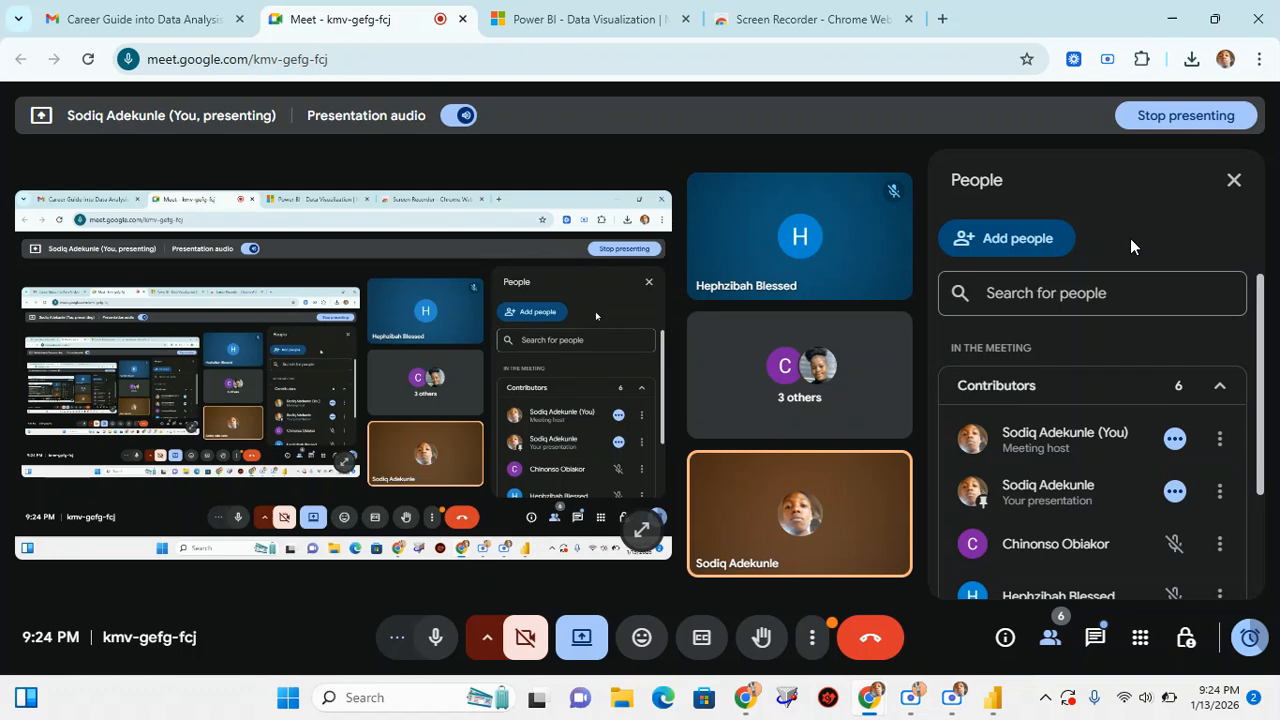
pyautogui.scroll(-2, 1091, 405)
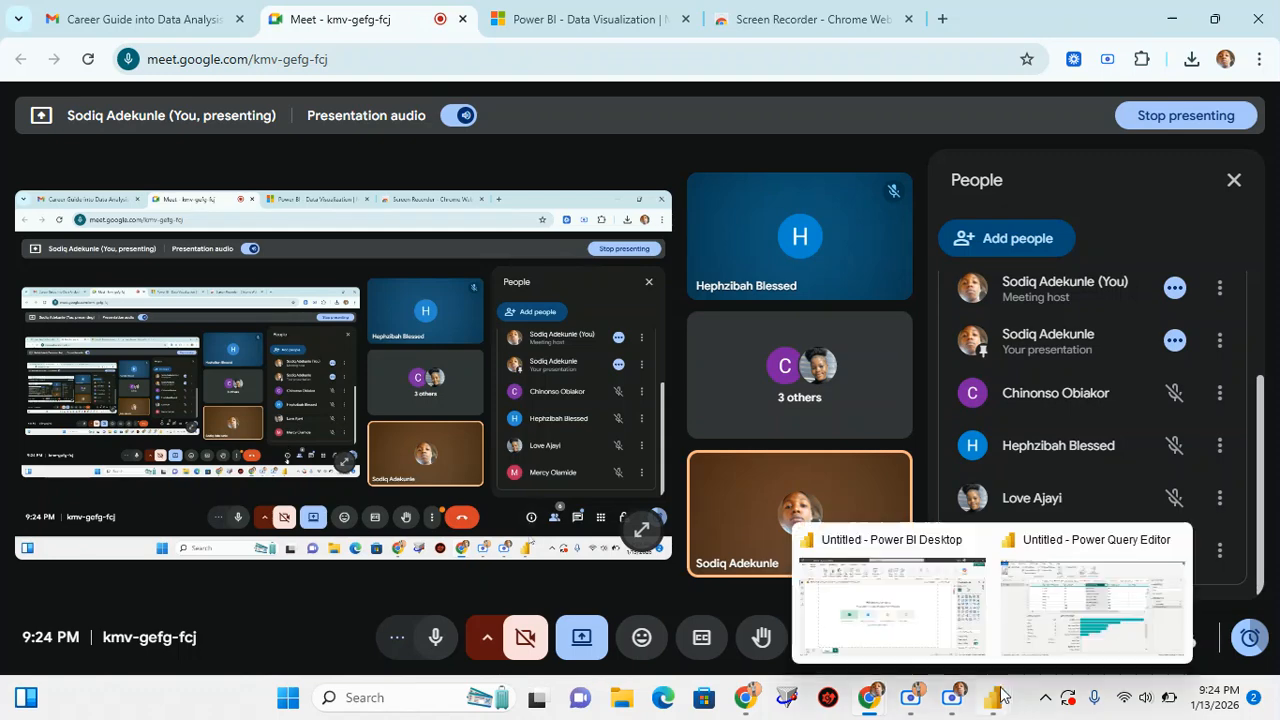
pyautogui.moveTo(995, 712)
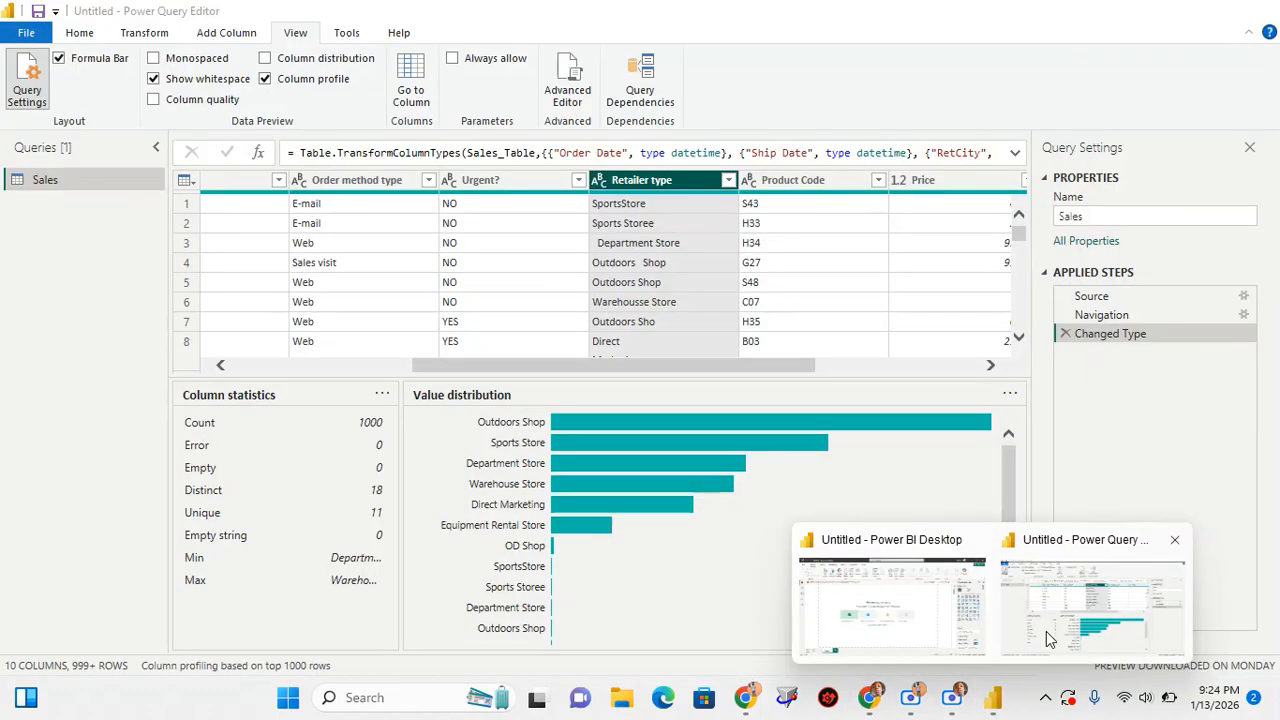
pyautogui.click(1046, 631)
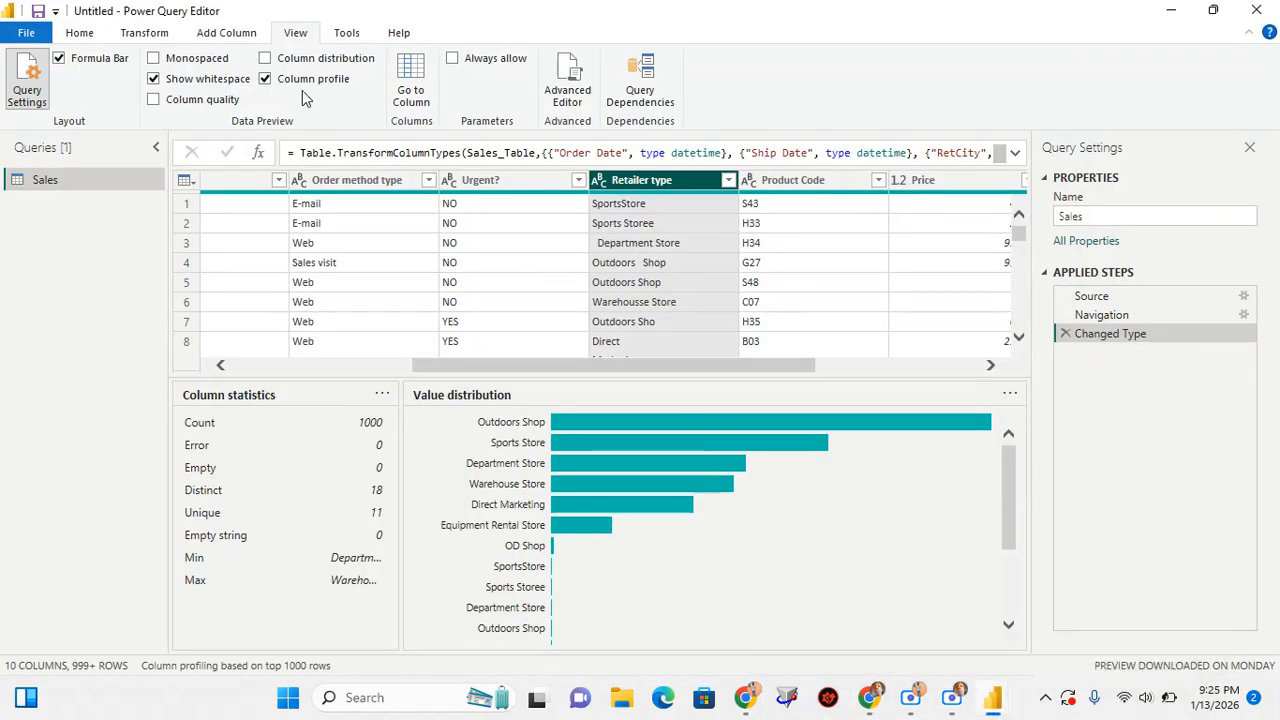
# Show column distribution and column quality in the data preview, and shrink the column profile area to reveal more table rows
pyautogui.click(265, 60)
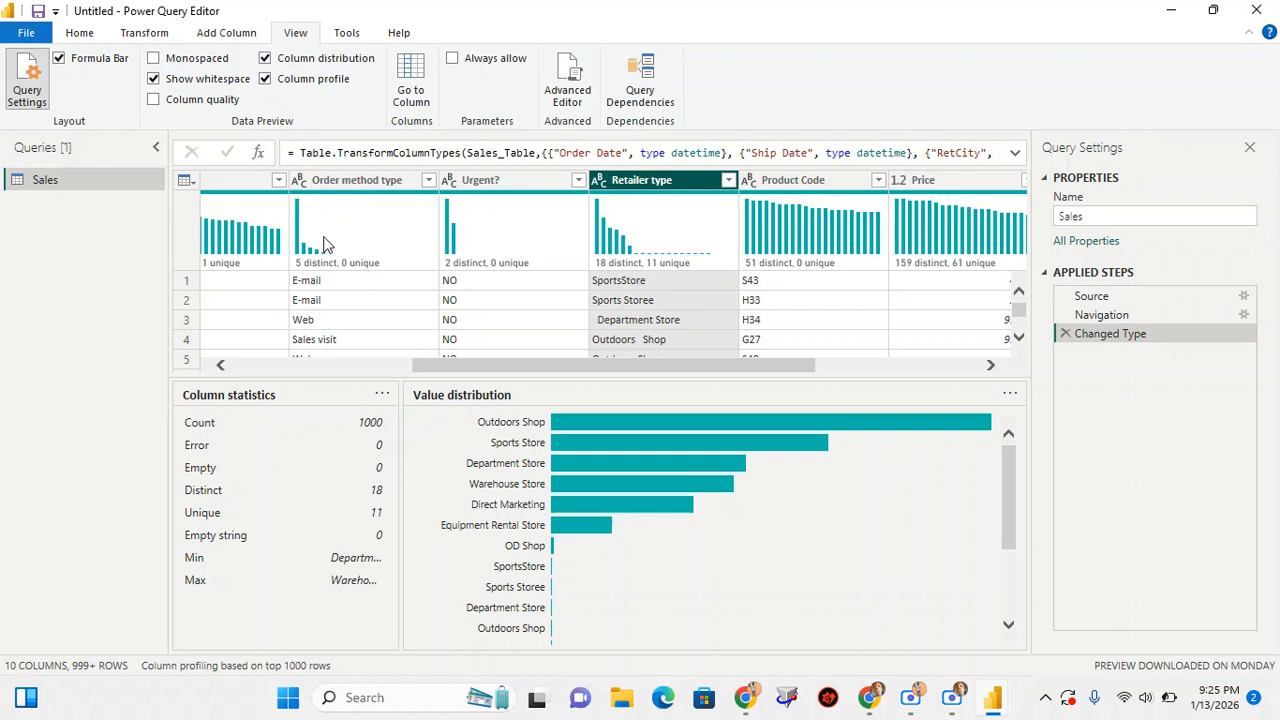
pyautogui.click(154, 100)
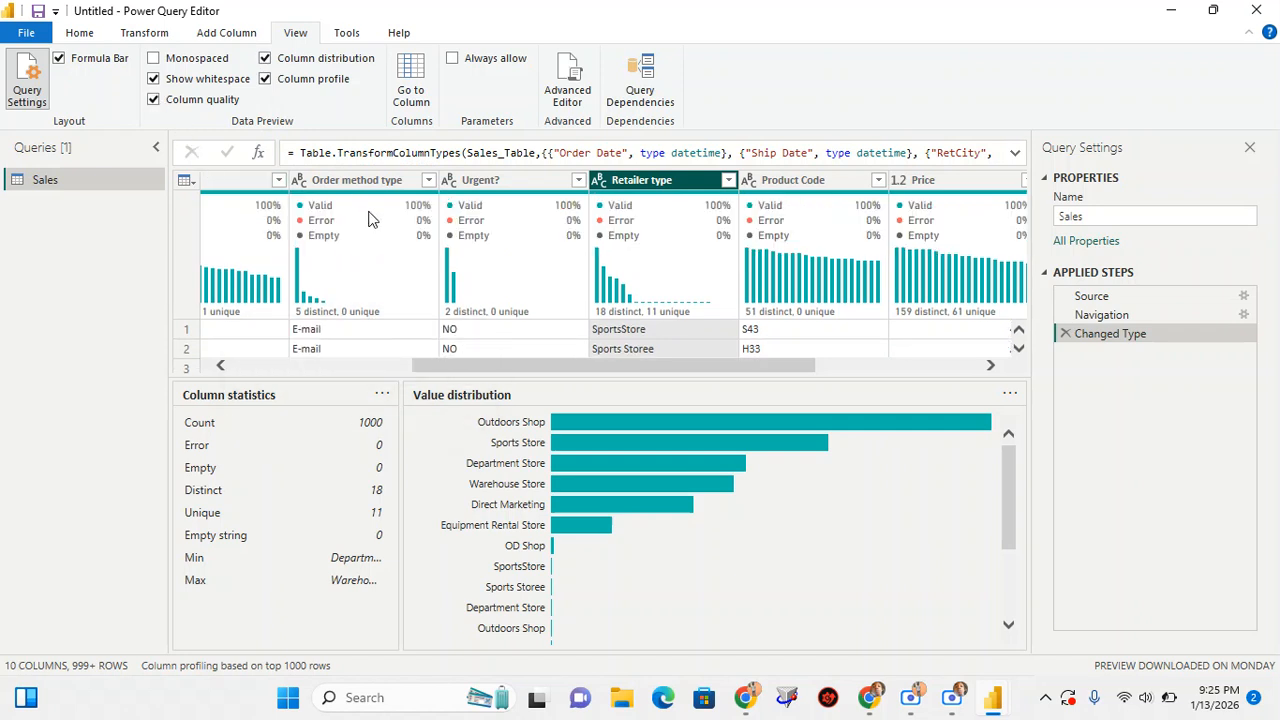
pyautogui.moveTo(370, 219)
pyautogui.moveTo(703, 372); pyautogui.dragTo(530, 372)
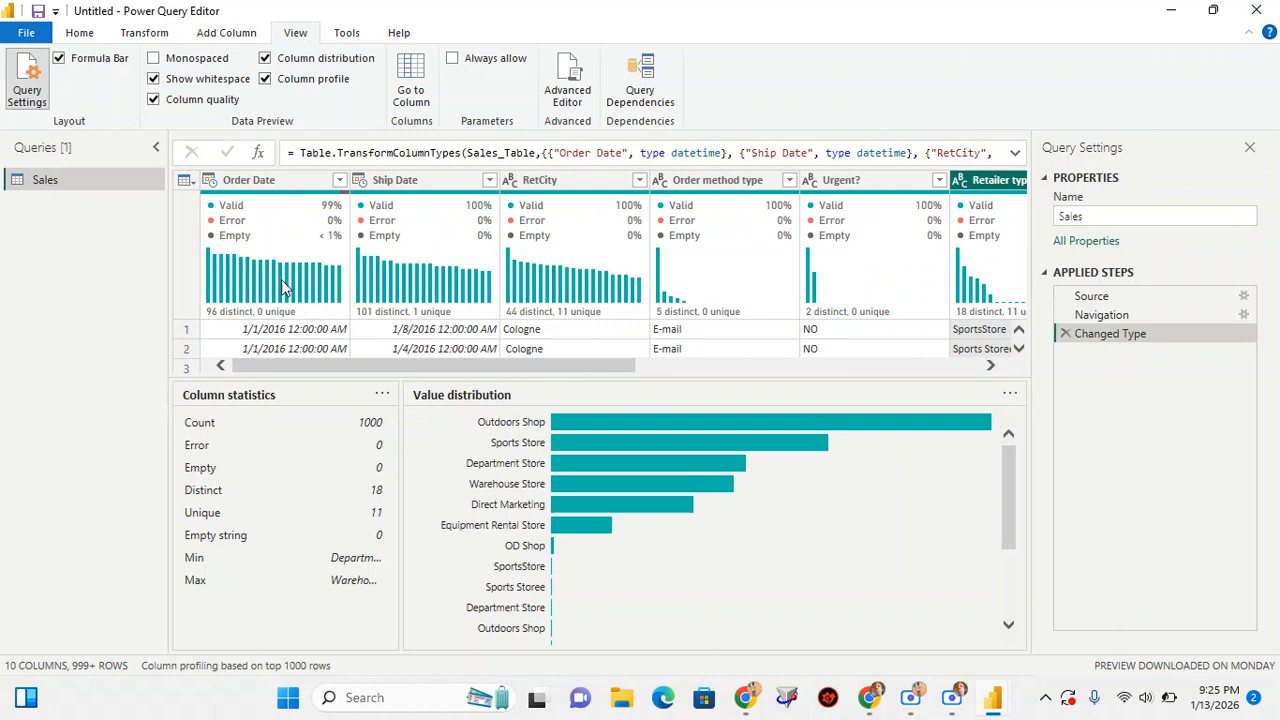
pyautogui.moveTo(665, 380); pyautogui.dragTo(664, 521)
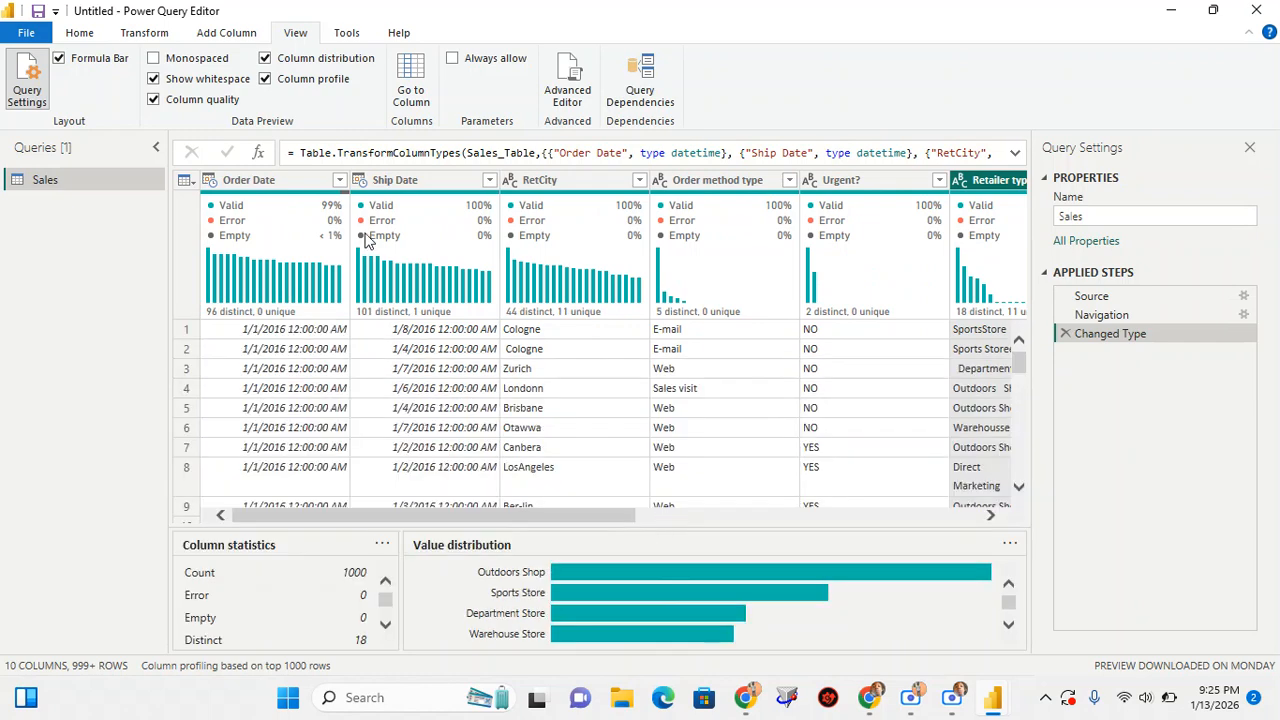
# Change the Order Date column's data type to Date, replacing the current type conversion
pyautogui.click(276, 184)
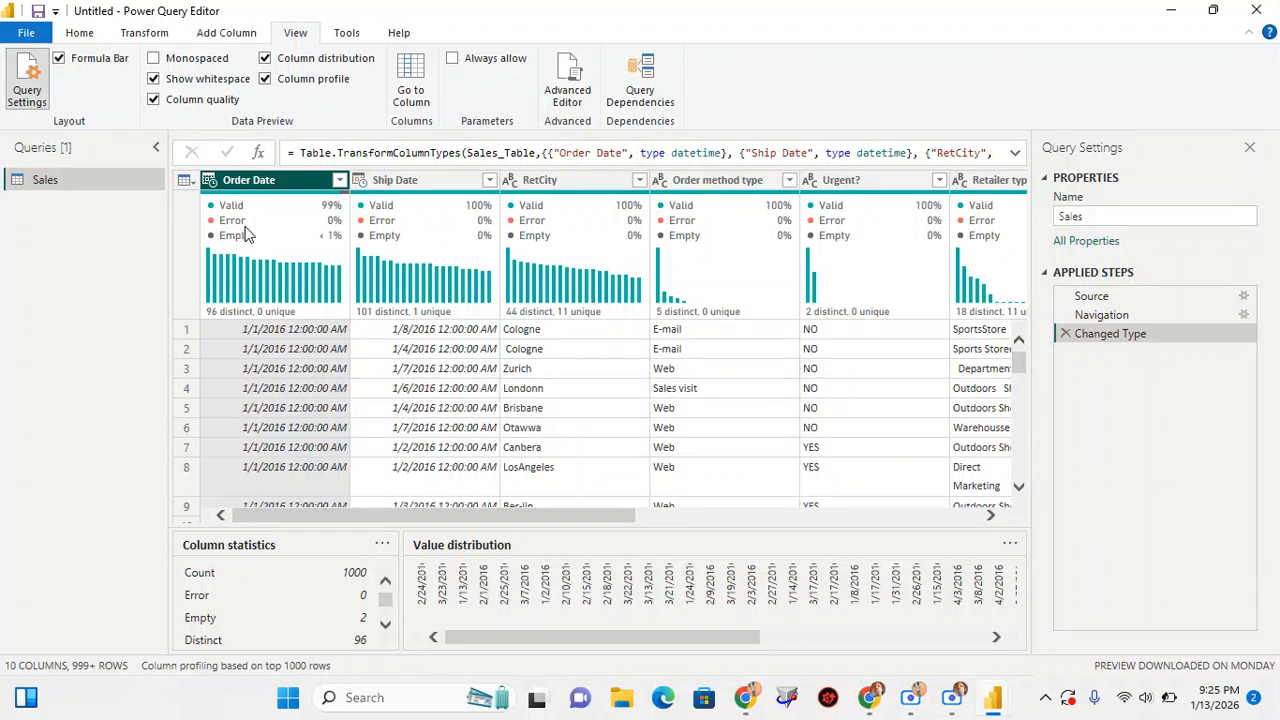
pyautogui.moveTo(236, 246)
pyautogui.click(209, 180)
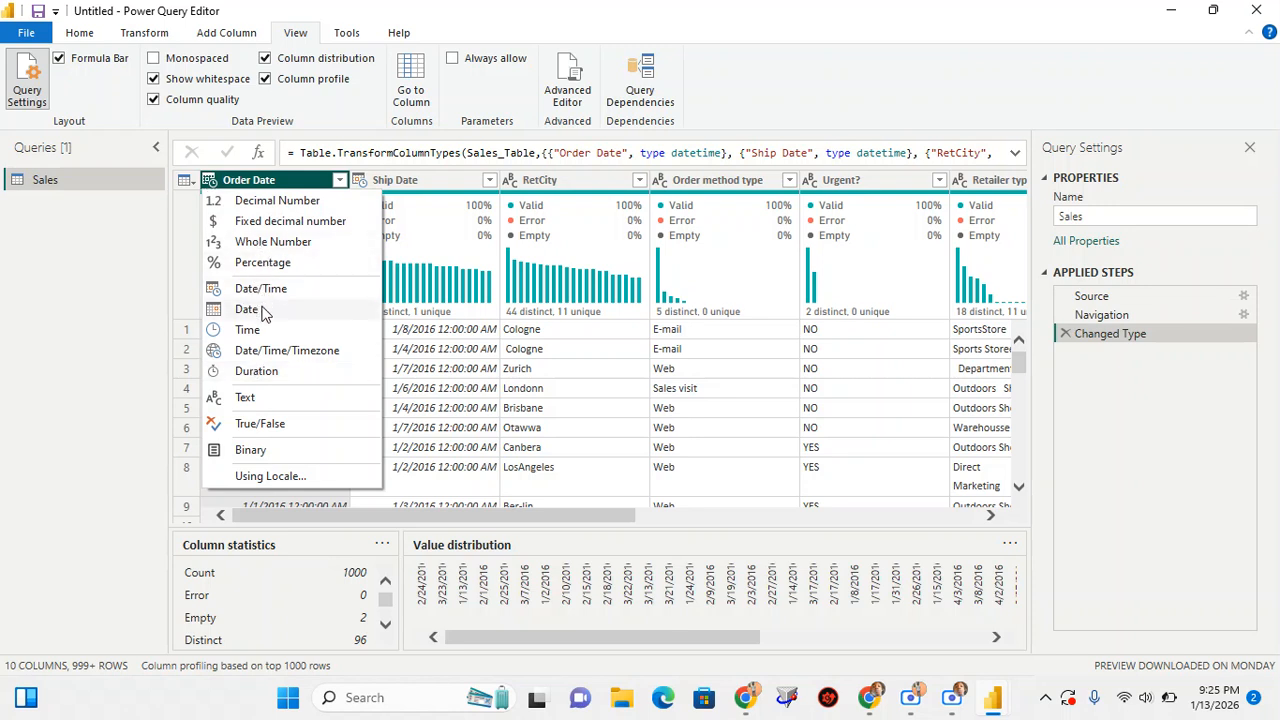
pyautogui.click(263, 178)
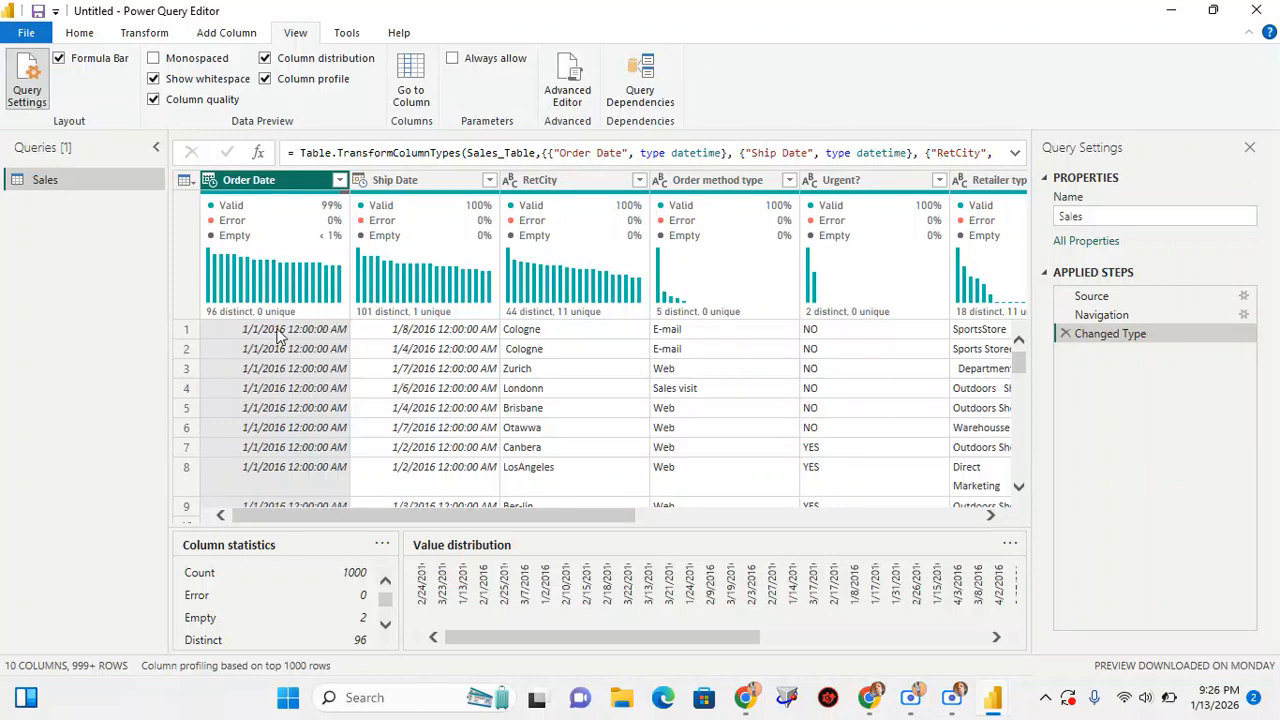
pyautogui.click(207, 182)
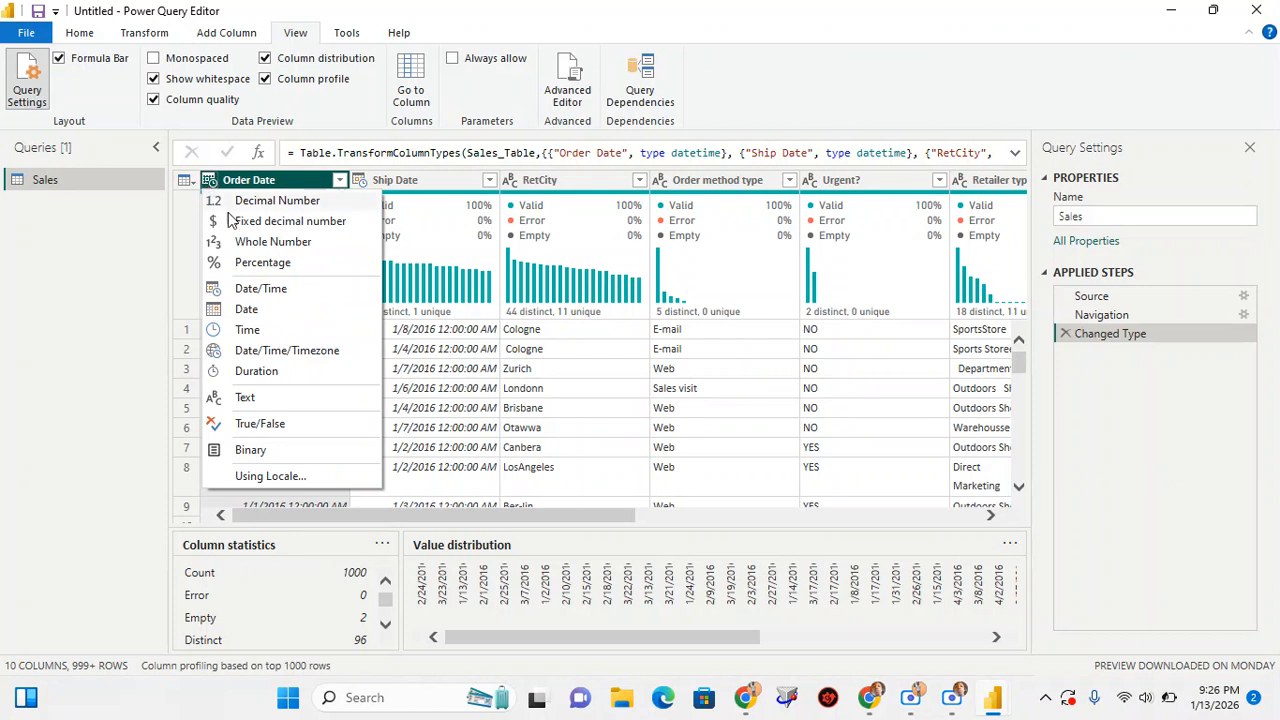
pyautogui.click(267, 311)
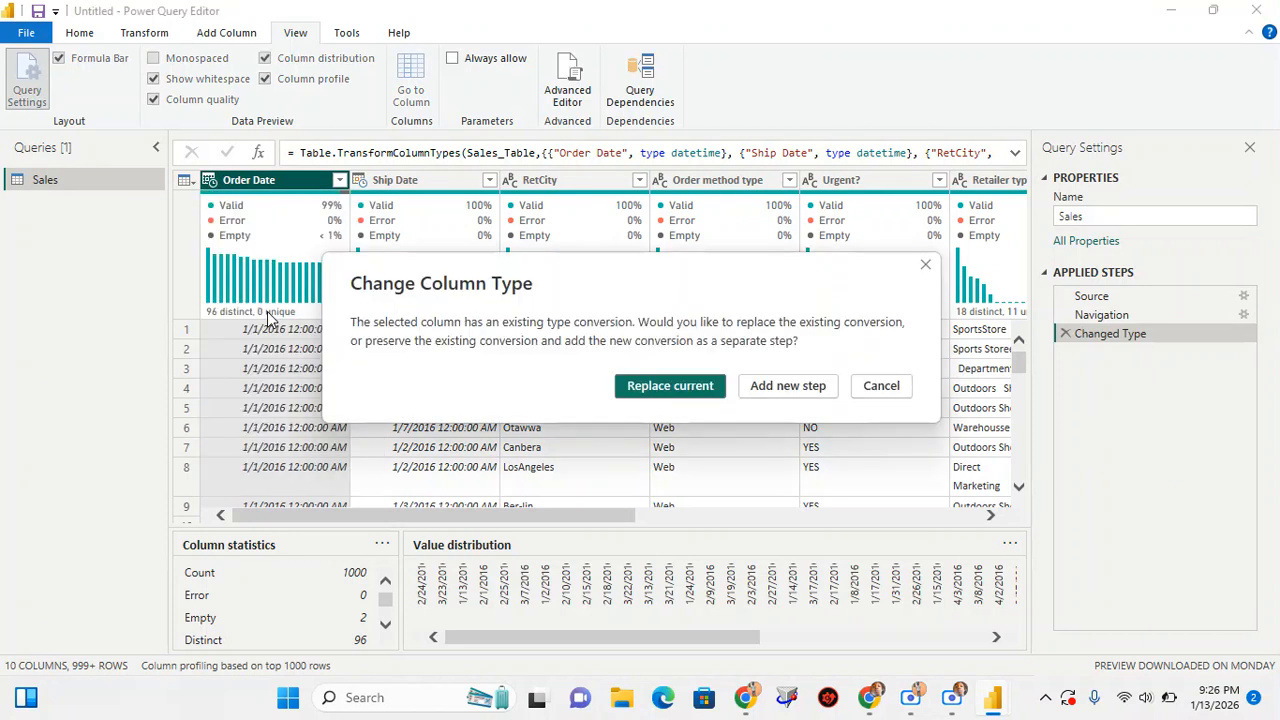
pyautogui.click(670, 386)
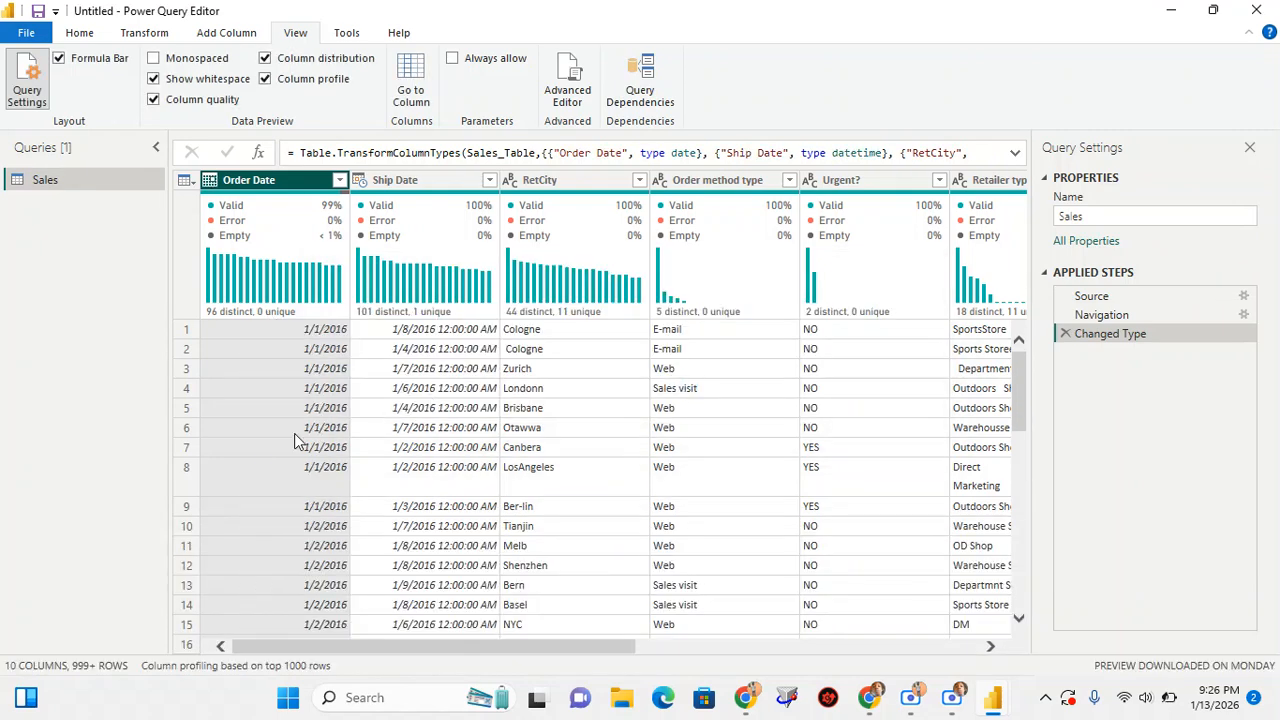
# Change the Ship Date column's data type to Date, replacing the current type conversion
pyautogui.scroll(-1, 284, 443)
pyautogui.scroll(1, 284, 443)
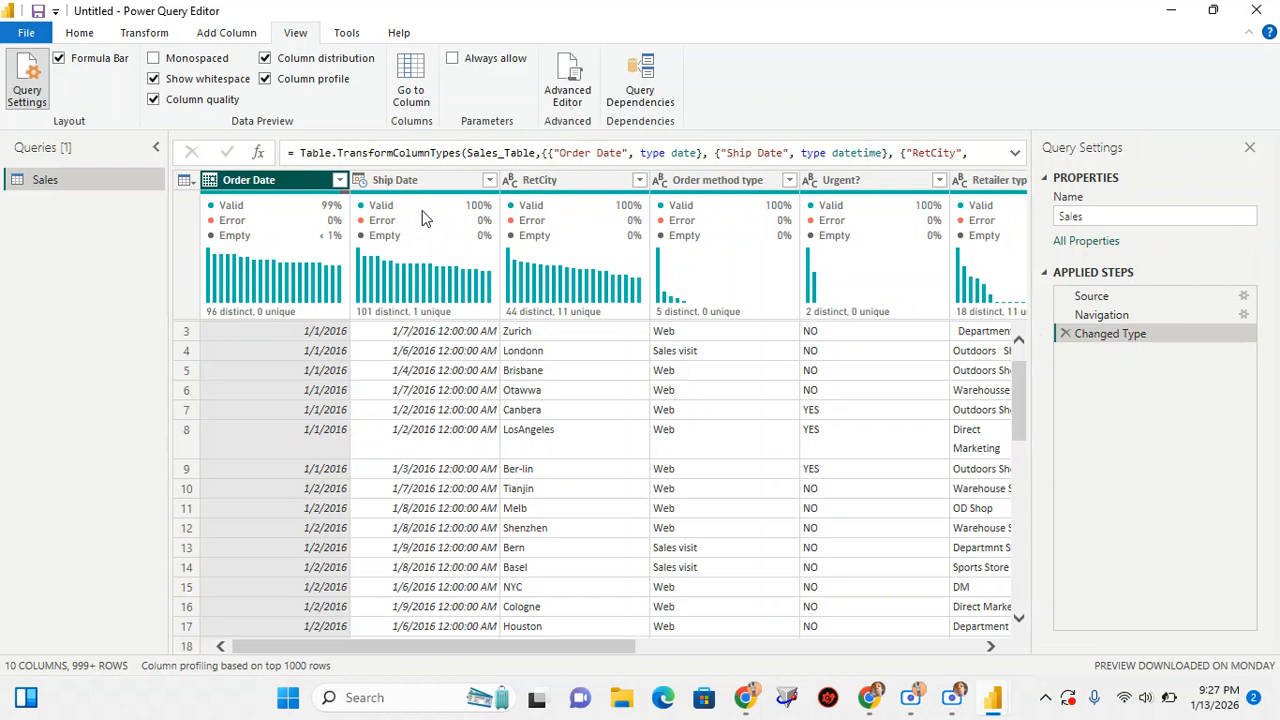
pyautogui.click(358, 181)
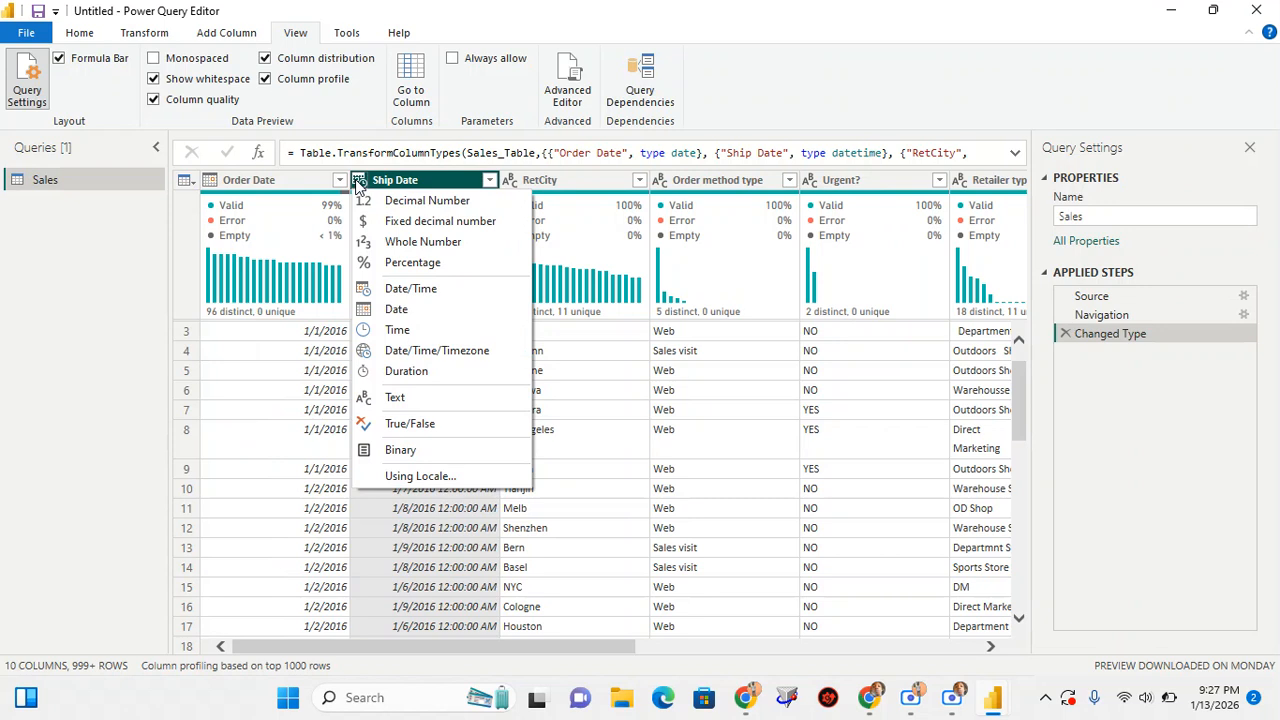
pyautogui.click(397, 310)
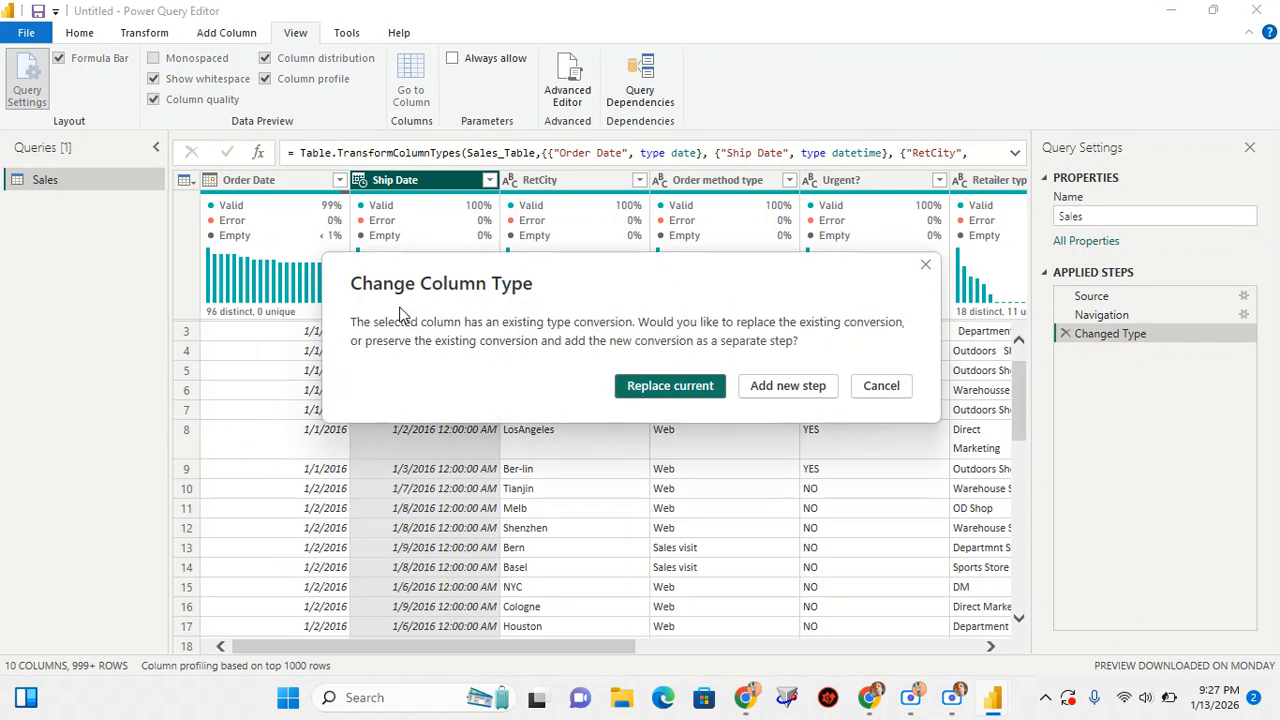
pyautogui.click(674, 389)
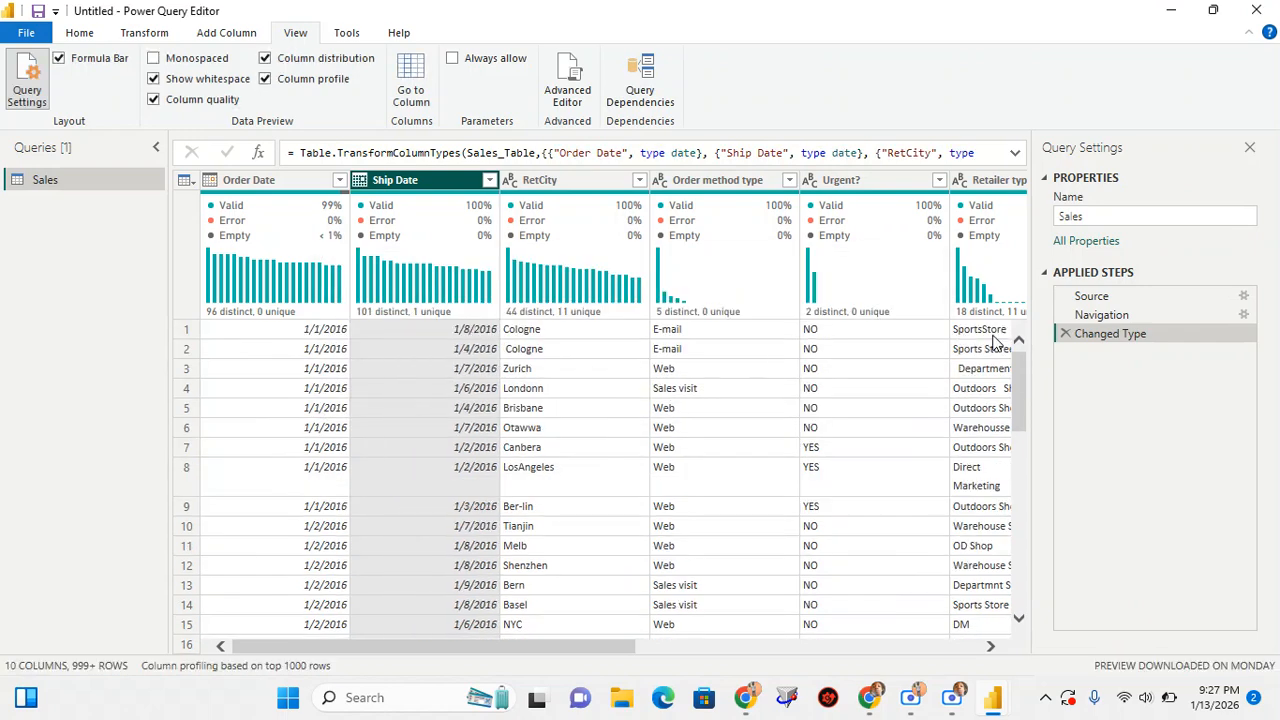
# Look over the converted dates and examine the column quality and value distribution of the RetCity column
pyautogui.scroll(-2, 584, 374)
pyautogui.scroll(2, 584, 374)
pyautogui.click(550, 182)
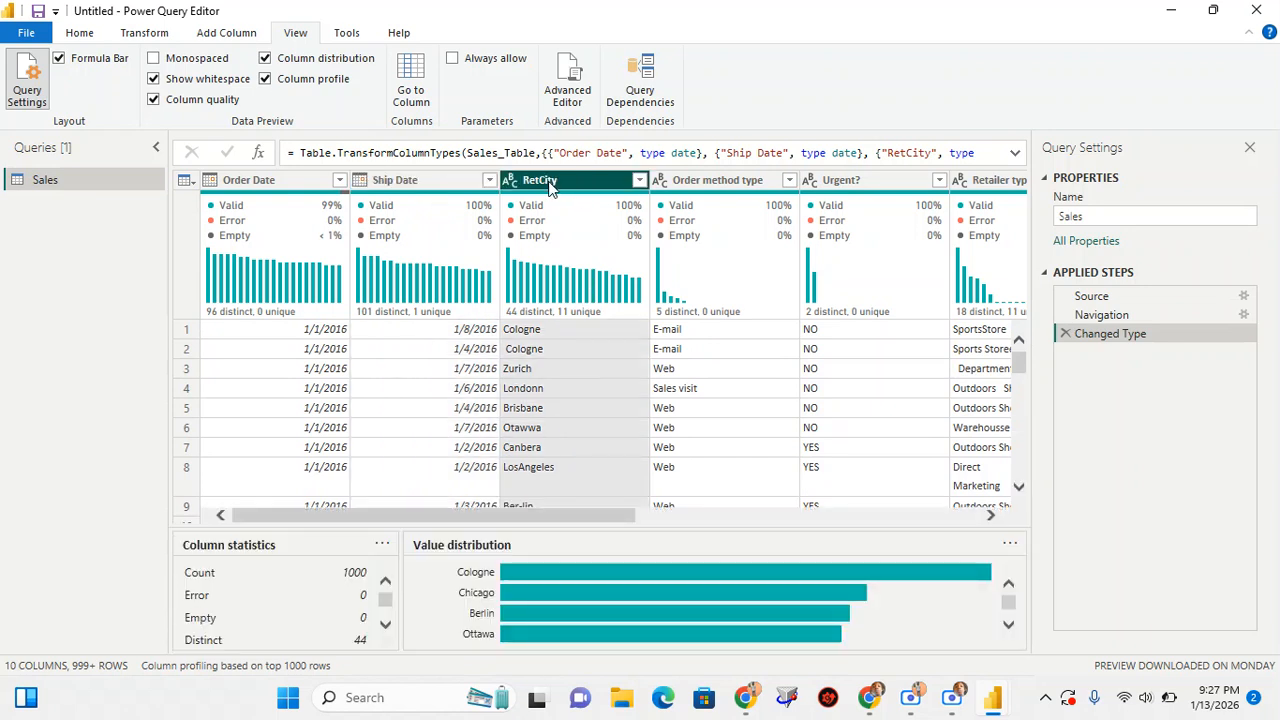
pyautogui.scroll(-2, 596, 594)
pyautogui.scroll(-1, 596, 594)
pyautogui.moveTo(596, 594)
pyautogui.scroll(2, 596, 594)
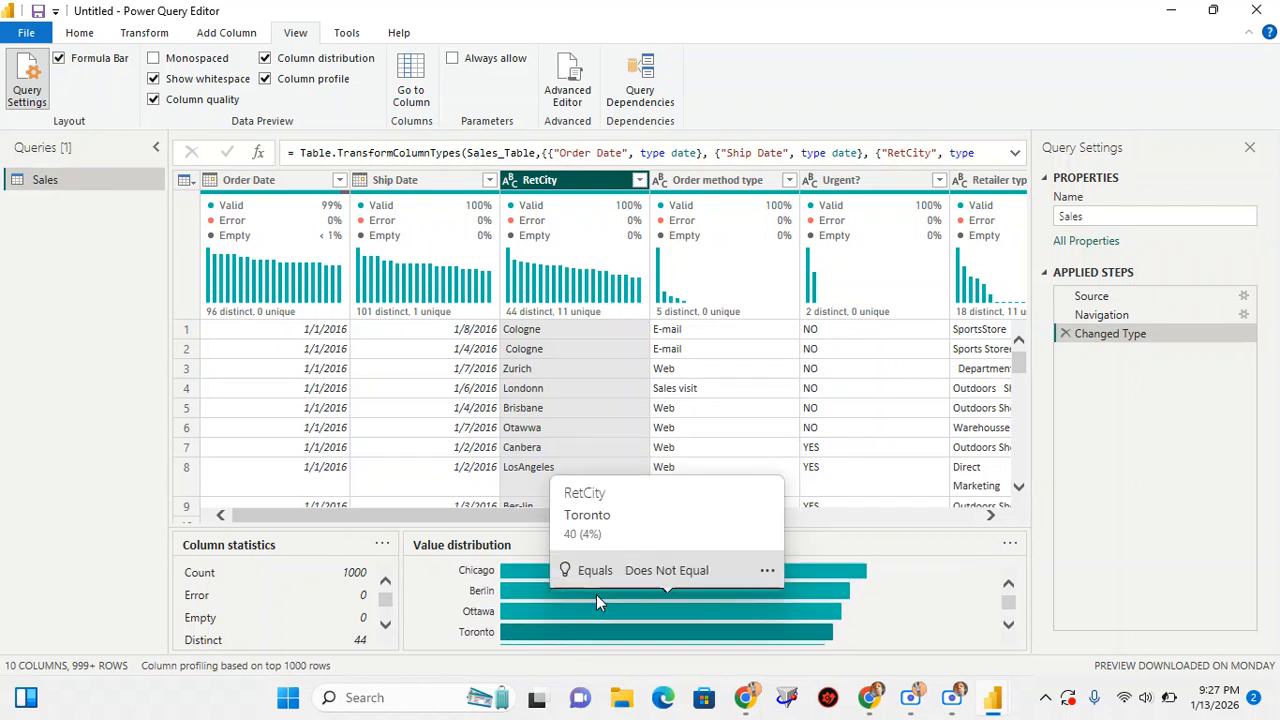
pyautogui.moveTo(530, 313)
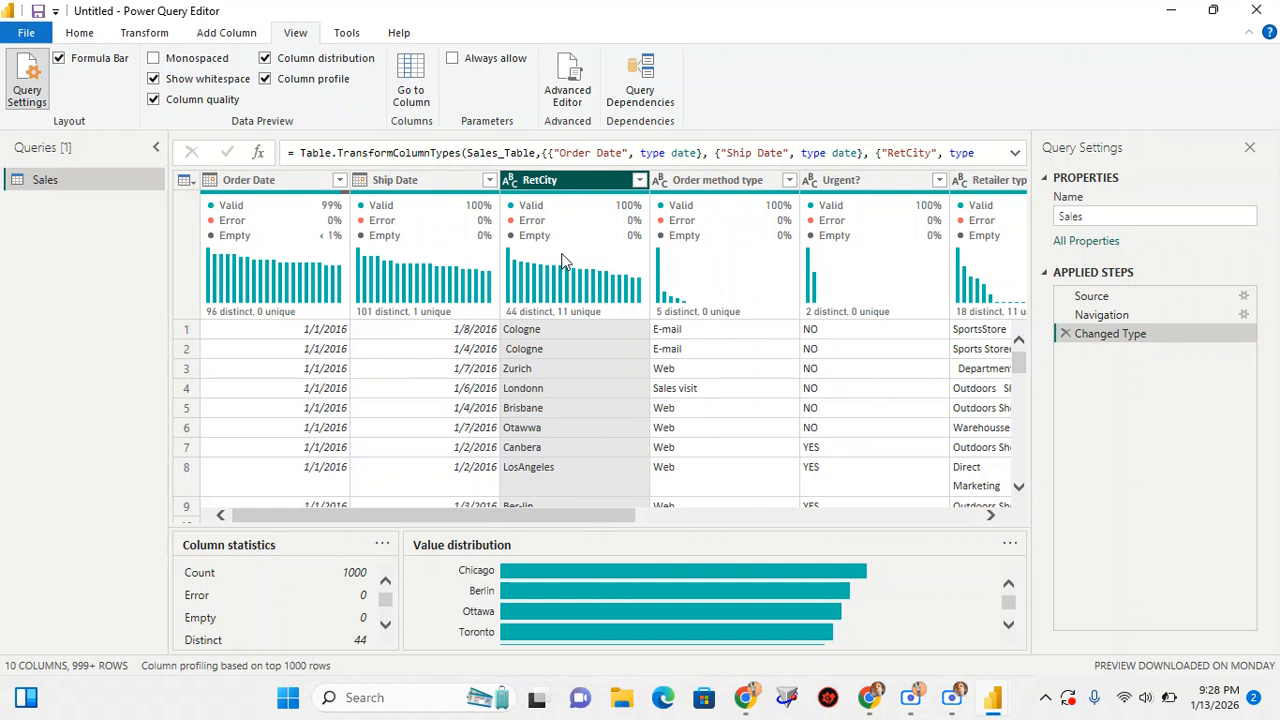
pyautogui.moveTo(562, 262)
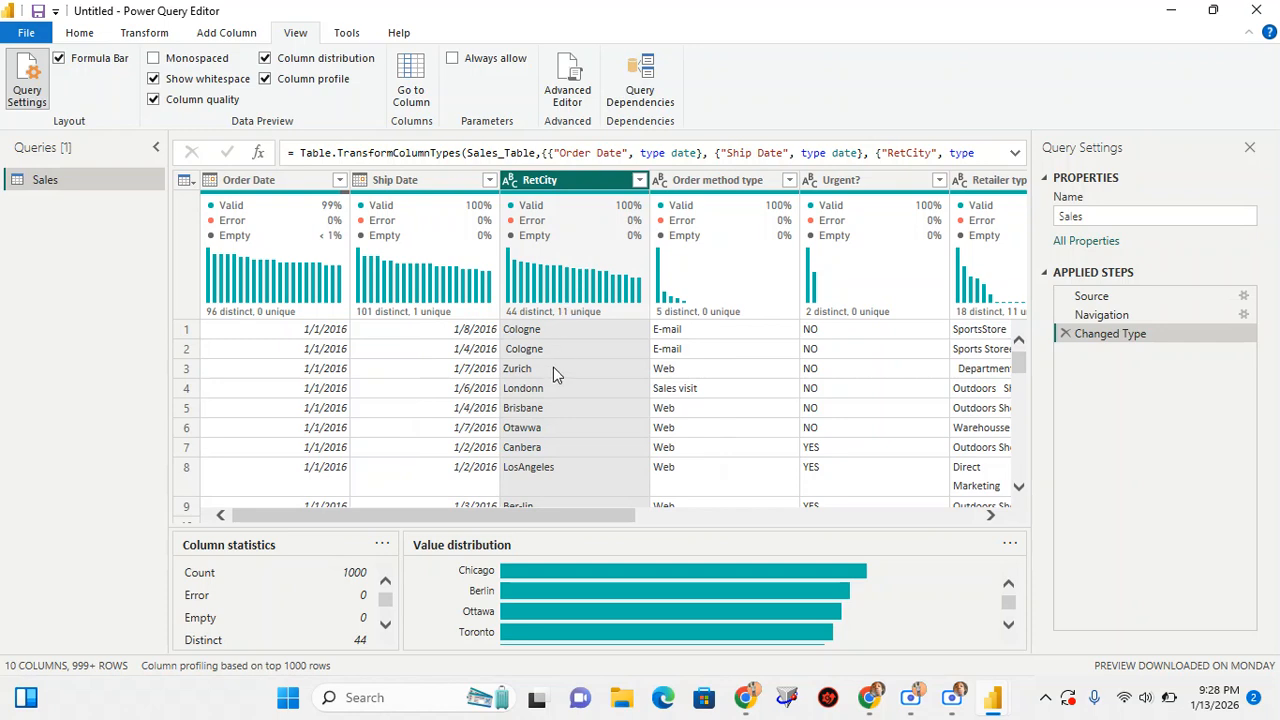
# Look through the RetCity values for misspelled, inconsistent and badly spaced city names, inspecting individual entries, and return to the first rows
pyautogui.scroll(-3, 555, 373)
pyautogui.scroll(-6, 555, 373)
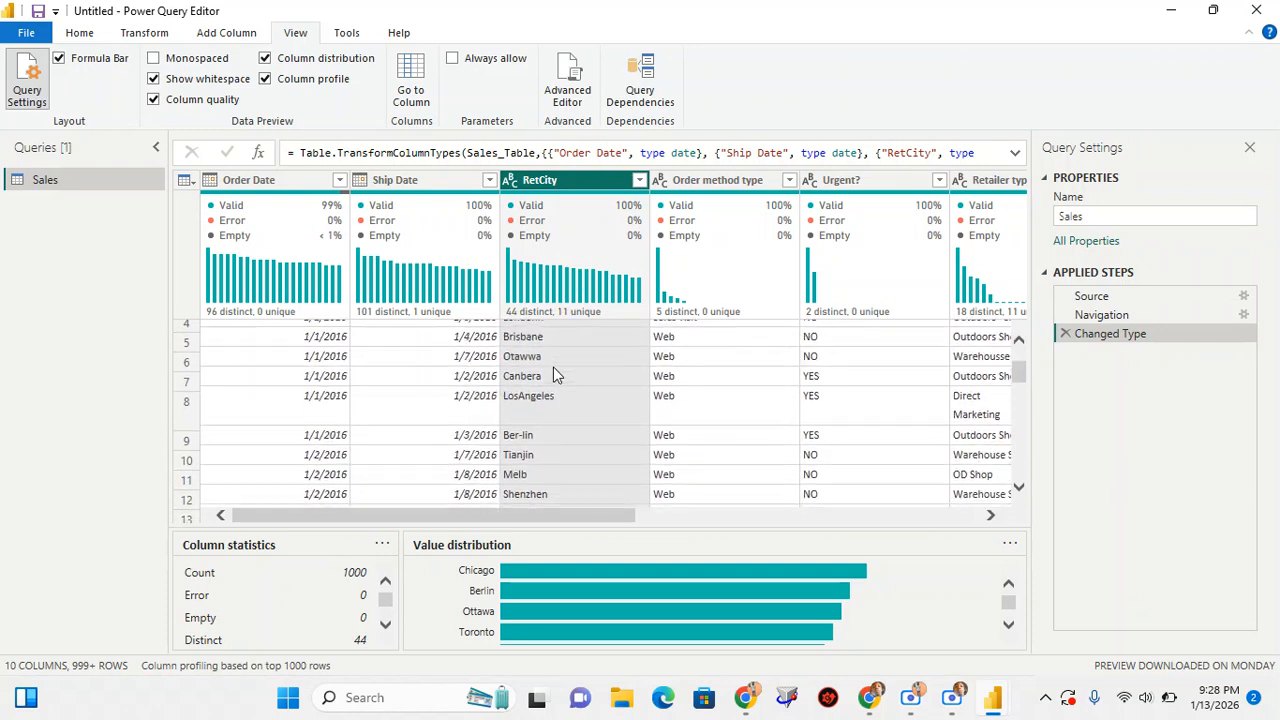
pyautogui.scroll(-7, 553, 373)
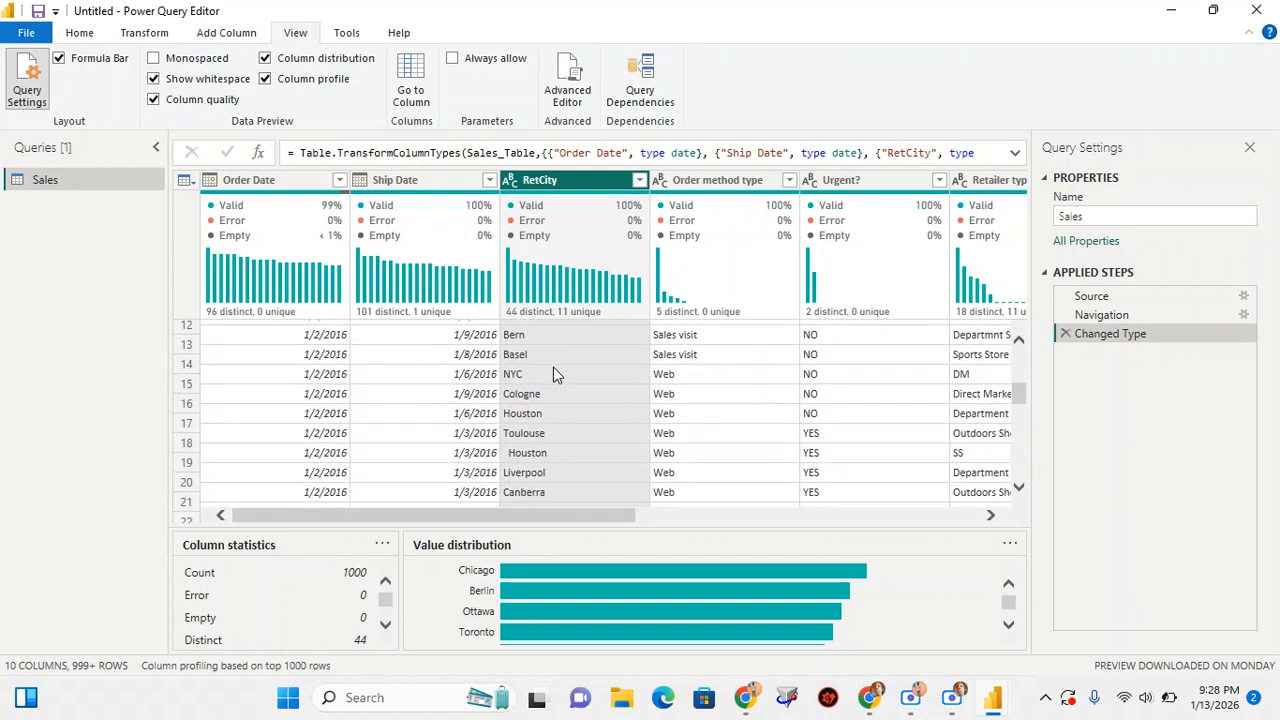
pyautogui.scroll(-8, 553, 368)
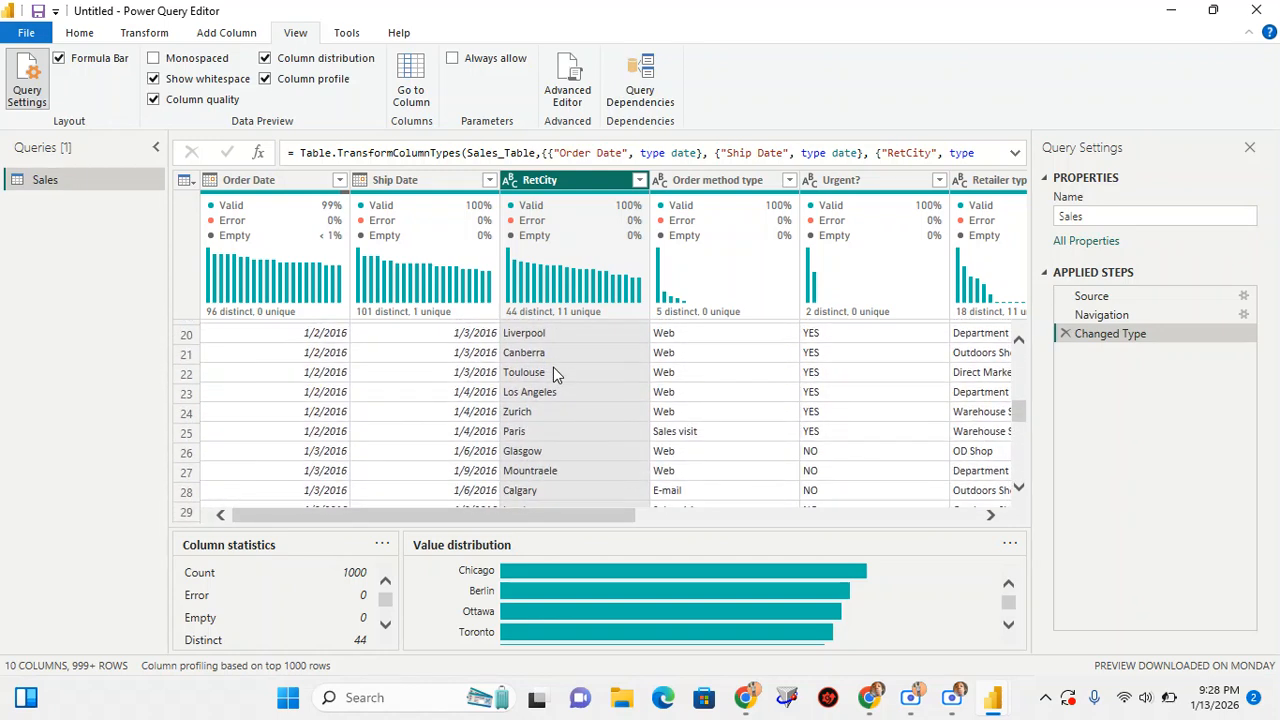
pyautogui.scroll(-2, 553, 370)
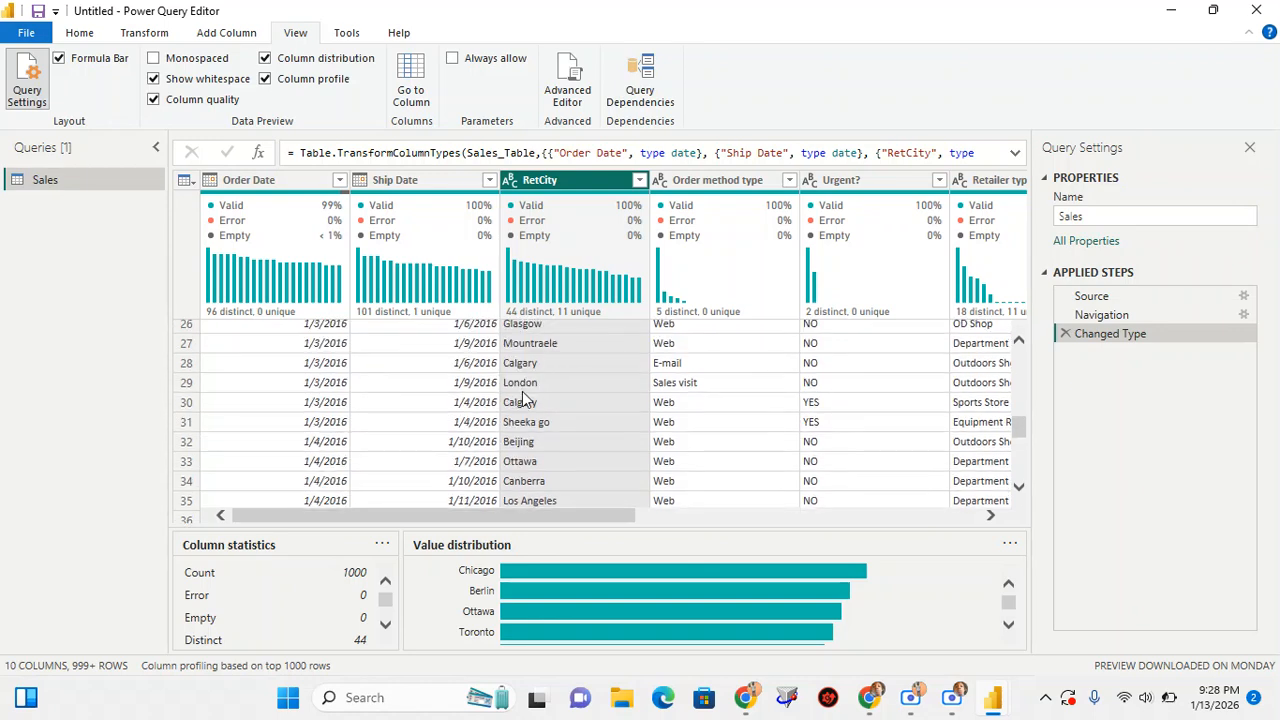
pyautogui.scroll(-1, 530, 440)
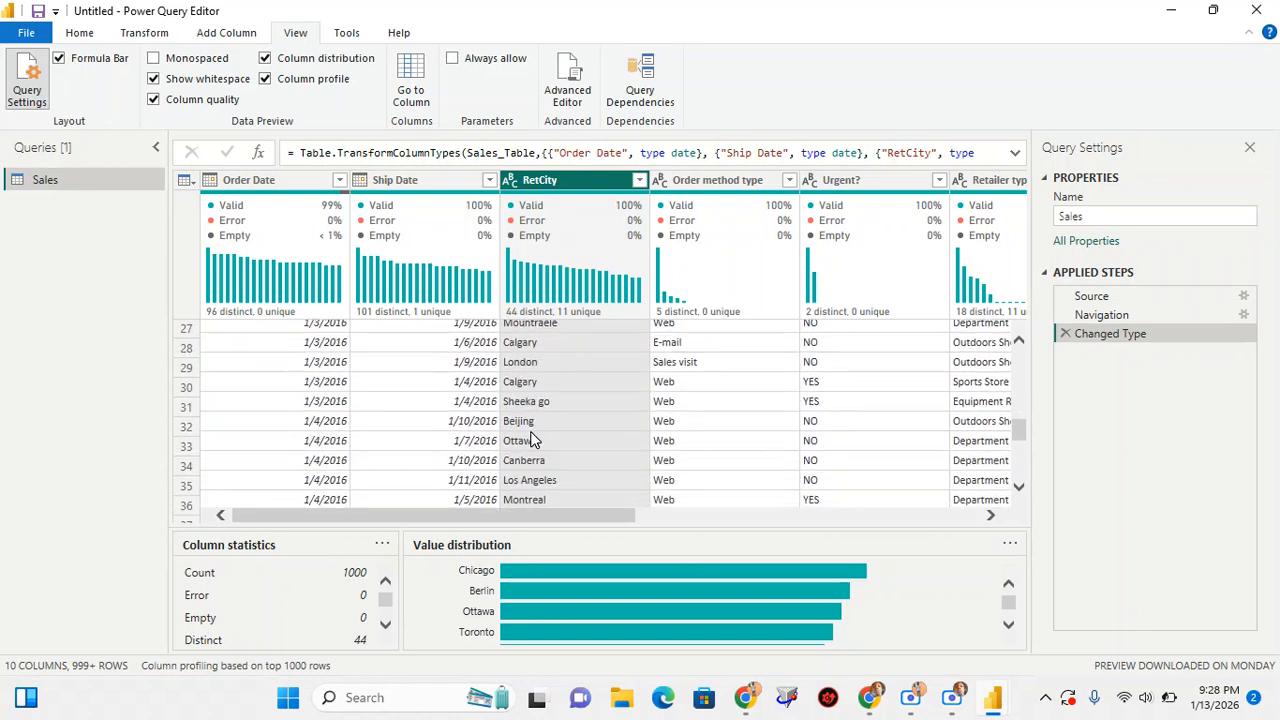
pyautogui.click(521, 401)
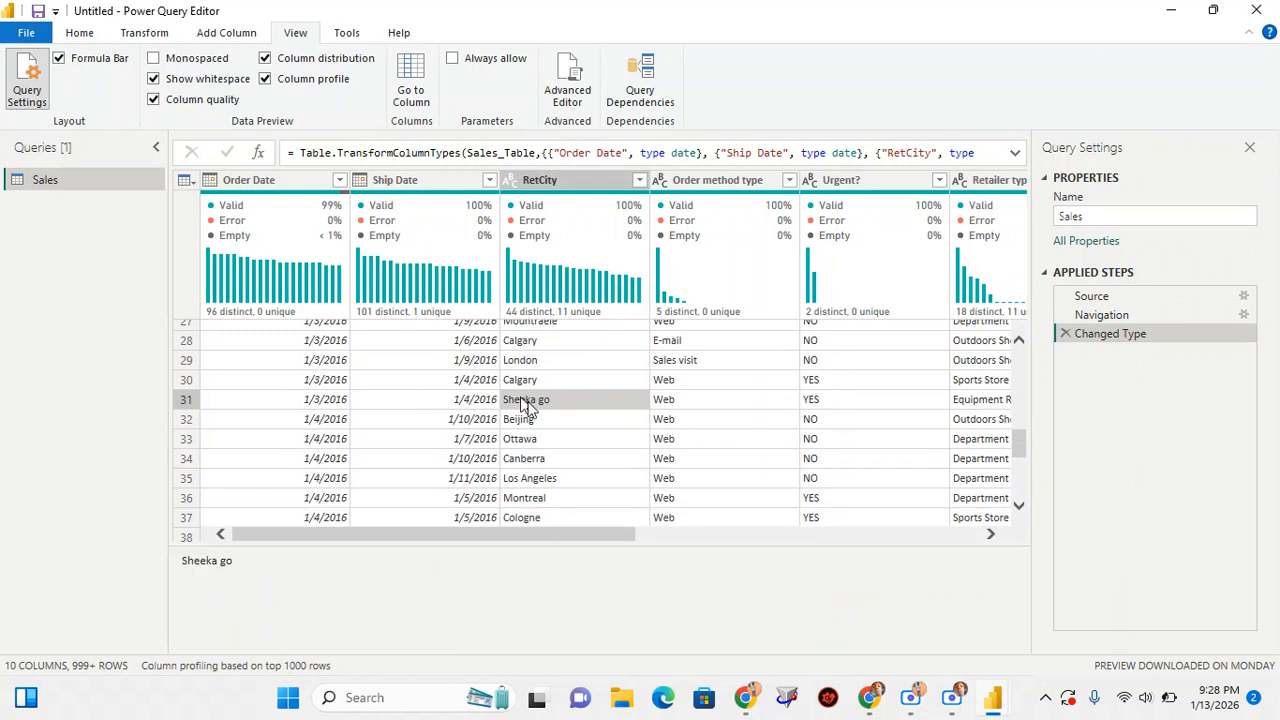
pyautogui.scroll(-1, 527, 406)
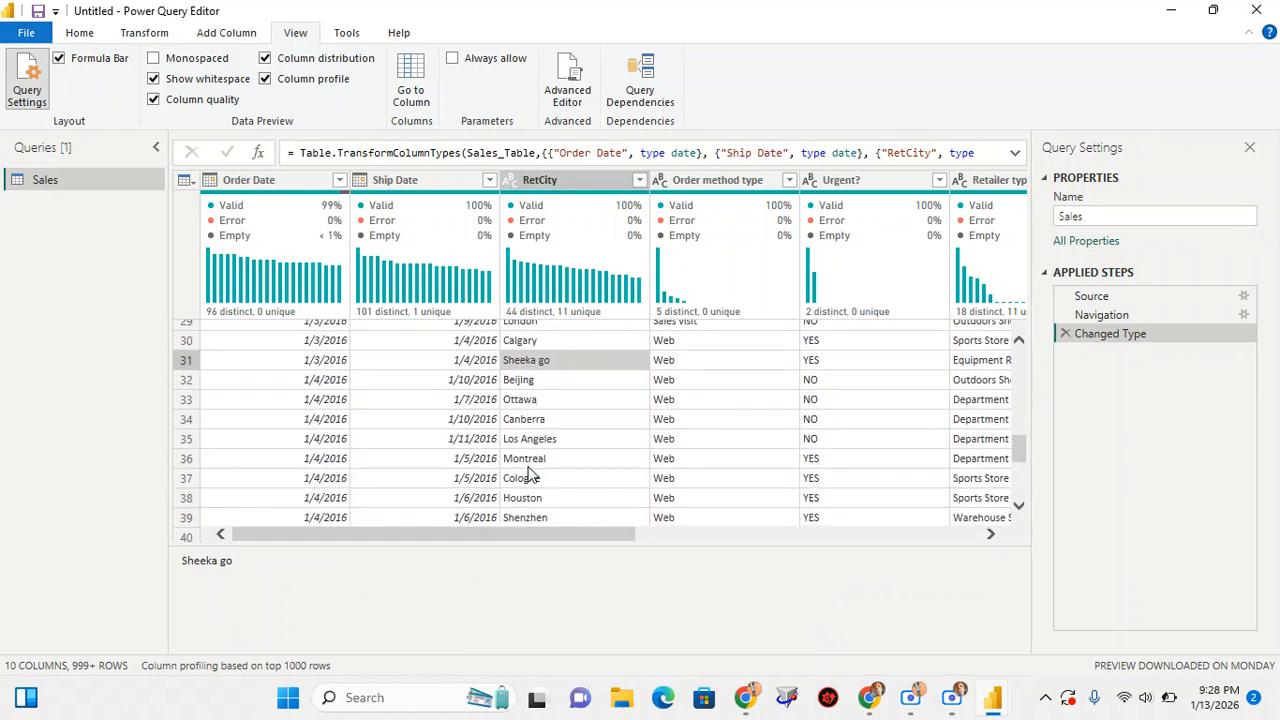
pyautogui.scroll(-2, 531, 478)
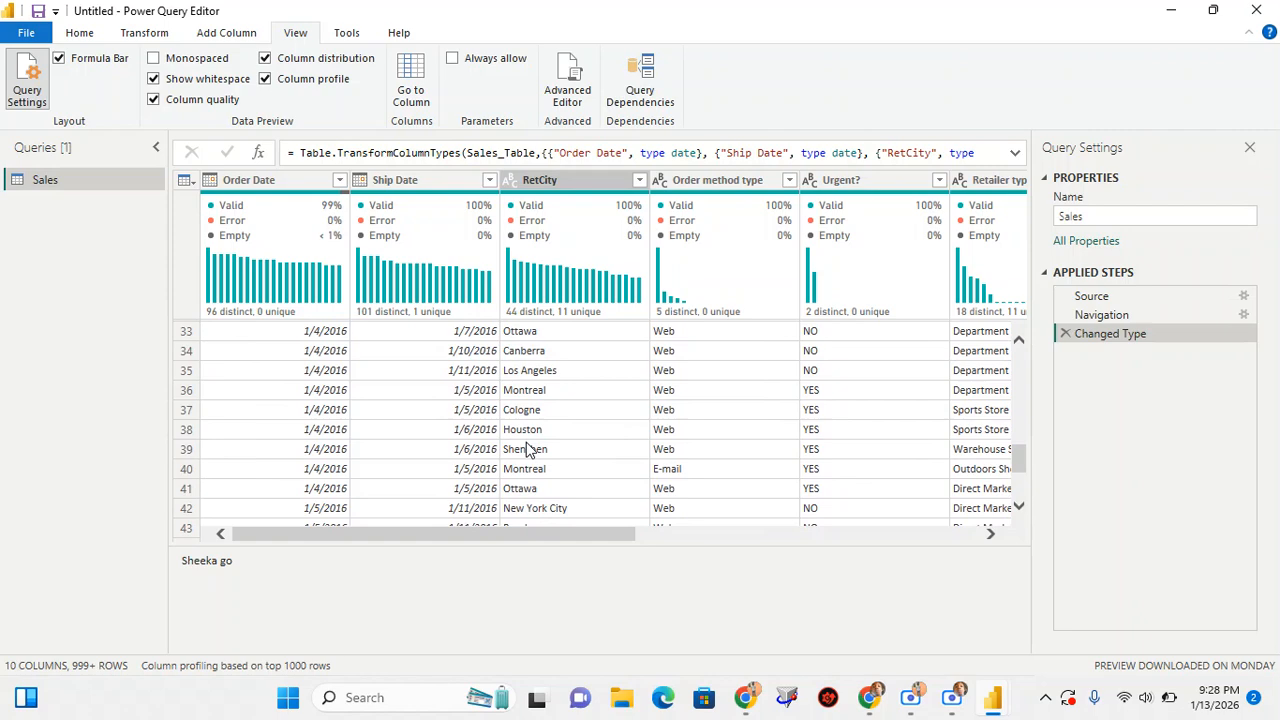
pyautogui.click(527, 449)
pyautogui.scroll(-2, 533, 465)
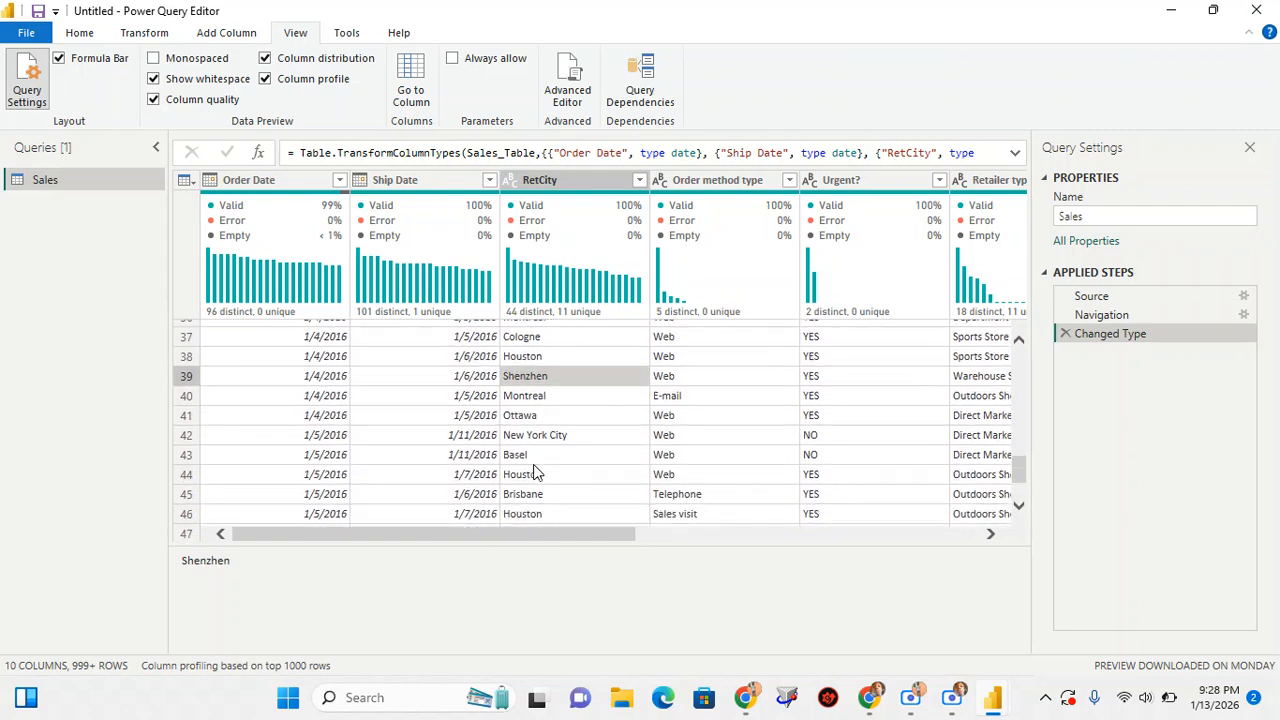
pyautogui.scroll(-3, 533, 472)
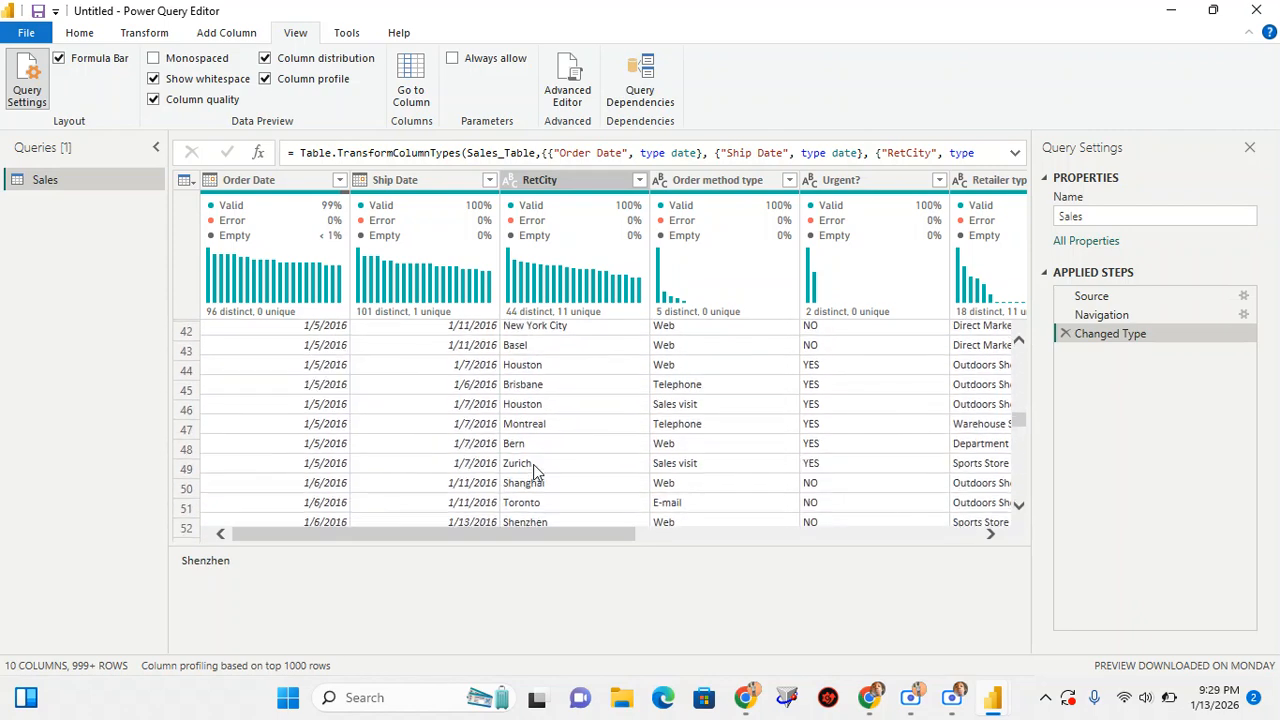
pyautogui.scroll(15, 535, 472)
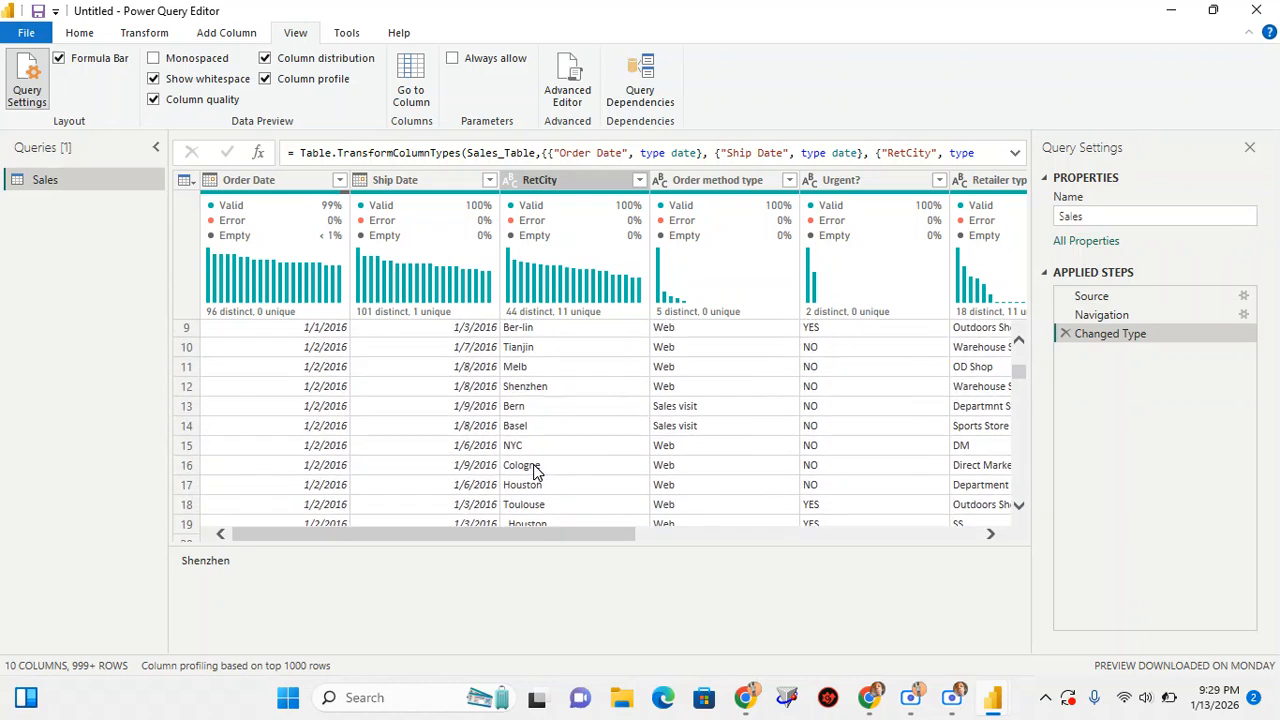
pyautogui.scroll(4, 535, 472)
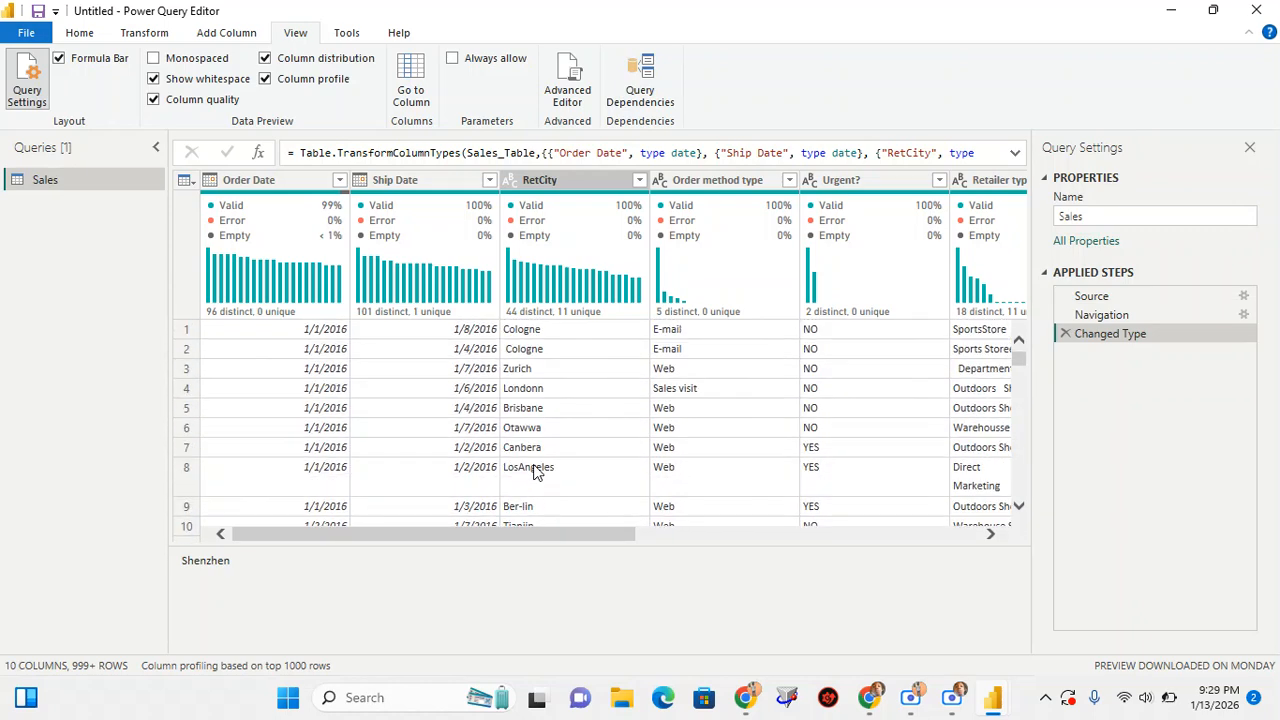
# Compare the Cologne entries in rows 1 and 2 of RetCity for extra spacing, and bring up the column's available commands
pyautogui.click(526, 333)
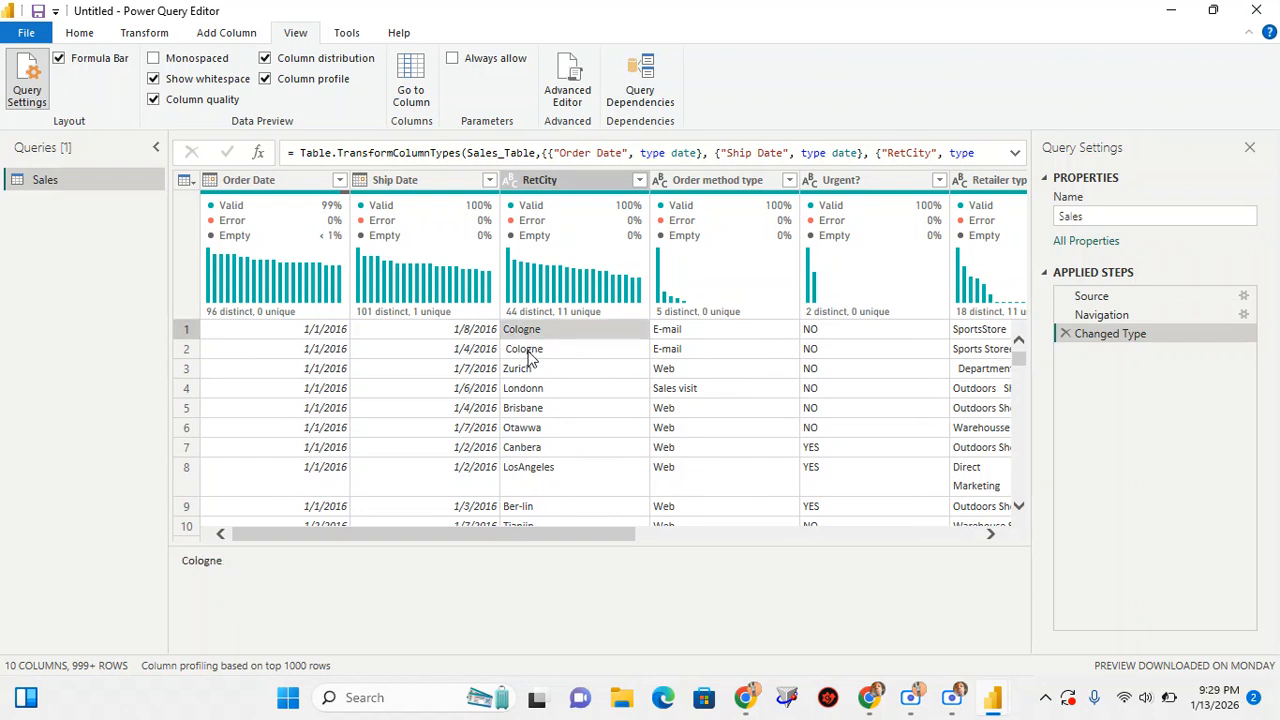
pyautogui.click(528, 355)
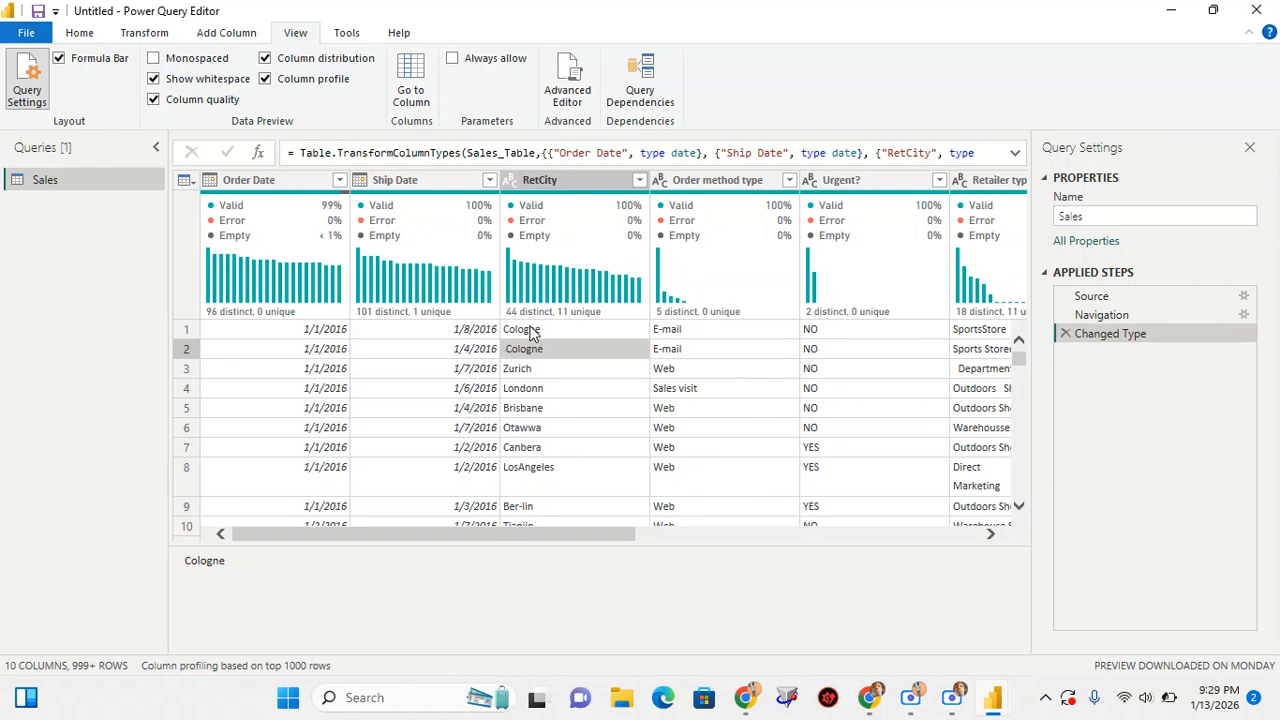
pyautogui.click(530, 333)
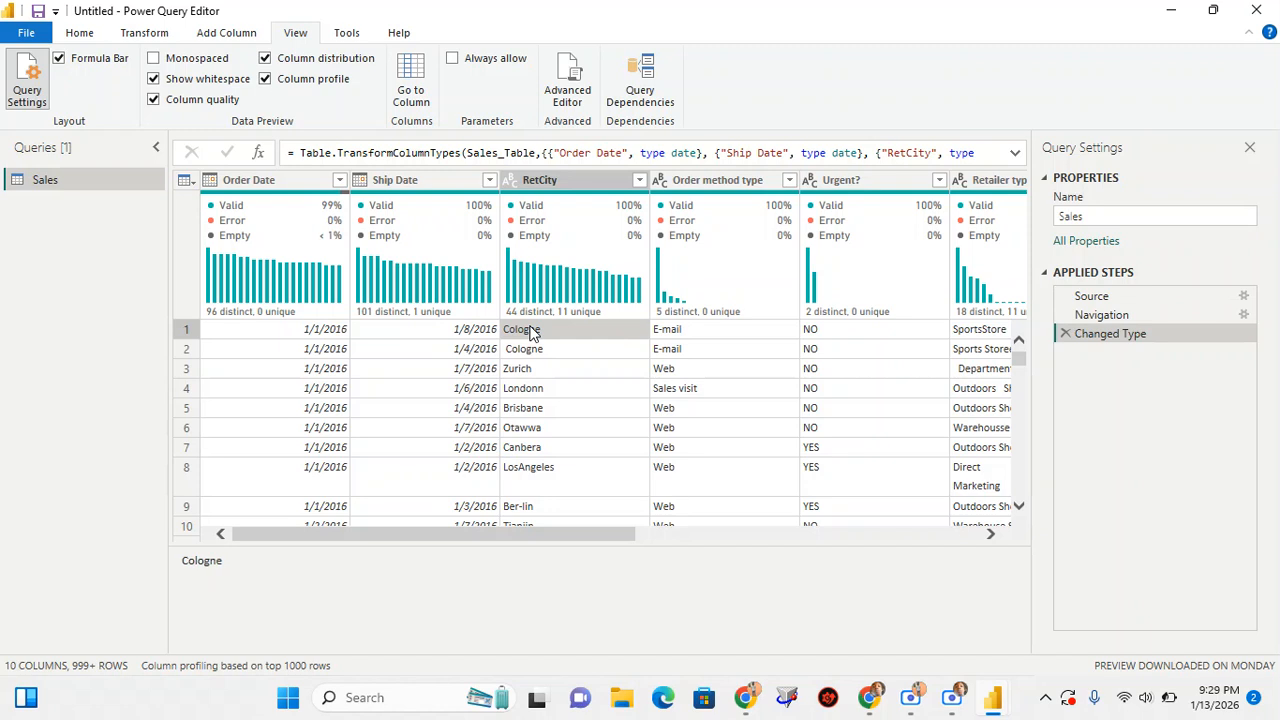
pyautogui.click(535, 348)
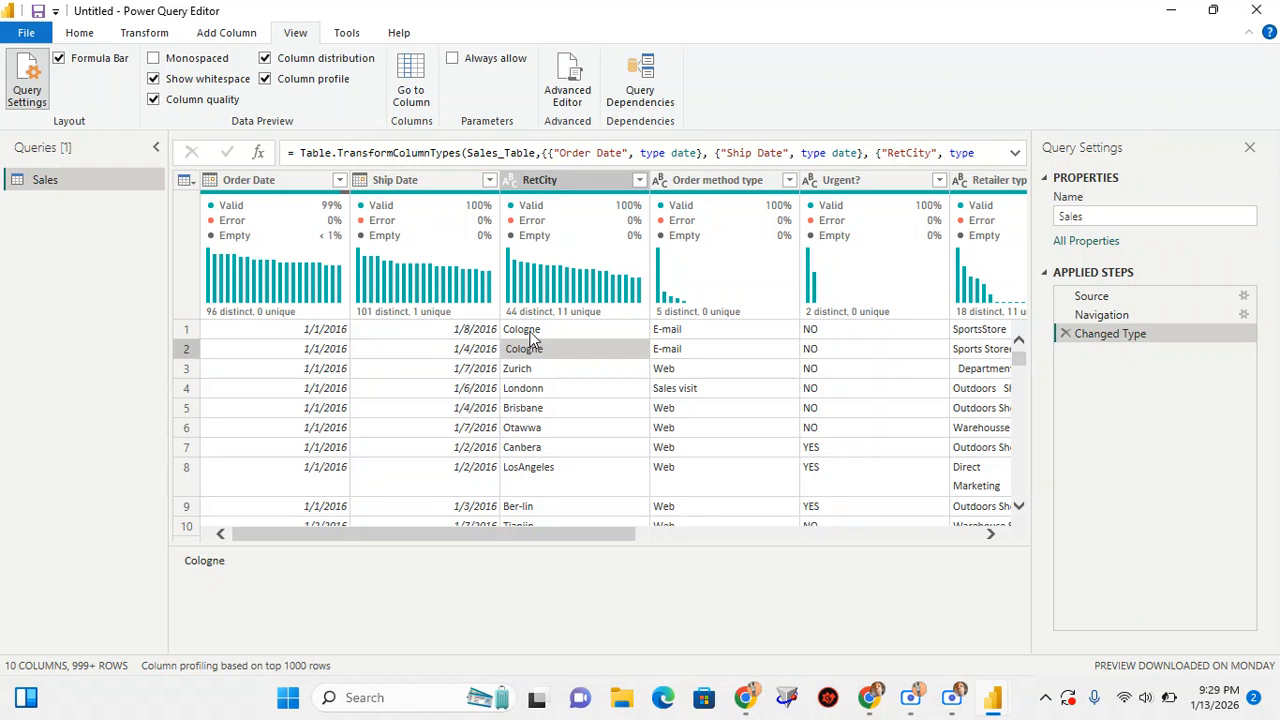
pyautogui.click(527, 332)
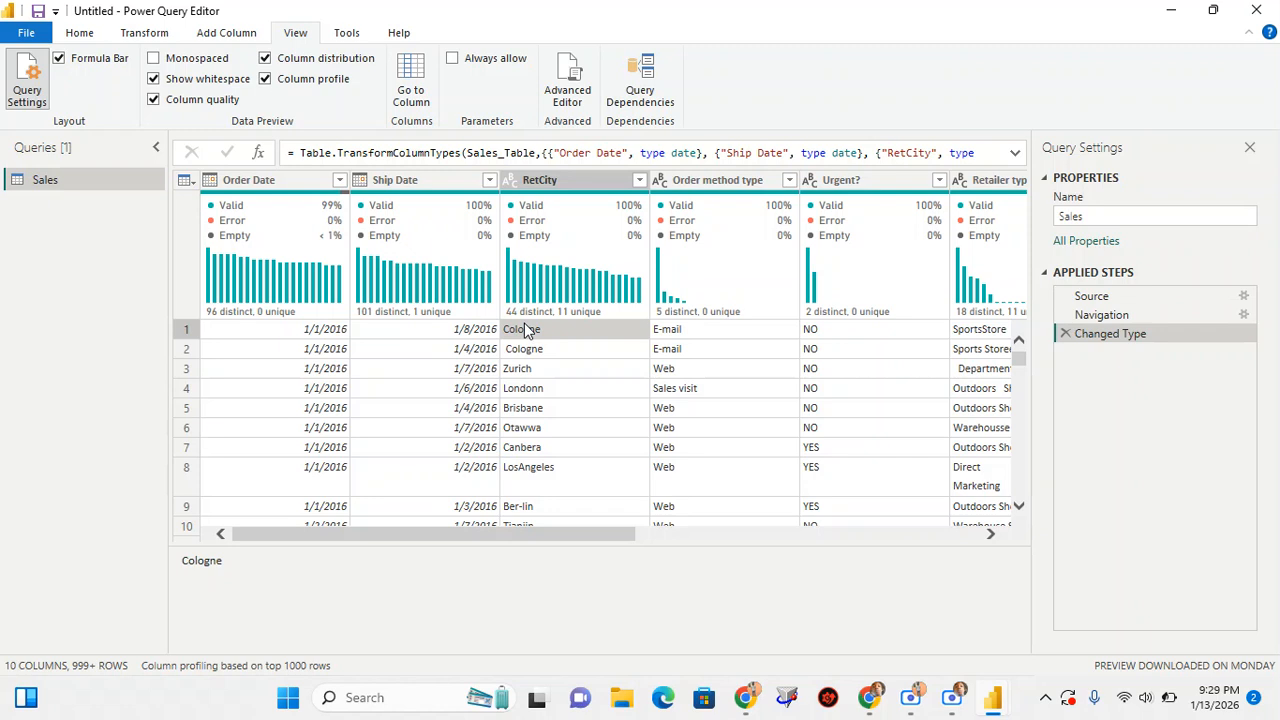
pyautogui.rightClick(566, 179)
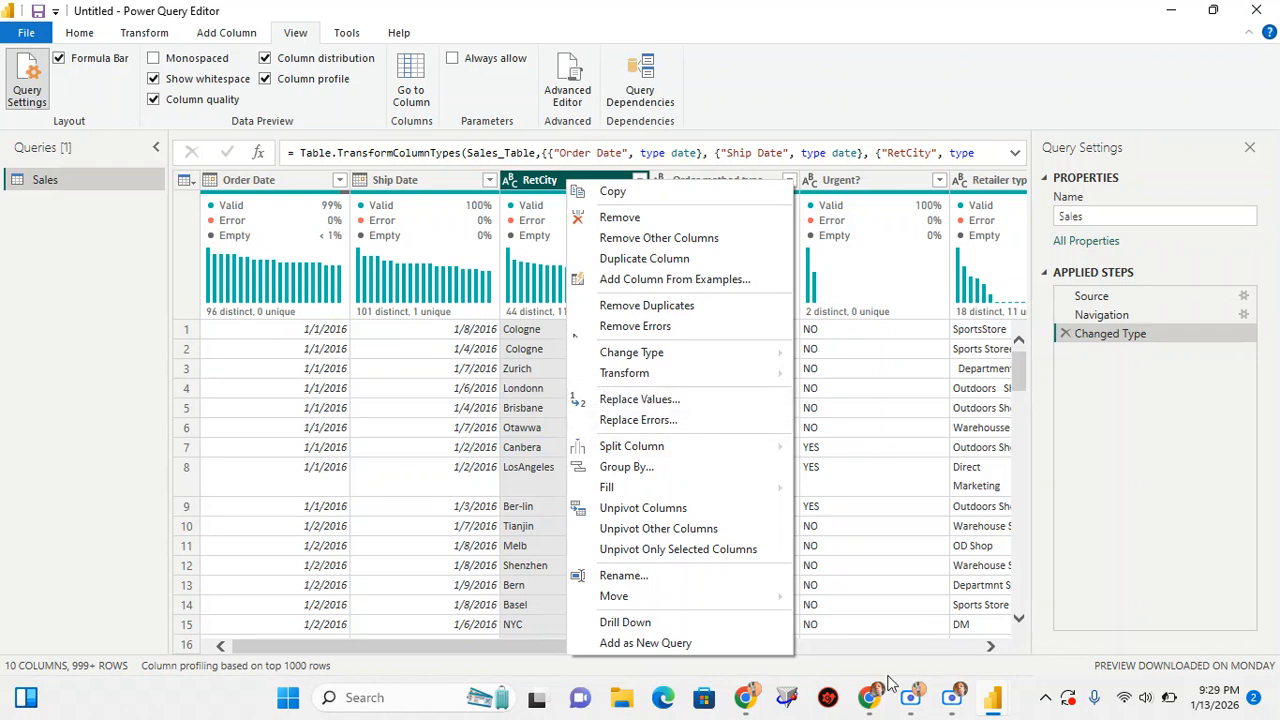
# Switch to the Google Meet call, look over the participant list, and return to Power Query Editor
pyautogui.moveTo(876, 706)
pyautogui.click(657, 590)
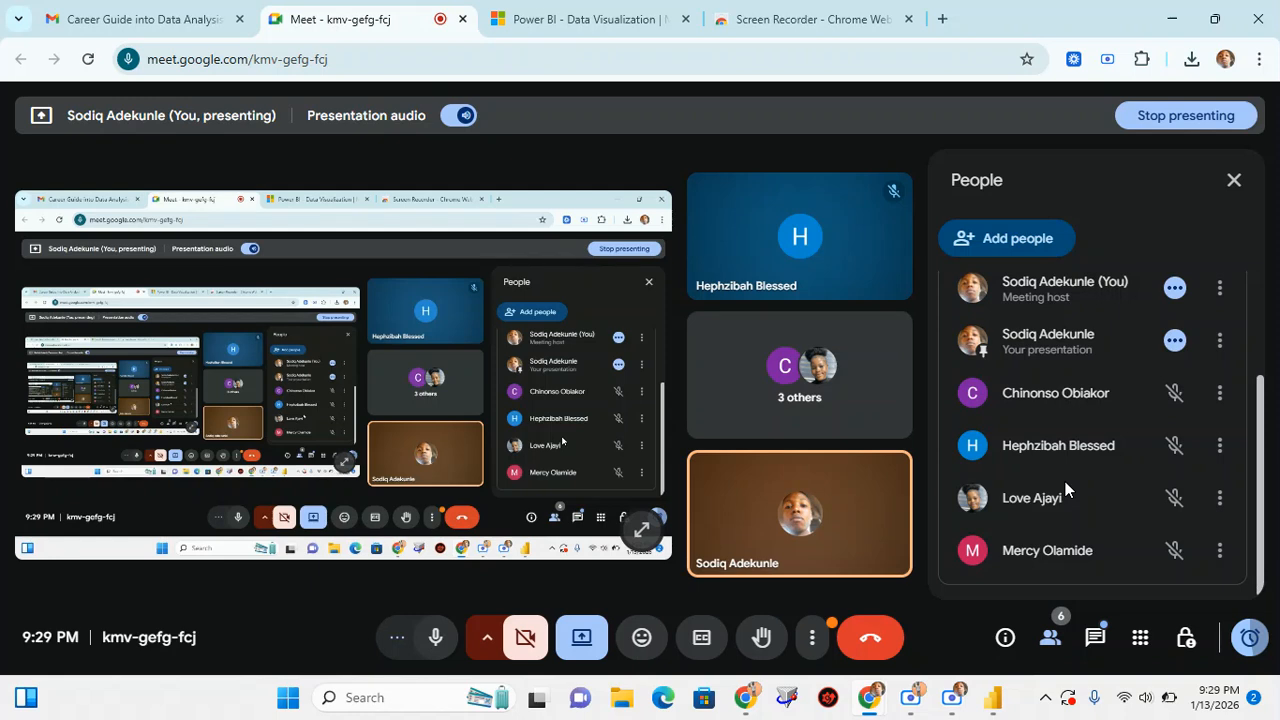
pyautogui.scroll(1, 1065, 483)
pyautogui.scroll(2, 1065, 482)
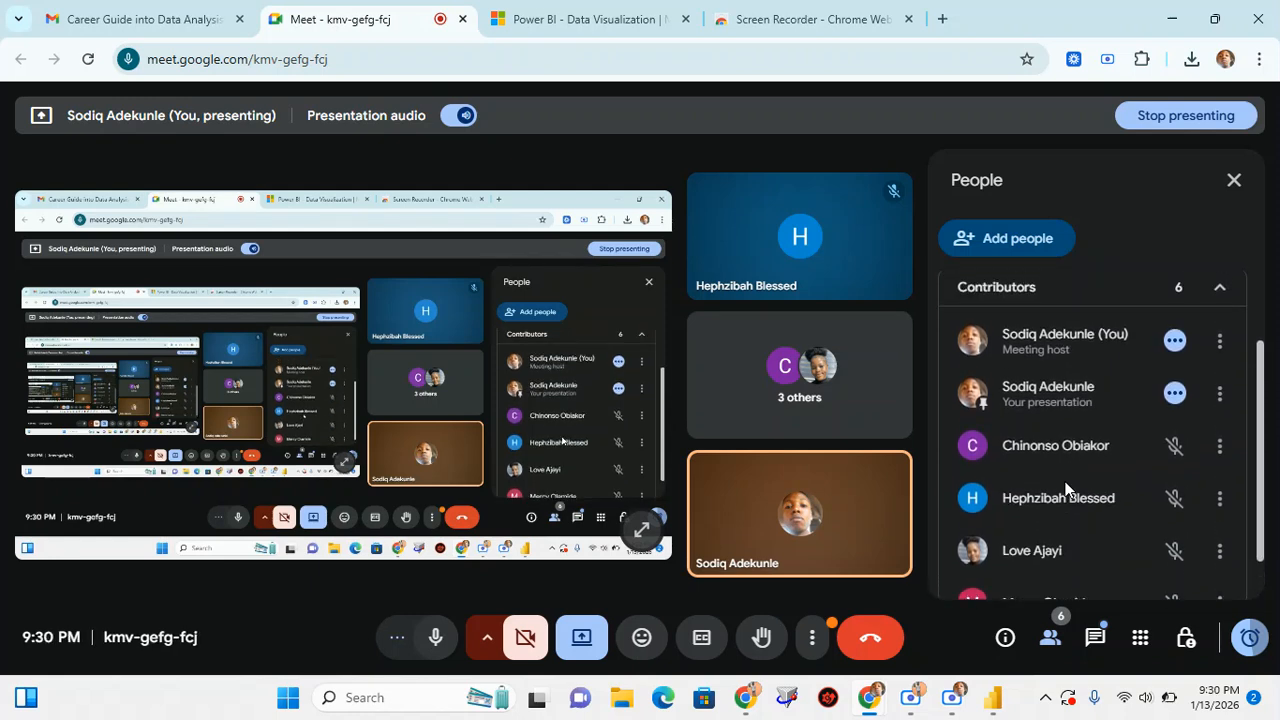
pyautogui.scroll(-2, 1065, 489)
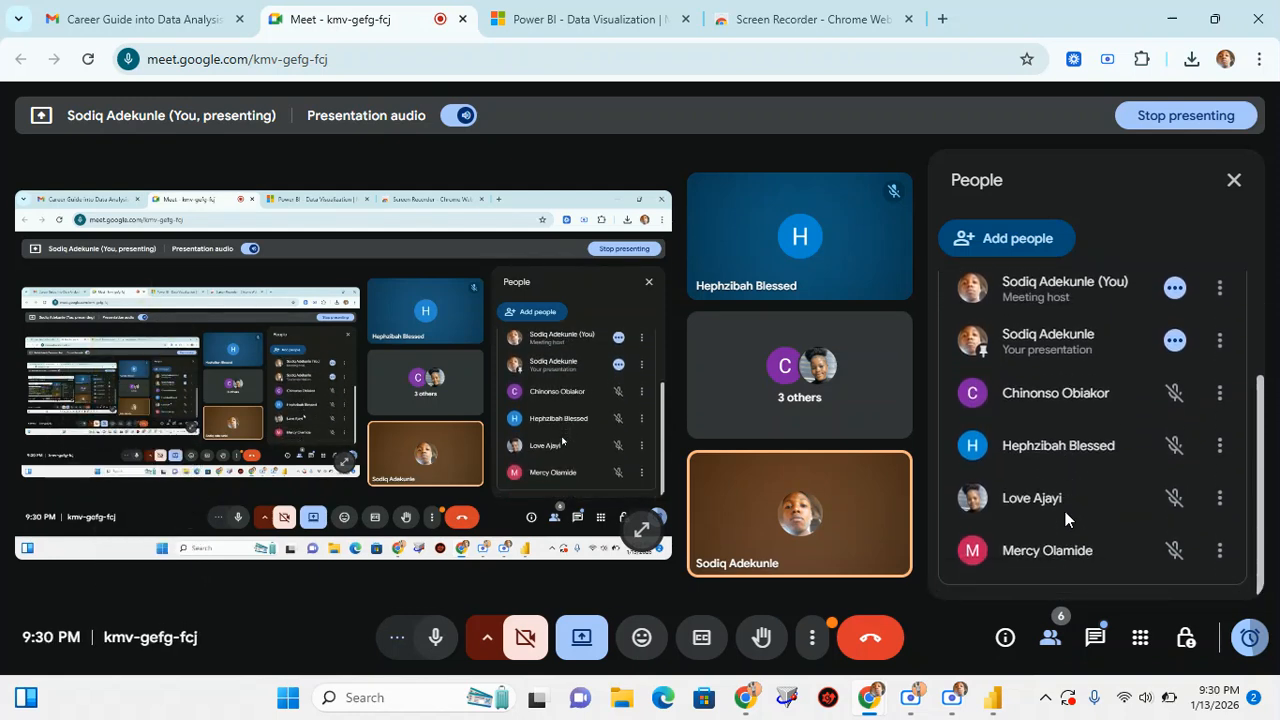
pyautogui.moveTo(995, 705)
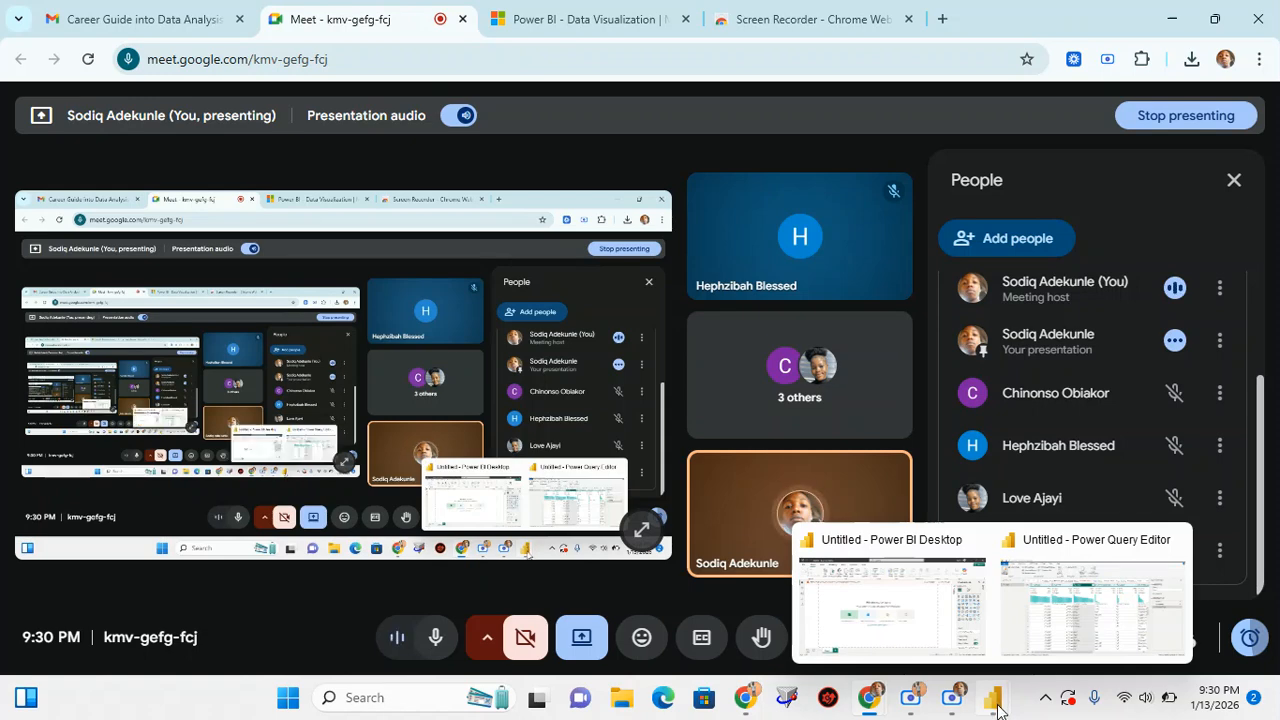
pyautogui.click(1062, 628)
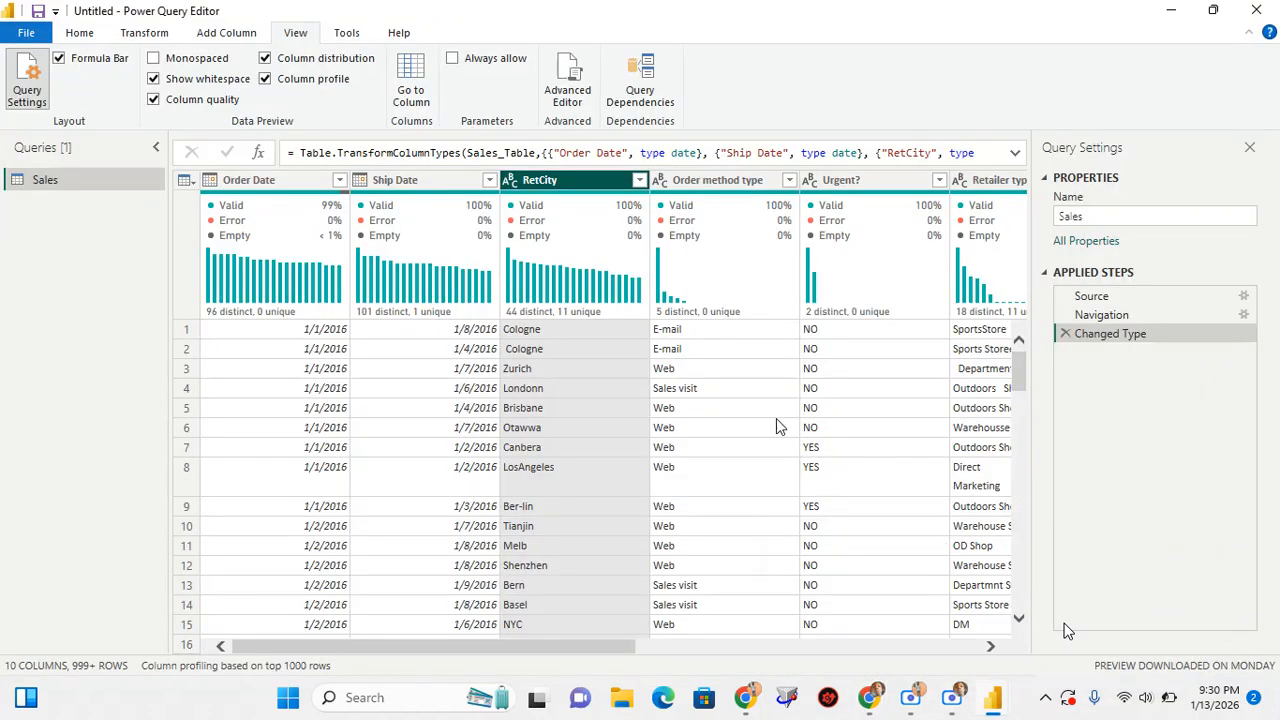
# Replace " Cologne" with a leading space by "Cologne" in the RetCity column using Replace Values
pyautogui.rightClick(539, 333)
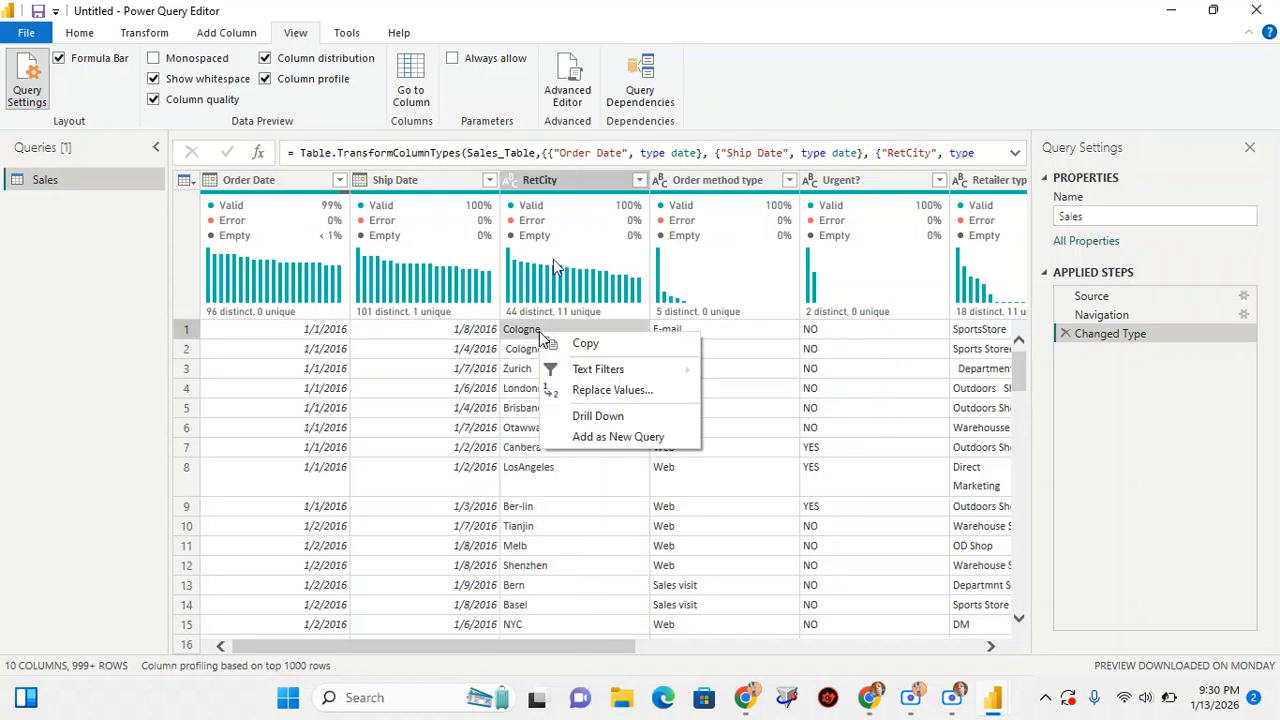
pyautogui.click(557, 188)
pyautogui.click(557, 188)
pyautogui.rightClick(557, 188)
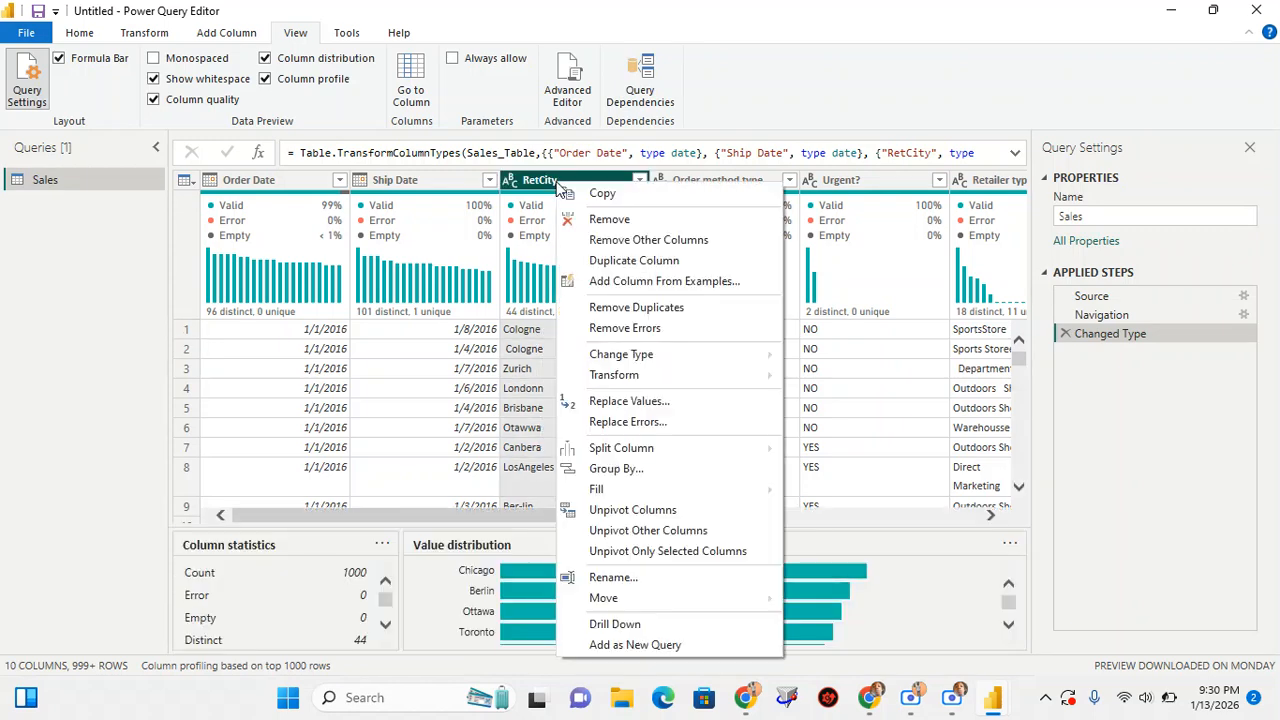
pyautogui.click(664, 406)
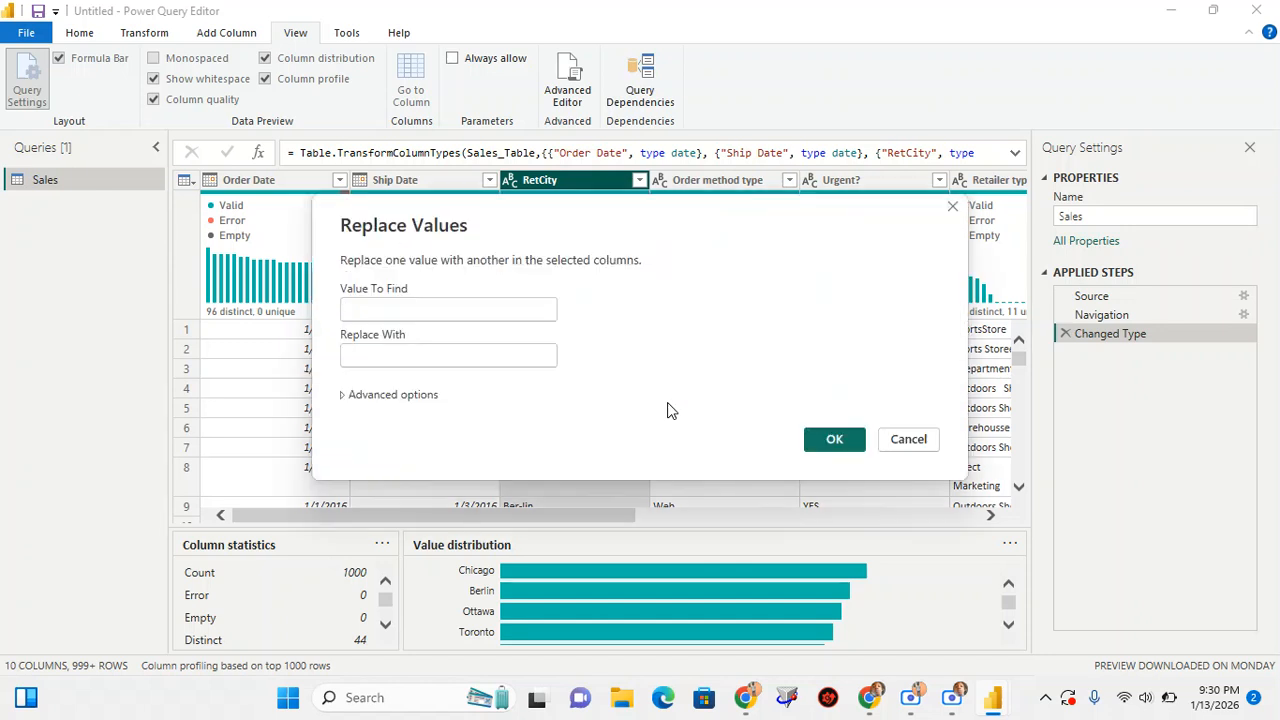
pyautogui.click(379, 353)
pyautogui.click(363, 308)
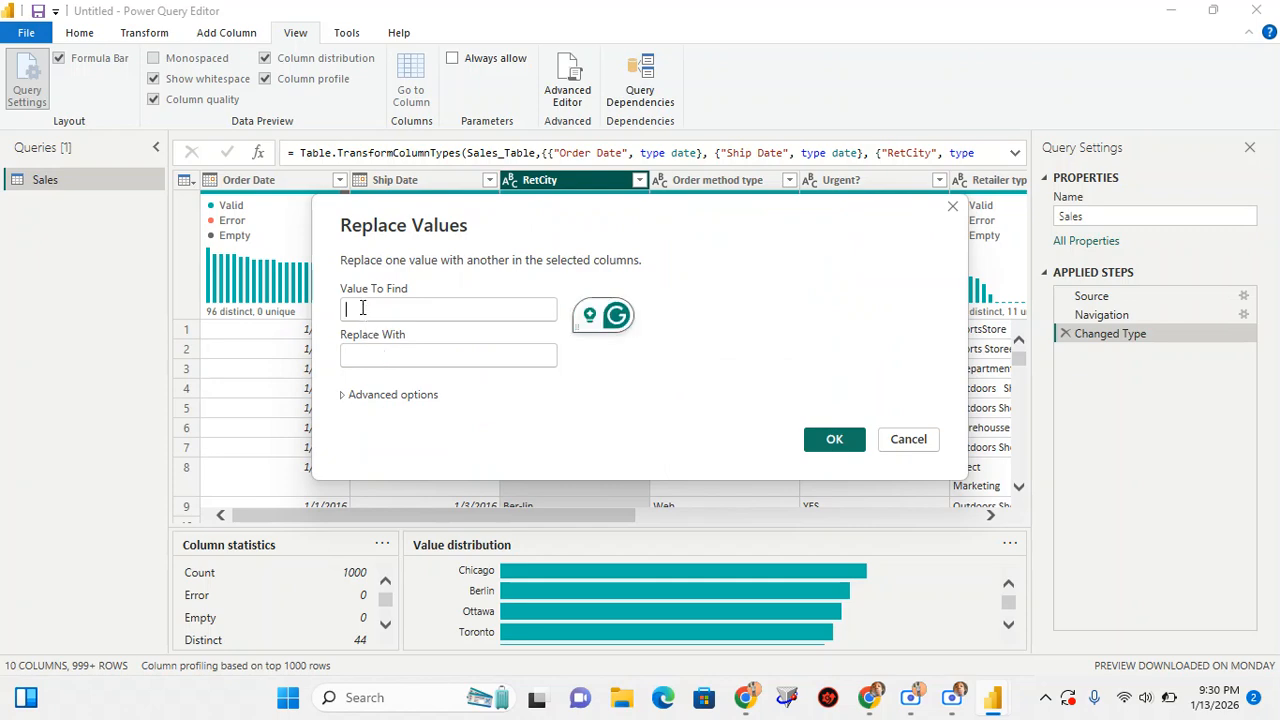
pyautogui.write('Col')
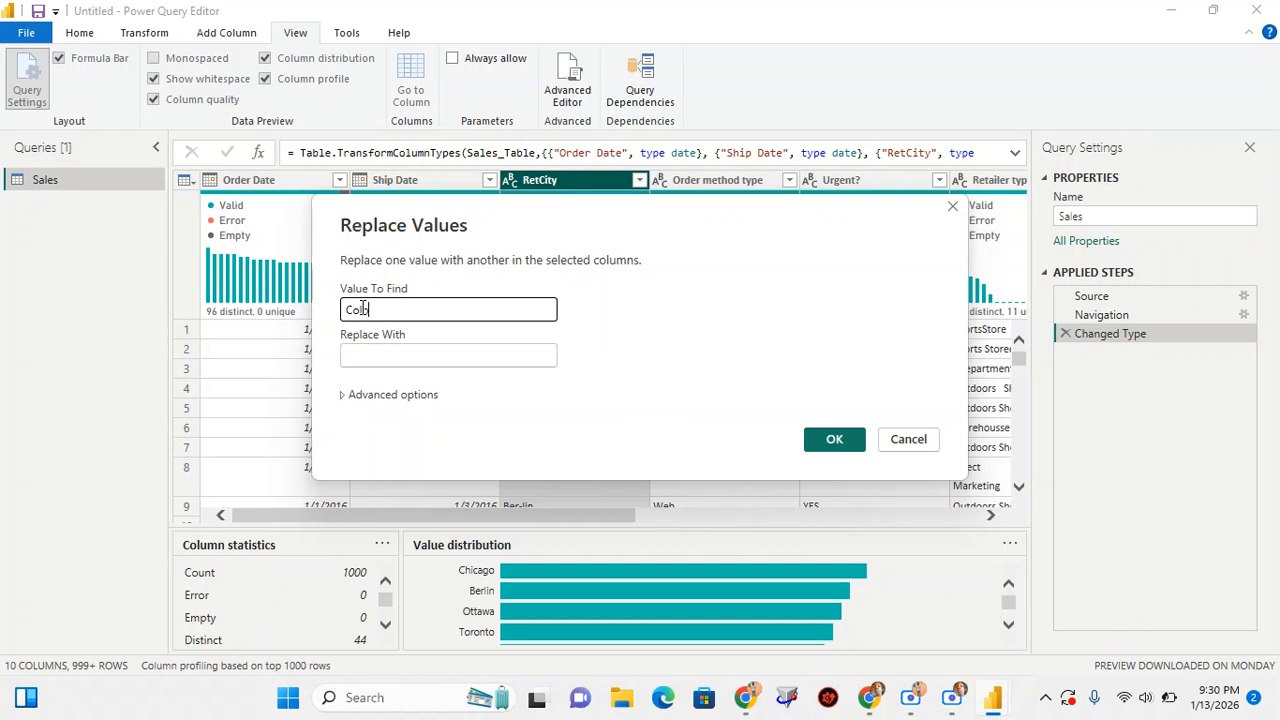
pyautogui.write('ogne')
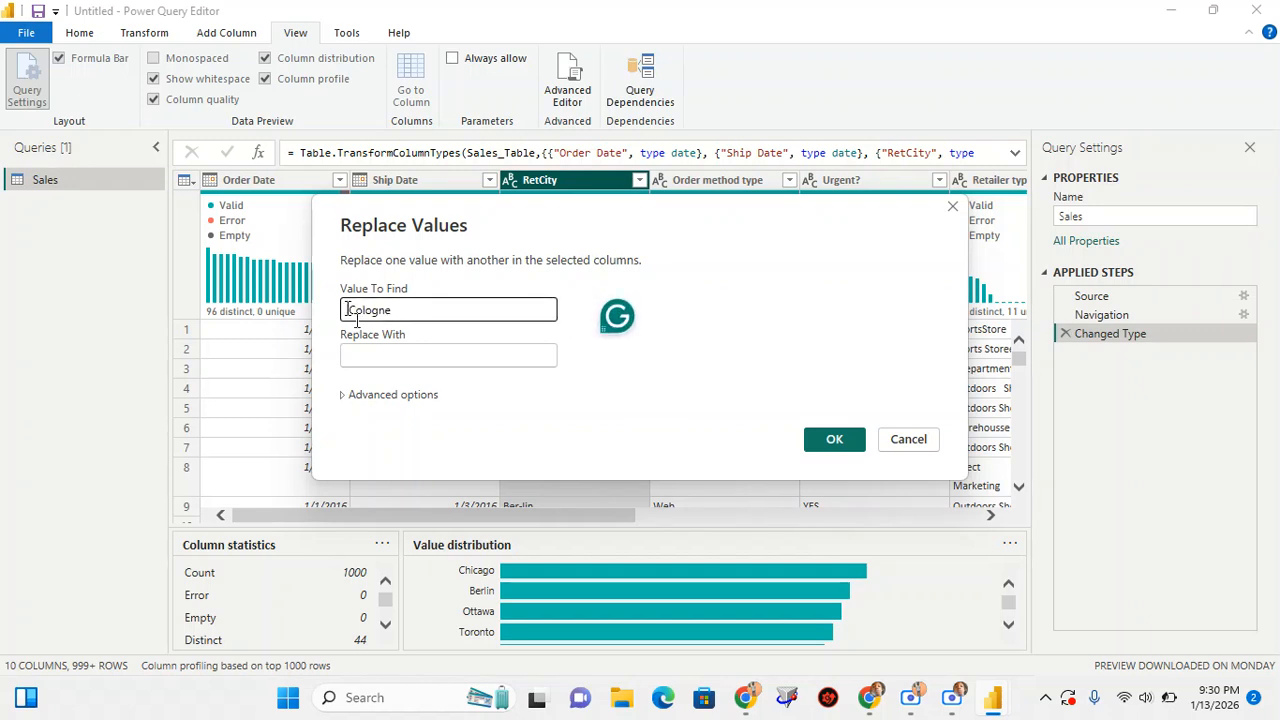
pyautogui.click(375, 357)
pyautogui.write('Co')
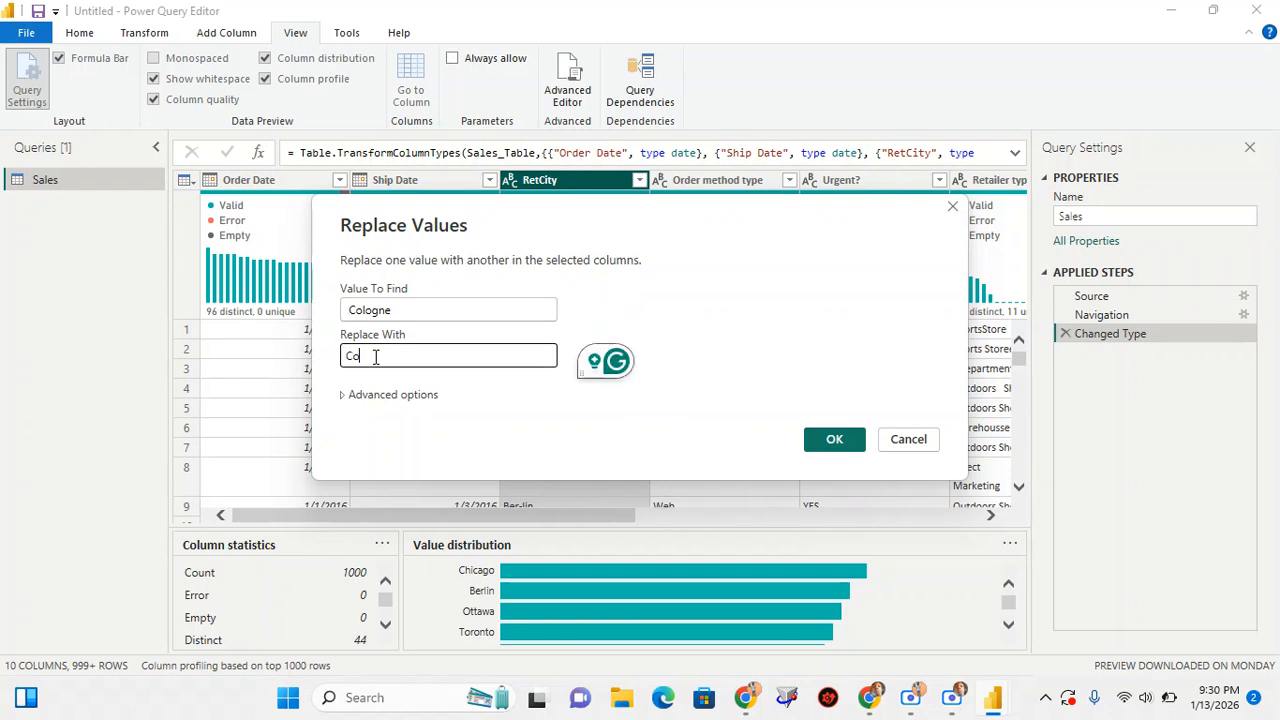
pyautogui.write('logne')
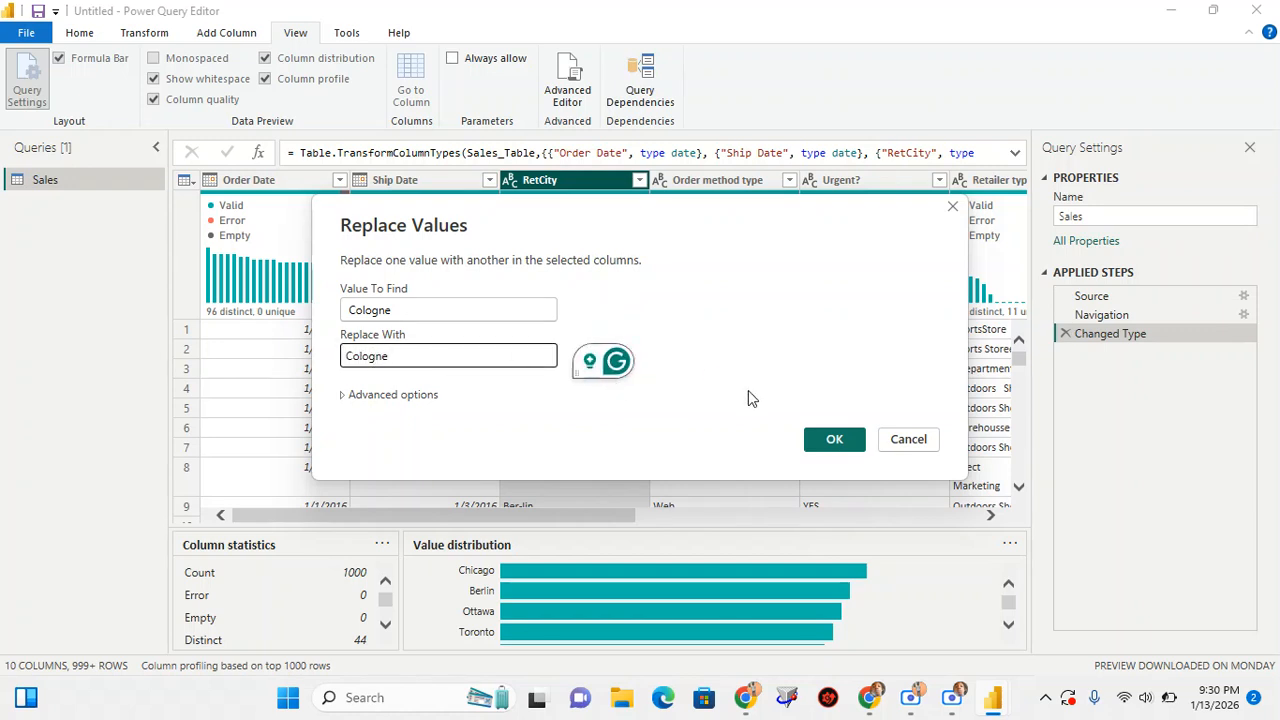
pyautogui.click(830, 441)
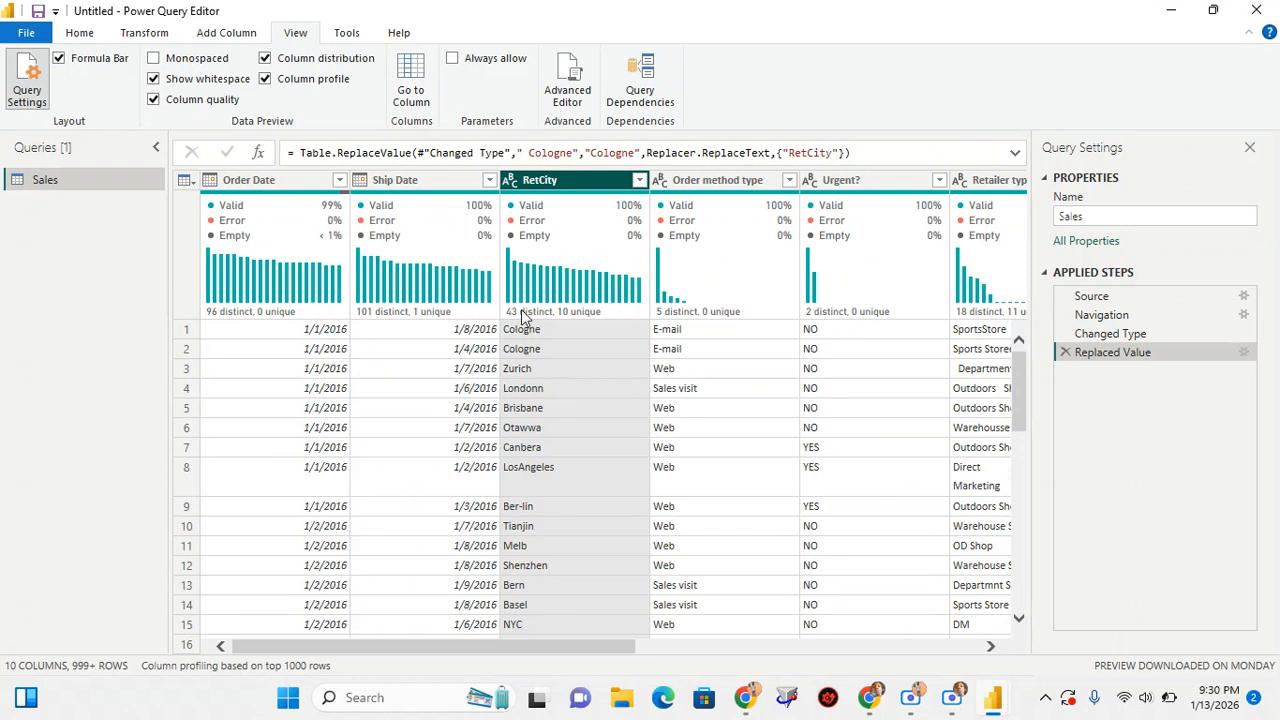
# Check RetCity's distinct and unique value summary and inspect the city entries in the first rows after the replacement
pyautogui.moveTo(574, 307)
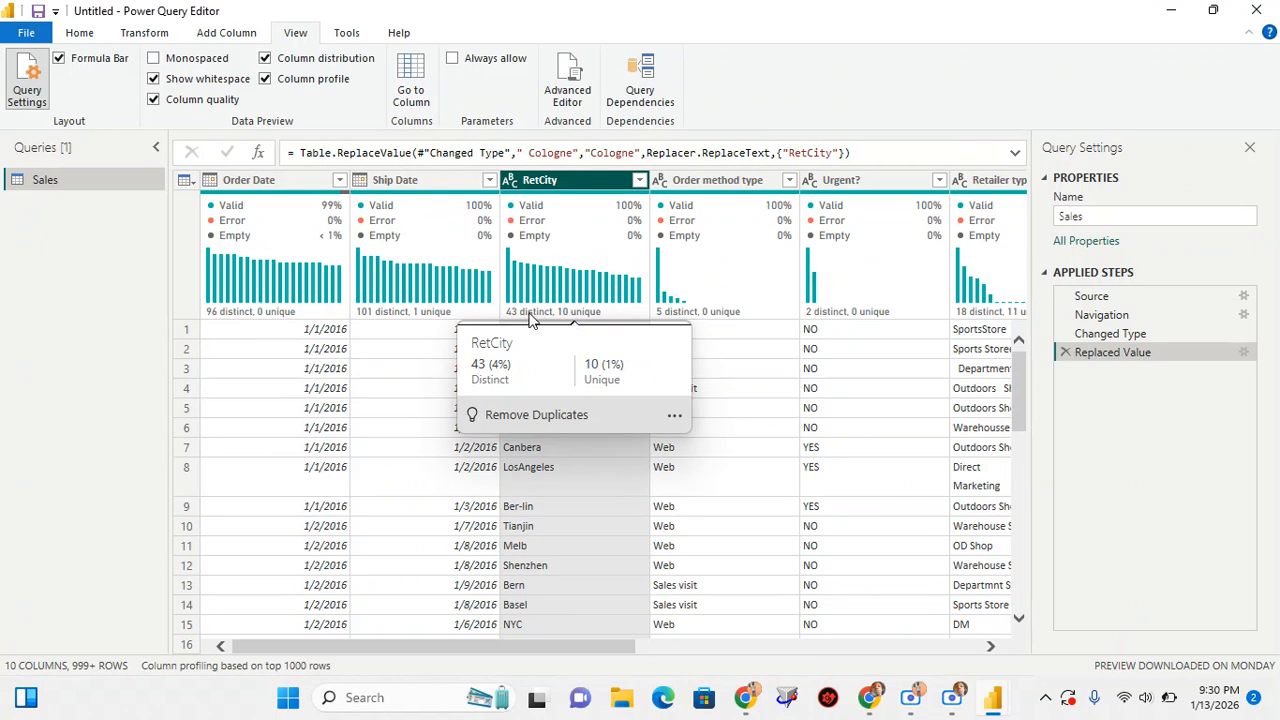
pyautogui.click(557, 473)
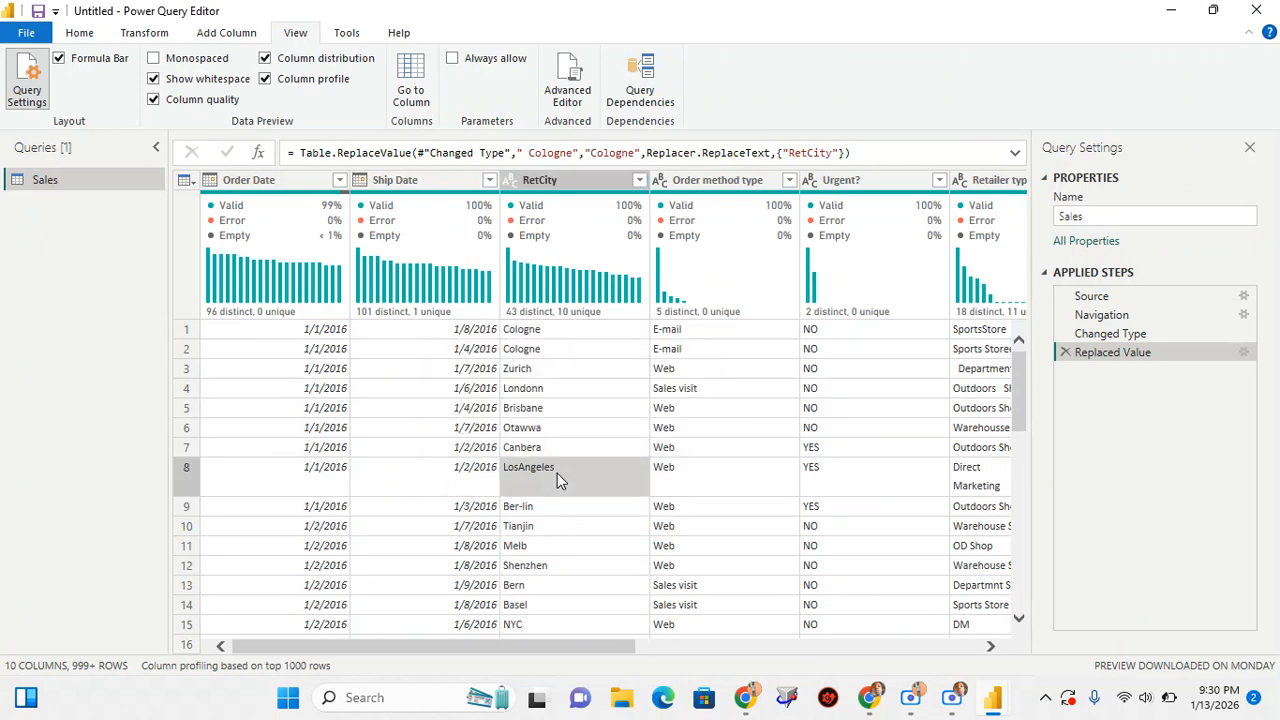
pyautogui.click(529, 337)
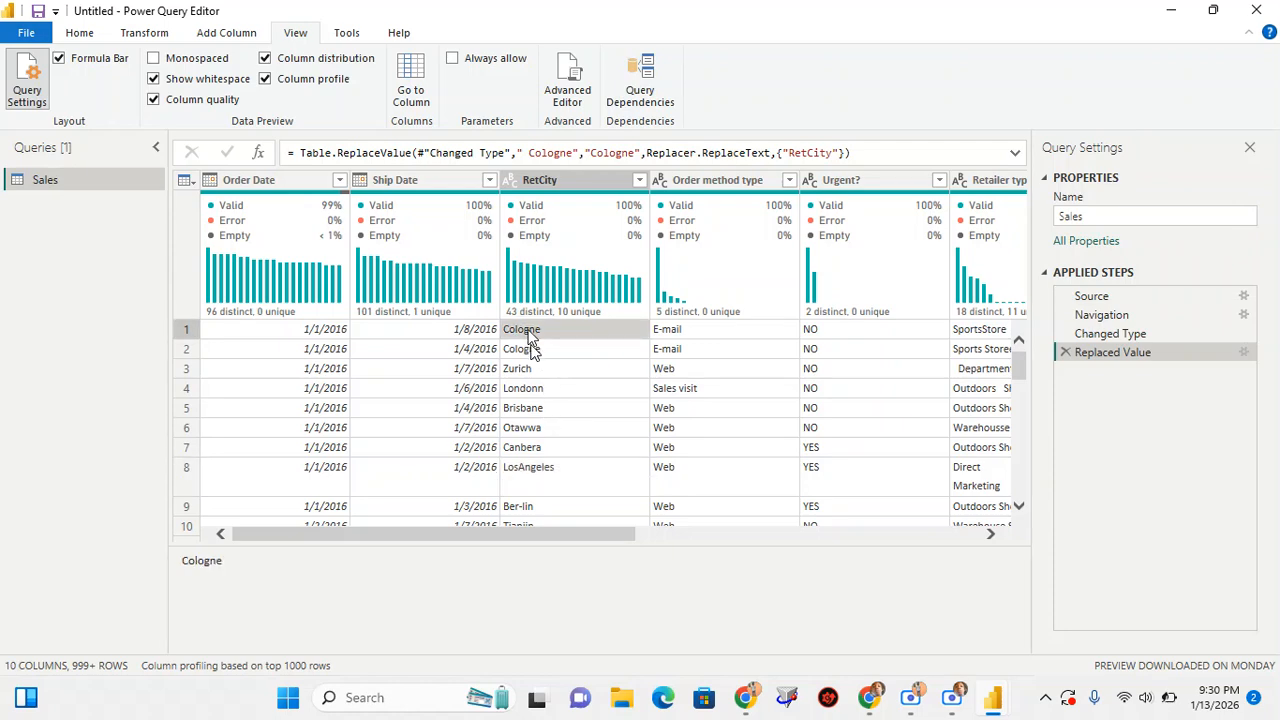
# Review the city entries in RetCity, and add the column as a new query
pyautogui.scroll(-1, 531, 348)
pyautogui.scroll(-5, 531, 350)
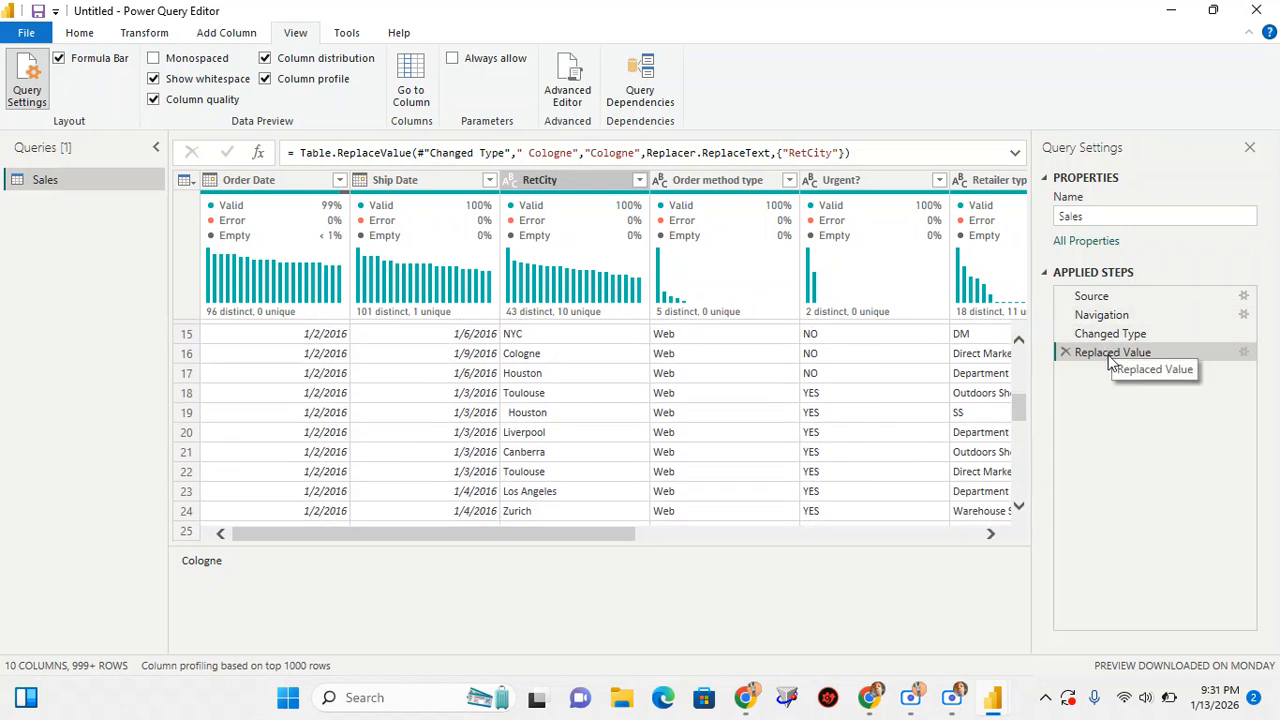
pyautogui.scroll(-3, 573, 396)
pyautogui.scroll(-2, 573, 396)
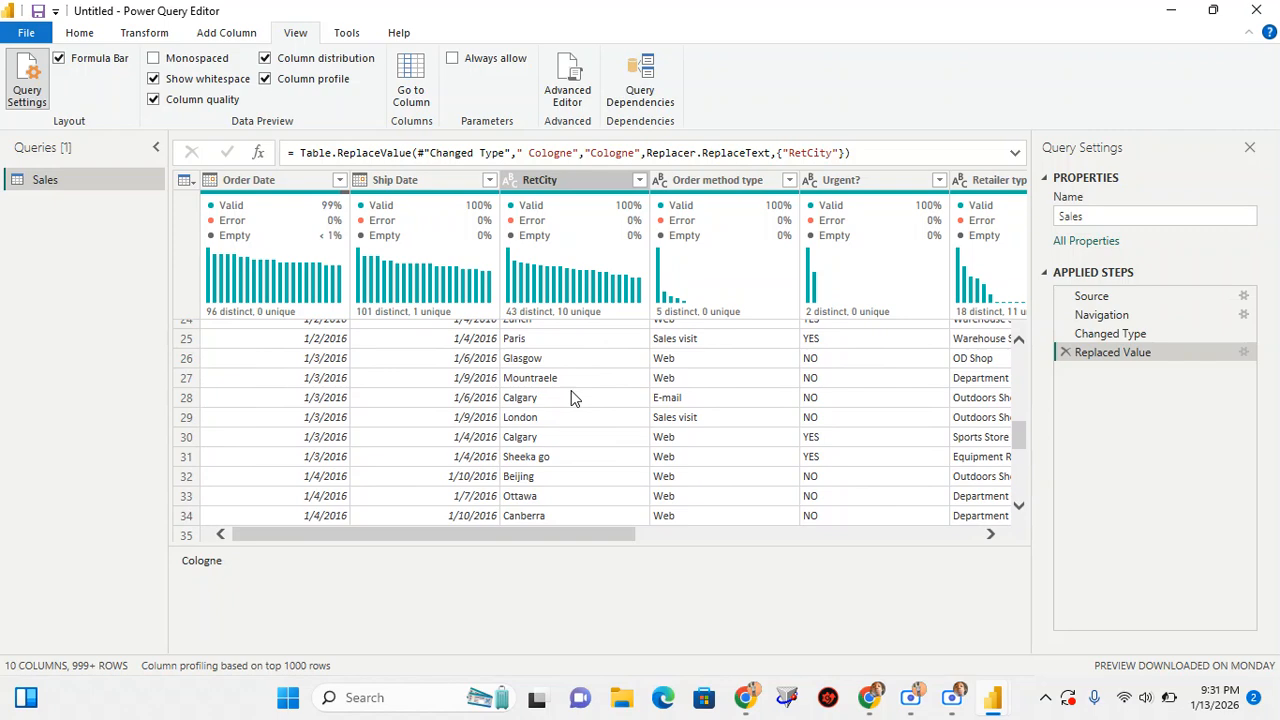
pyautogui.scroll(10, 573, 397)
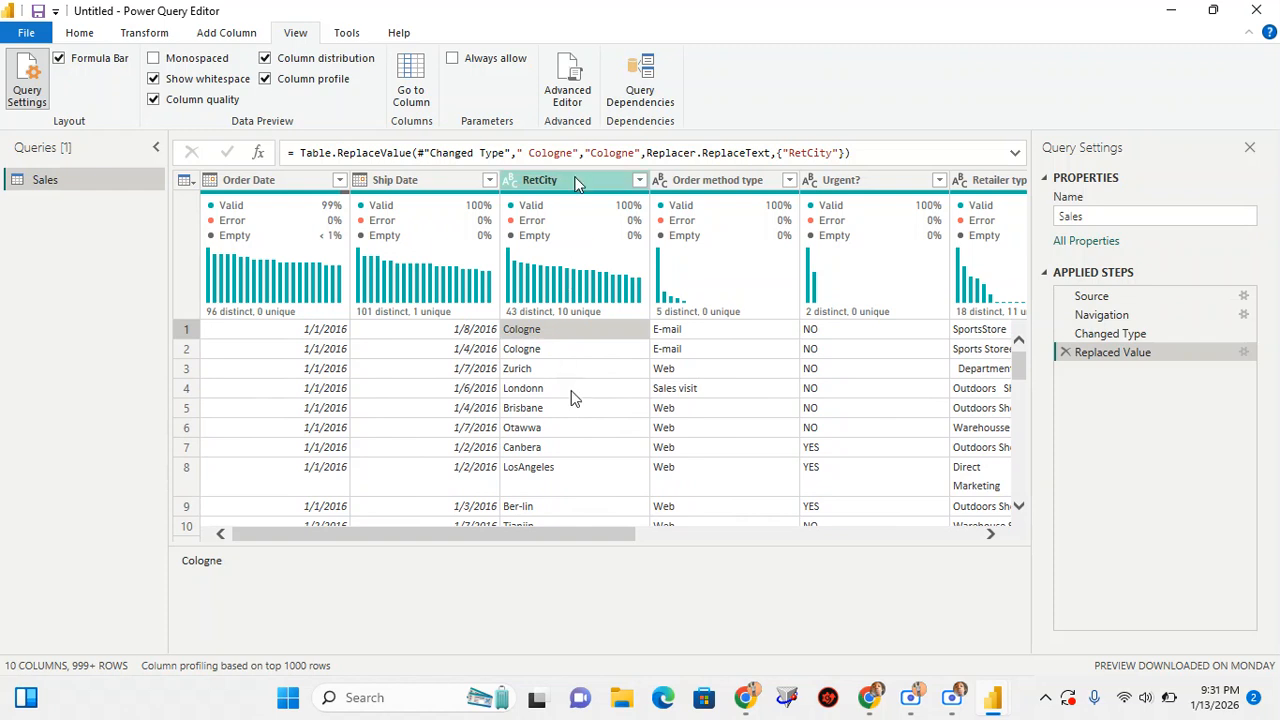
pyautogui.click(575, 181)
pyautogui.rightClick(576, 182)
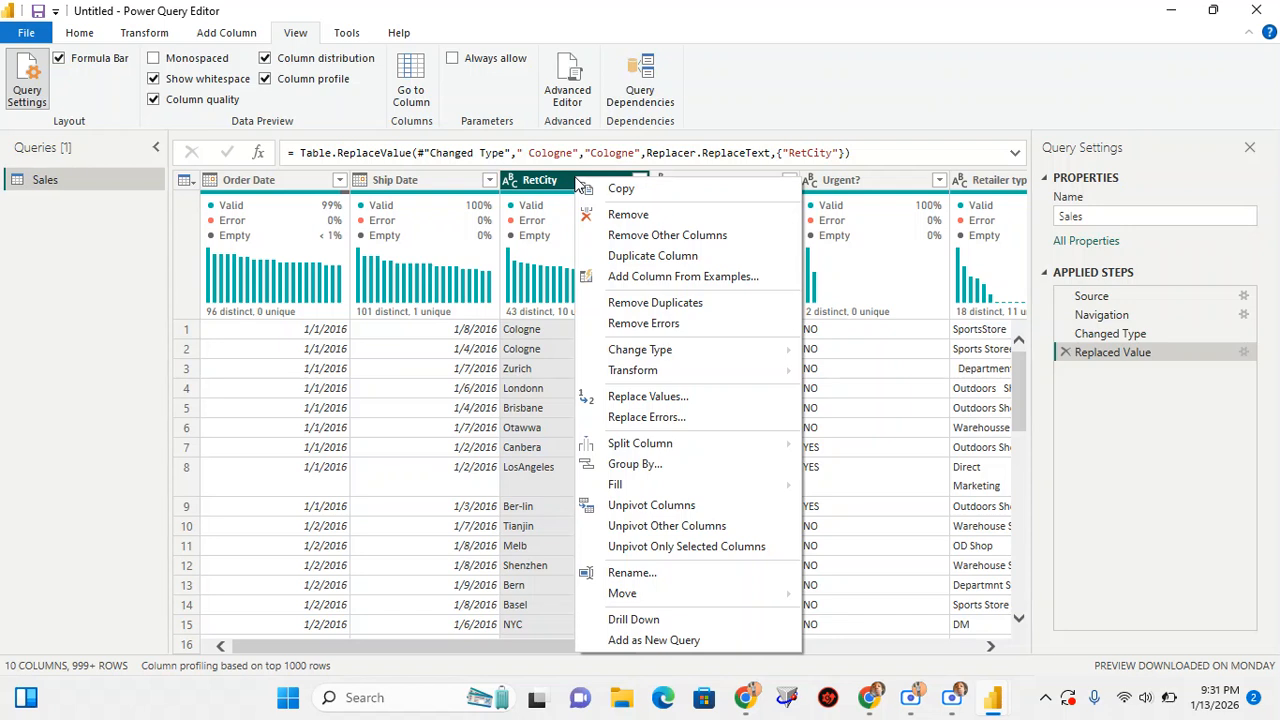
pyautogui.click(670, 643)
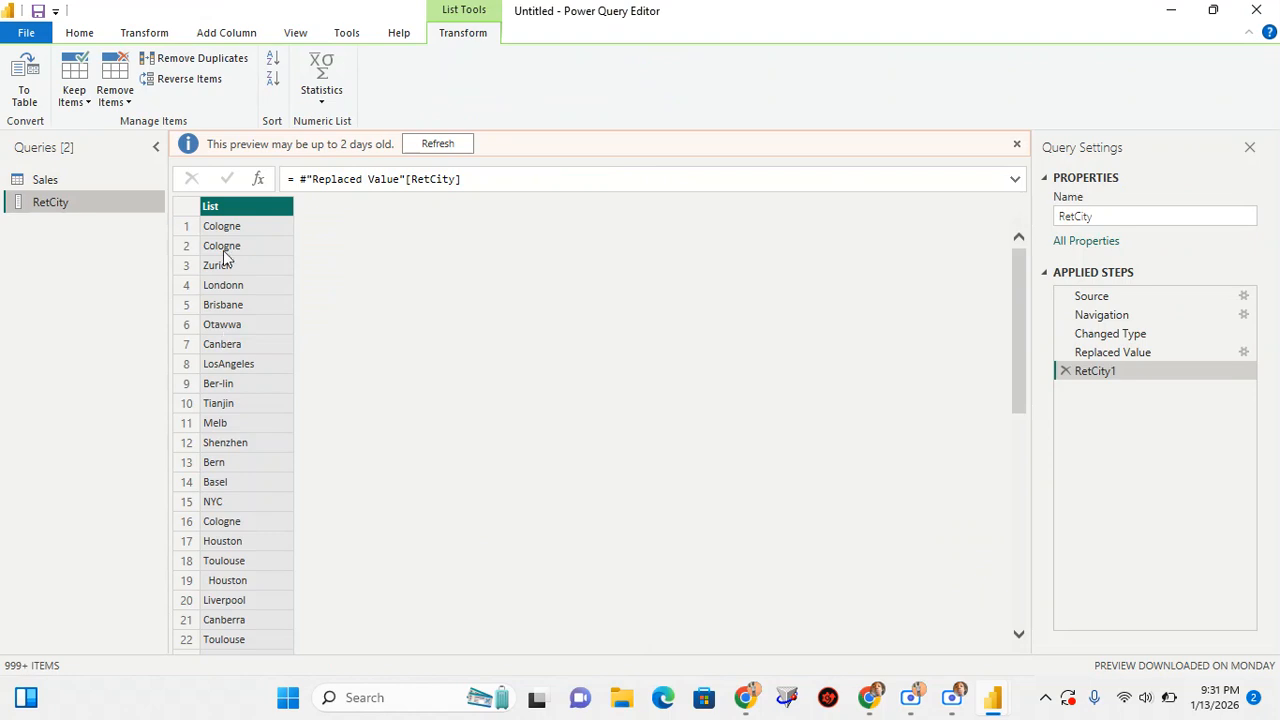
# Convert the RetCity list to a table with no delimiter and extra columns shown as errors
pyautogui.rightClick(240, 212)
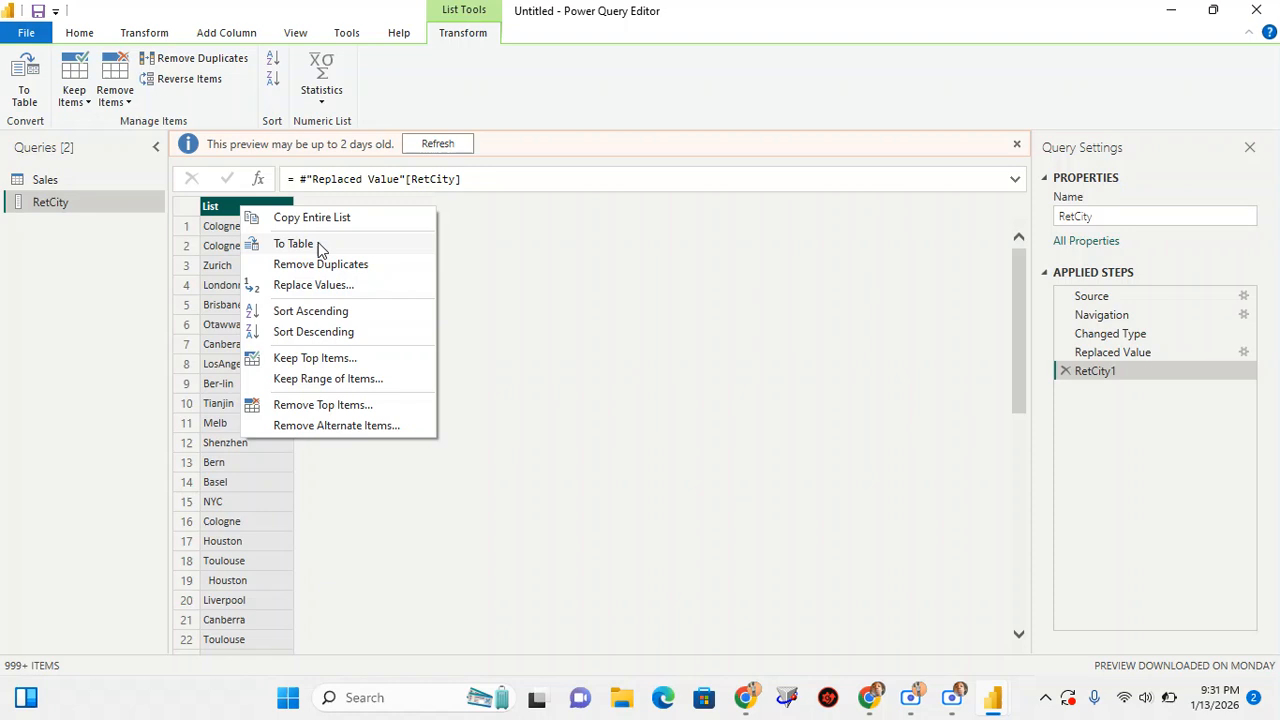
pyautogui.click(298, 246)
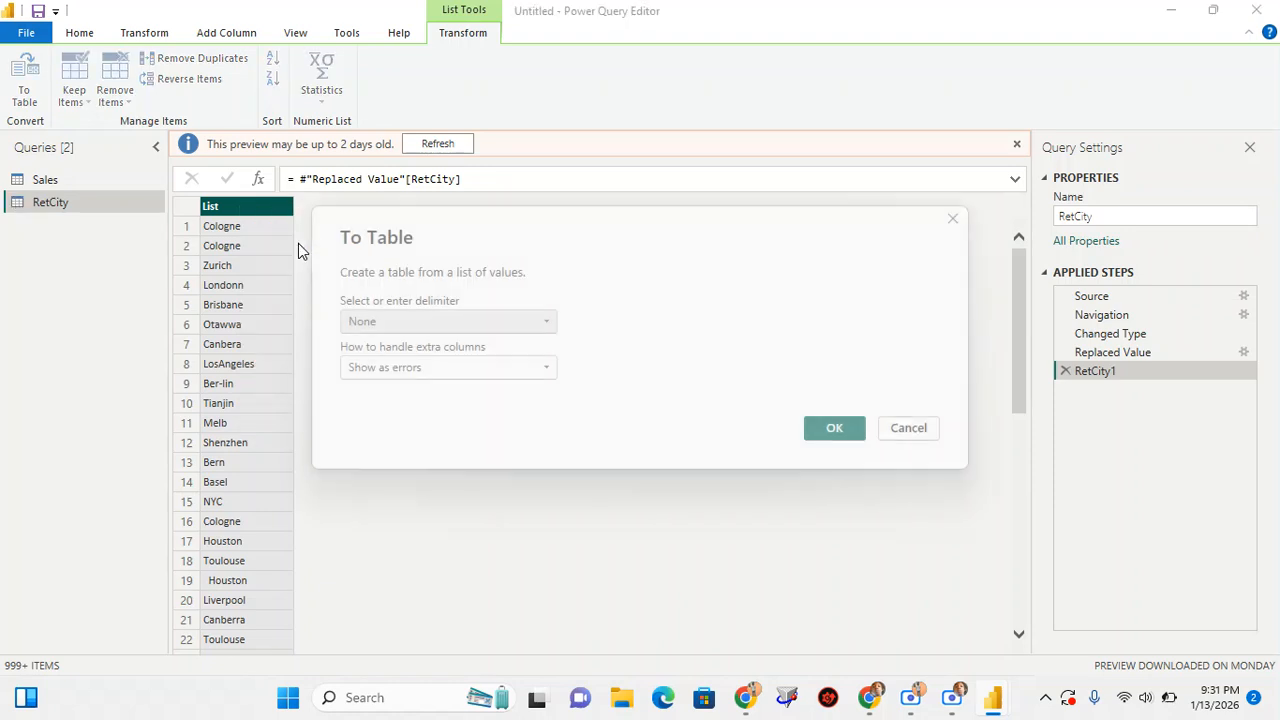
pyautogui.click(836, 432)
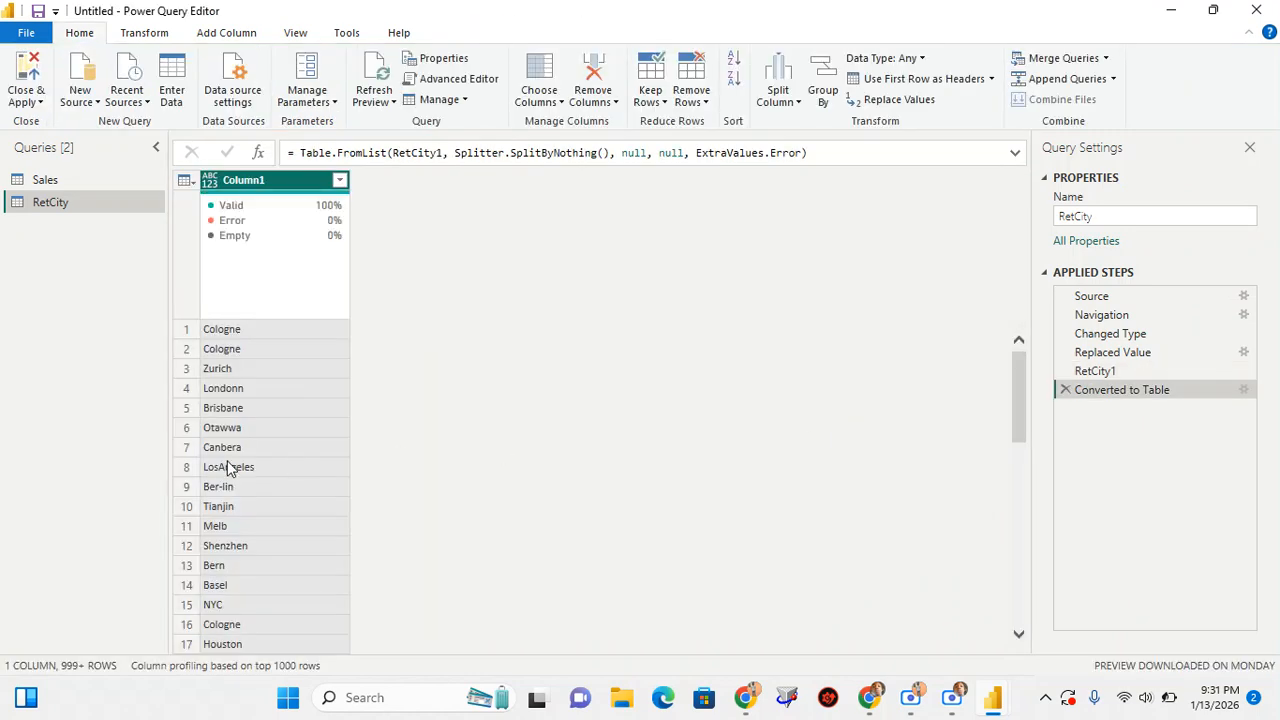
# Group the city table by Column1 with a Count Rows operation in a new column named Count
pyautogui.scroll(-2, 278, 368)
pyautogui.scroll(-20, 278, 371)
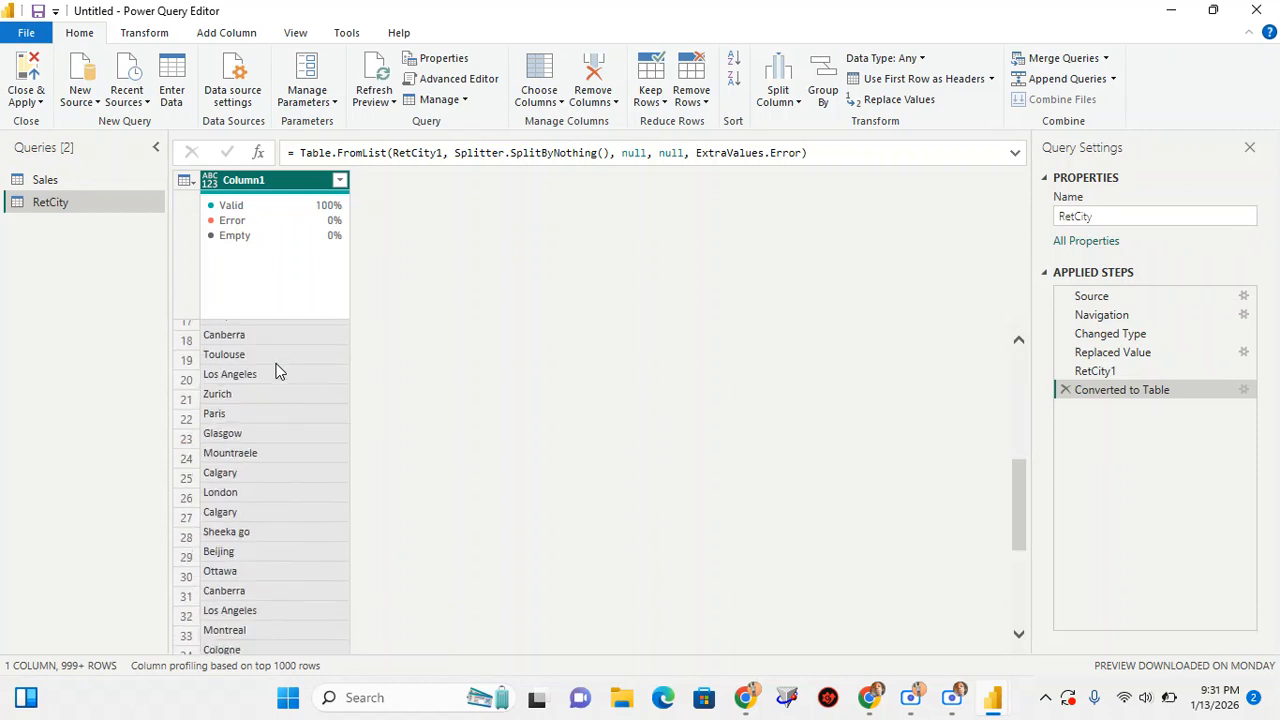
pyautogui.scroll(20, 278, 371)
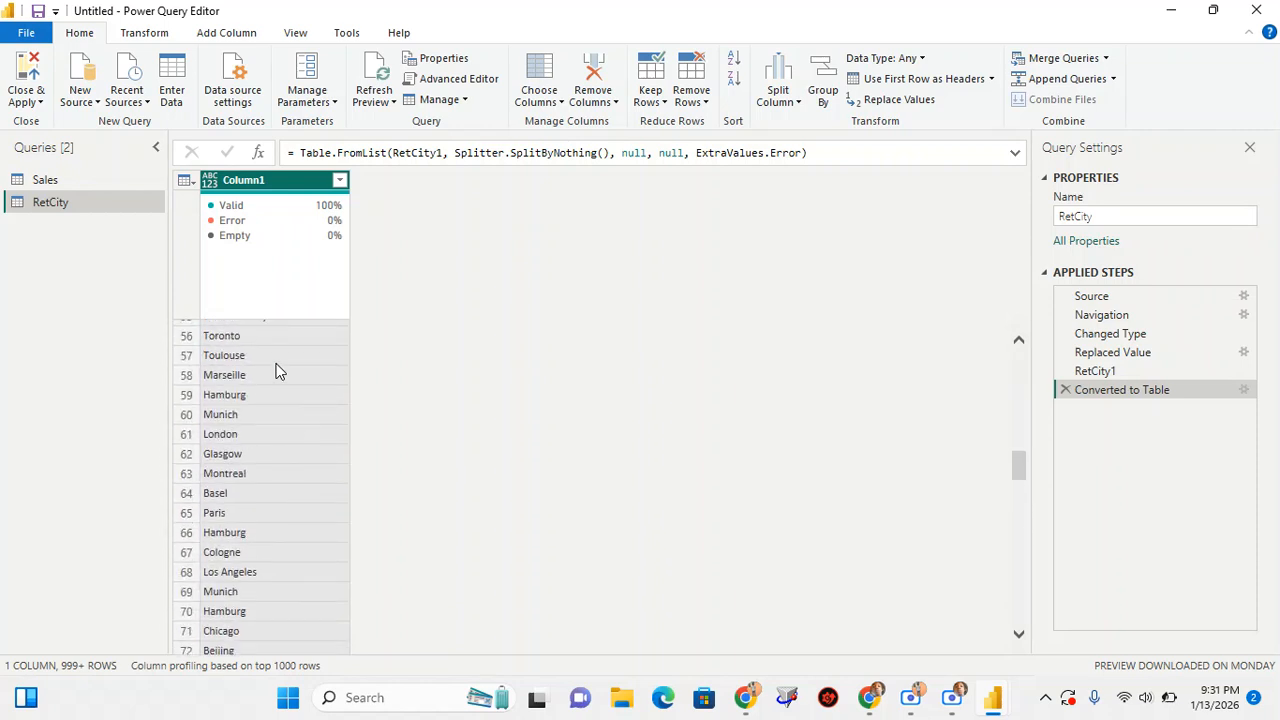
pyautogui.scroll(3, 278, 371)
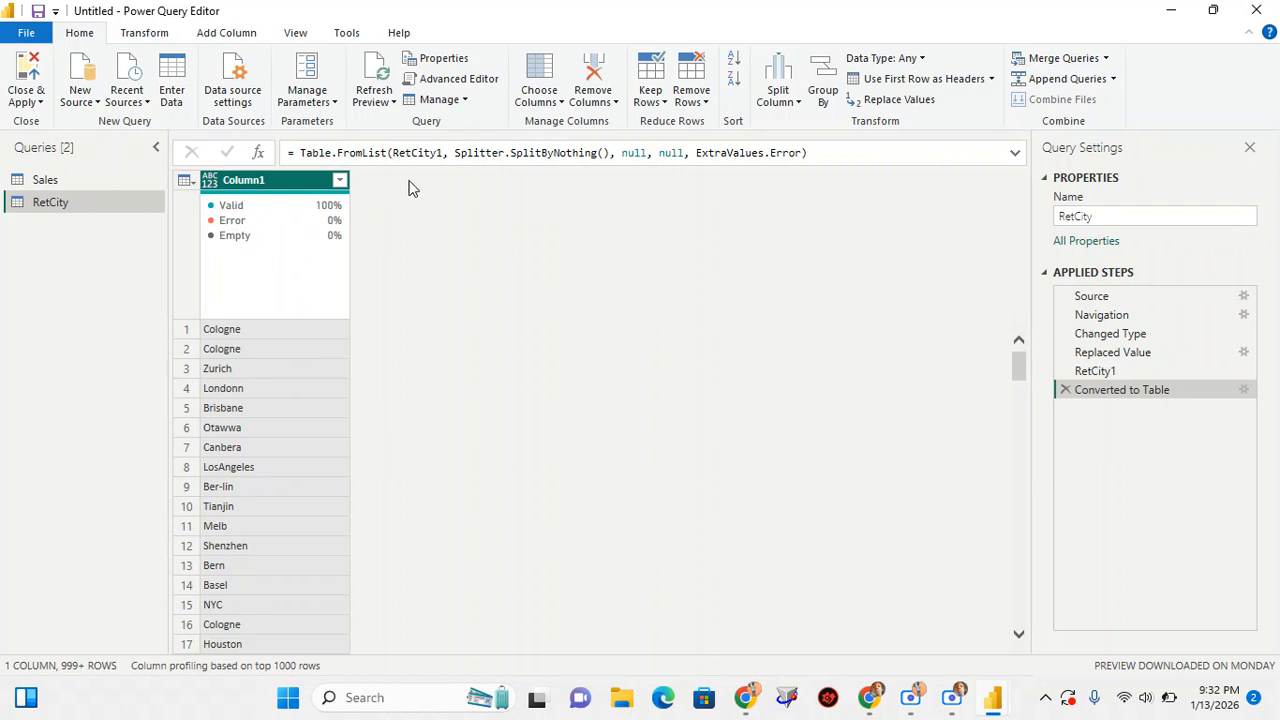
pyautogui.click(821, 98)
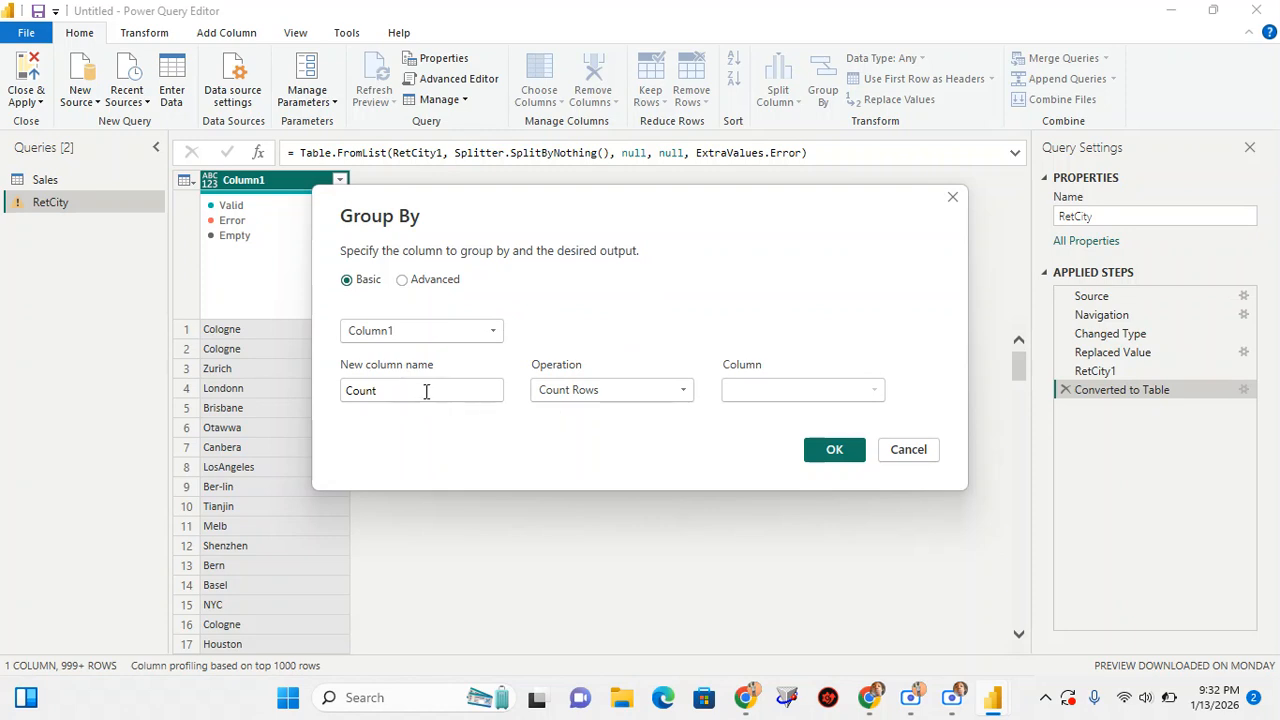
pyautogui.click(834, 450)
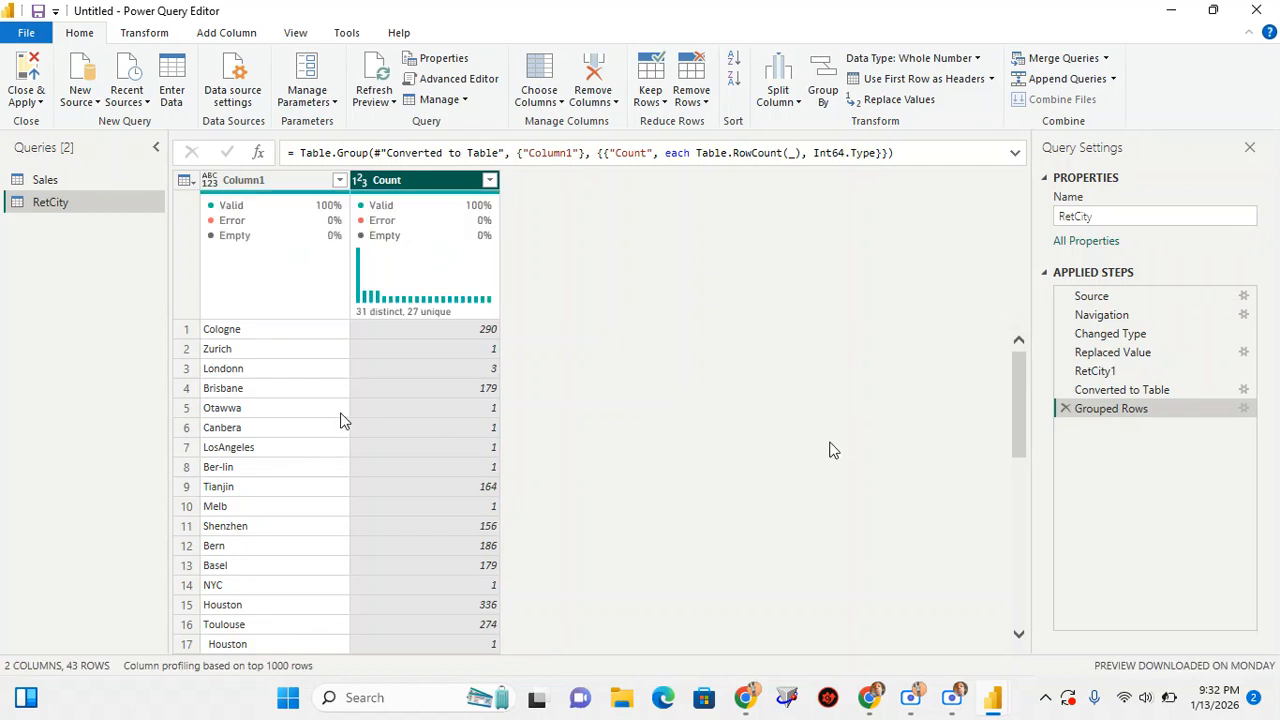
# Look over the grouped city names, and sort the table by Count in descending order
pyautogui.click(249, 328)
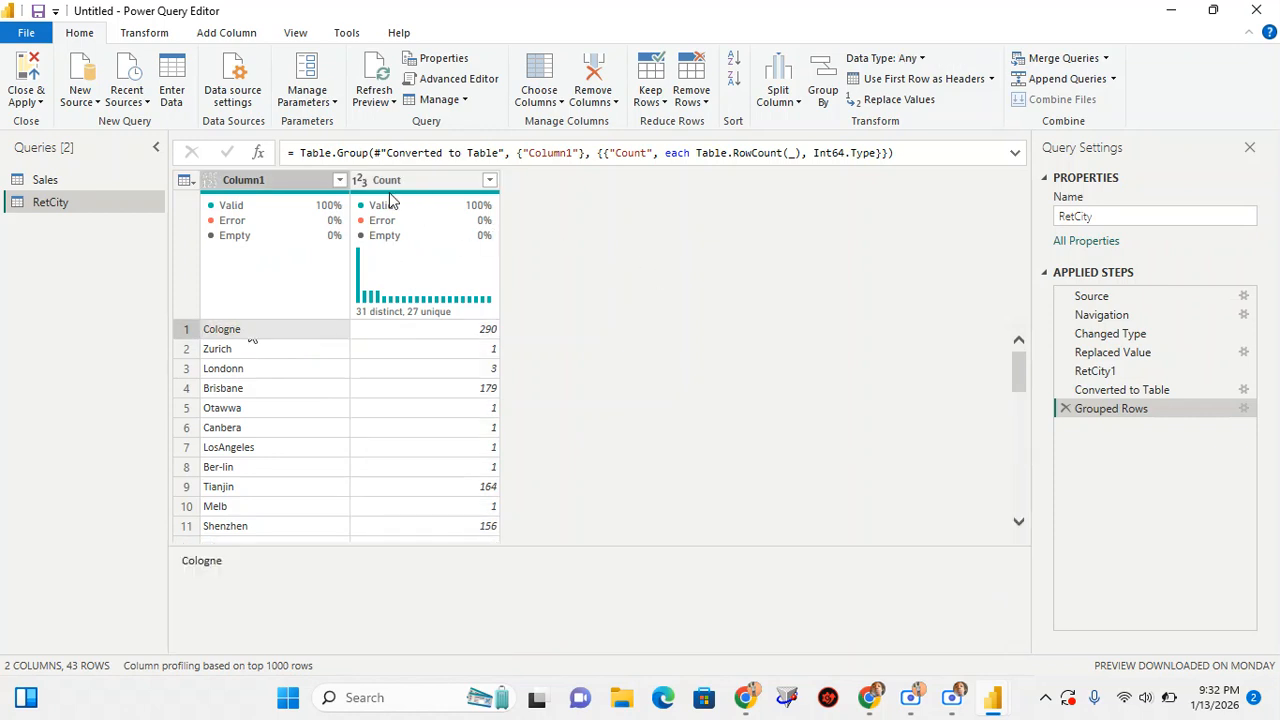
pyautogui.click(302, 179)
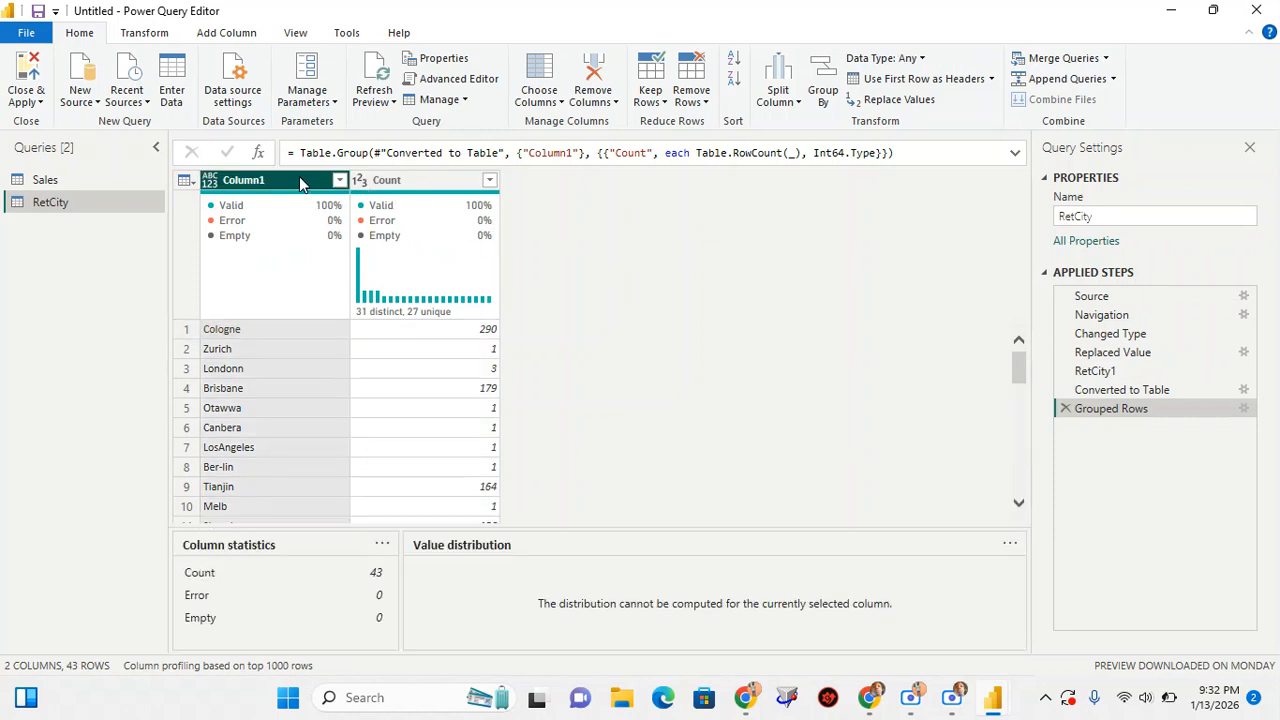
pyautogui.scroll(-5, 316, 328)
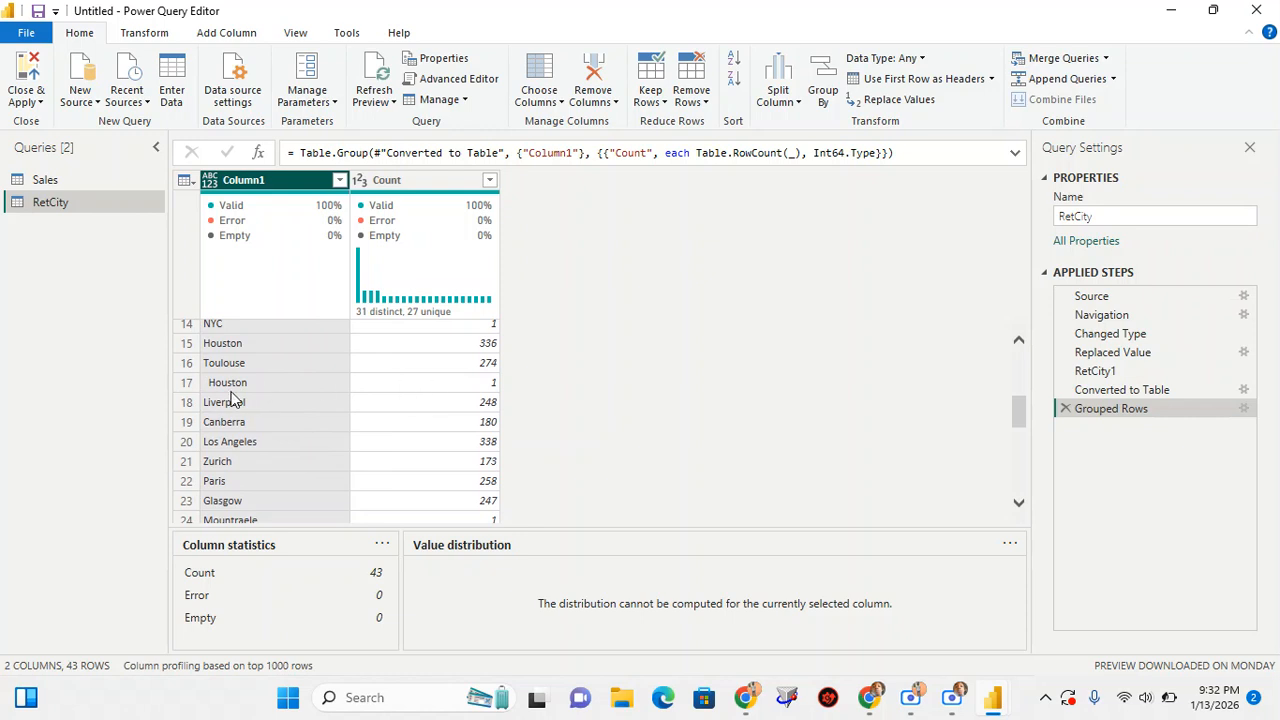
pyautogui.scroll(5, 232, 397)
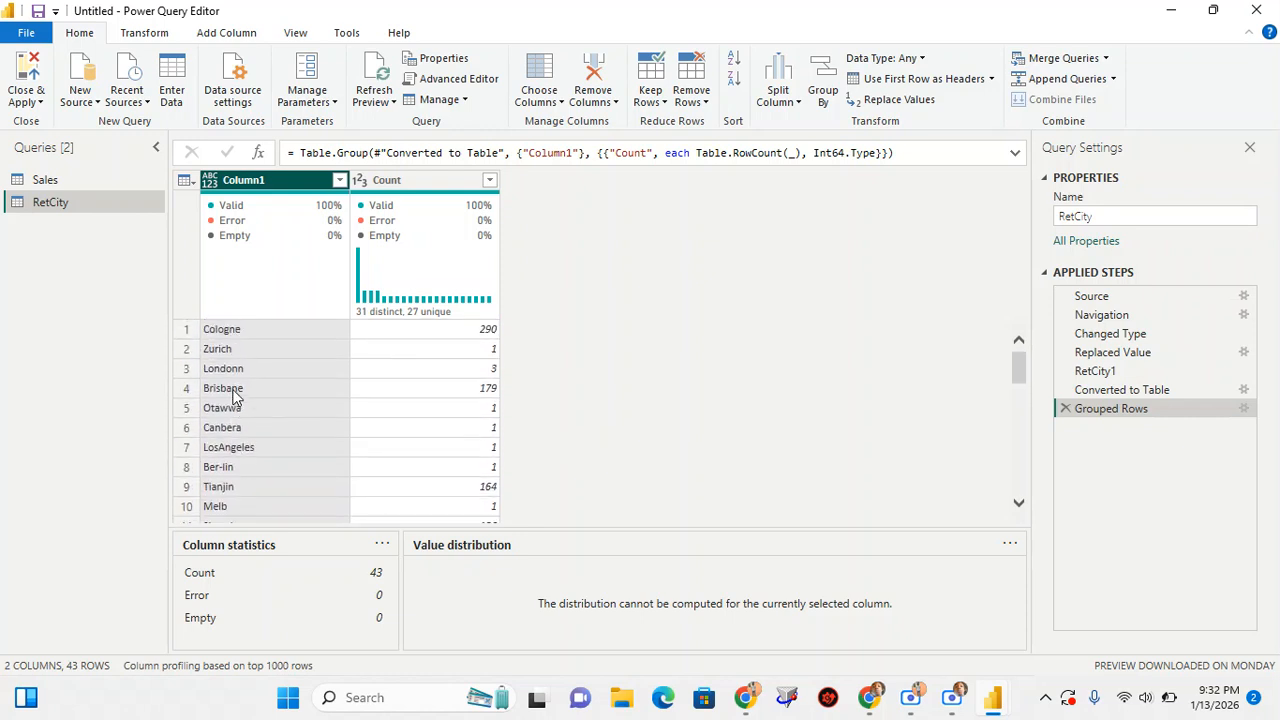
pyautogui.click(490, 180)
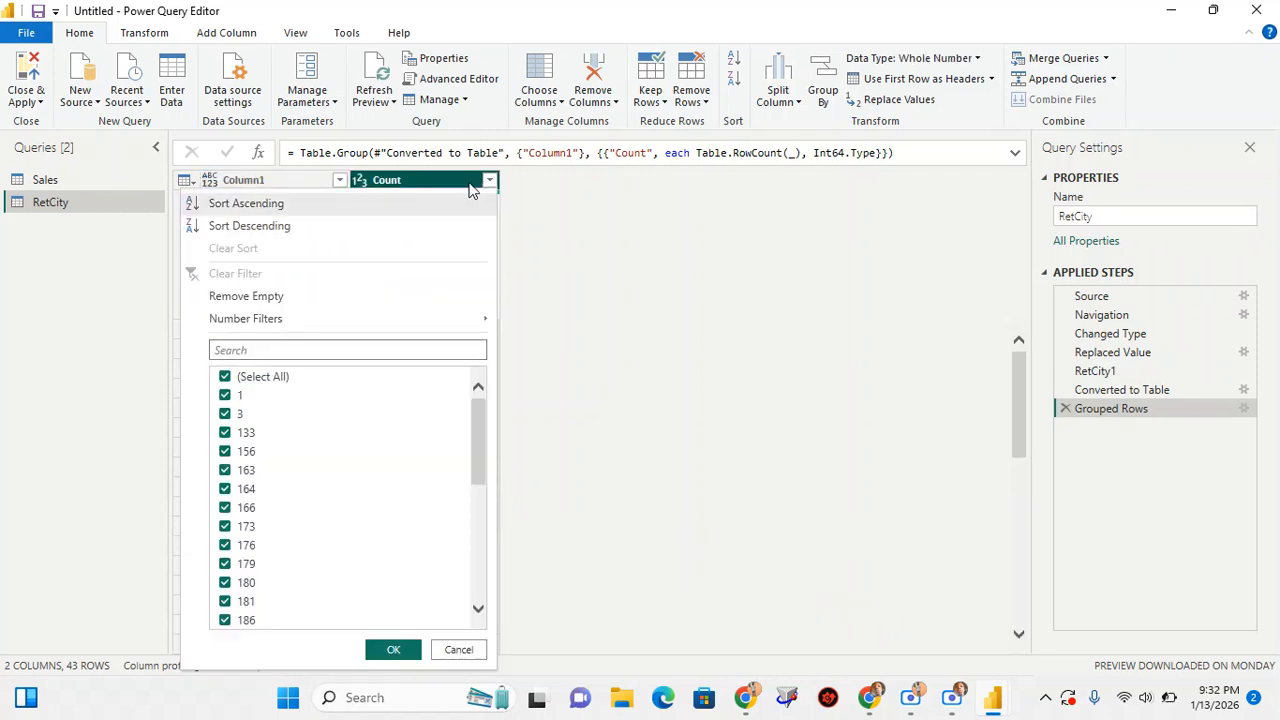
pyautogui.click(298, 225)
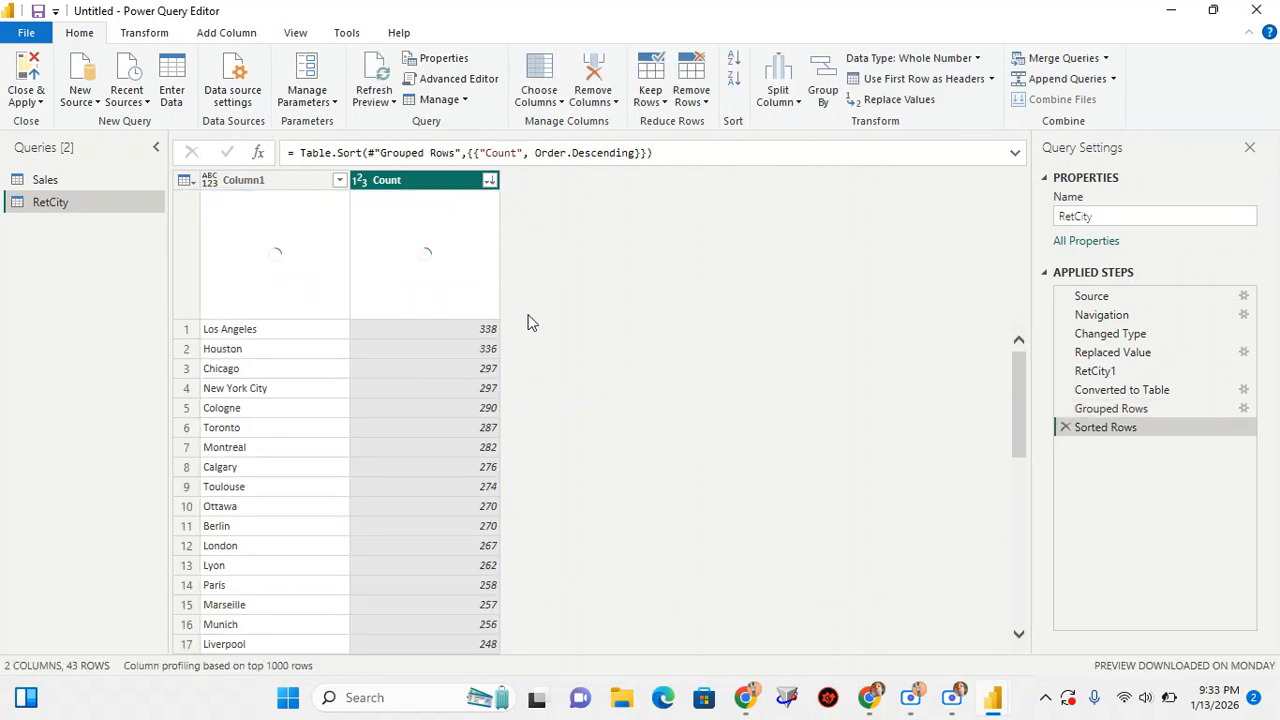
# Examine the sorted city list from the highest to the lowest counts, looking for misspelled or inconsistent names
pyautogui.scroll(-1, 392, 385)
pyautogui.scroll(-9, 390, 380)
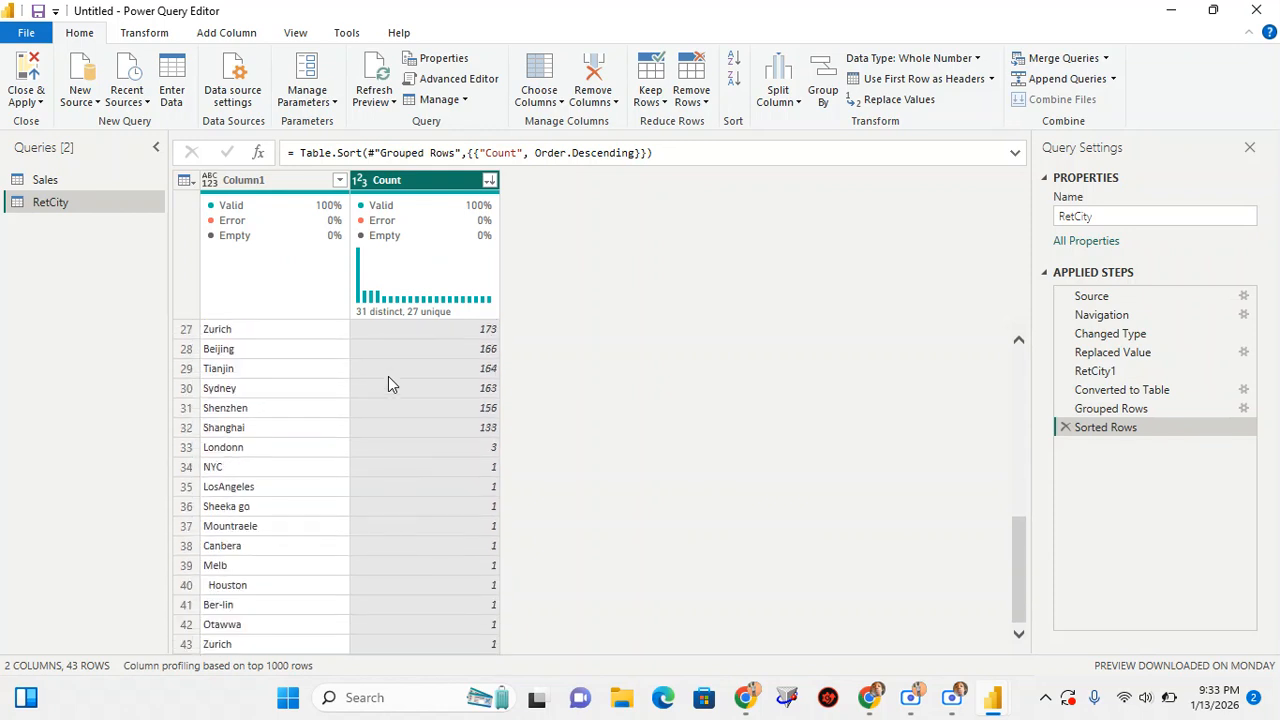
pyautogui.scroll(9, 388, 384)
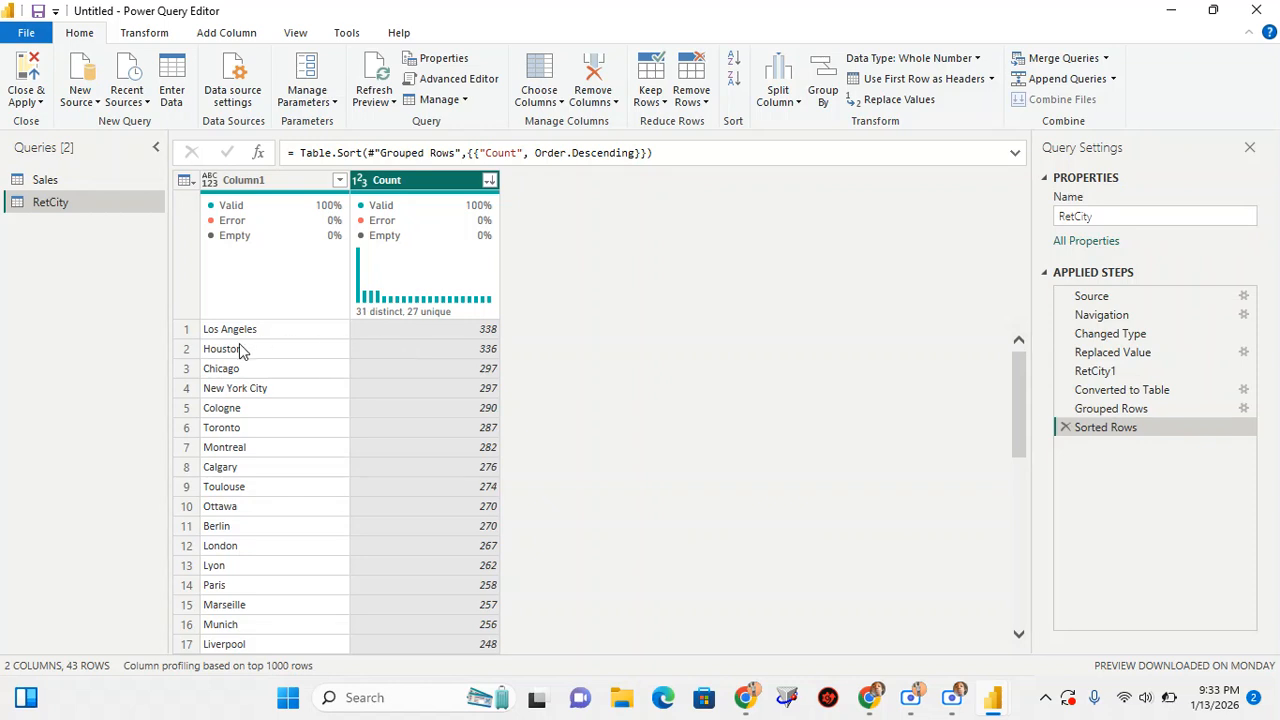
pyautogui.scroll(-1, 240, 450)
pyautogui.scroll(-5, 240, 450)
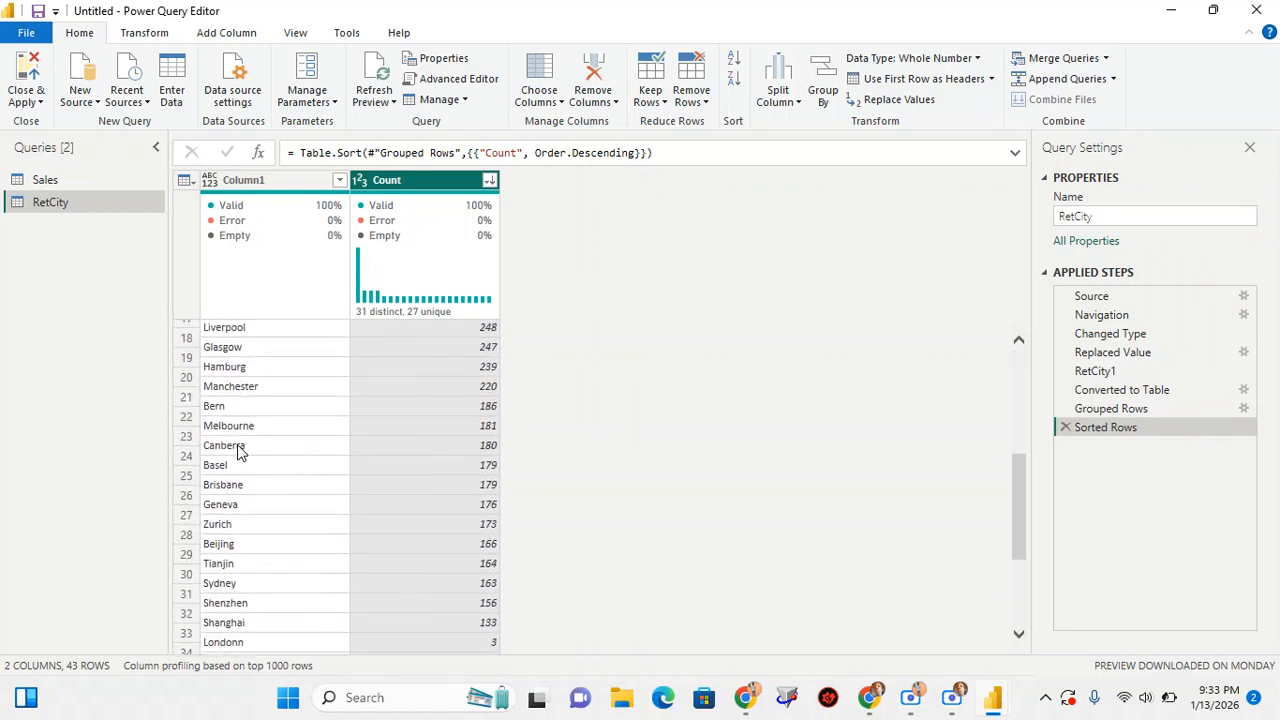
pyautogui.scroll(-1, 240, 455)
pyautogui.scroll(-2, 240, 455)
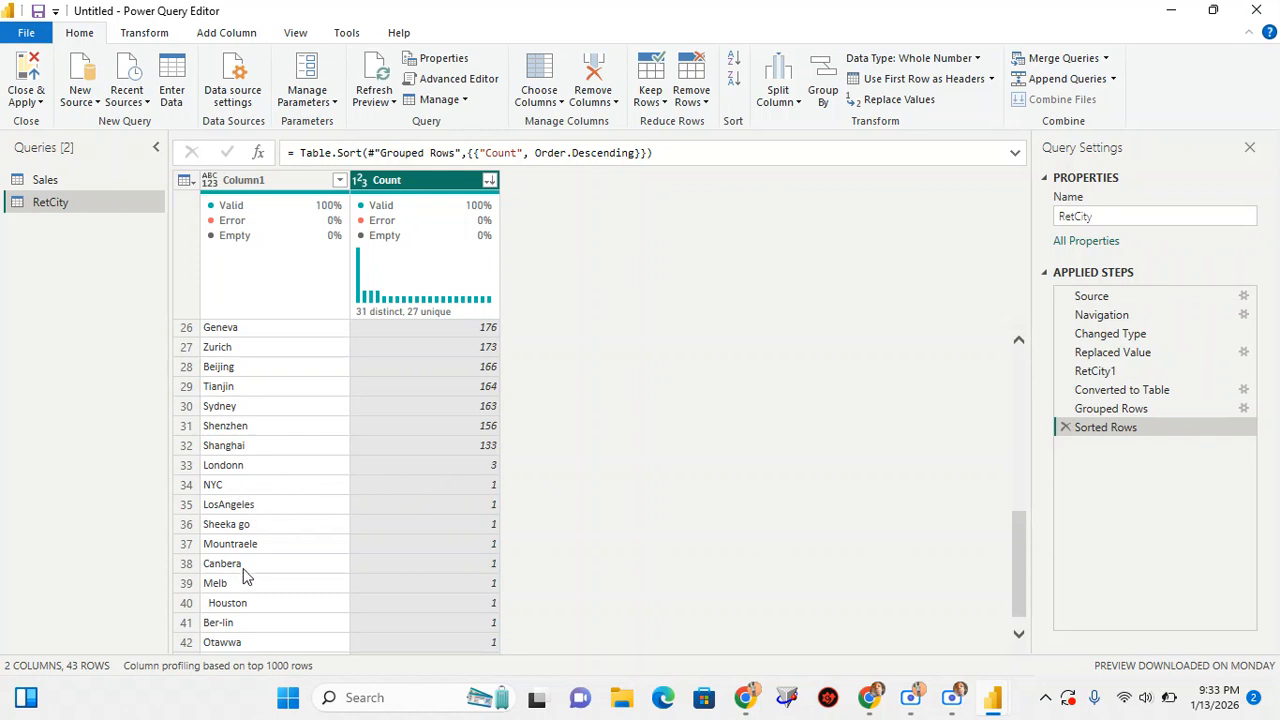
pyautogui.scroll(-1, 246, 576)
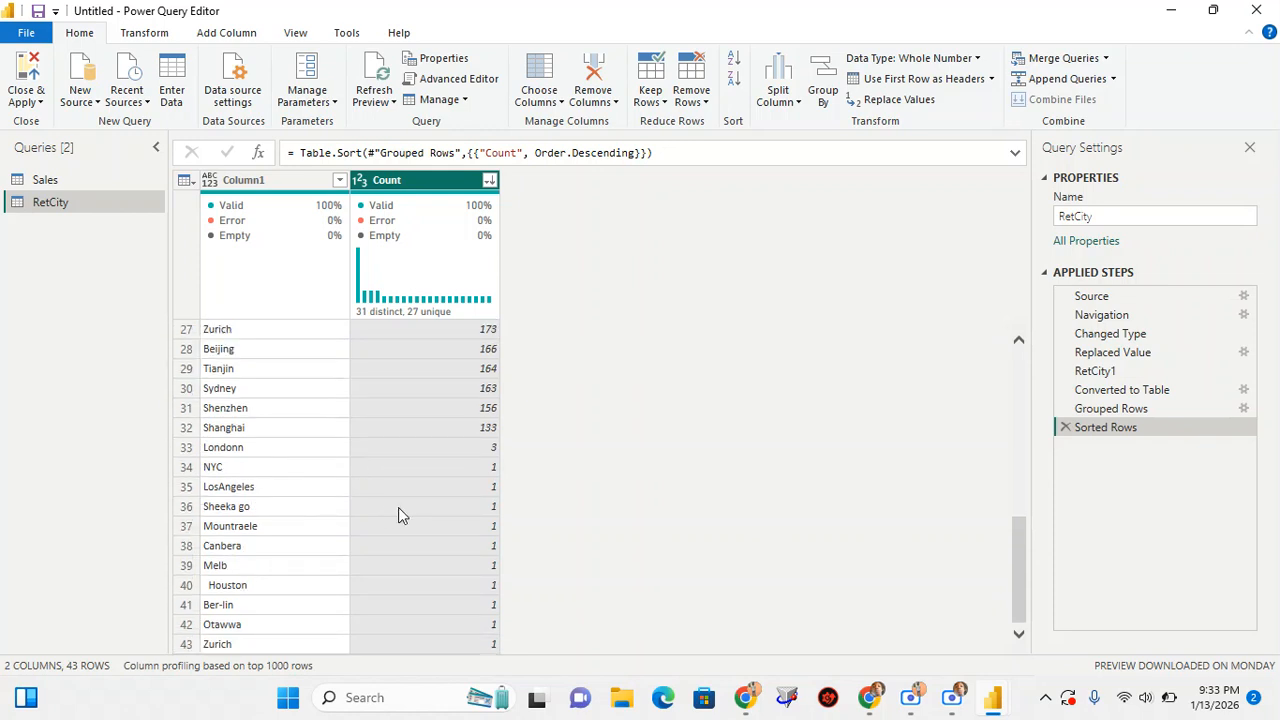
pyautogui.scroll(9, 398, 507)
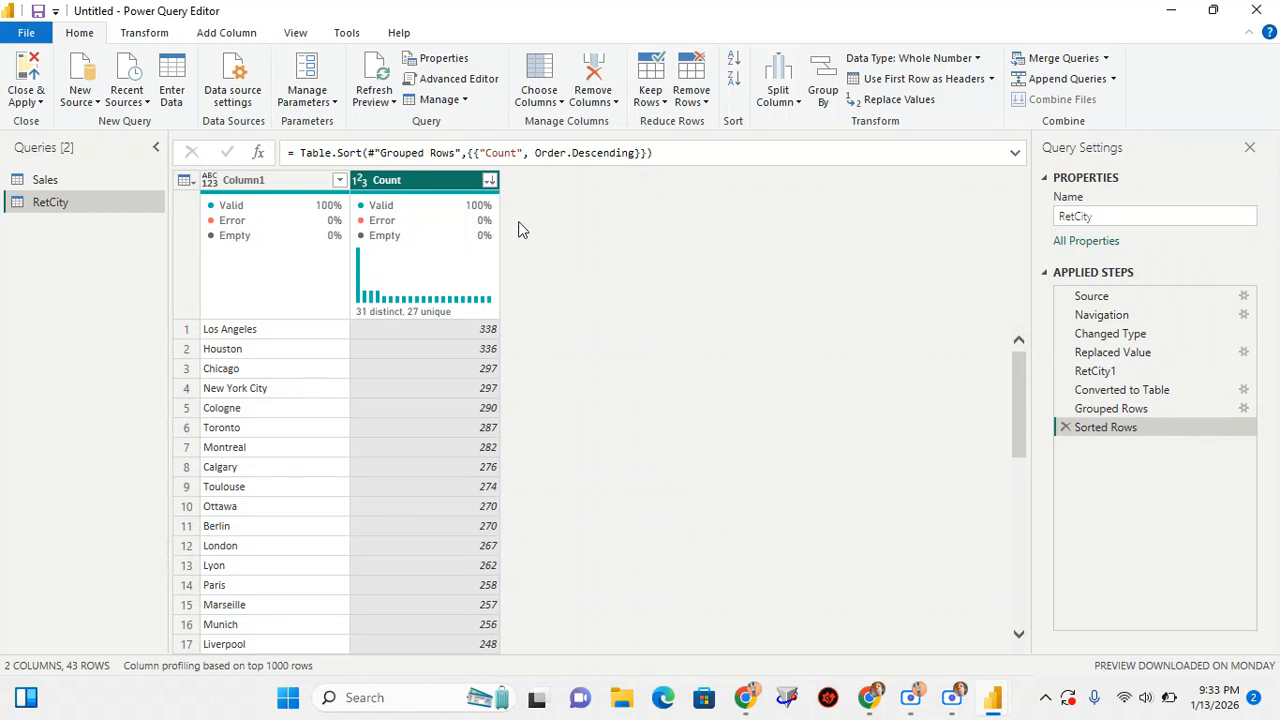
# Filter the grouped table to keep rows where Count is greater than 5, and review the remaining cities
pyautogui.click(489, 182)
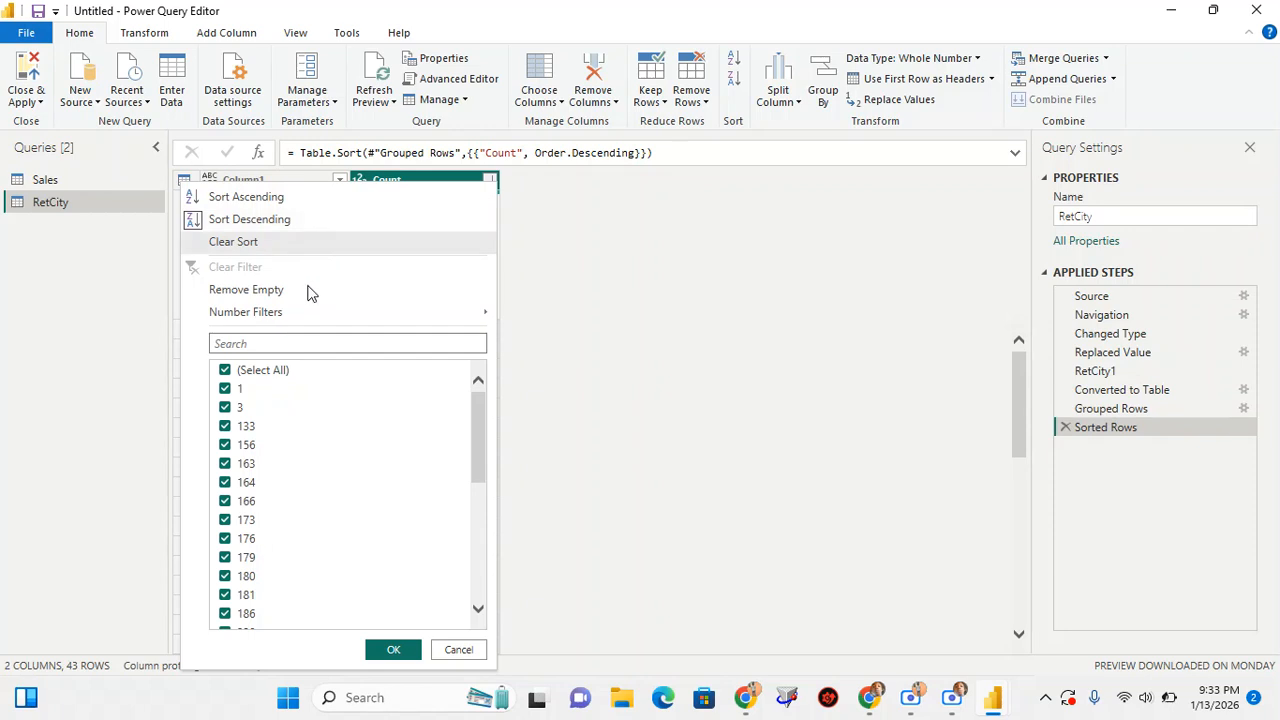
pyautogui.moveTo(307, 311)
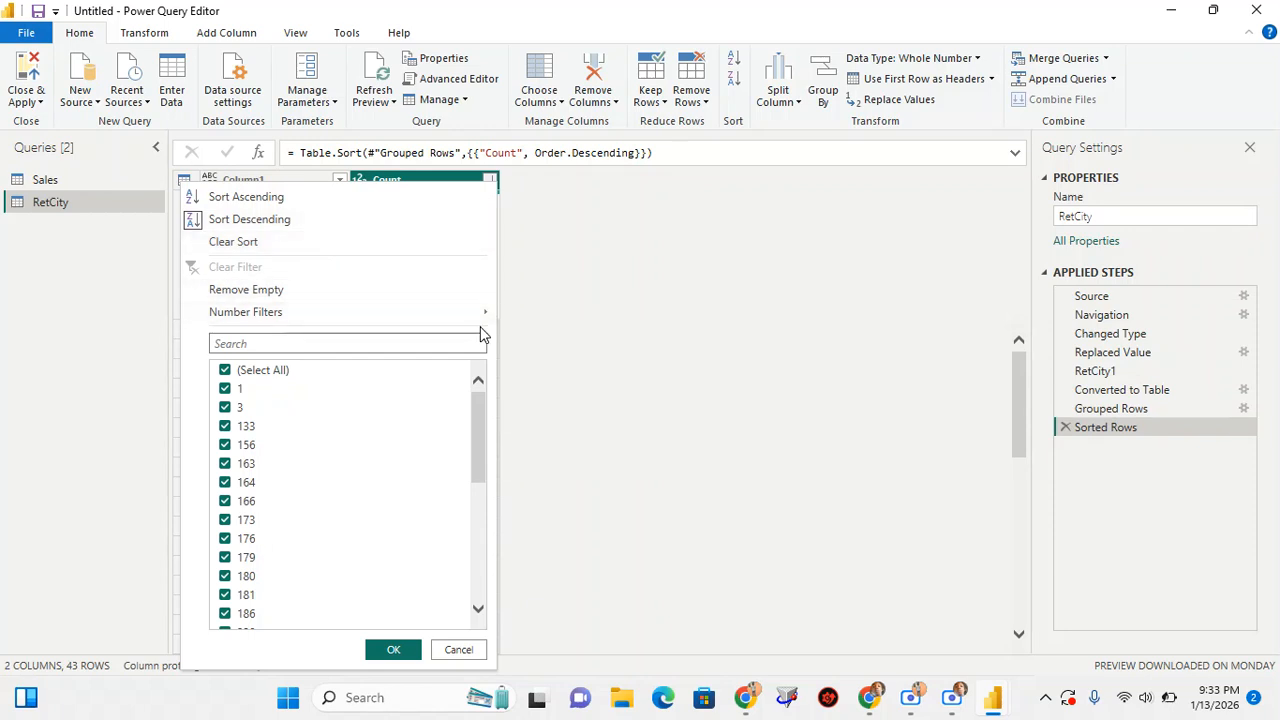
pyautogui.moveTo(474, 314)
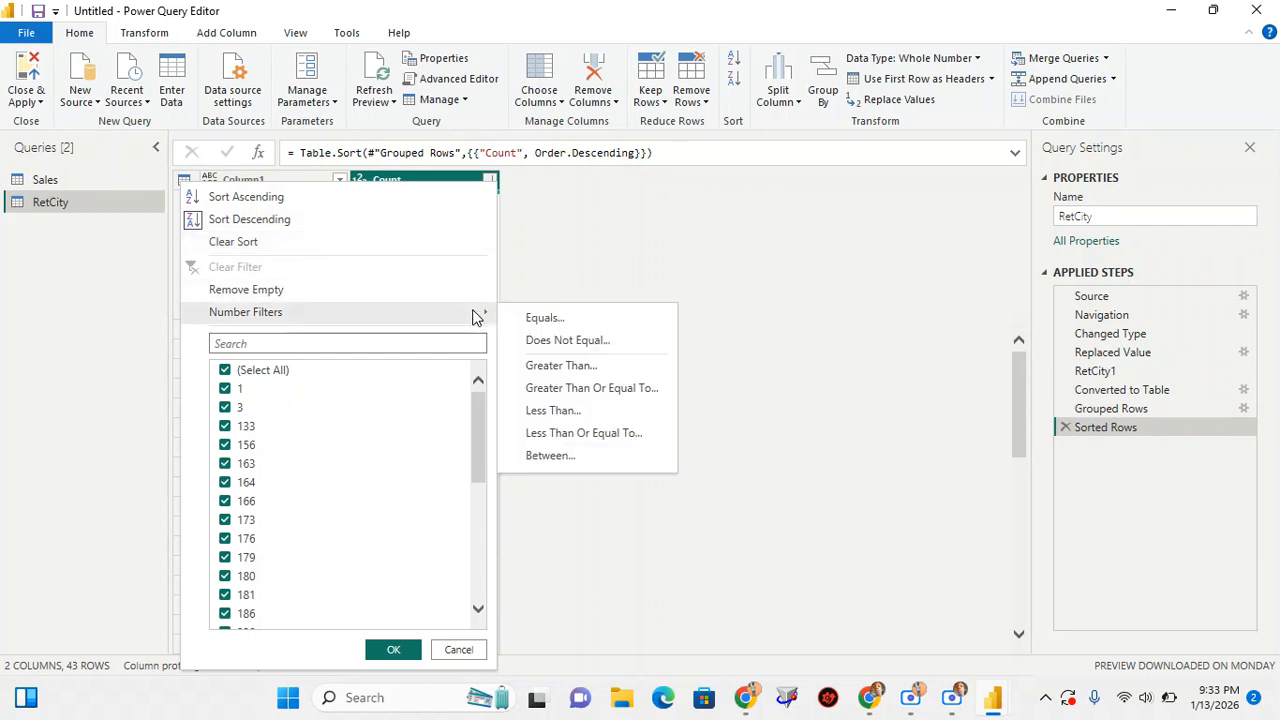
pyautogui.click(535, 366)
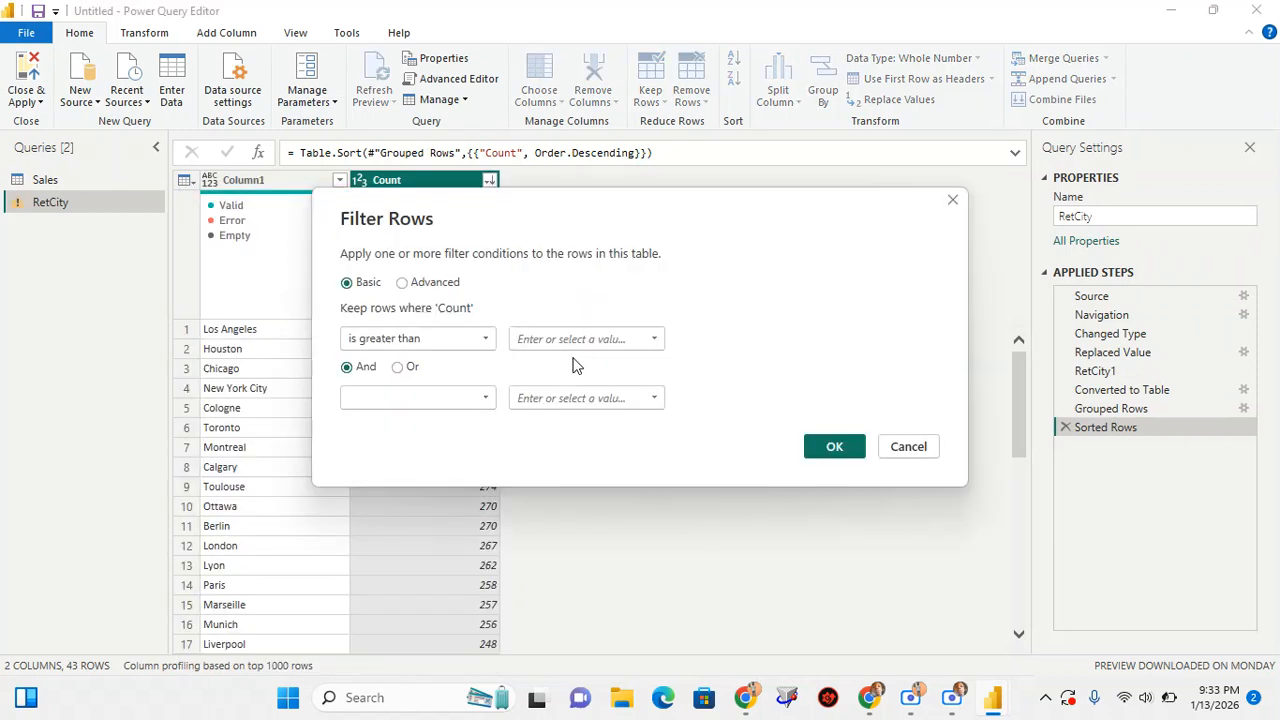
pyautogui.click(566, 342)
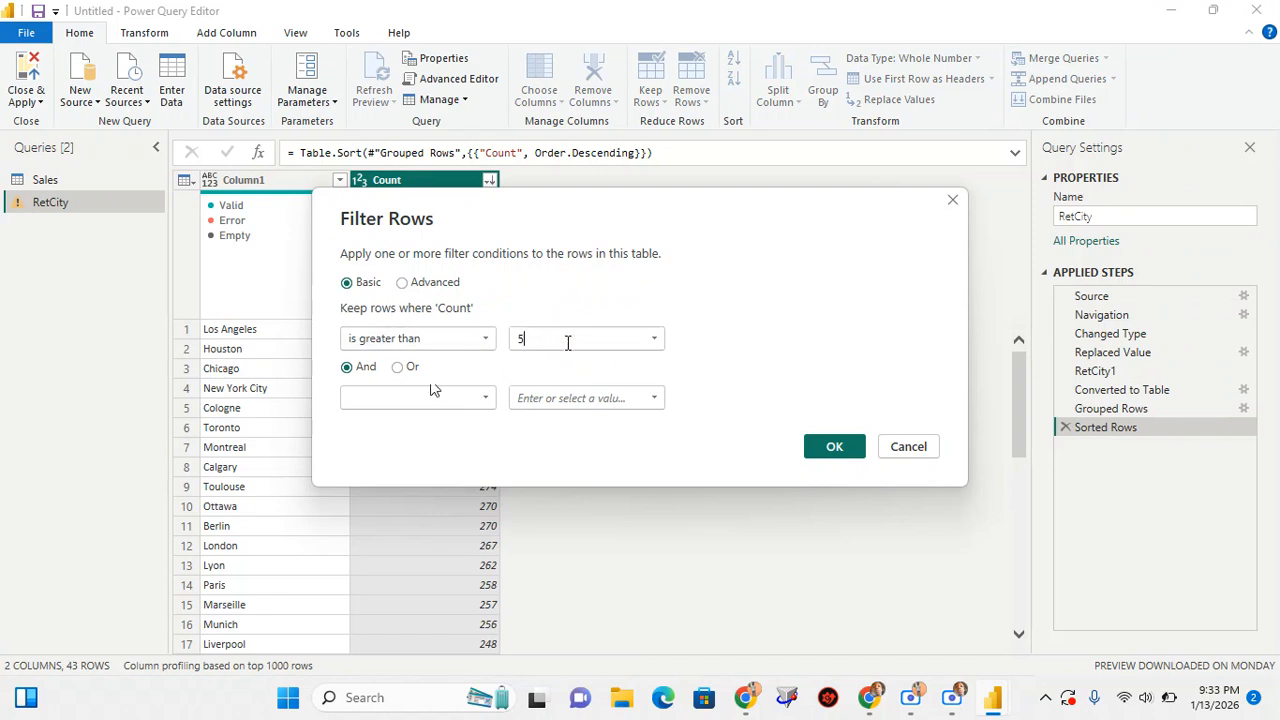
pyautogui.click(834, 447)
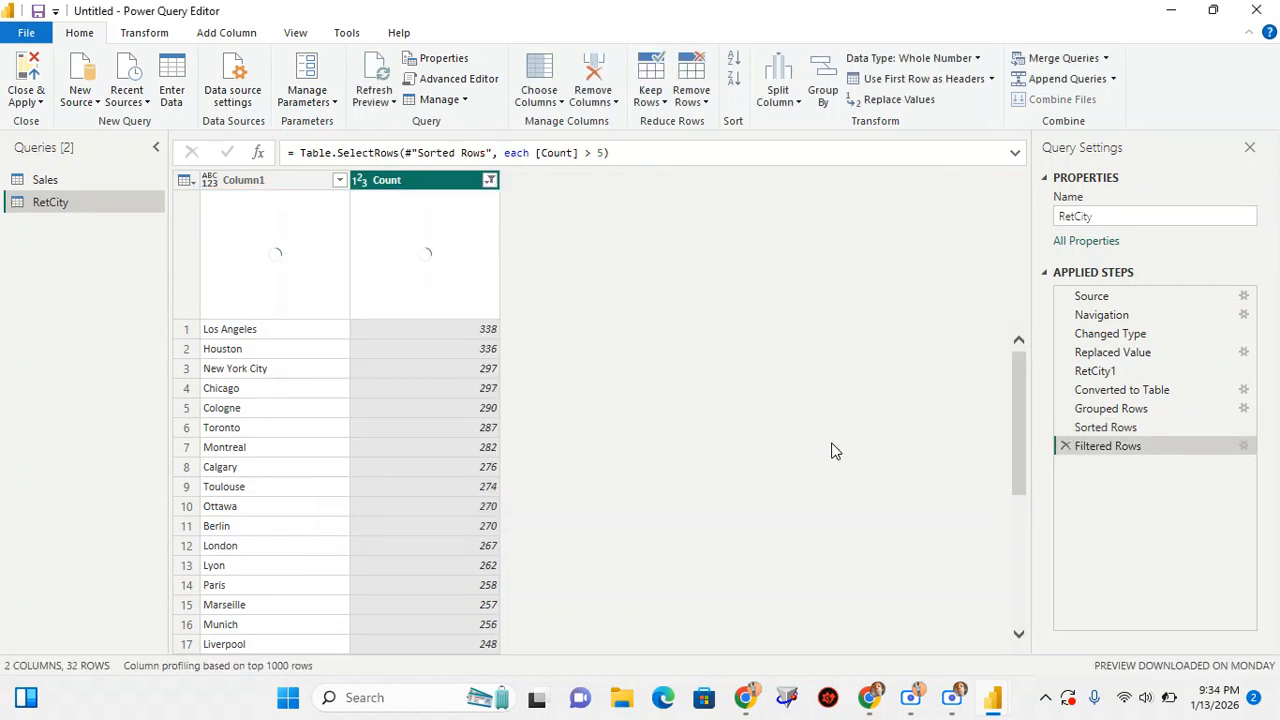
pyautogui.scroll(-5, 446, 396)
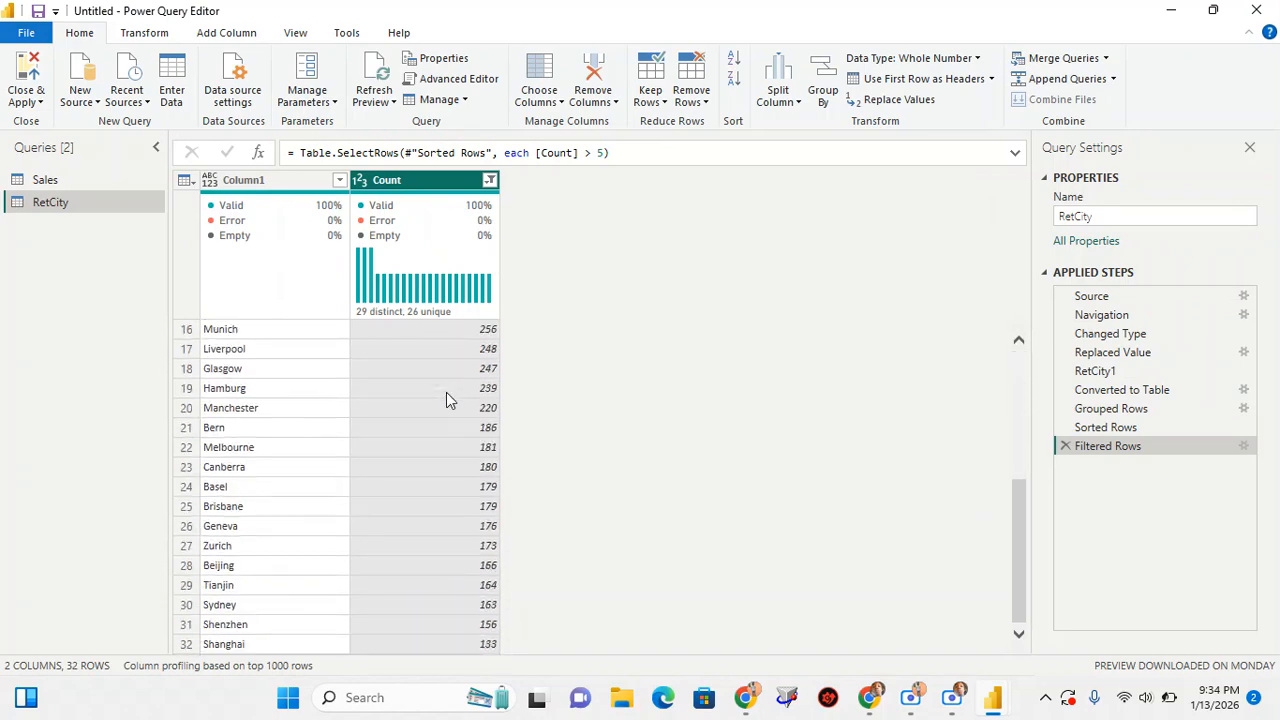
pyautogui.scroll(5, 446, 398)
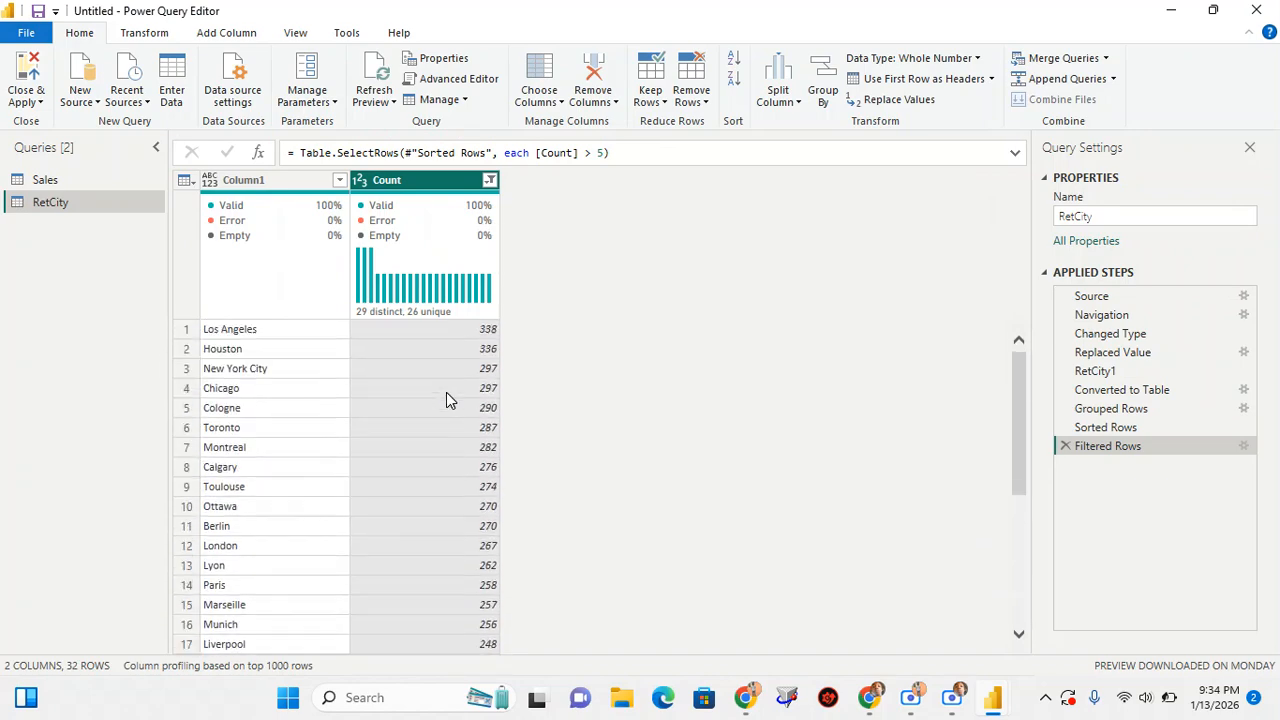
pyautogui.scroll(-1, 446, 392)
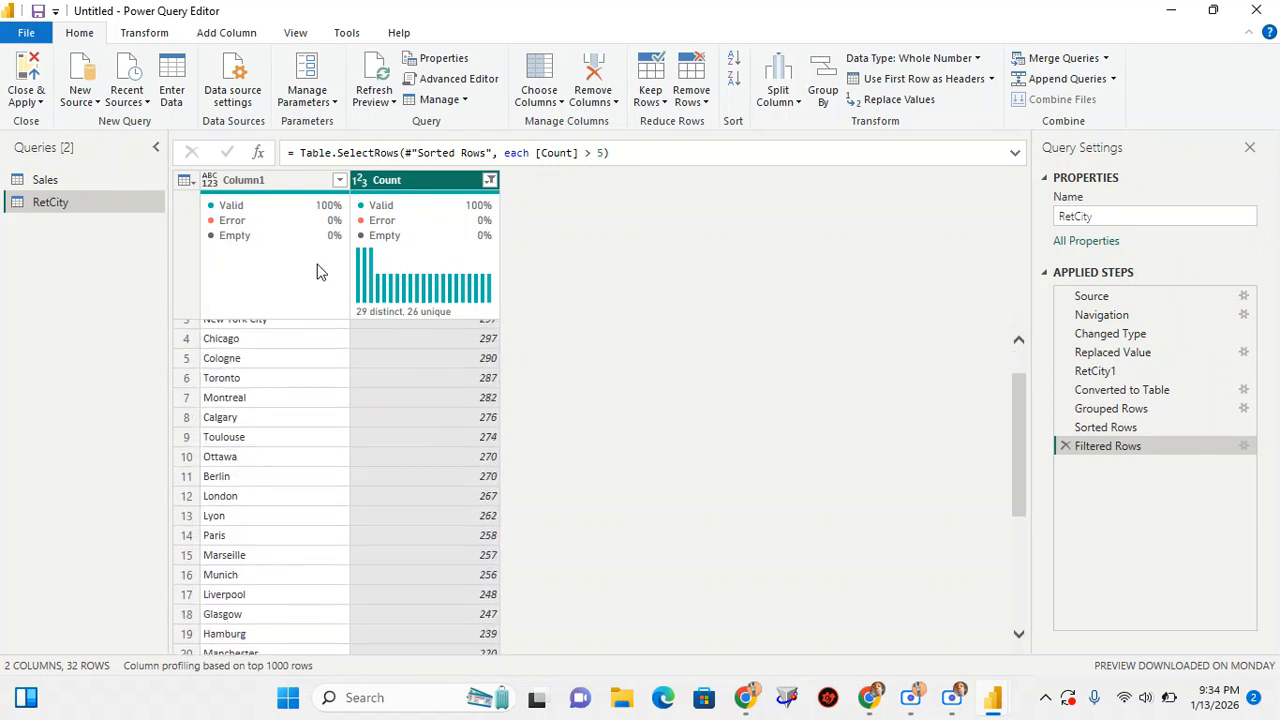
pyautogui.scroll(1, 248, 375)
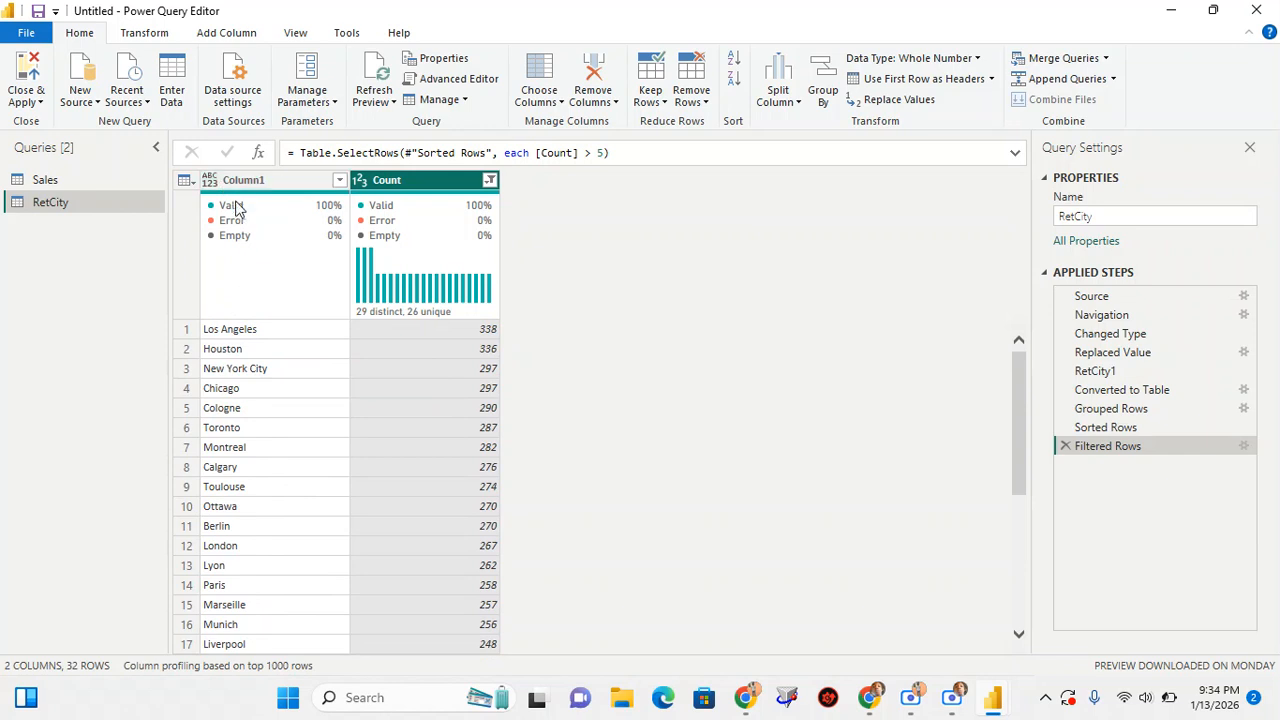
# Set the data type of Column1 in the grouped city table to Text, and look through the city list
pyautogui.click(209, 184)
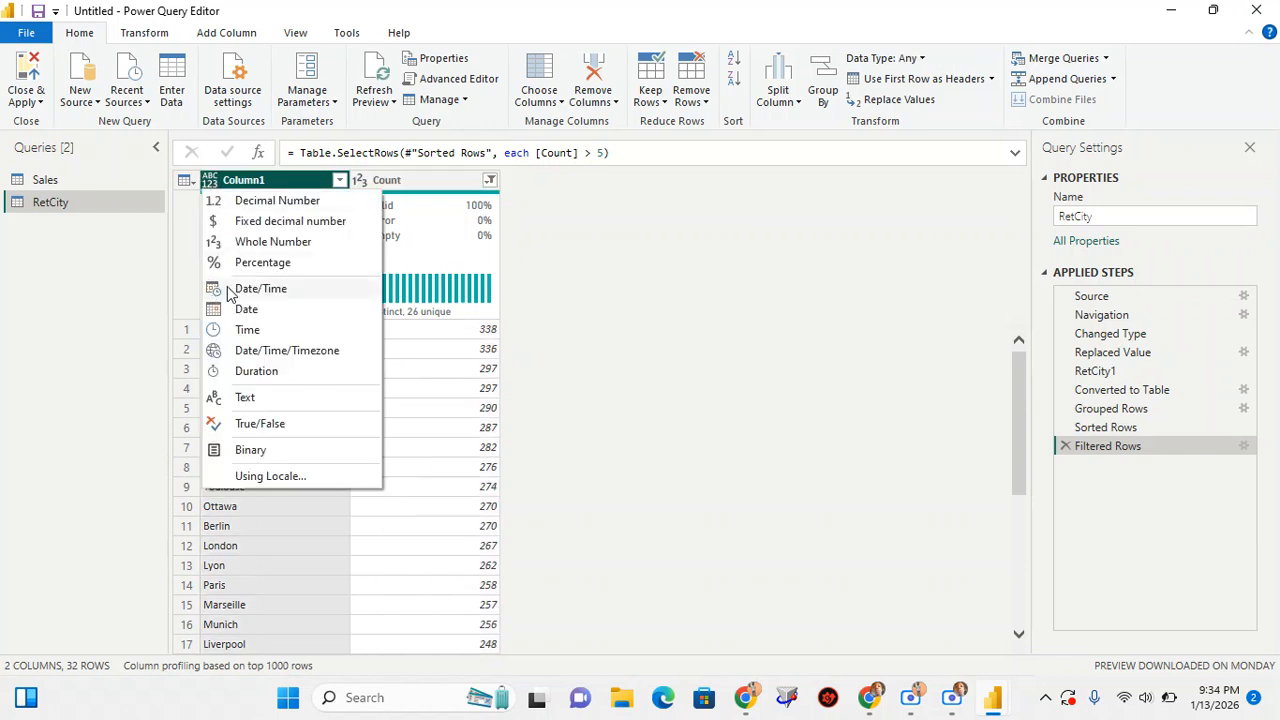
pyautogui.click(246, 398)
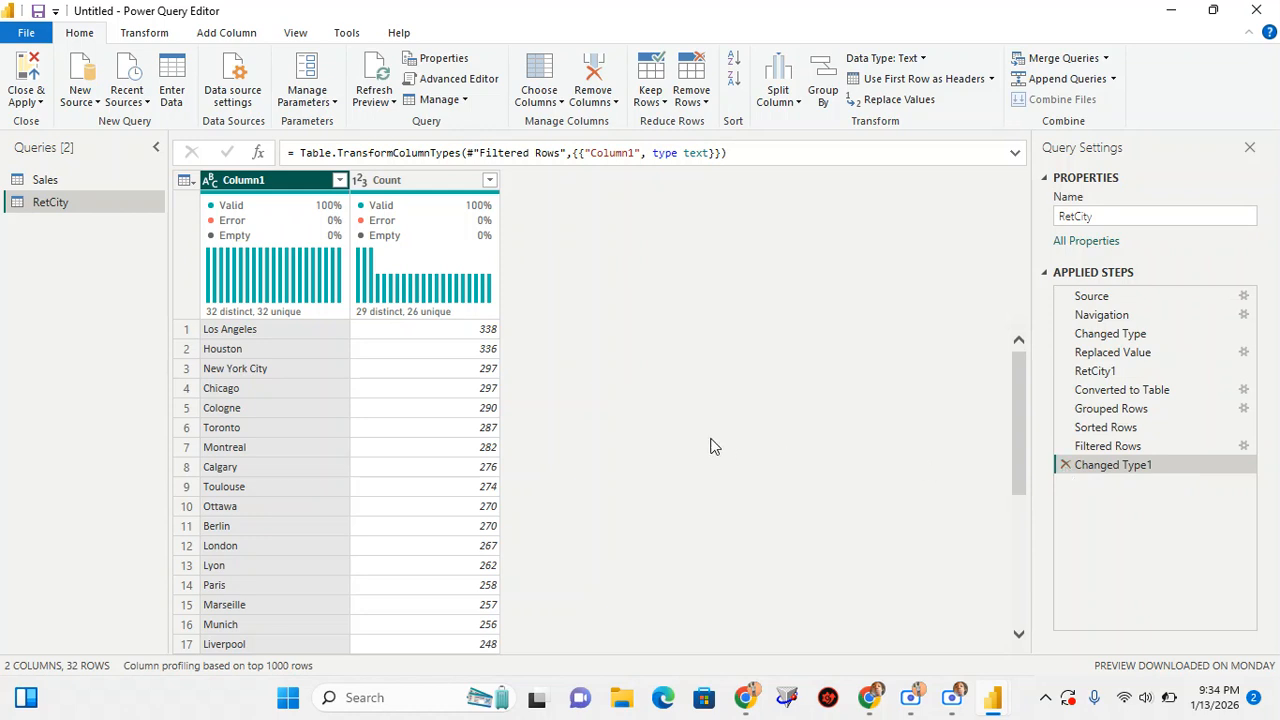
pyautogui.scroll(-3, 308, 461)
pyautogui.scroll(-3, 308, 461)
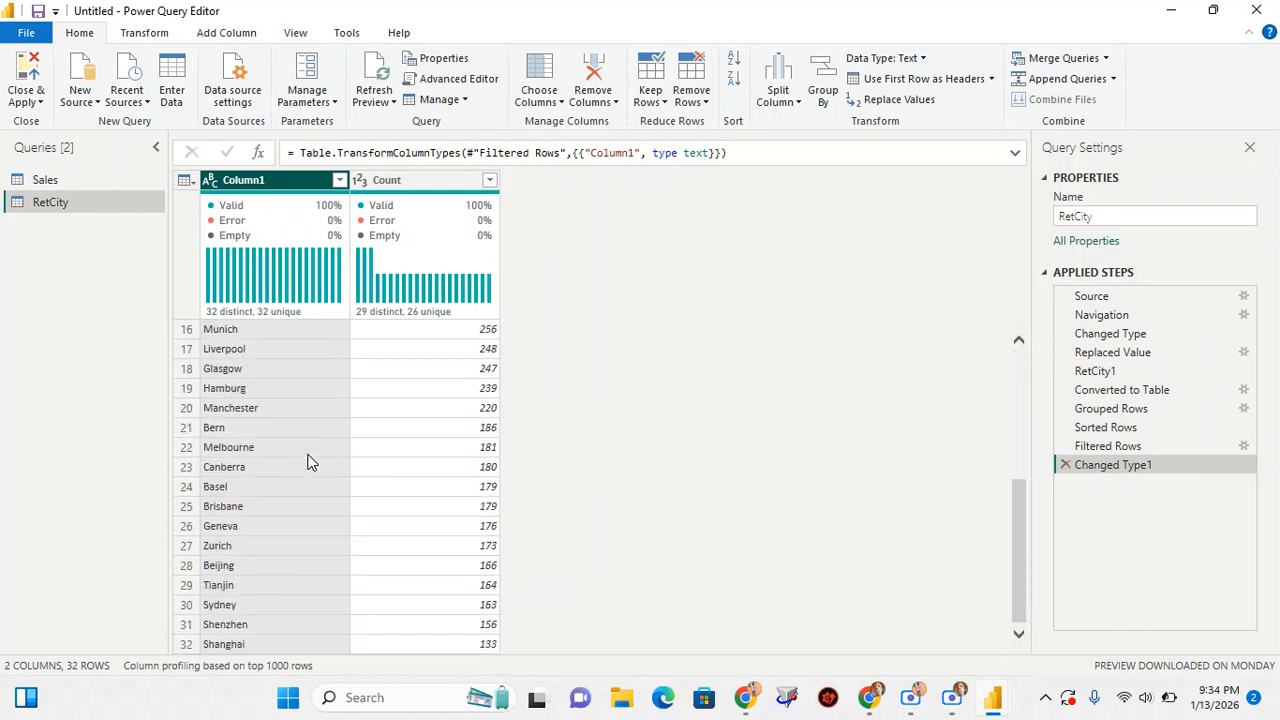
pyautogui.scroll(5, 308, 461)
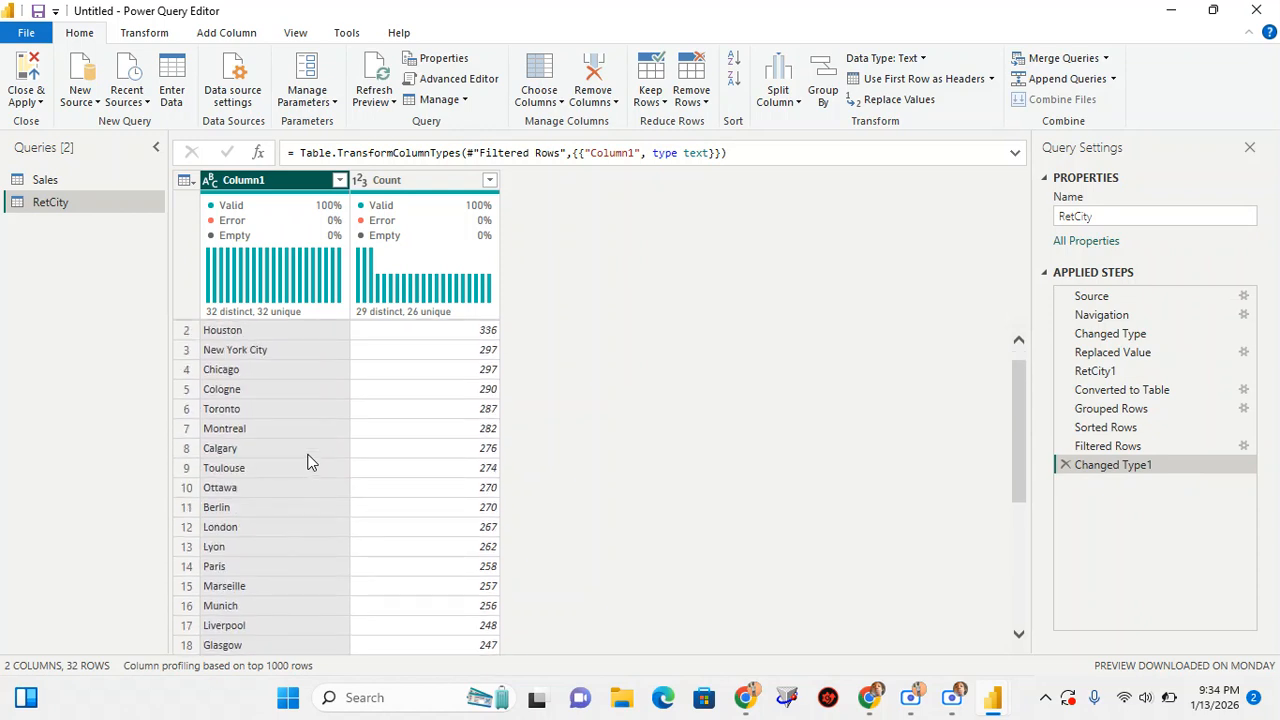
# Rename the RetCity query as City and its Column1 as Cities
pyautogui.doubleClick(57, 205)
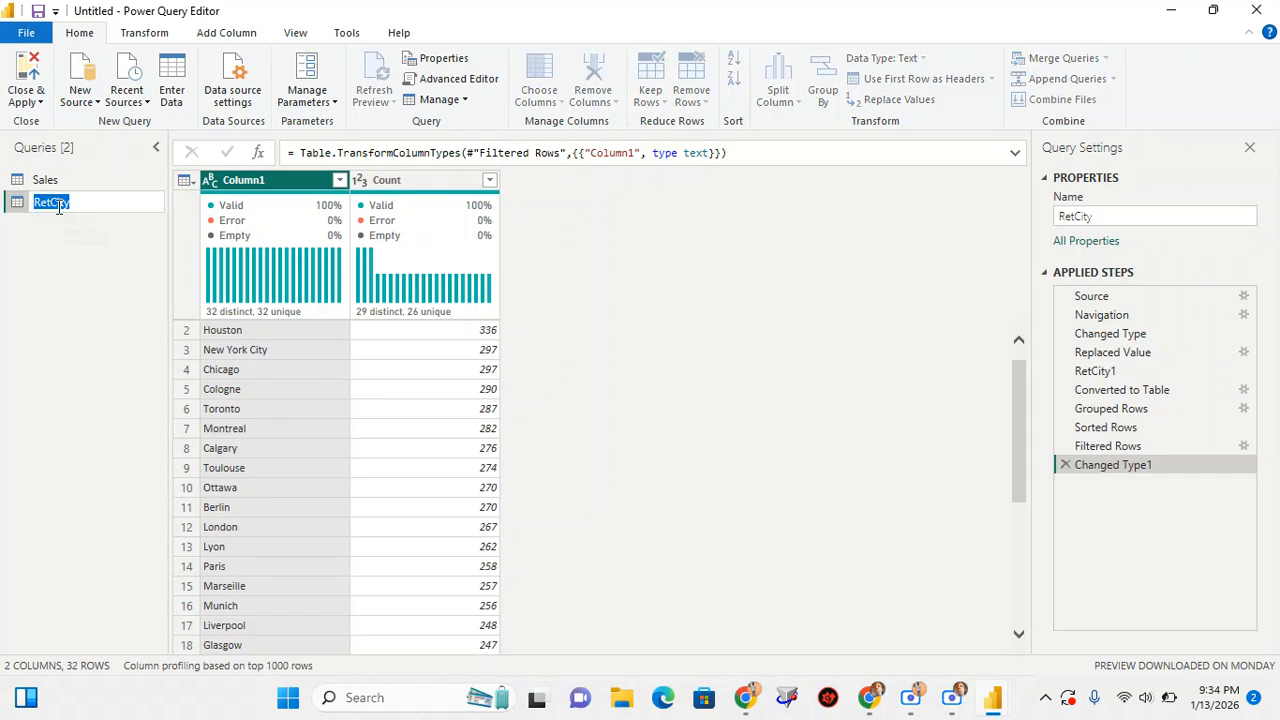
pyautogui.write('Ci')
pyautogui.press('Return')
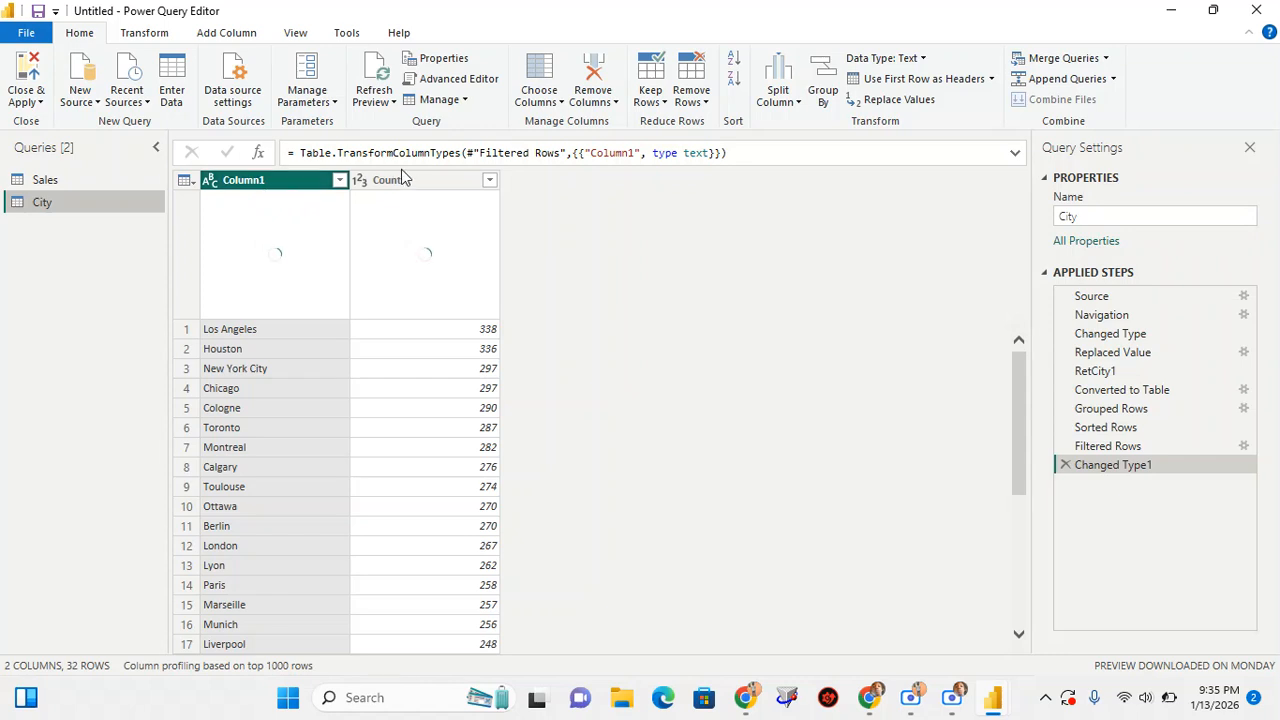
pyautogui.doubleClick(262, 182)
pyautogui.write('Cities')
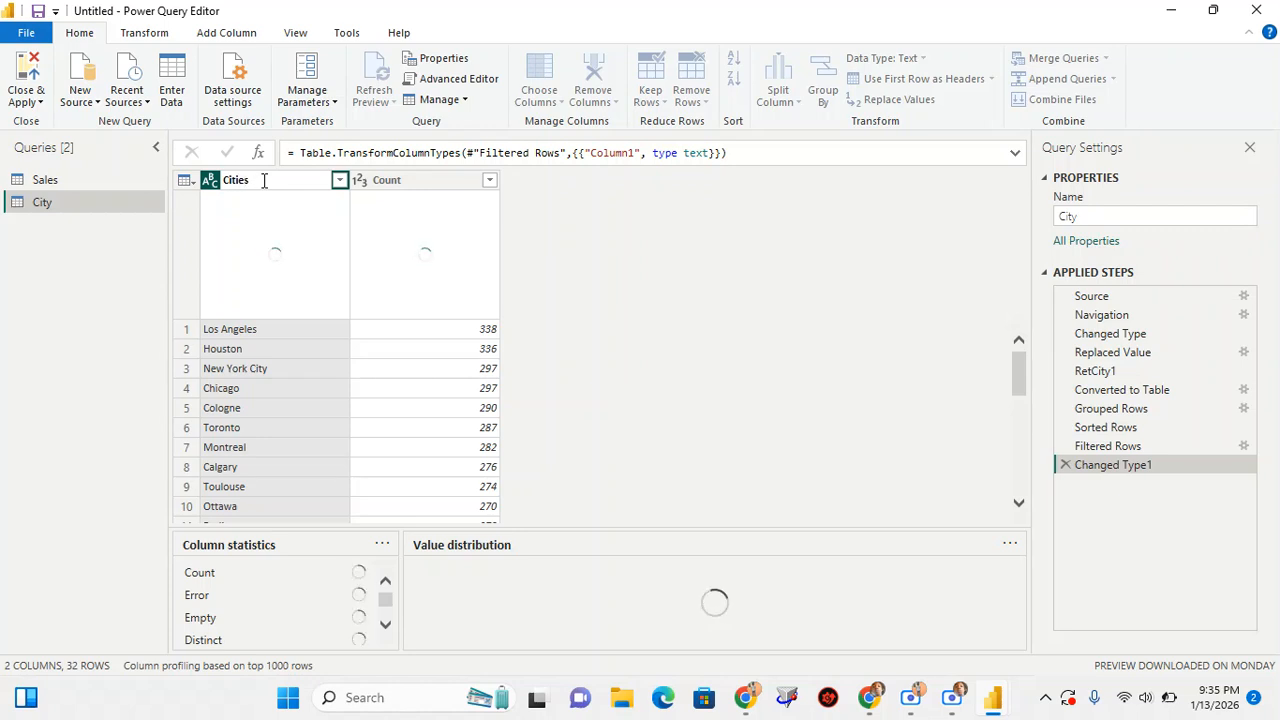
pyautogui.press('Return')
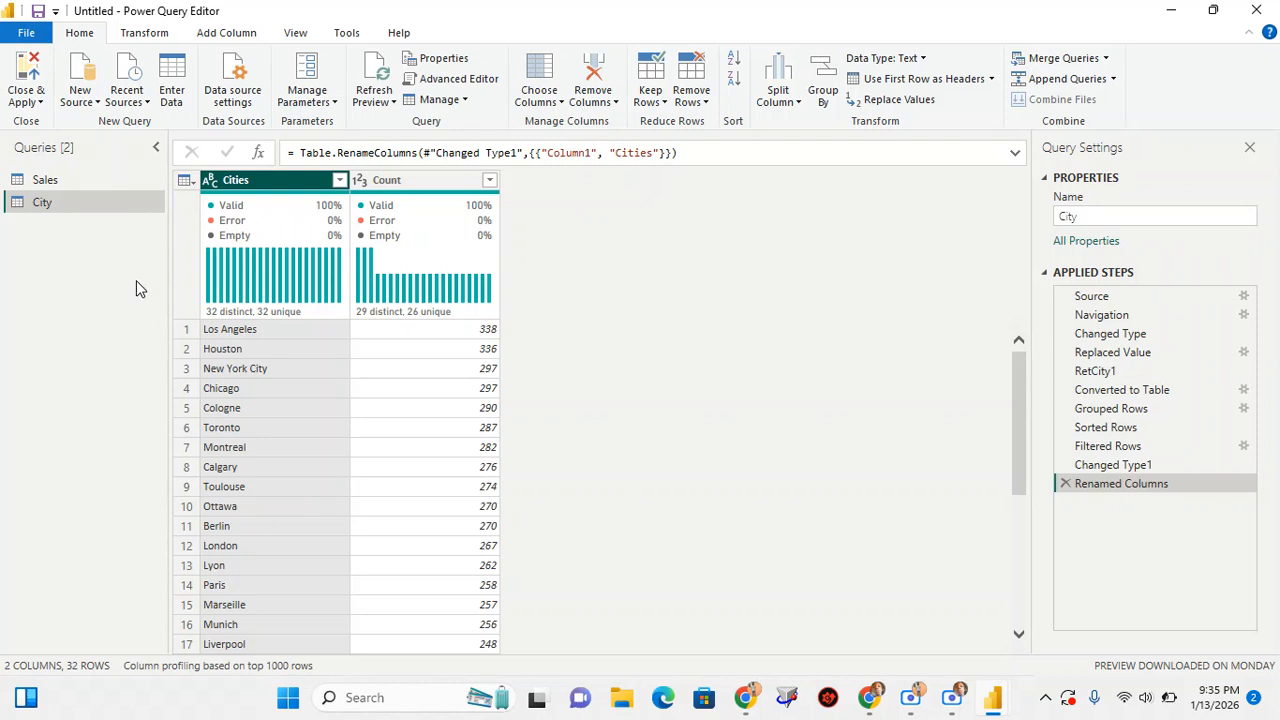
# Merge the Sales query with the City query, matching RetCity to Cities with a Left Outer join
pyautogui.click(60, 178)
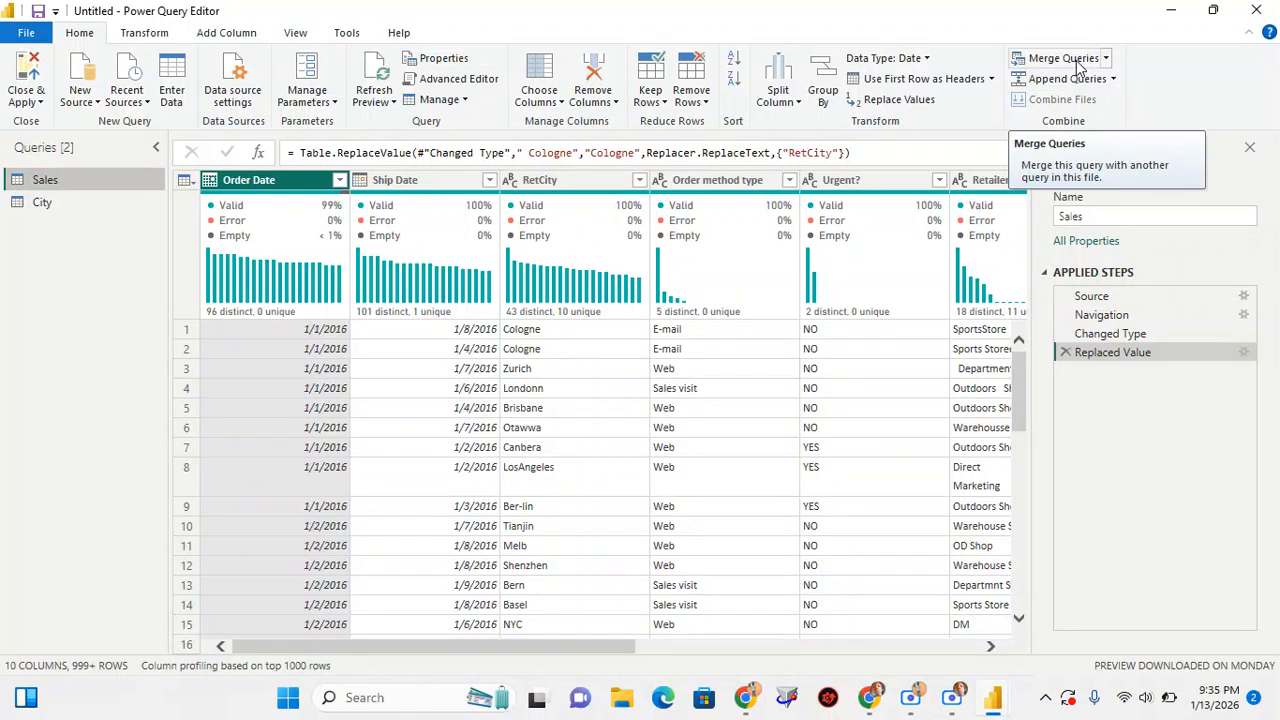
pyautogui.click(1106, 60)
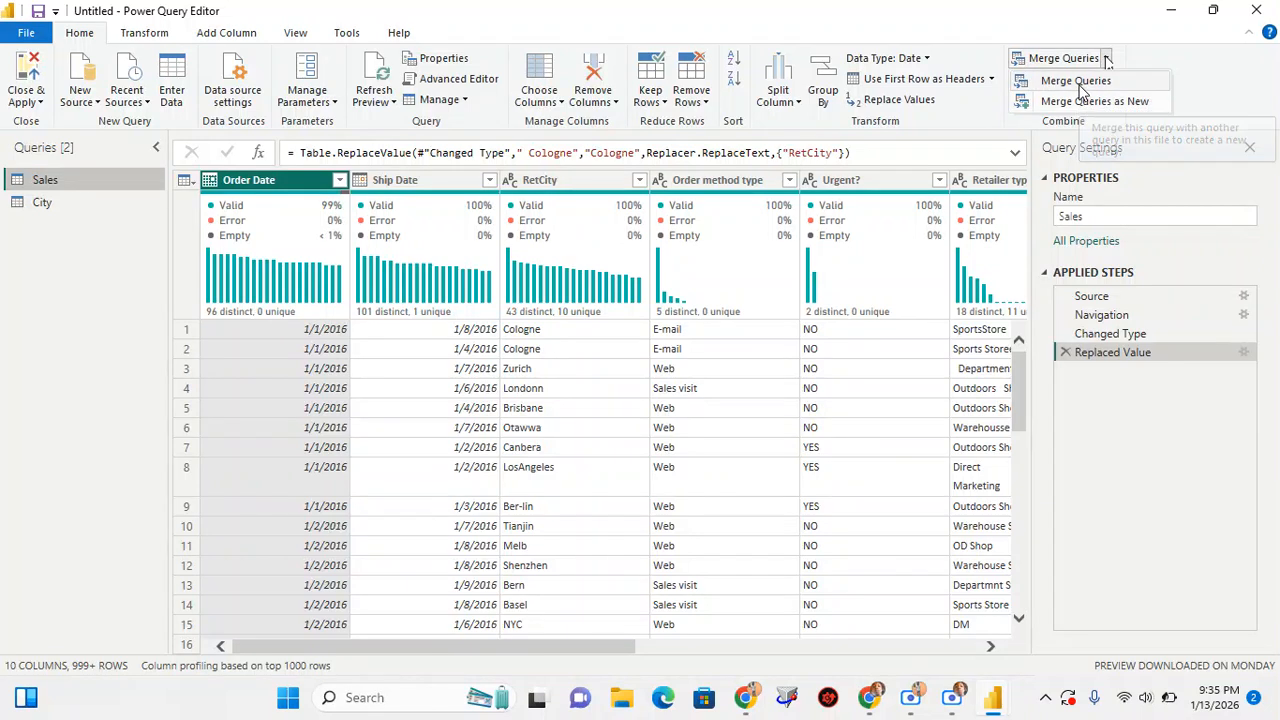
pyautogui.click(1076, 84)
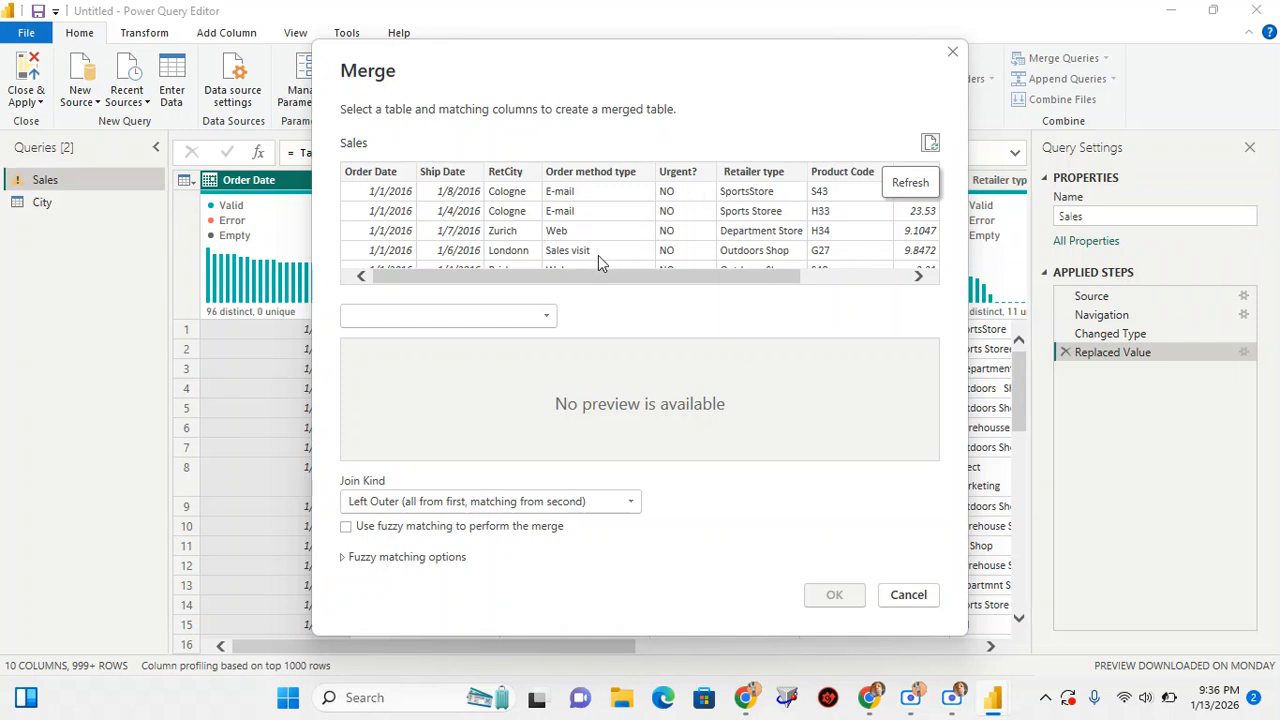
pyautogui.click(505, 173)
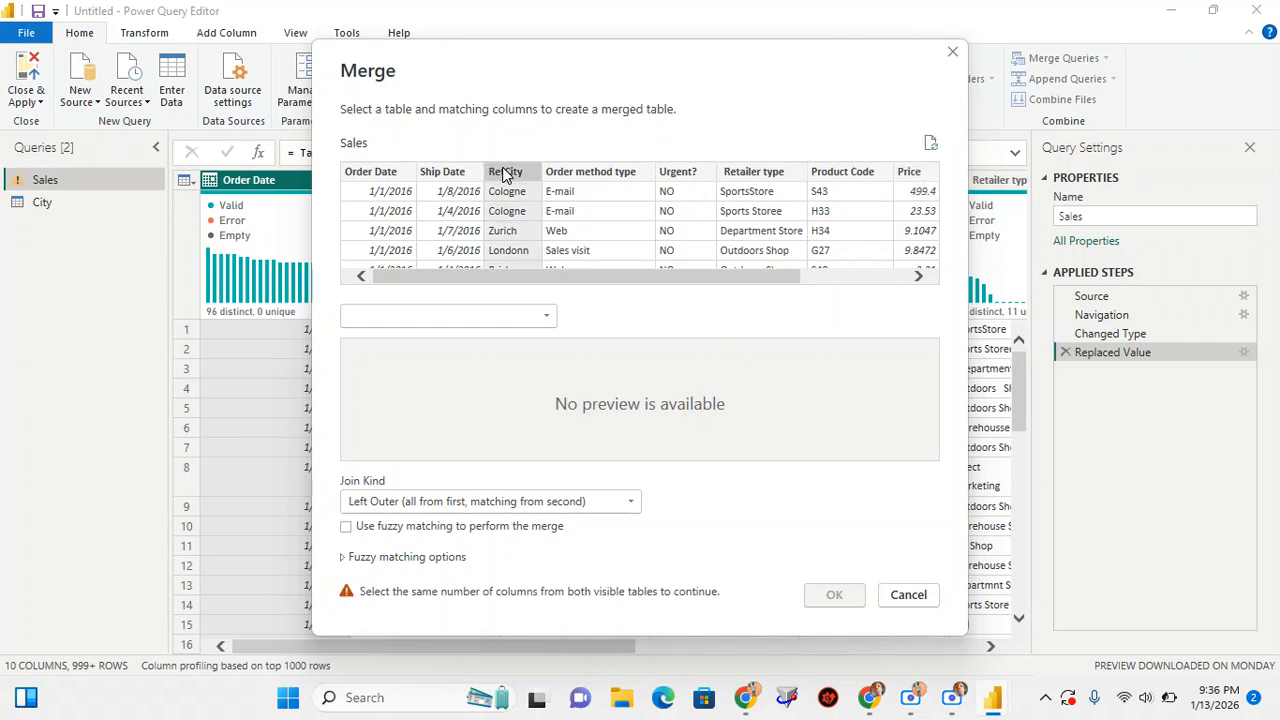
pyautogui.click(463, 315)
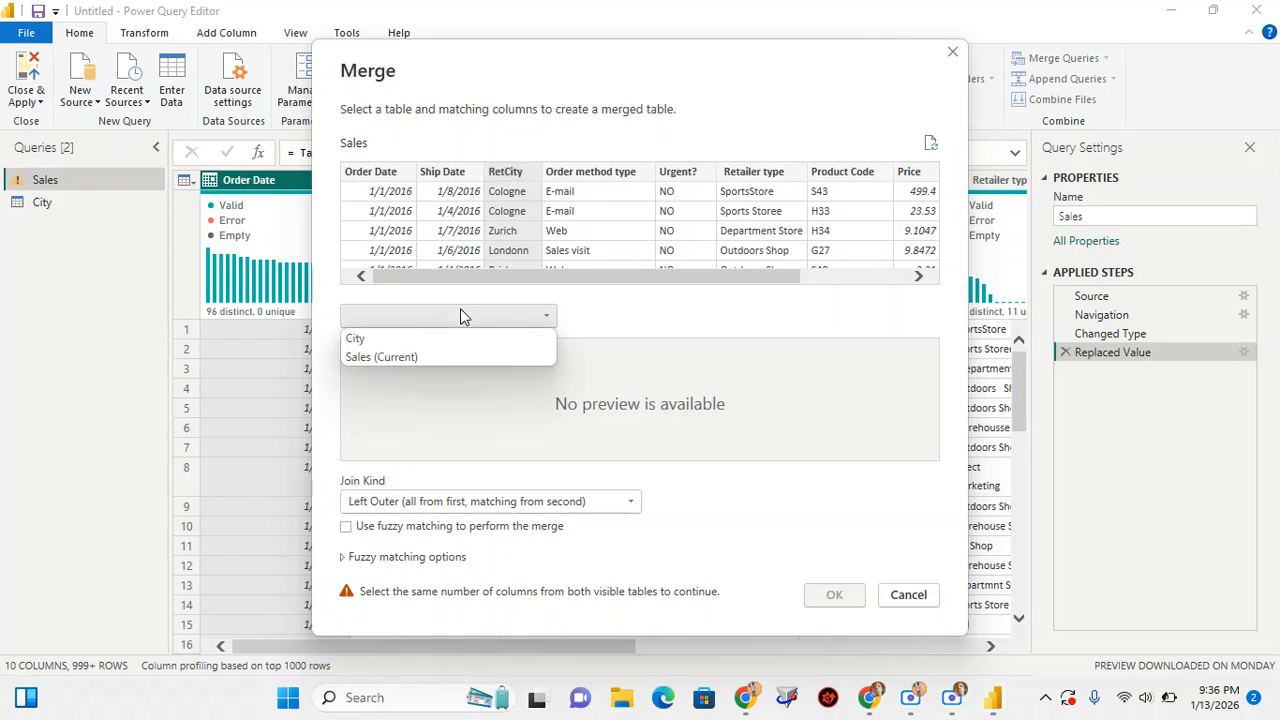
pyautogui.click(370, 338)
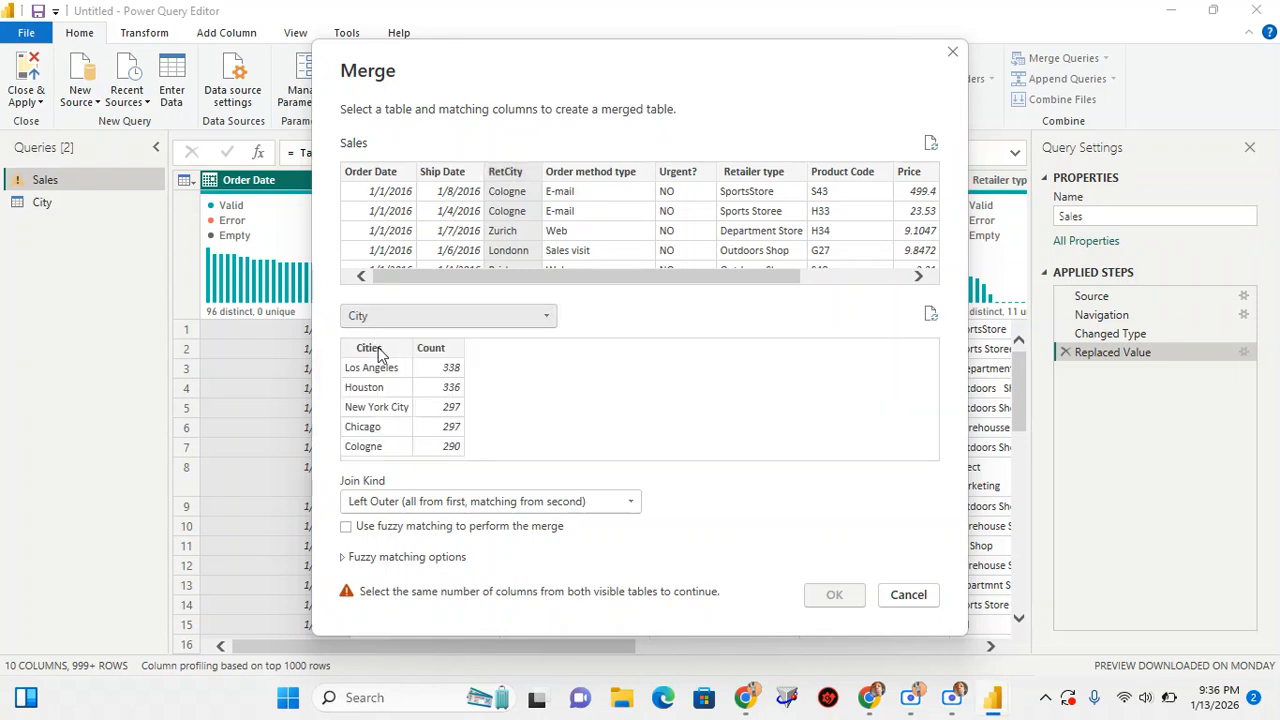
pyautogui.click(378, 347)
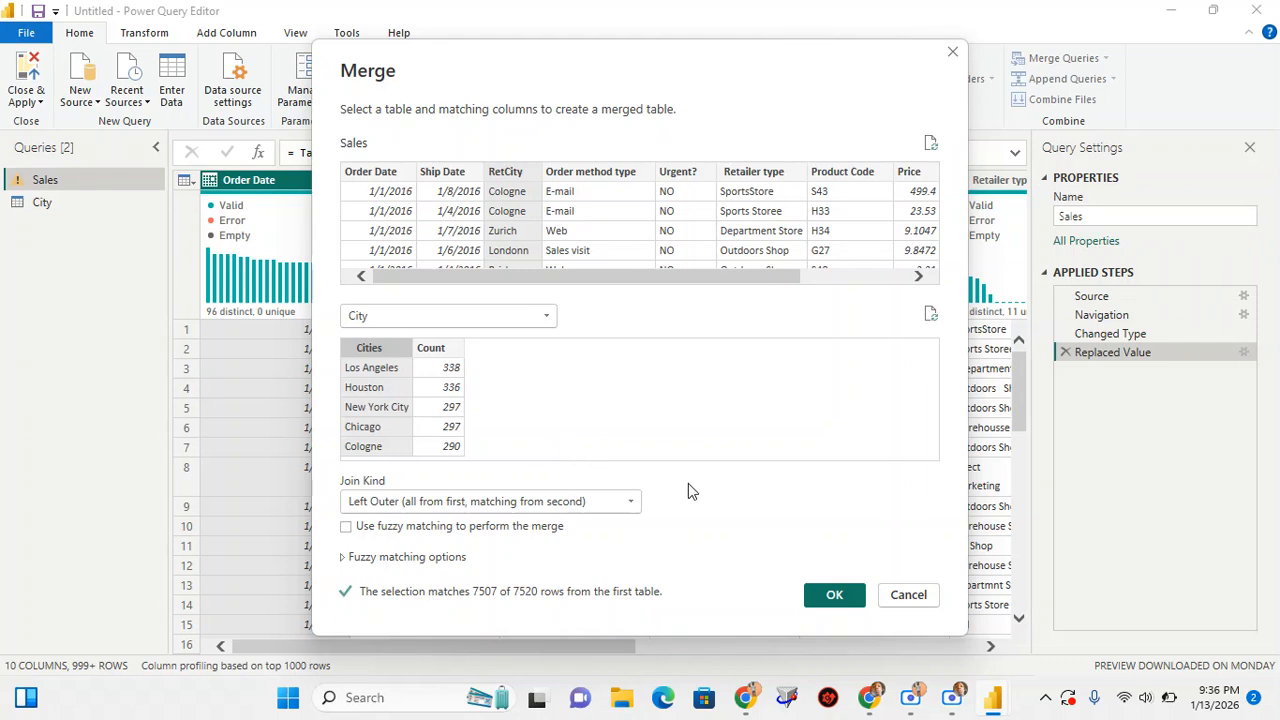
pyautogui.click(833, 596)
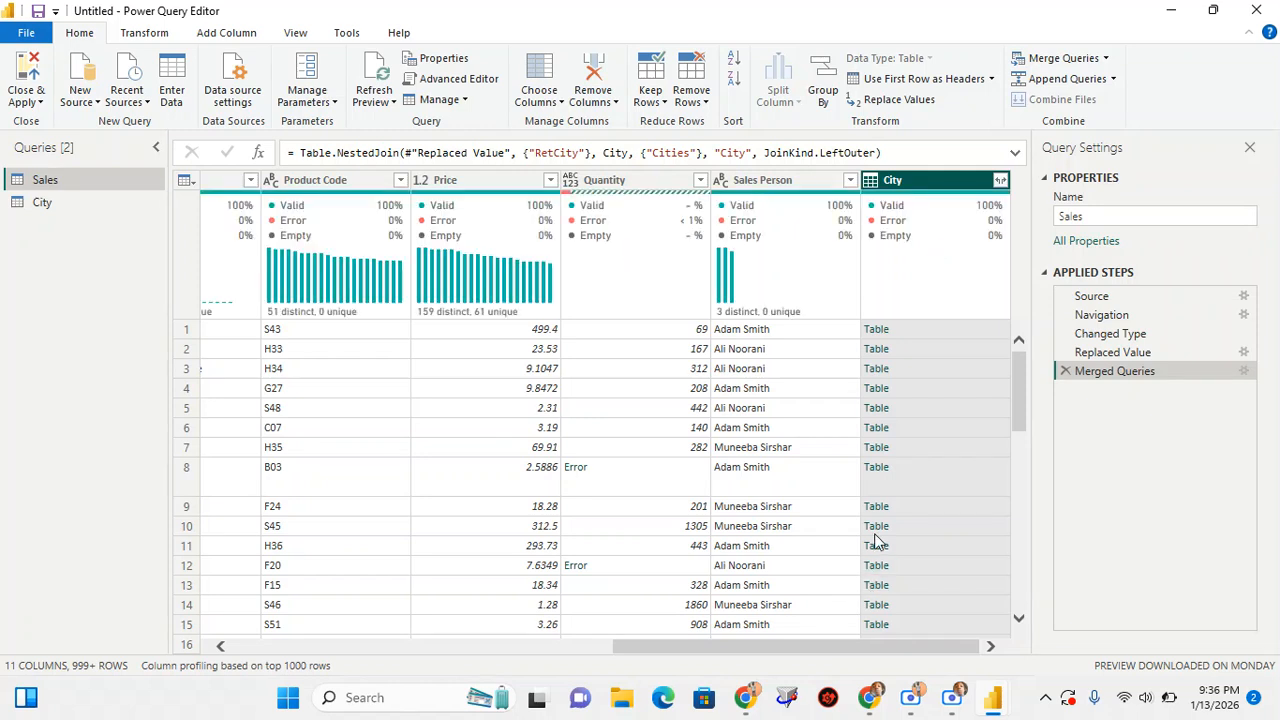
# Expand the merged City column with only the Cities field, and move the resulting column between Retailer type and Product Code
pyautogui.click(1000, 181)
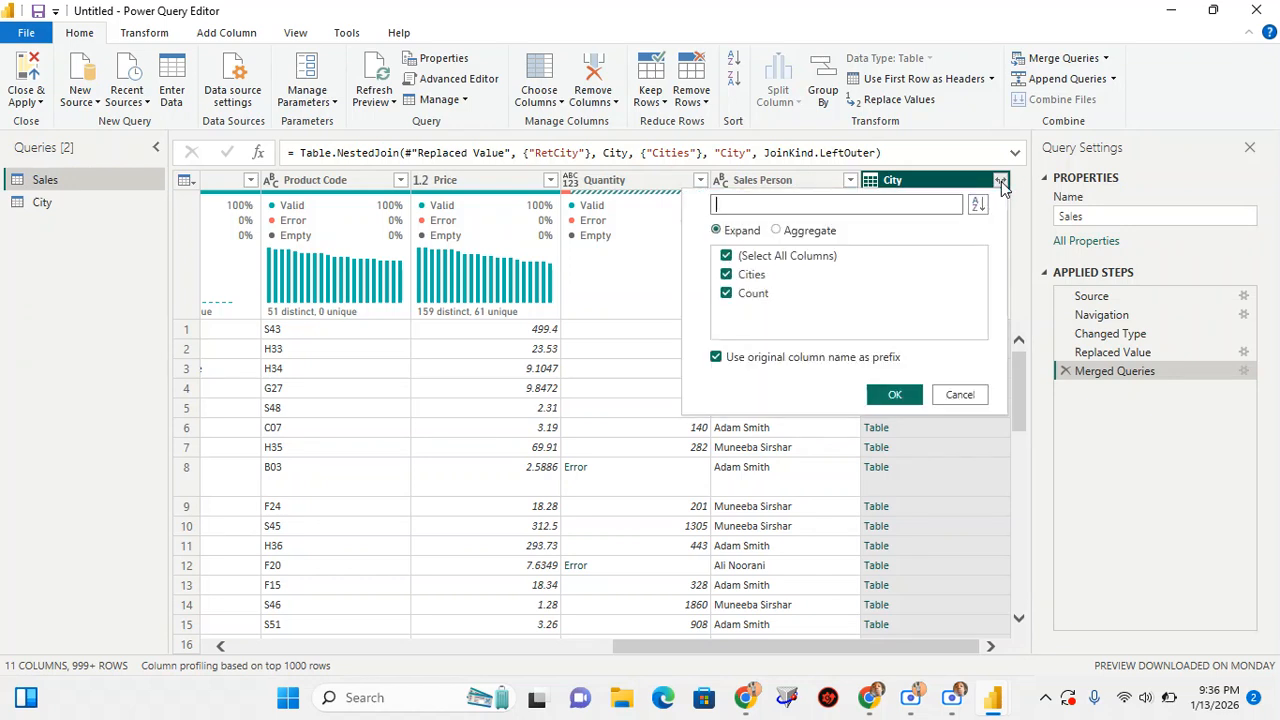
pyautogui.click(727, 294)
pyautogui.click(893, 396)
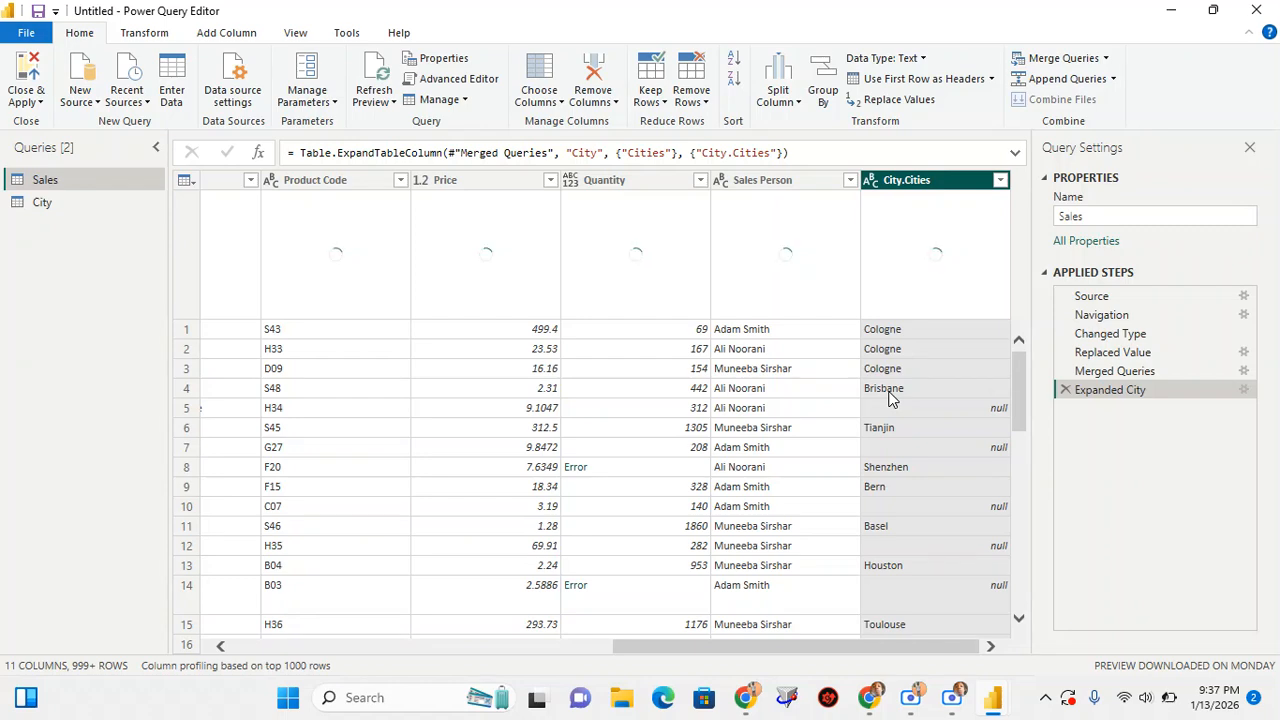
pyautogui.scroll(-8, 953, 422)
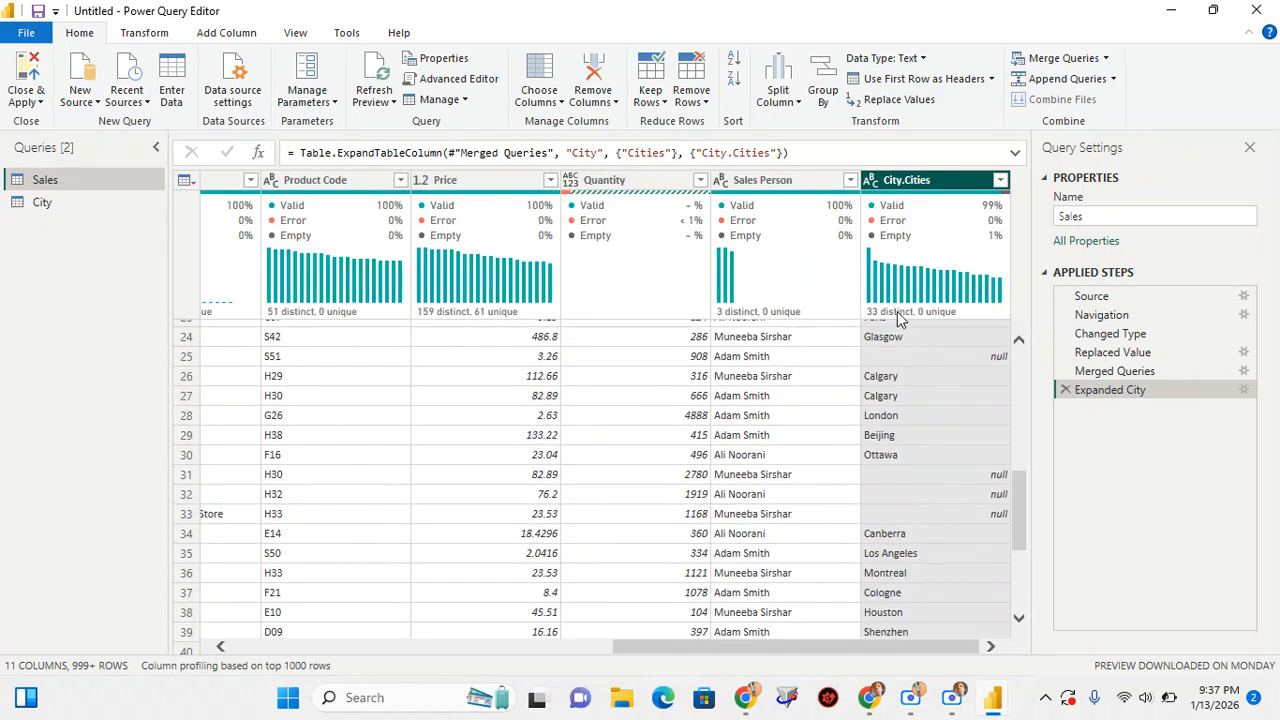
pyautogui.moveTo(893, 316)
pyautogui.moveTo(958, 290)
pyautogui.moveTo(903, 186); pyautogui.dragTo(320, 220)
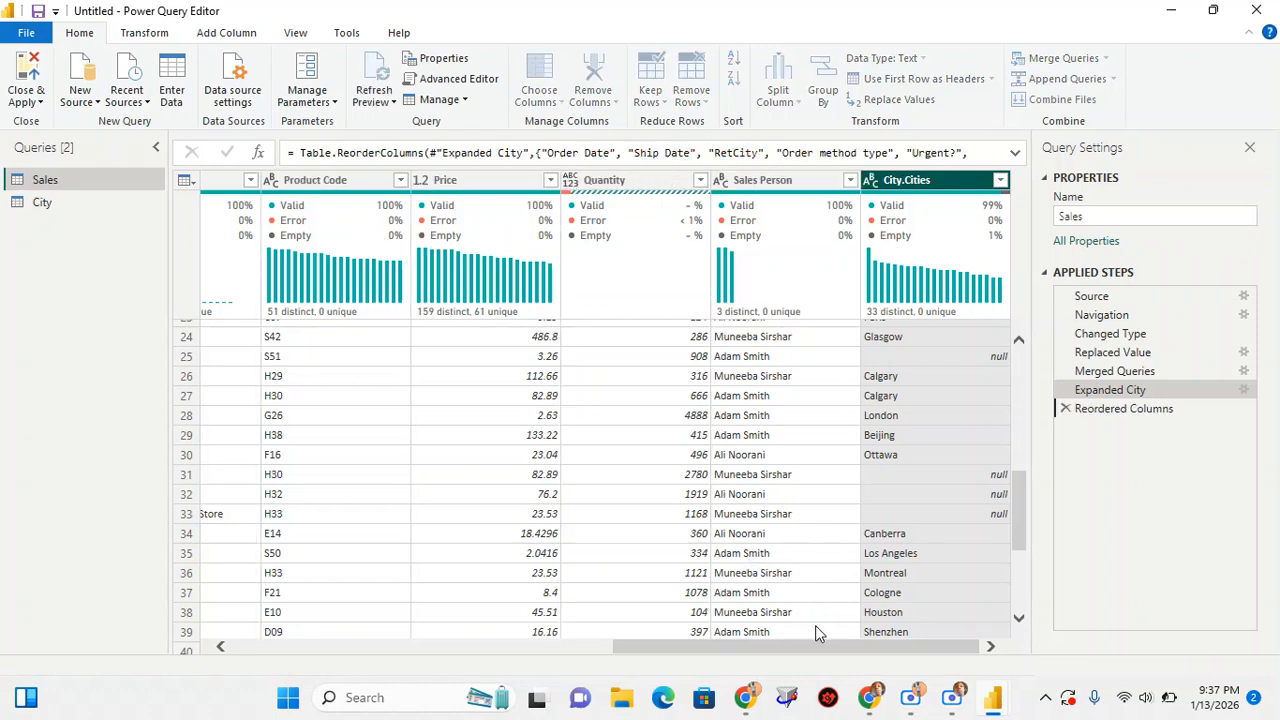
# Switch to the Google Meet call to check on the participants, and return to Power Query Editor
pyautogui.moveTo(873, 705)
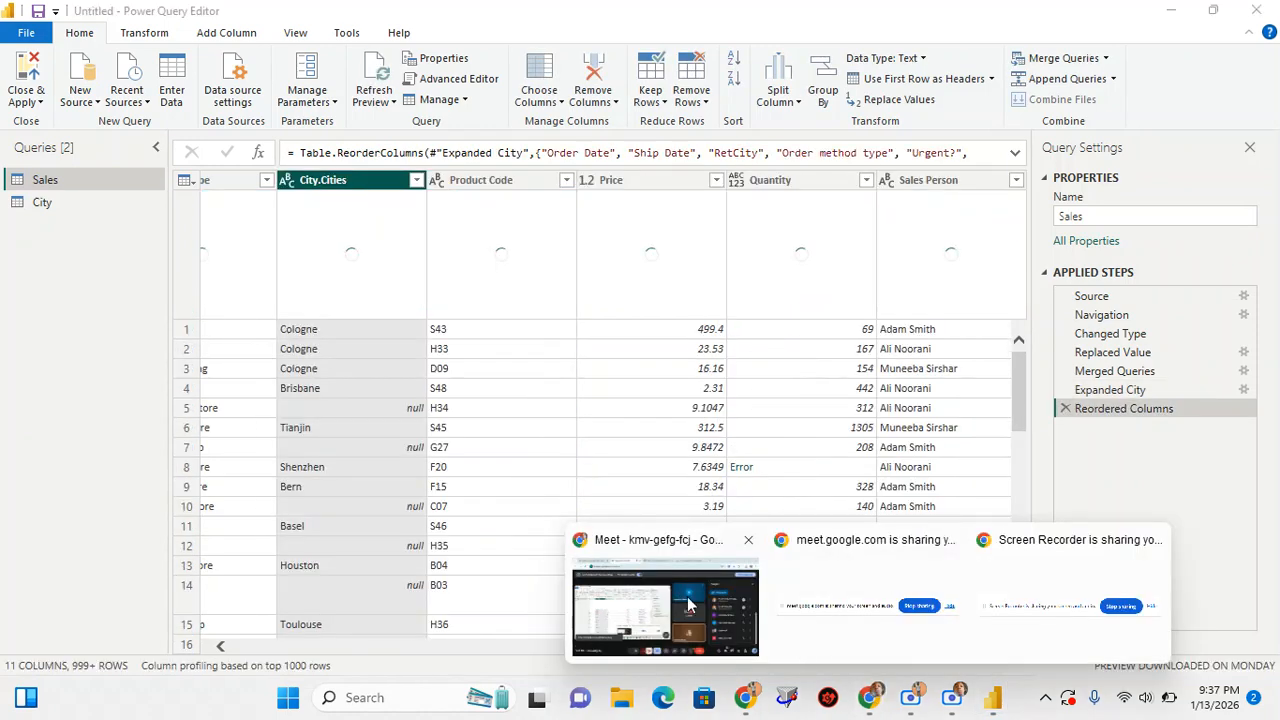
pyautogui.click(687, 596)
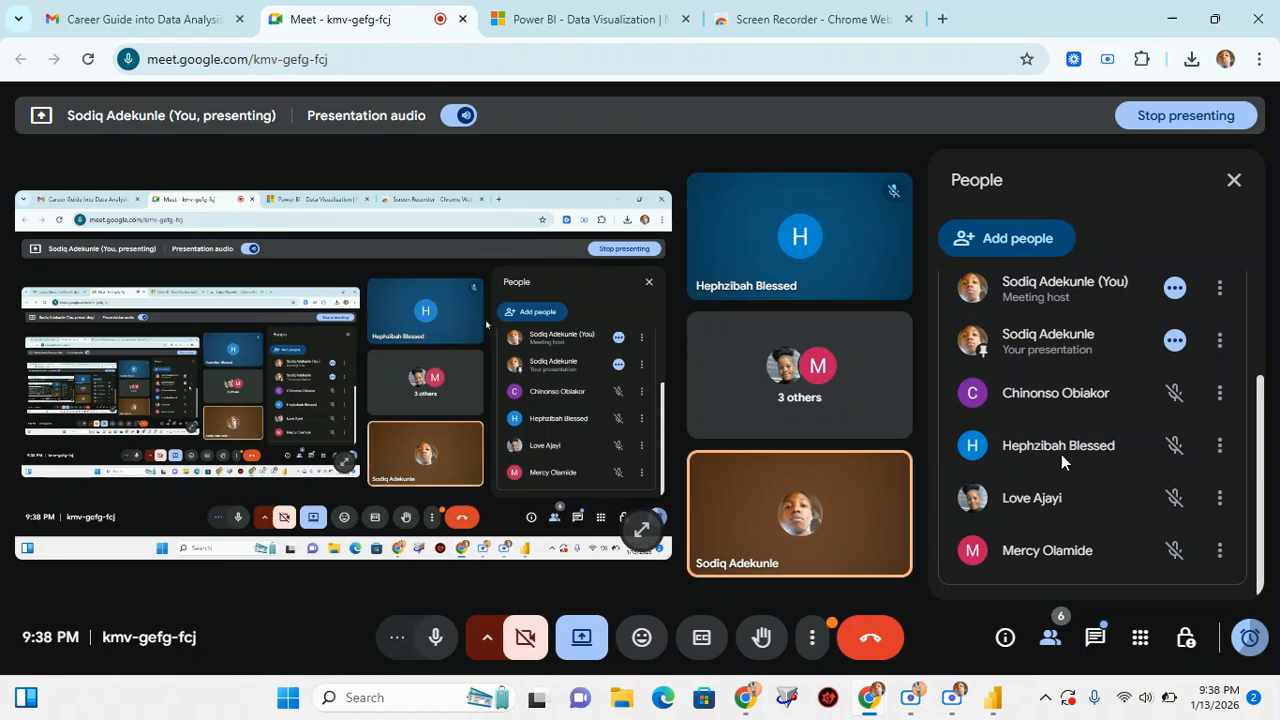
pyautogui.moveTo(1008, 688)
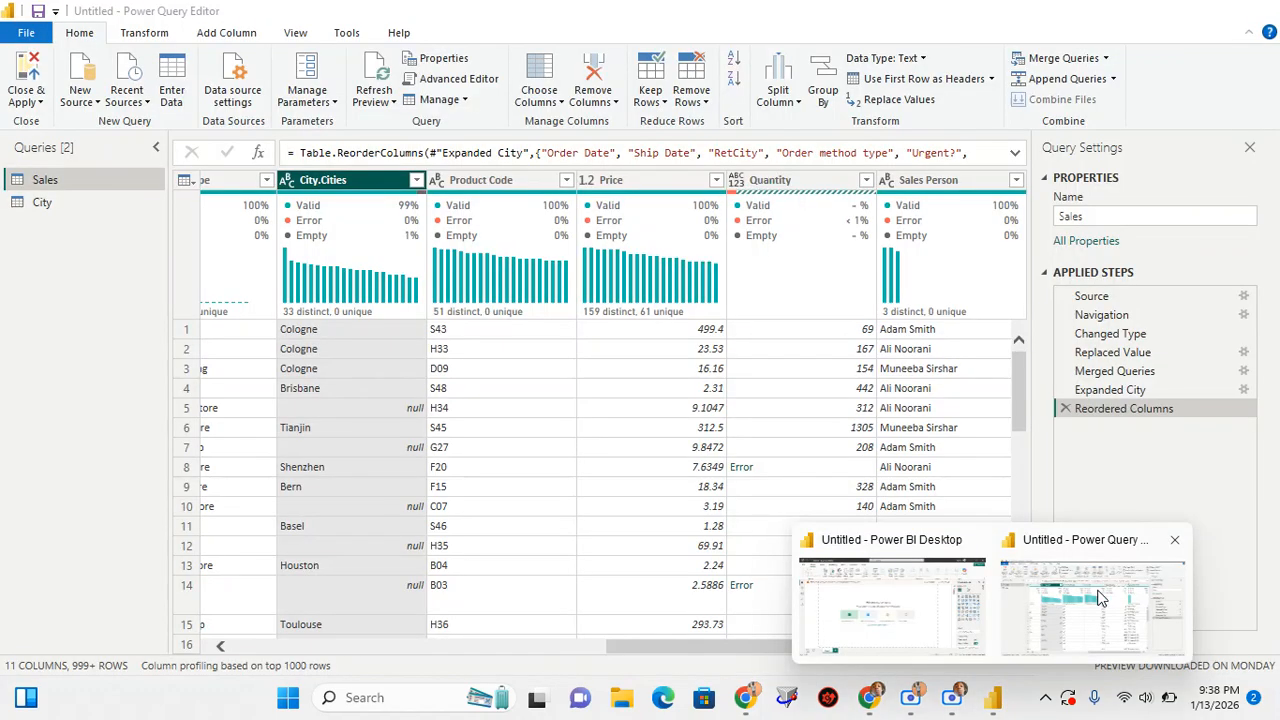
pyautogui.click(1073, 600)
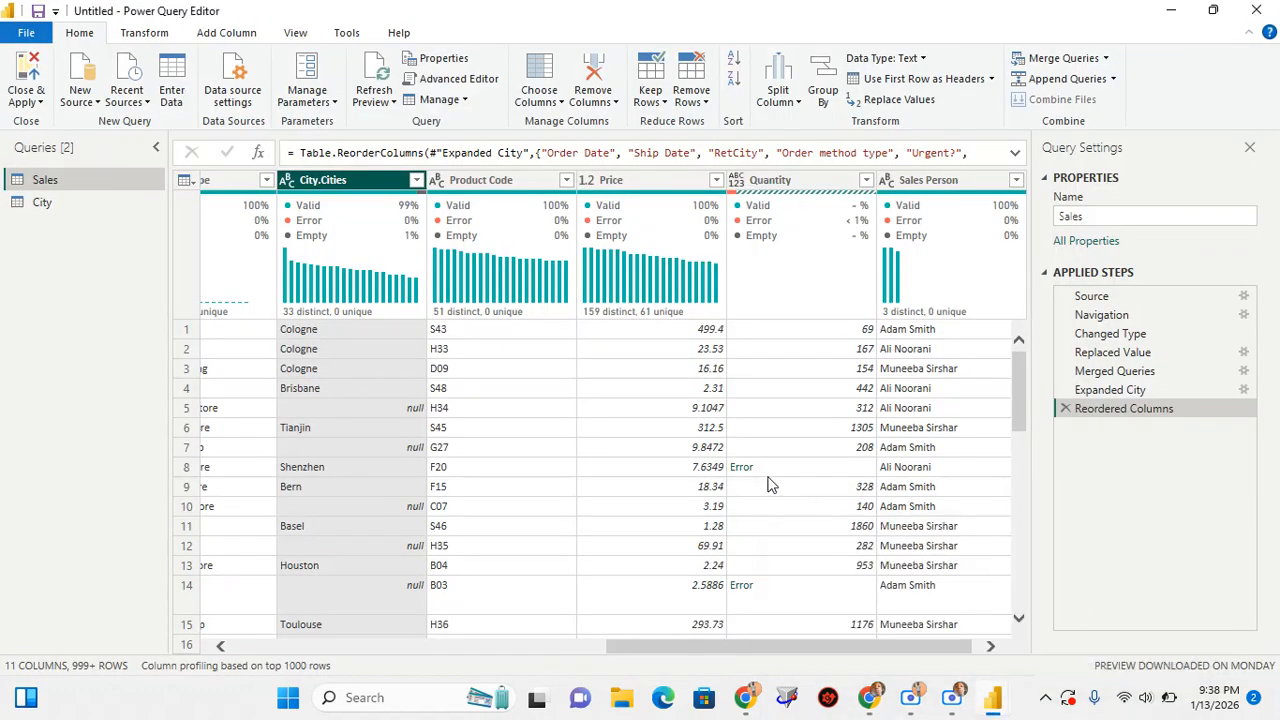
# Move the City.Cities column directly after the RetCity column in the Sales table
pyautogui.moveTo(737, 650); pyautogui.dragTo(578, 657)
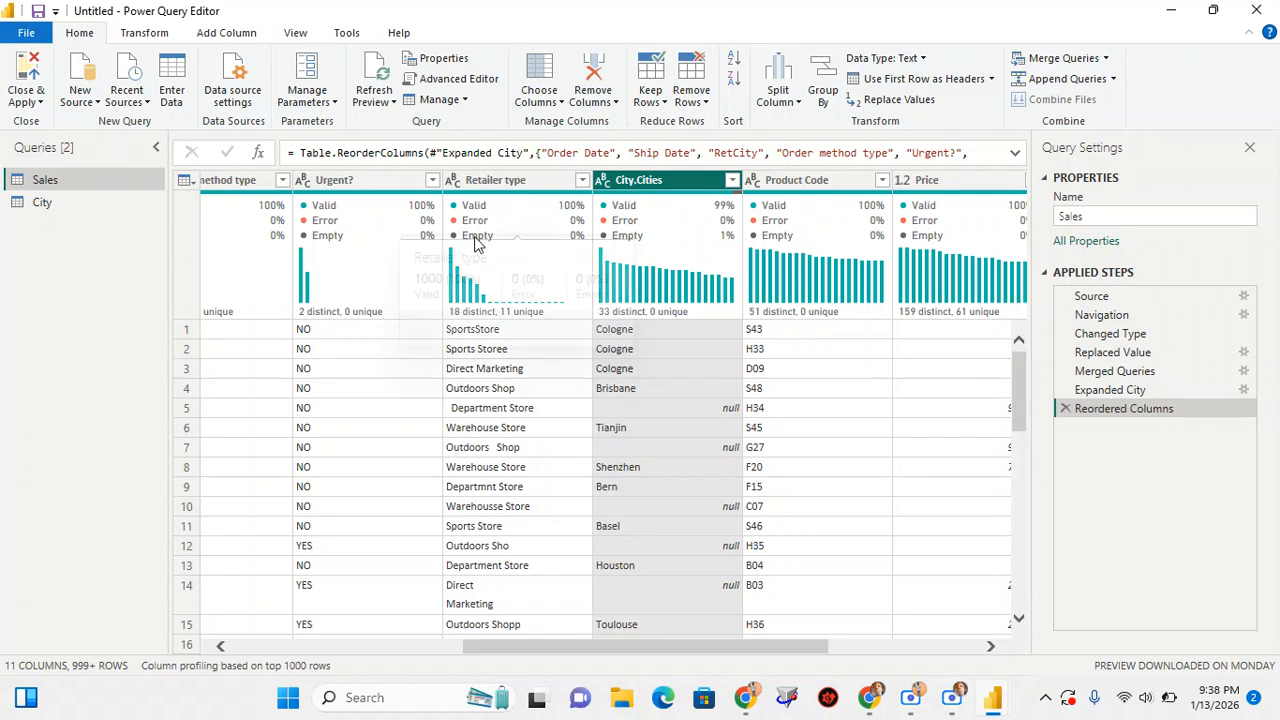
pyautogui.moveTo(476, 240)
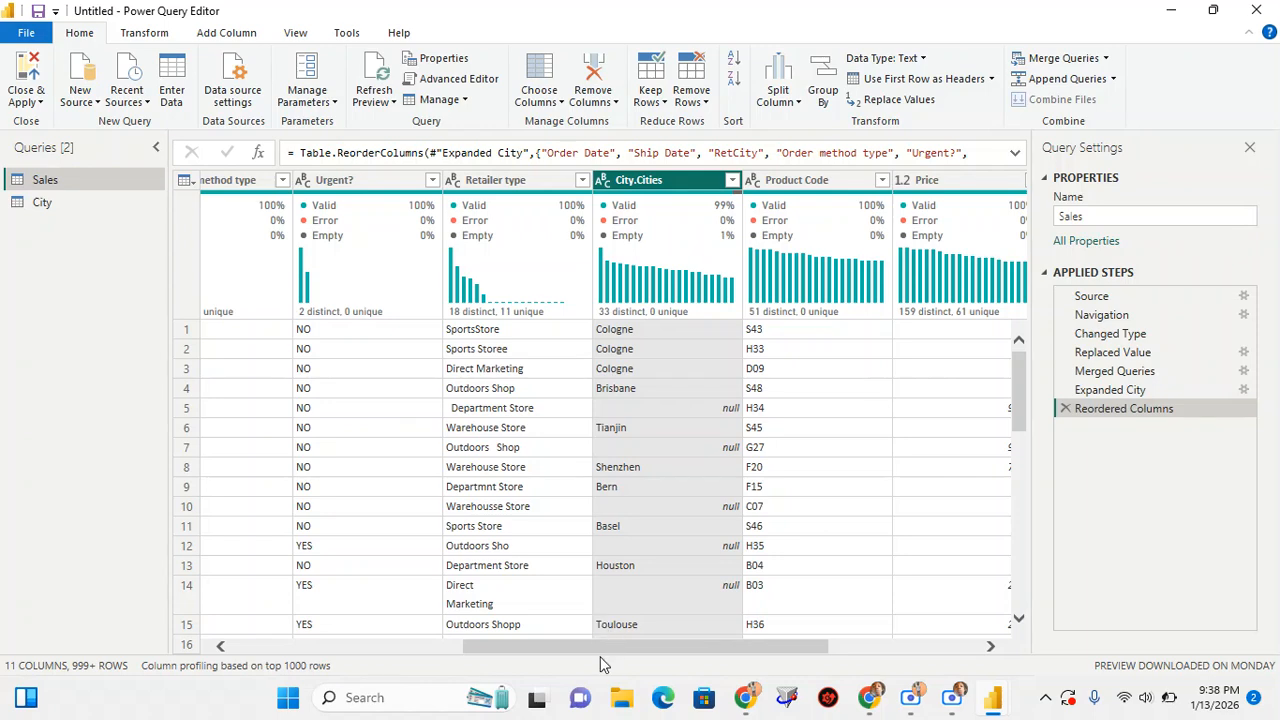
pyautogui.moveTo(600, 647); pyautogui.dragTo(475, 663)
pyautogui.moveTo(937, 188); pyautogui.dragTo(486, 188)
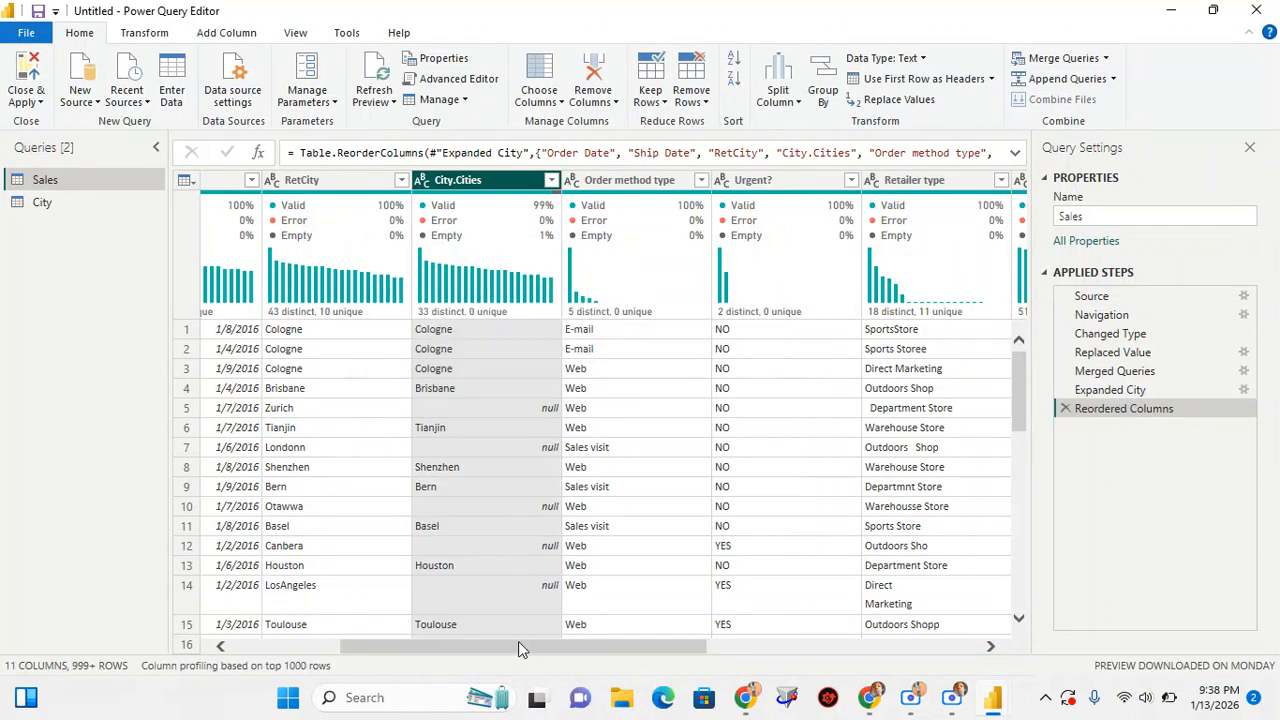
pyautogui.moveTo(518, 646); pyautogui.dragTo(458, 646)
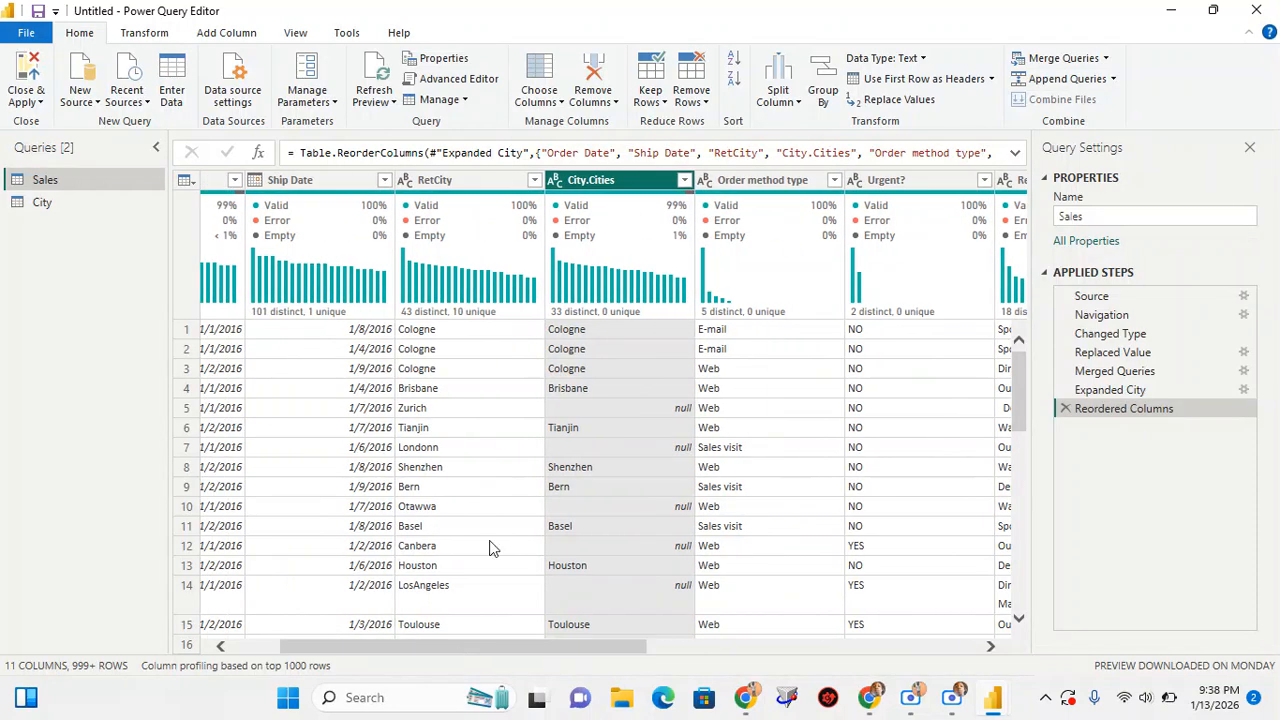
# Compare the RetCity values with City.Cities row by row, checking matched names such as Tianjin and unmatched ones such as Zurich and Londonn
pyautogui.click(455, 180)
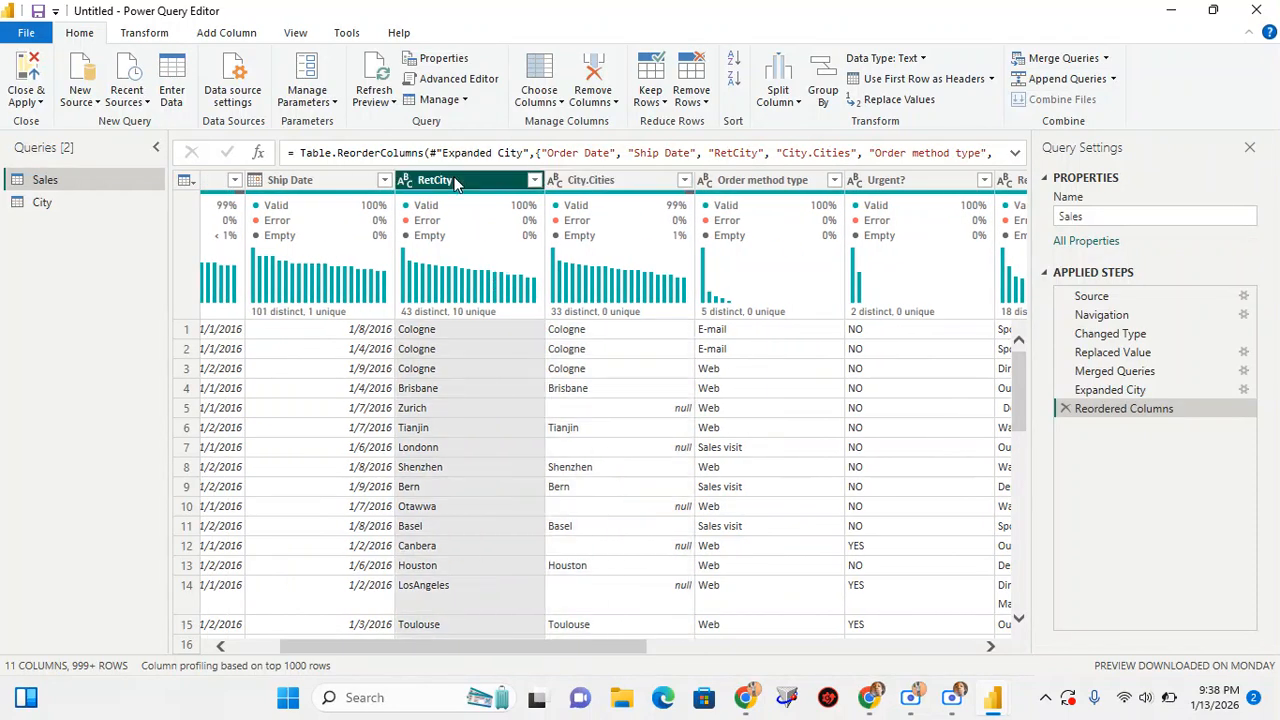
pyautogui.click(586, 181)
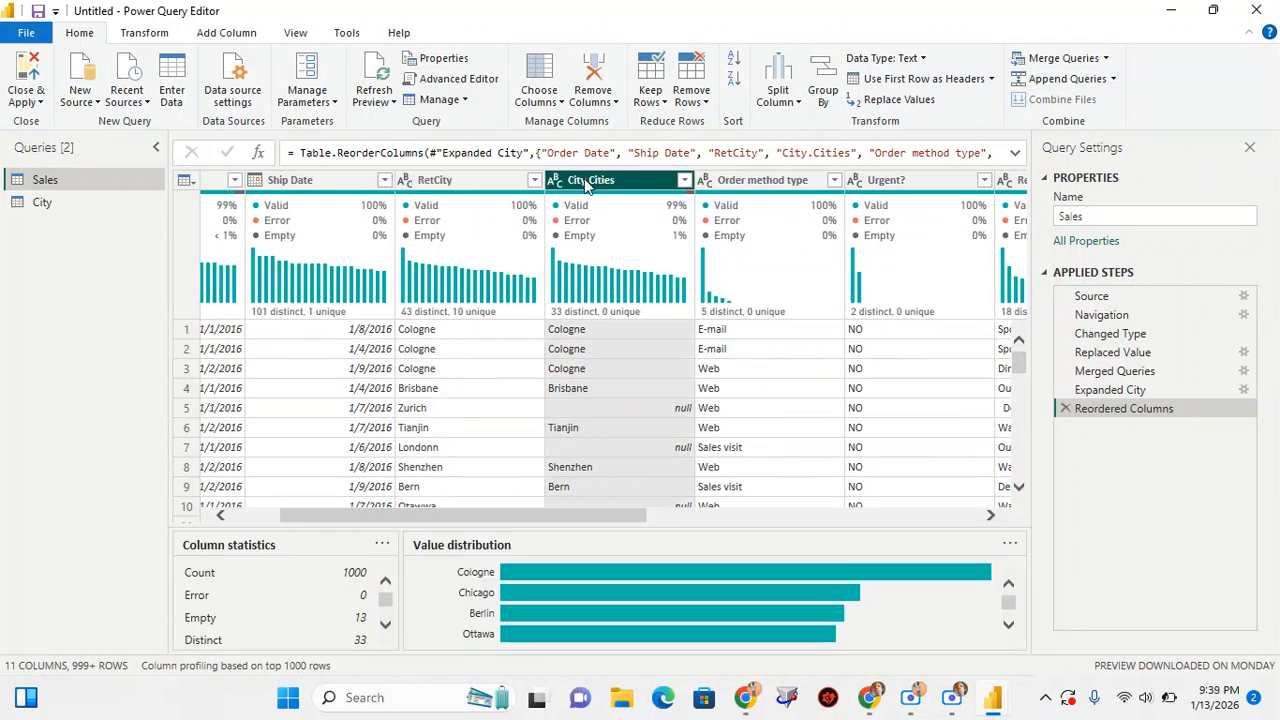
pyautogui.click(463, 331)
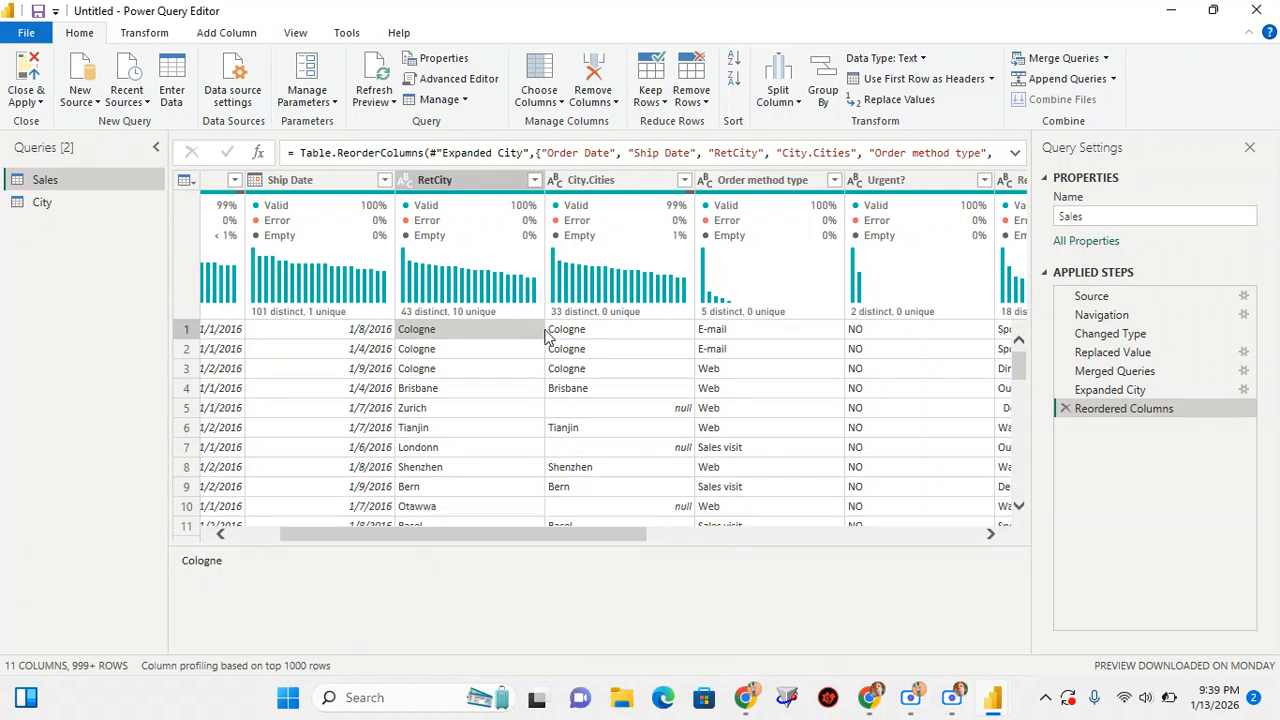
pyautogui.click(435, 408)
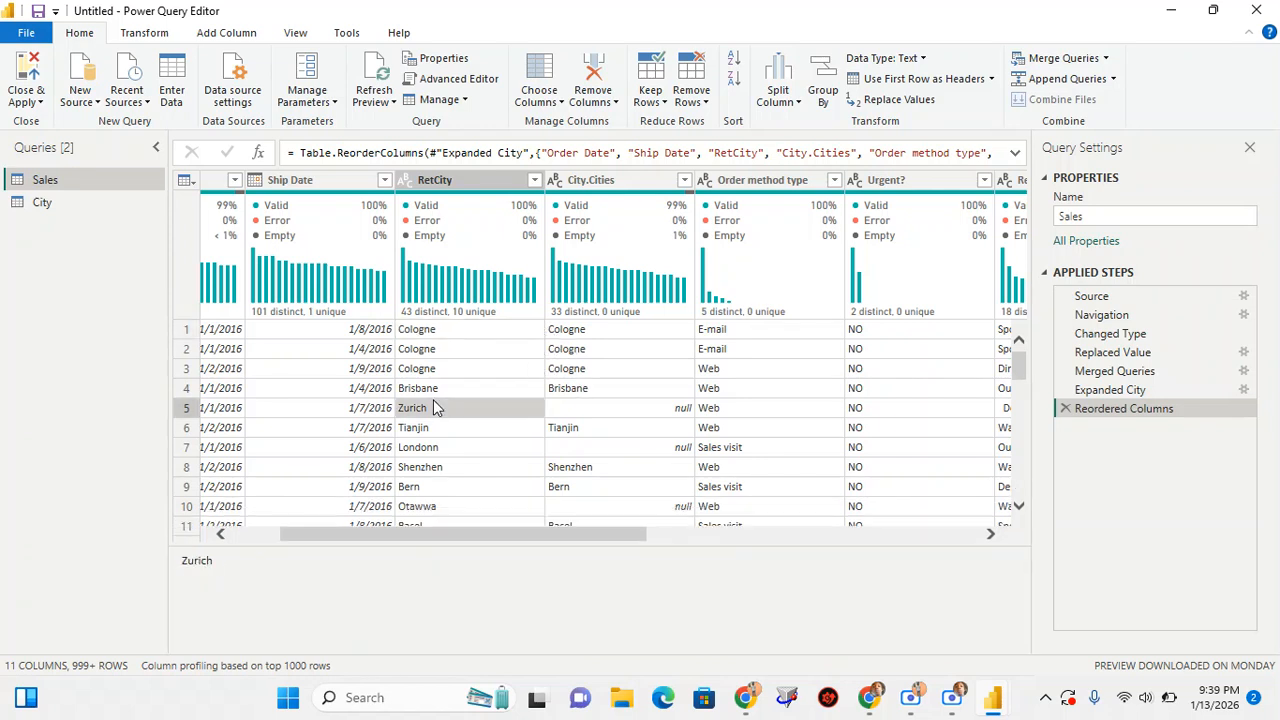
pyautogui.click(593, 405)
pyautogui.scroll(-1, 467, 436)
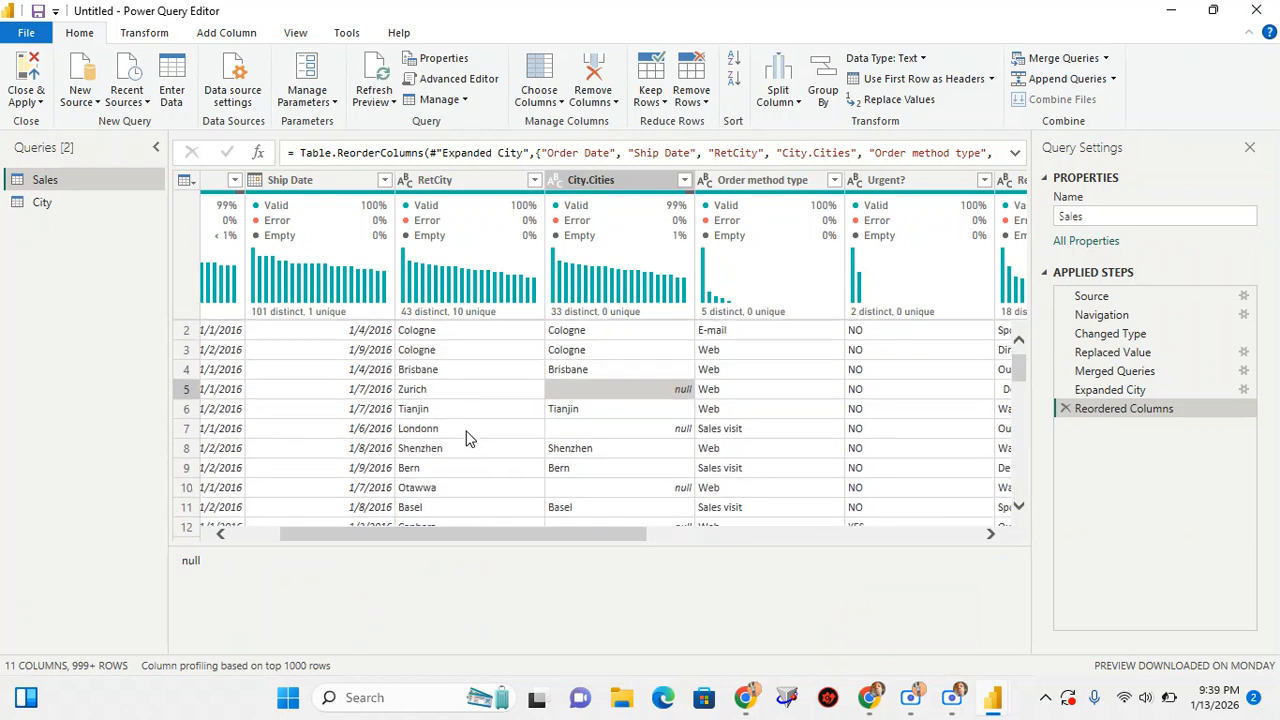
pyautogui.click(446, 410)
pyautogui.click(560, 408)
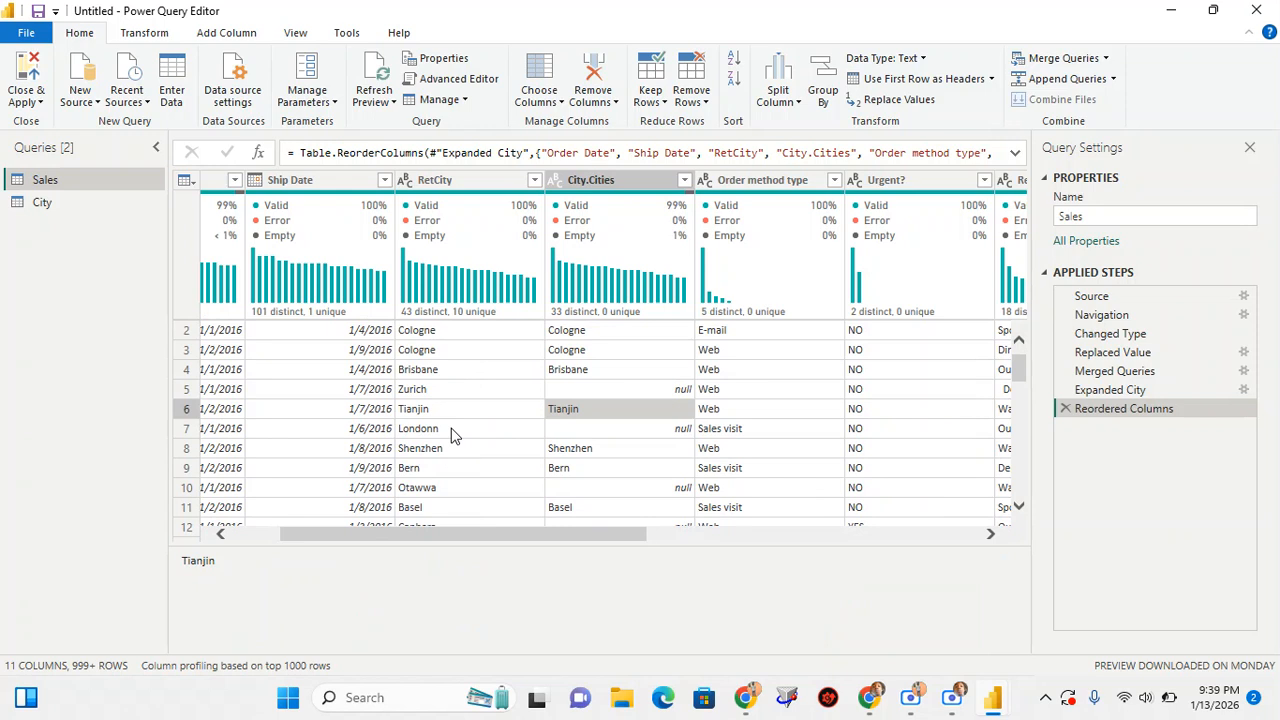
pyautogui.click(450, 430)
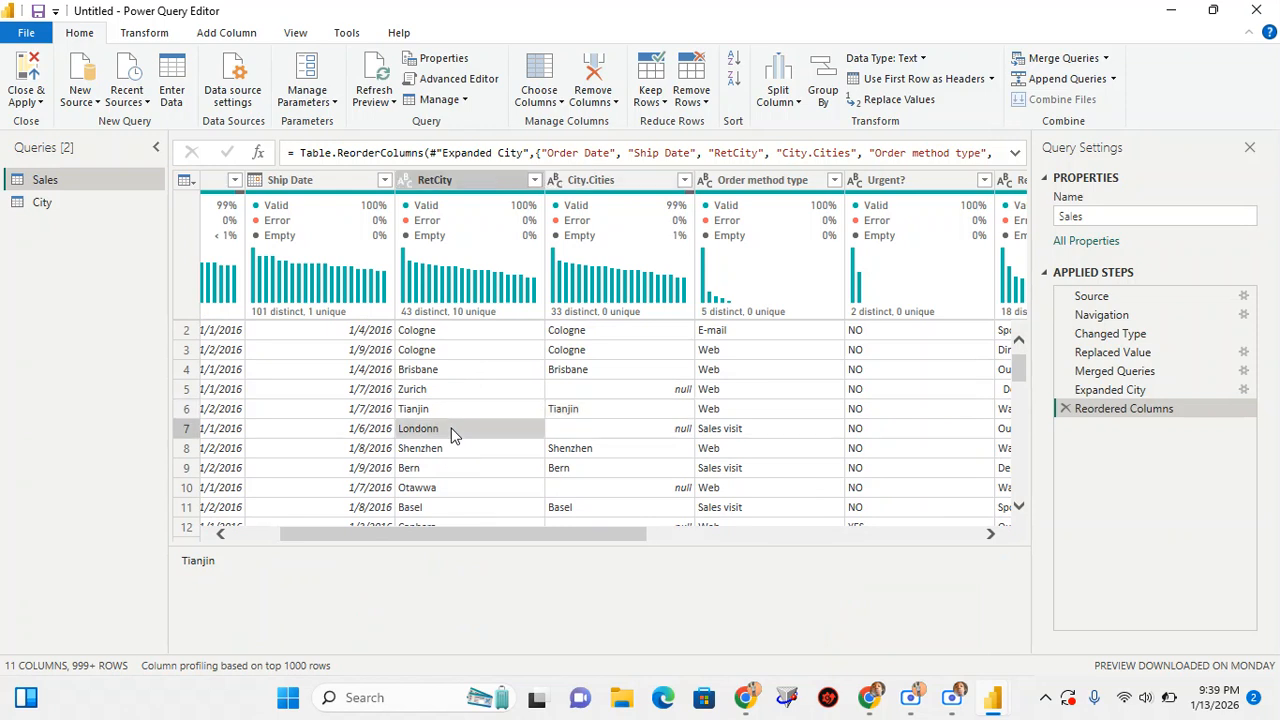
pyautogui.click(581, 429)
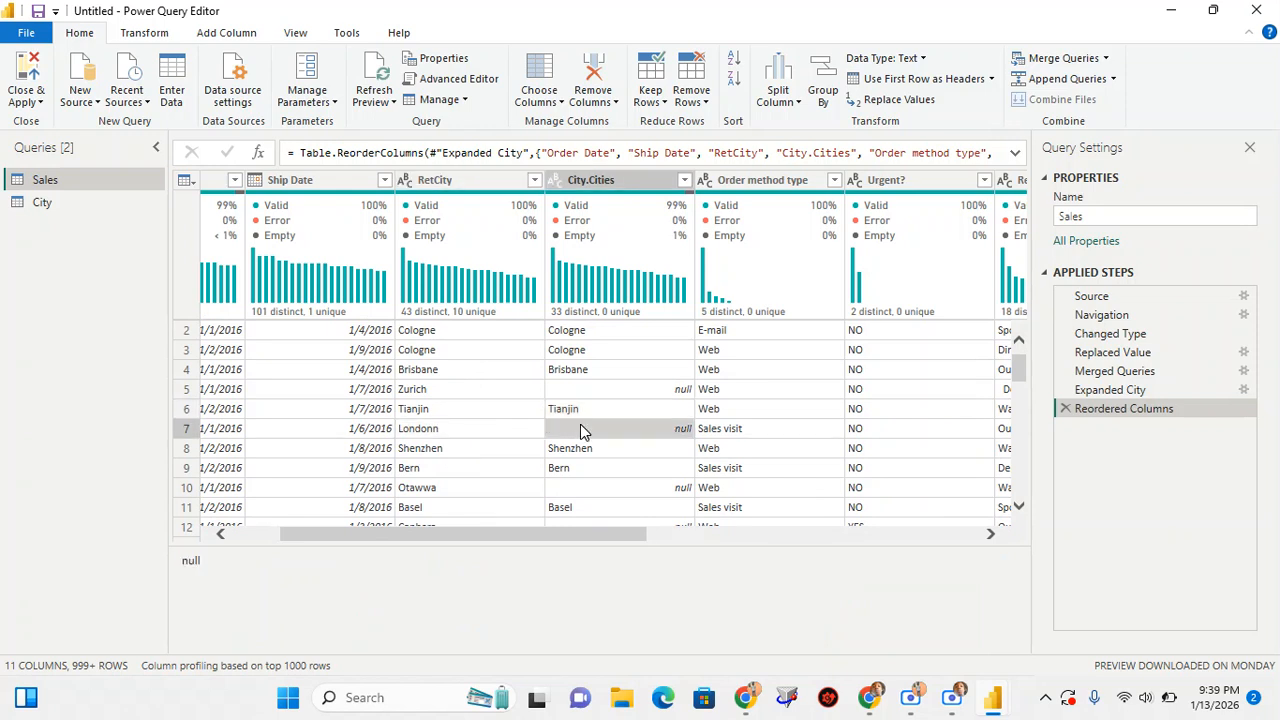
pyautogui.click(590, 180)
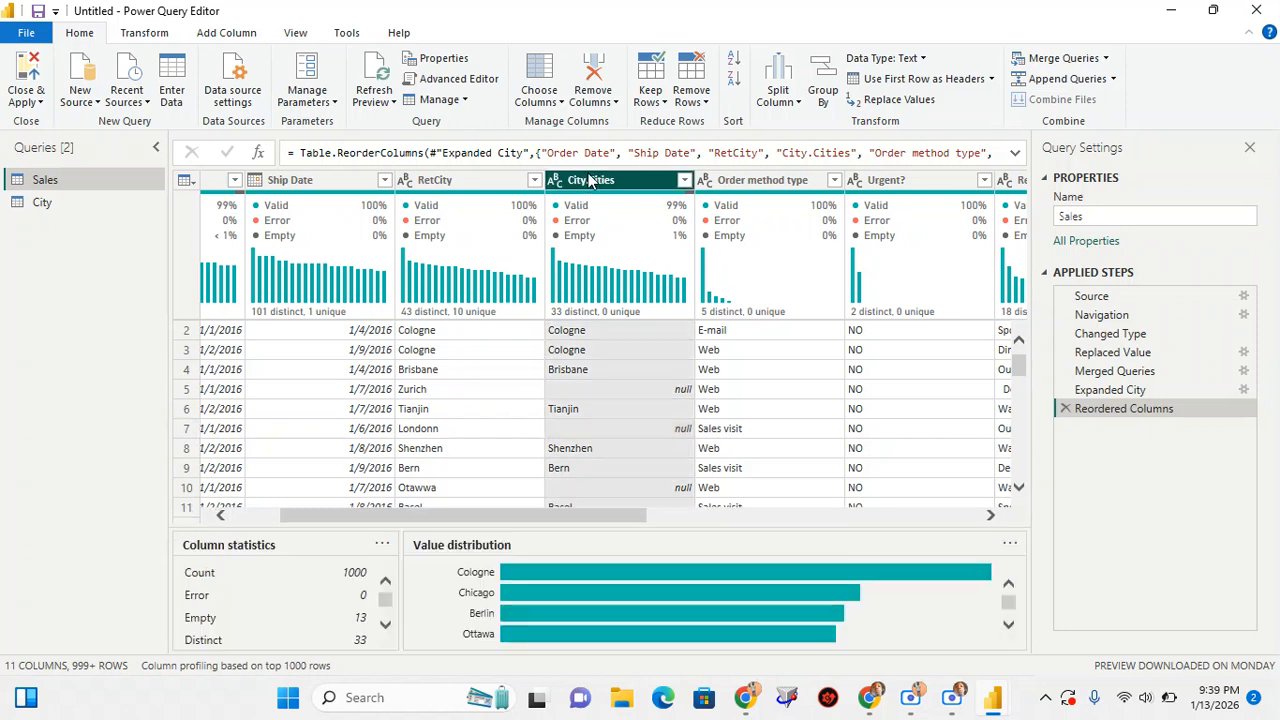
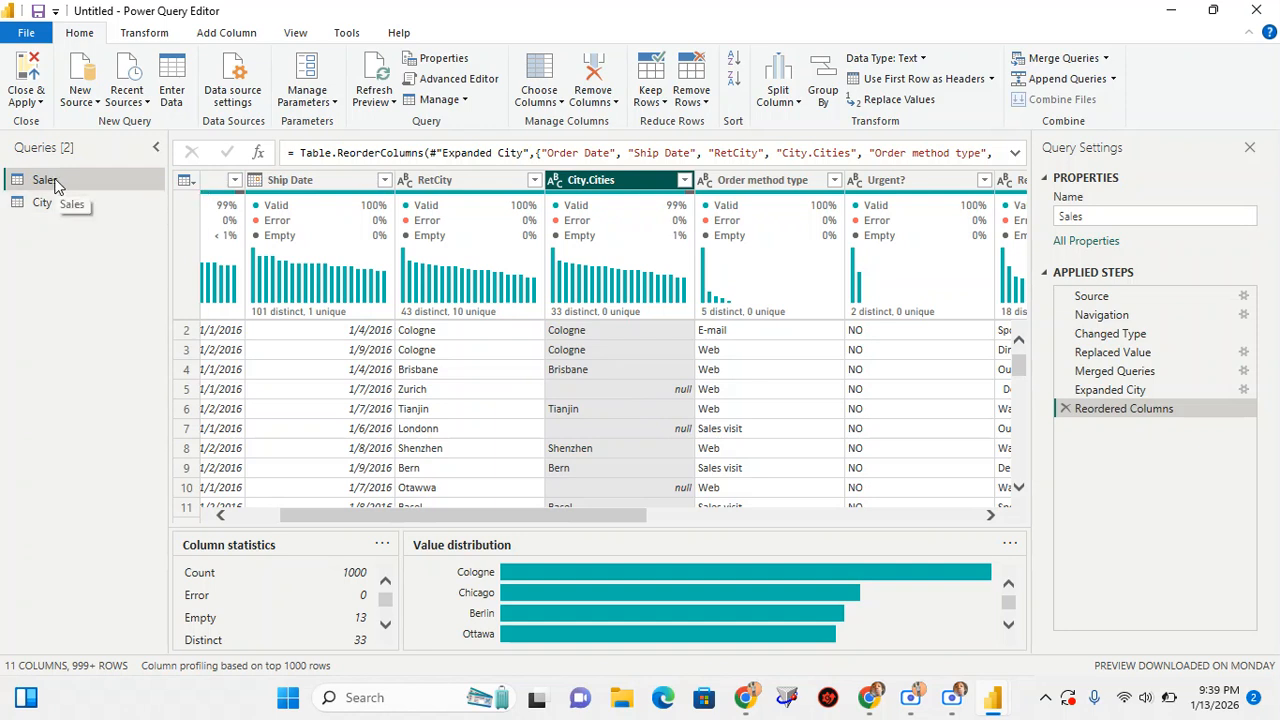
# Merge Sales with the City query, matching RetCity to Cities with a Left Outer join and fuzzy matching enabled
pyautogui.click(1107, 62)
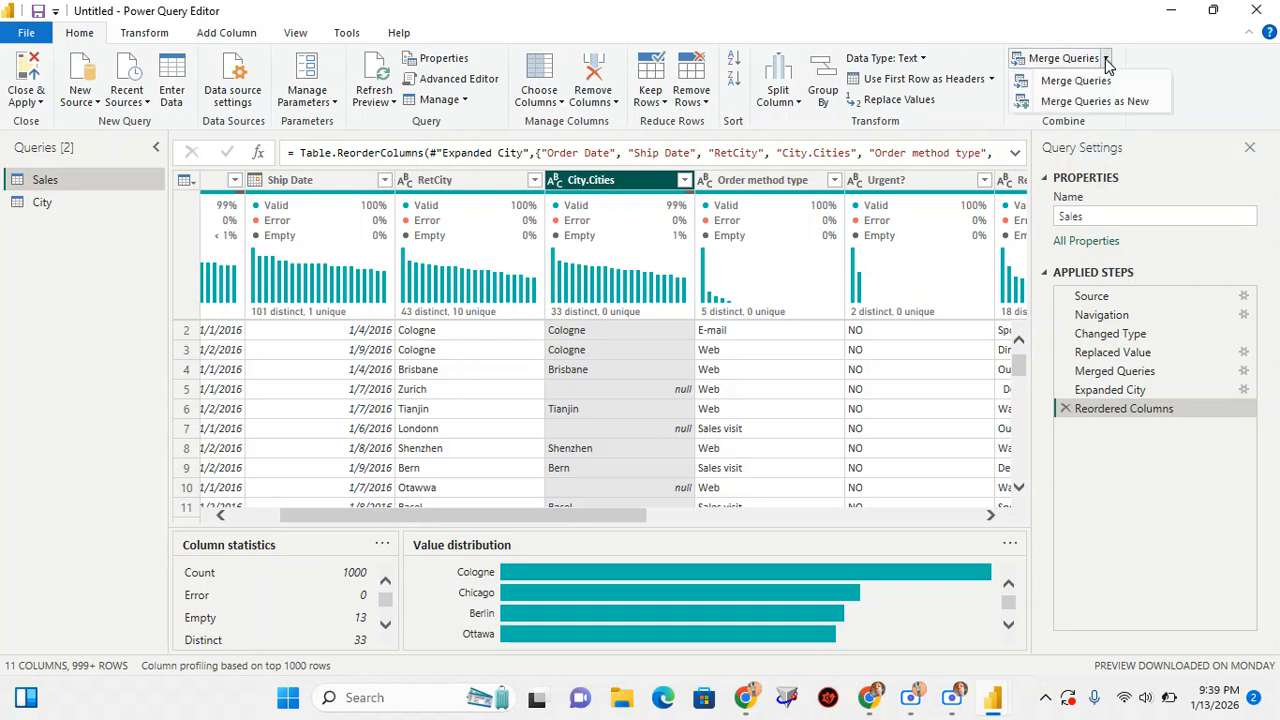
pyautogui.click(1075, 81)
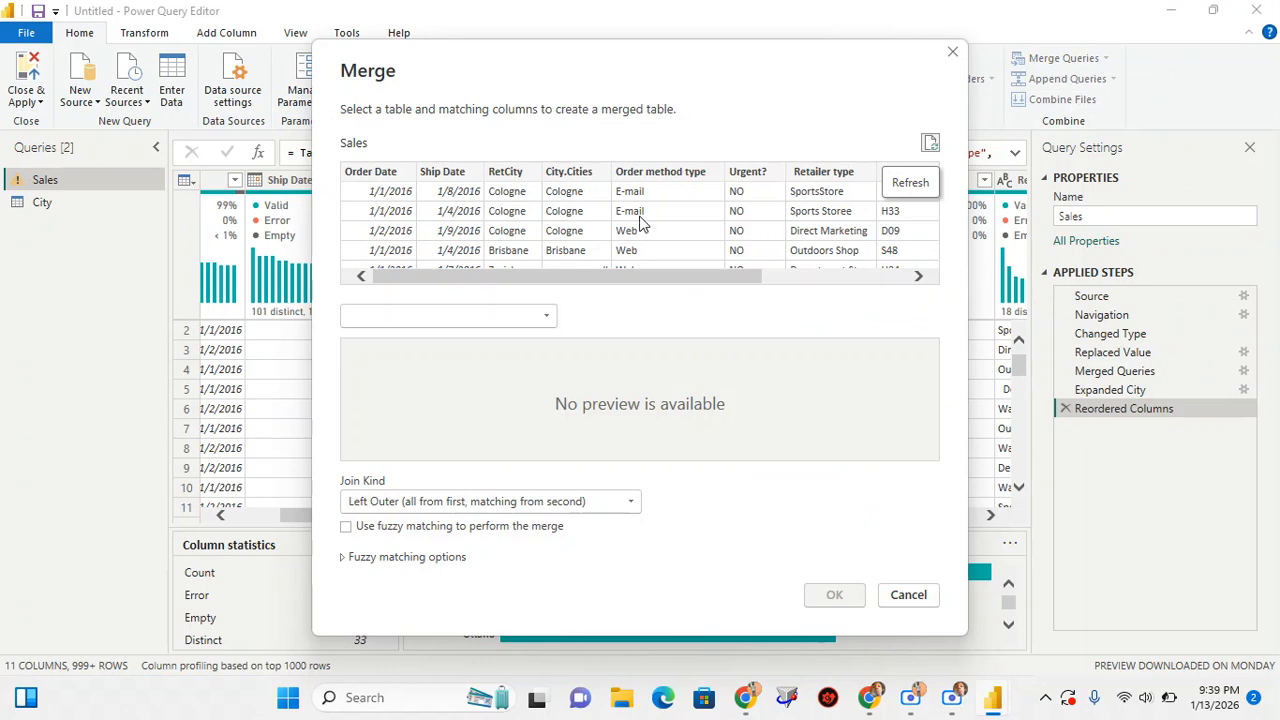
pyautogui.click(503, 176)
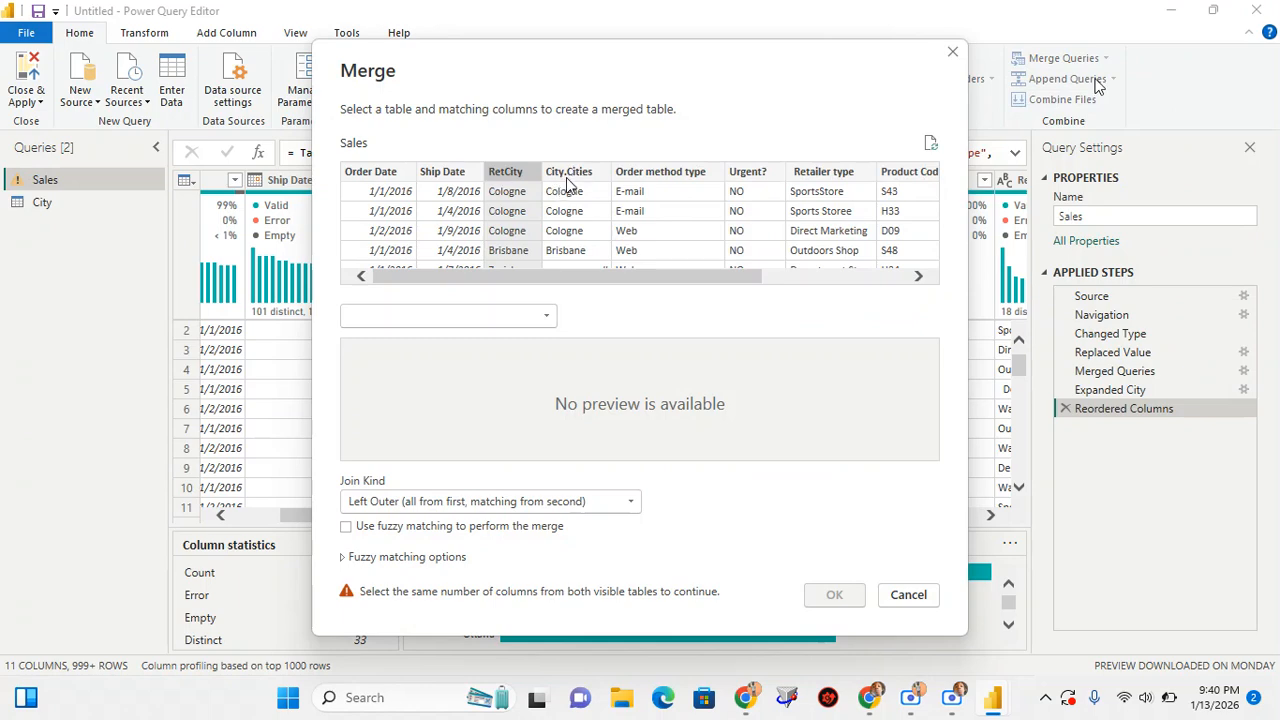
pyautogui.click(470, 318)
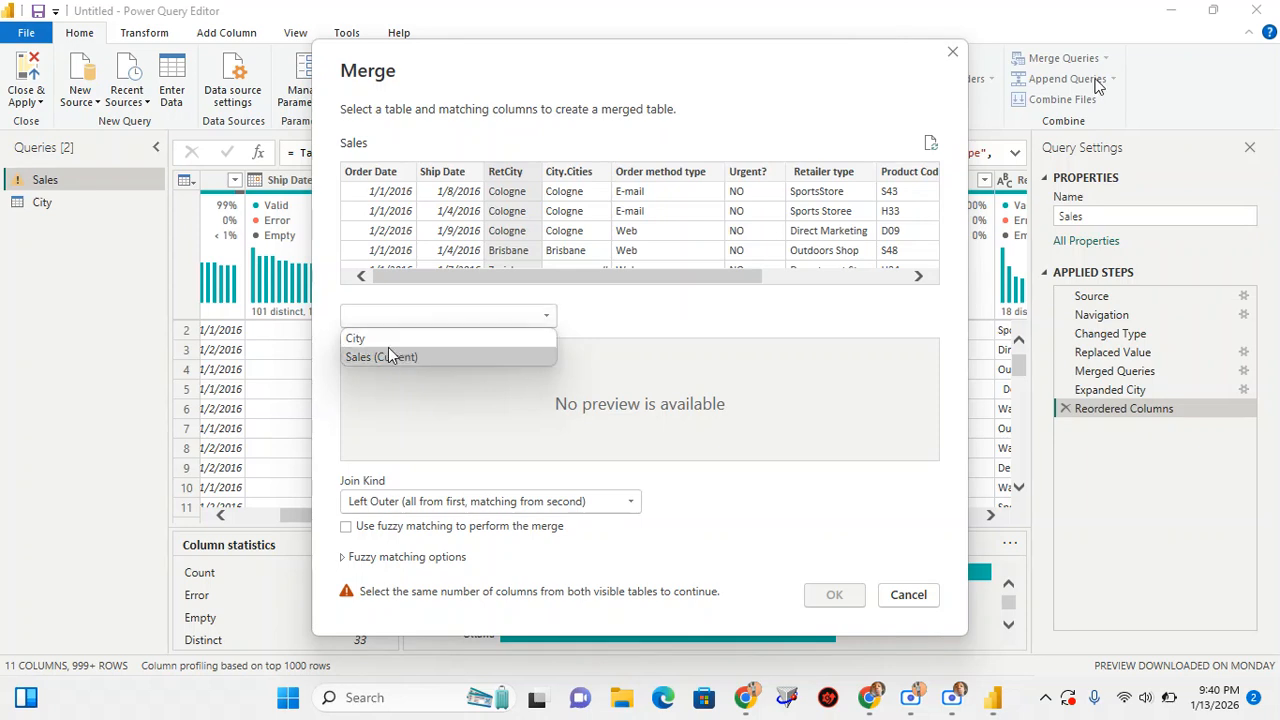
pyautogui.click(372, 340)
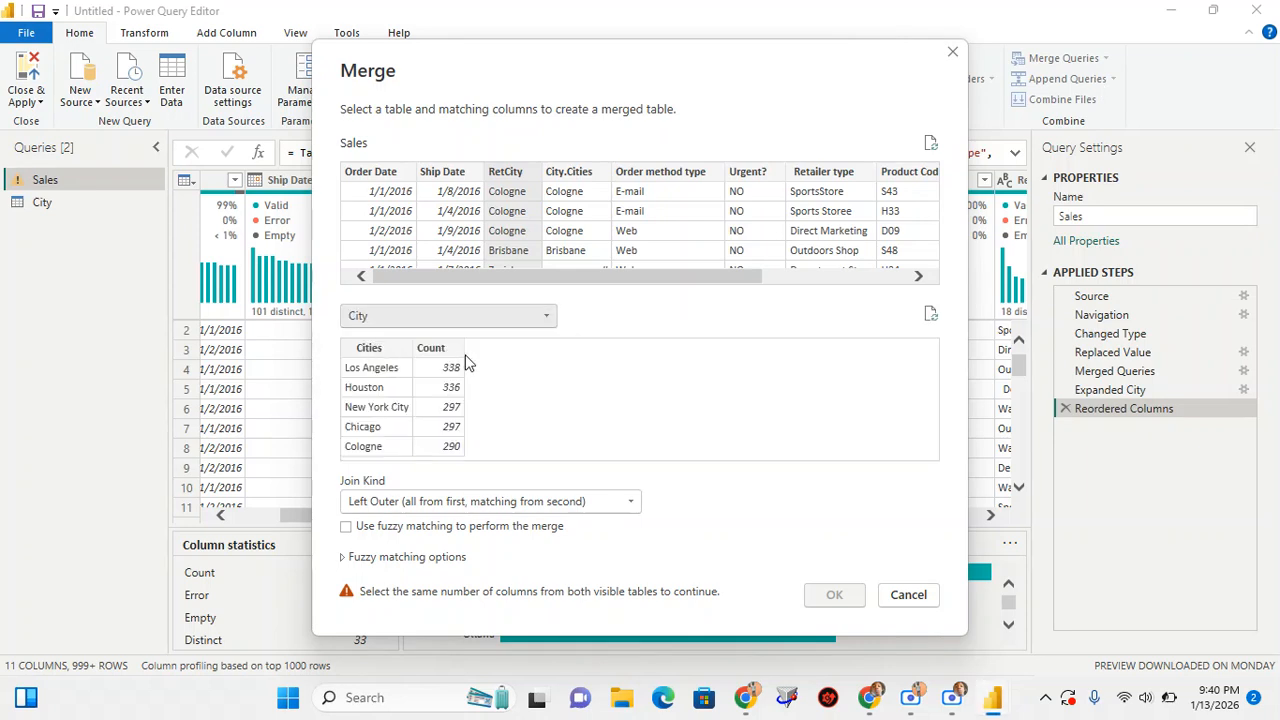
pyautogui.click(369, 357)
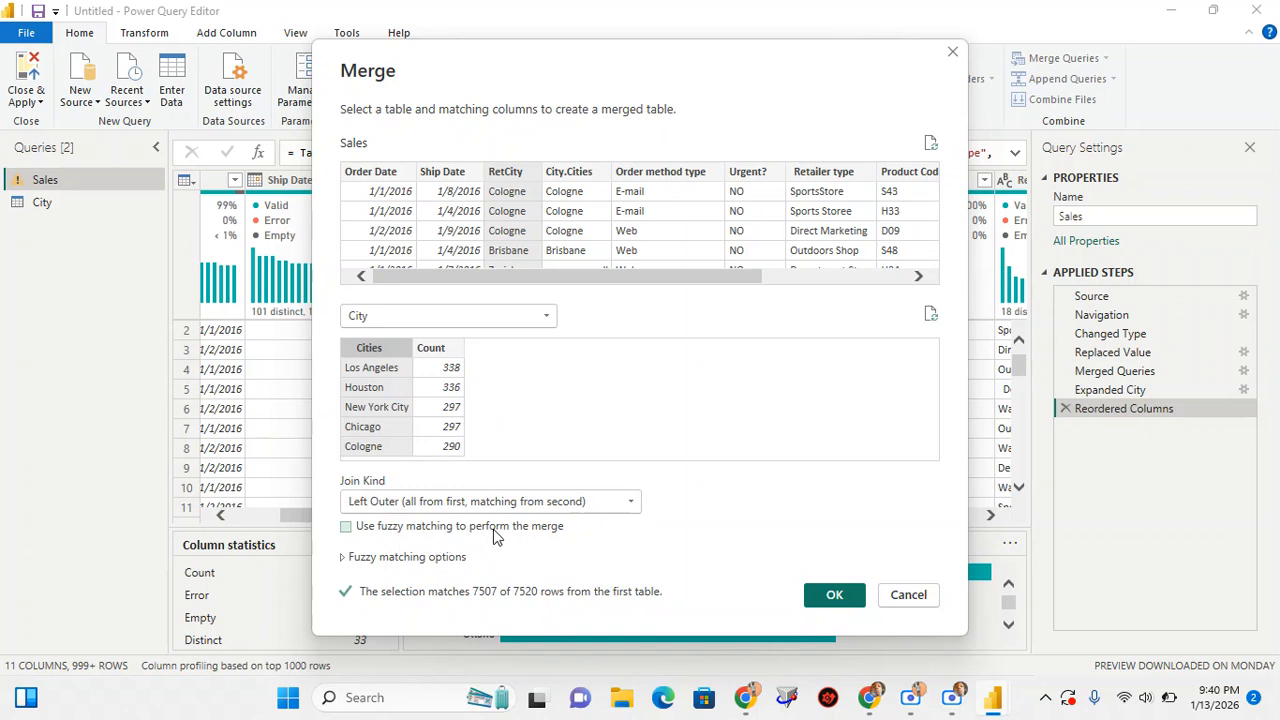
pyautogui.click(347, 527)
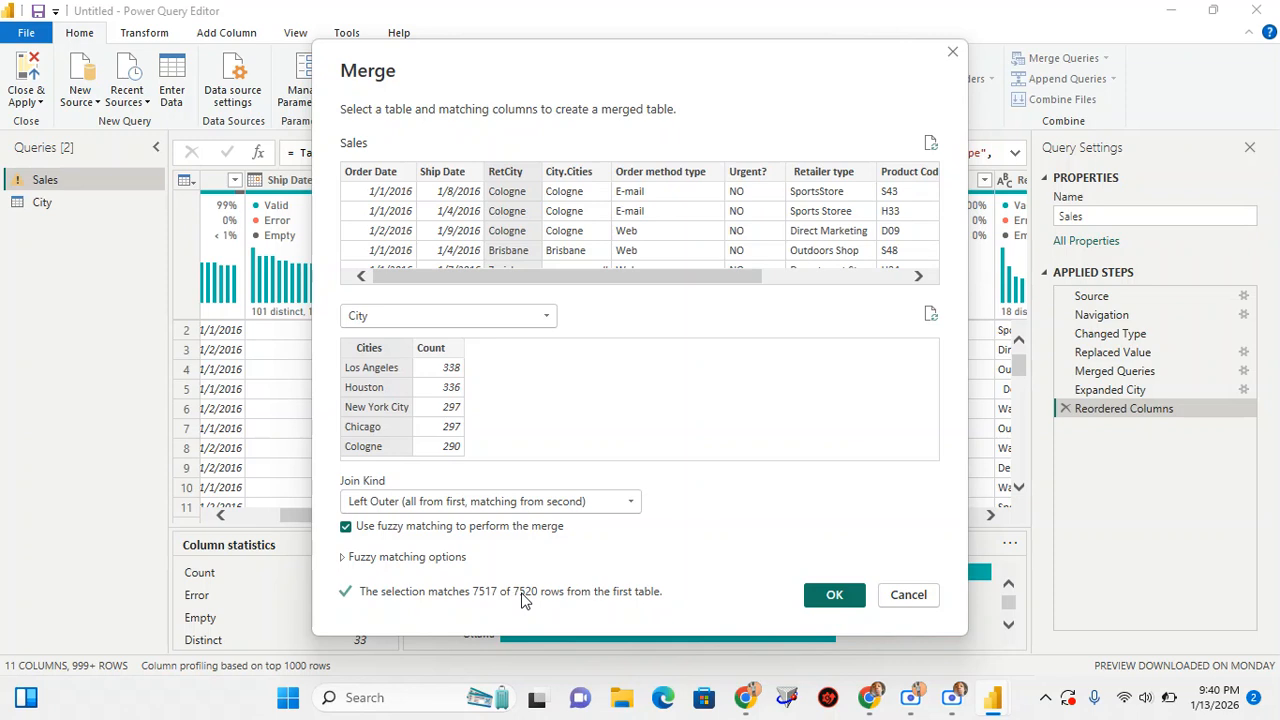
pyautogui.click(832, 594)
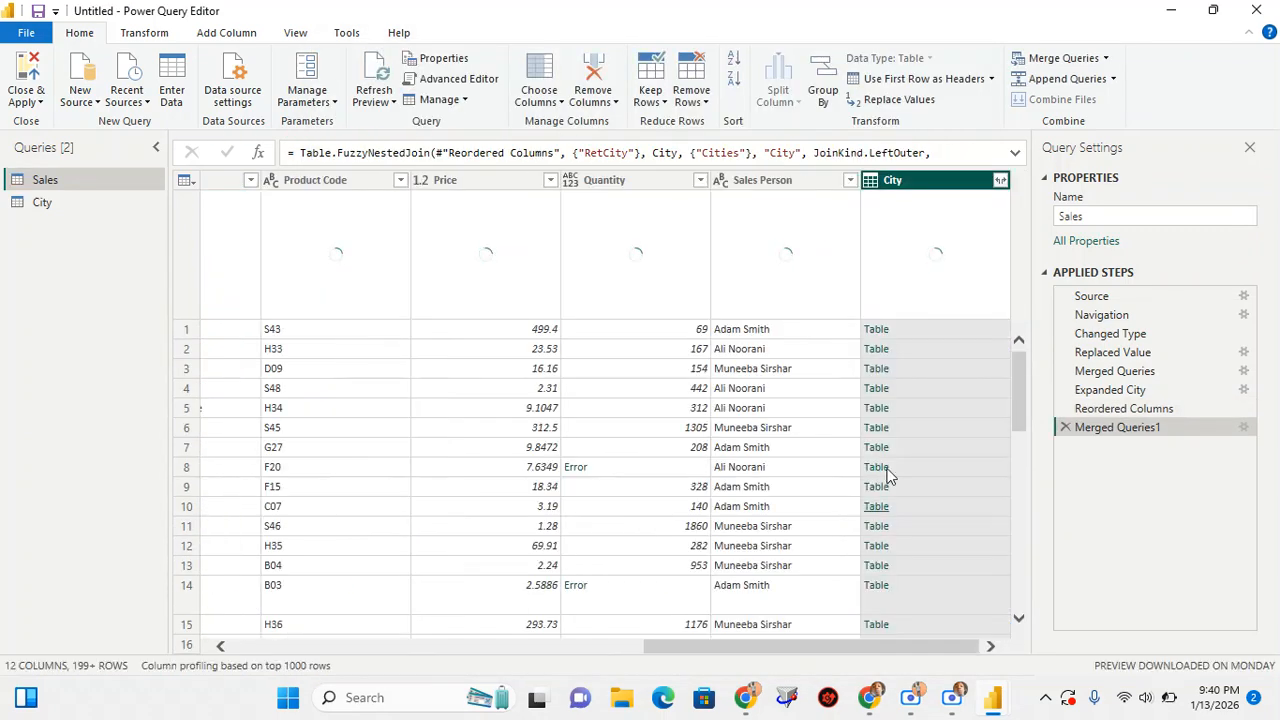
# Expand the newly merged City column with only the Cities field, leaving out Count
pyautogui.click(1000, 182)
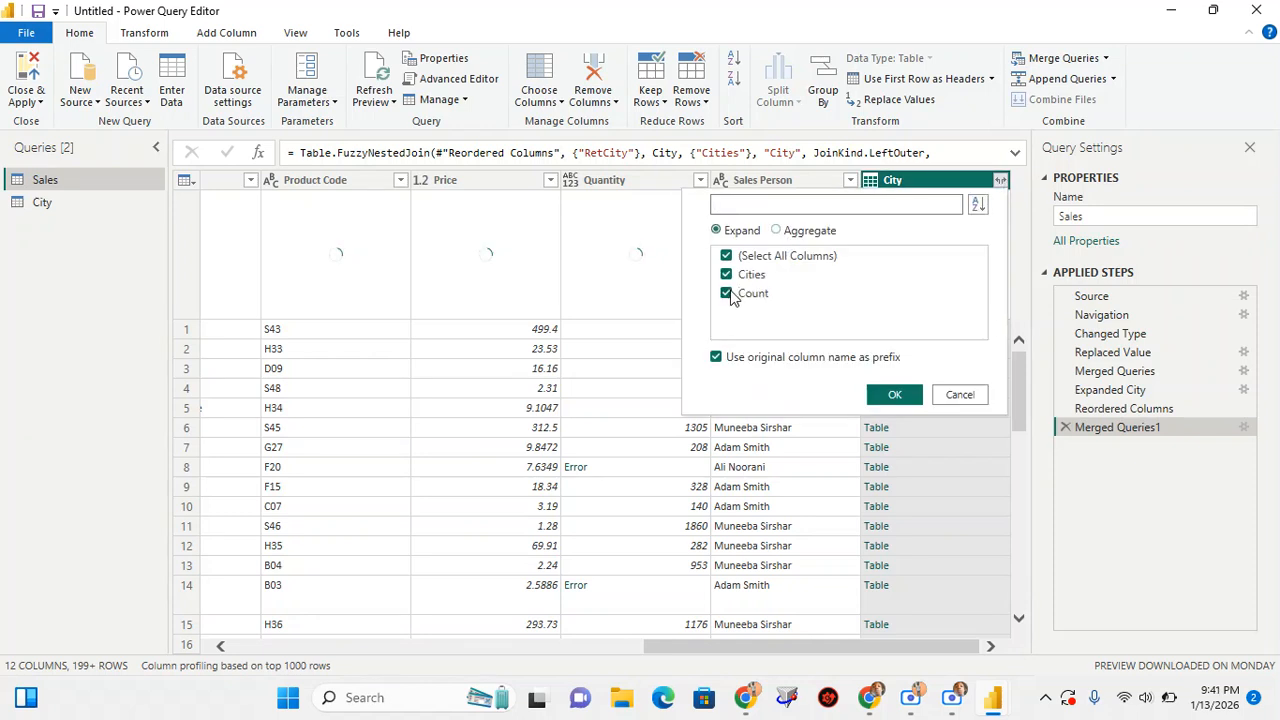
pyautogui.click(727, 293)
pyautogui.click(894, 394)
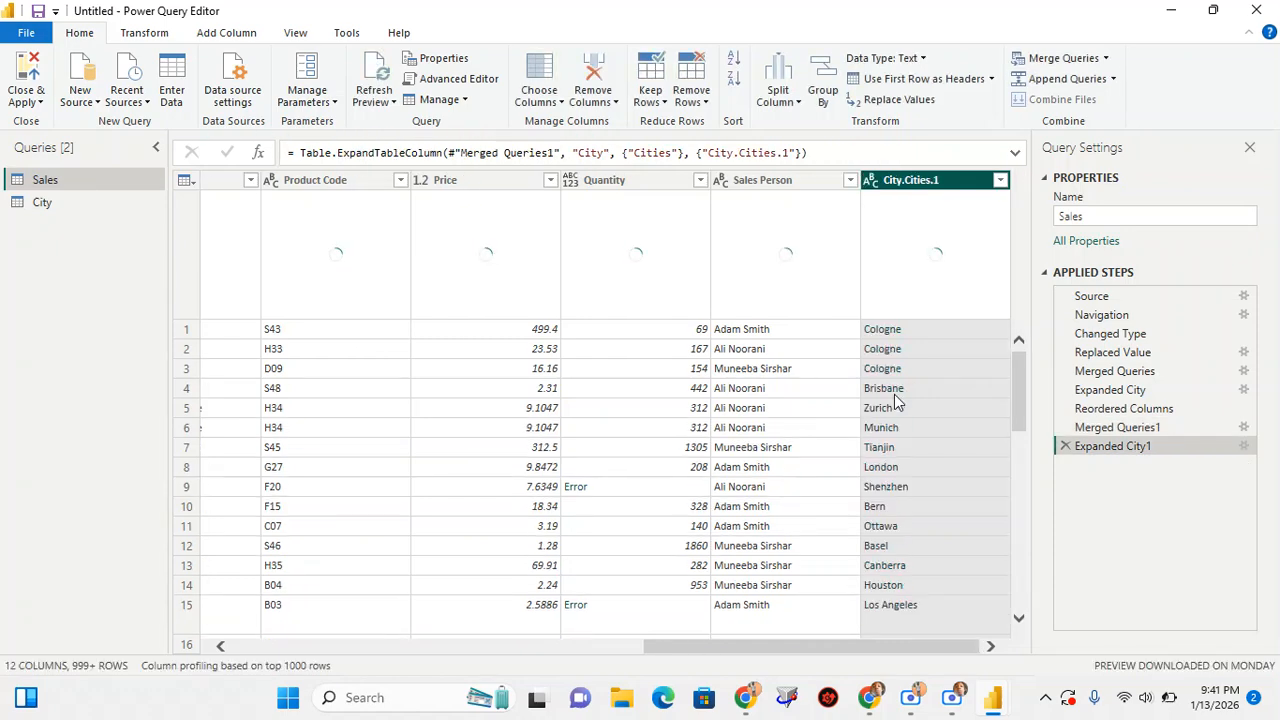
# Look through the fuzzy-matched city values down the Sales table for corrected names and remaining nulls
pyautogui.scroll(-5, 921, 546)
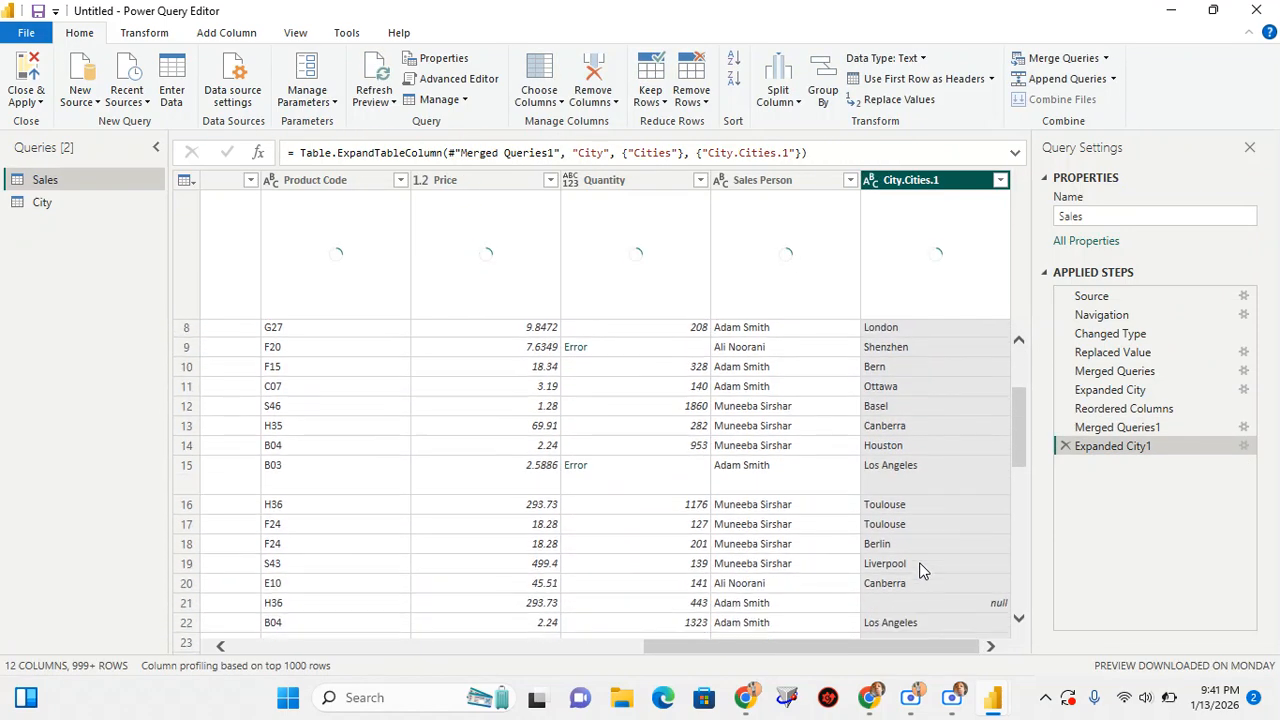
pyautogui.scroll(-2, 921, 570)
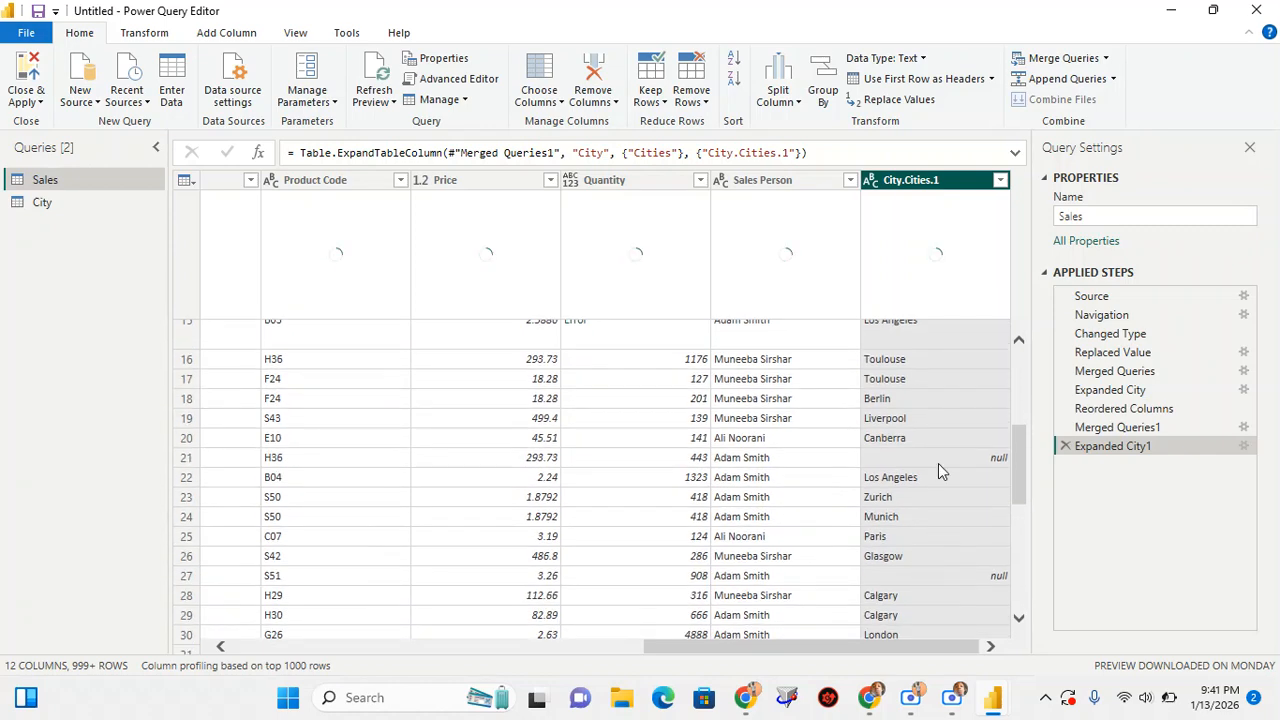
pyautogui.scroll(-20, 936, 542)
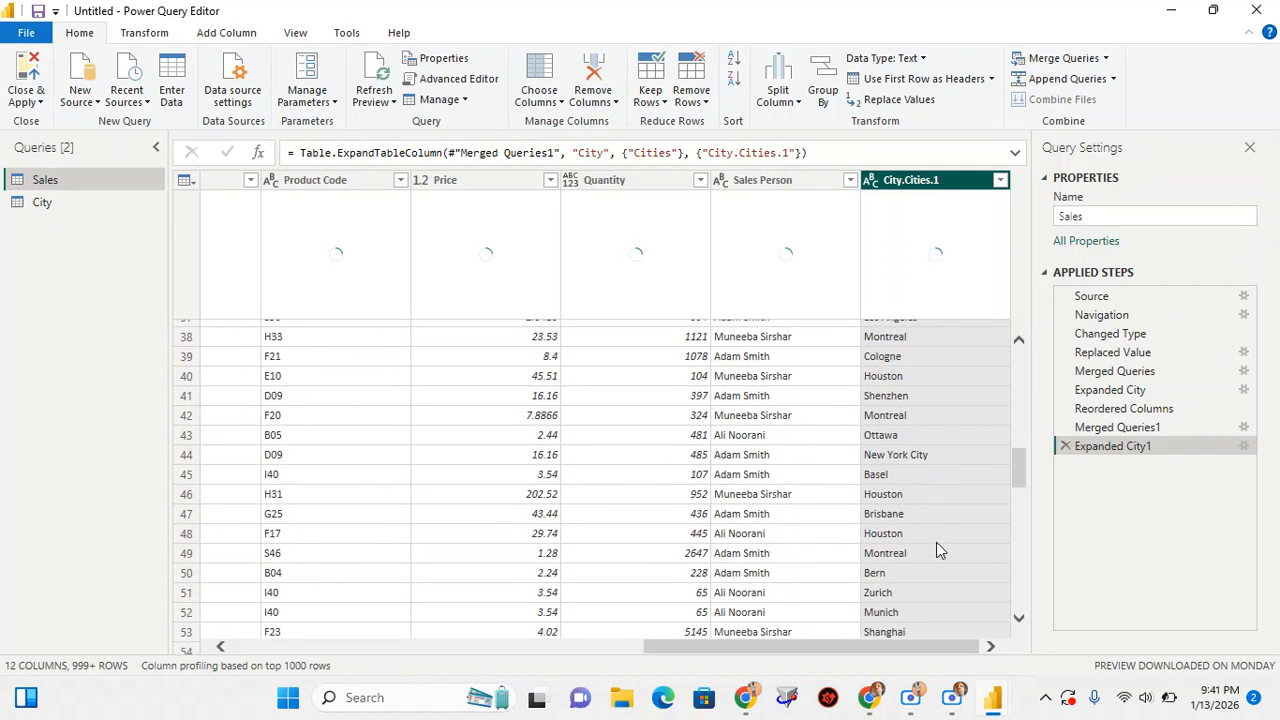
pyautogui.scroll(-20, 936, 542)
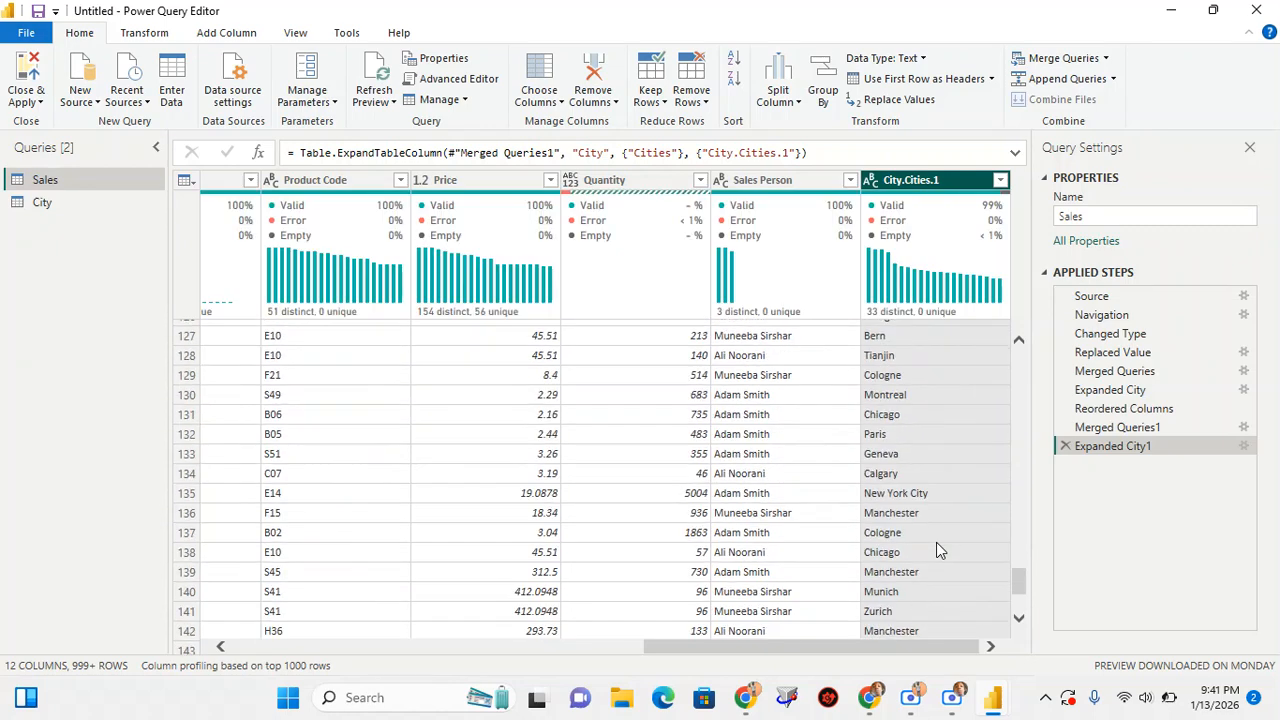
pyautogui.scroll(20, 936, 542)
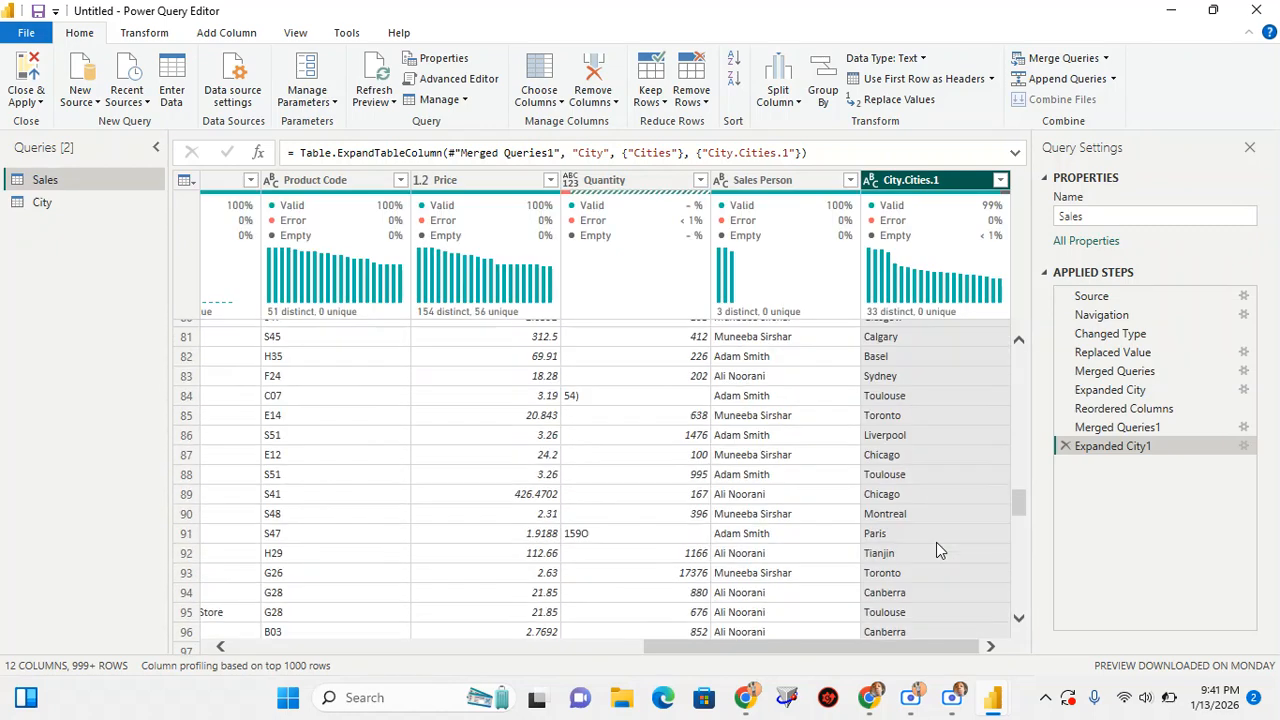
pyautogui.scroll(15, 936, 542)
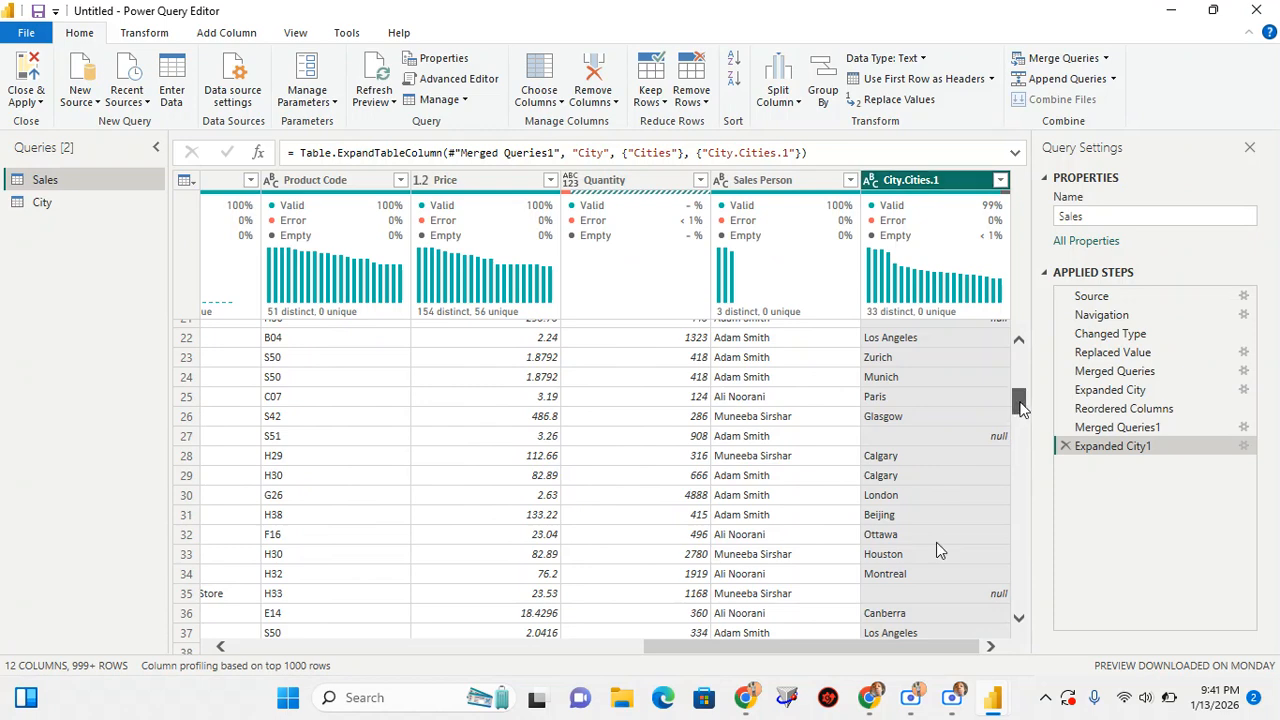
pyautogui.scroll(5, 1014, 404)
# Move the City.Cities.1 column directly after City.Cities, beside RetCity, in the Sales table
pyautogui.moveTo(918, 183); pyautogui.dragTo(315, 166)
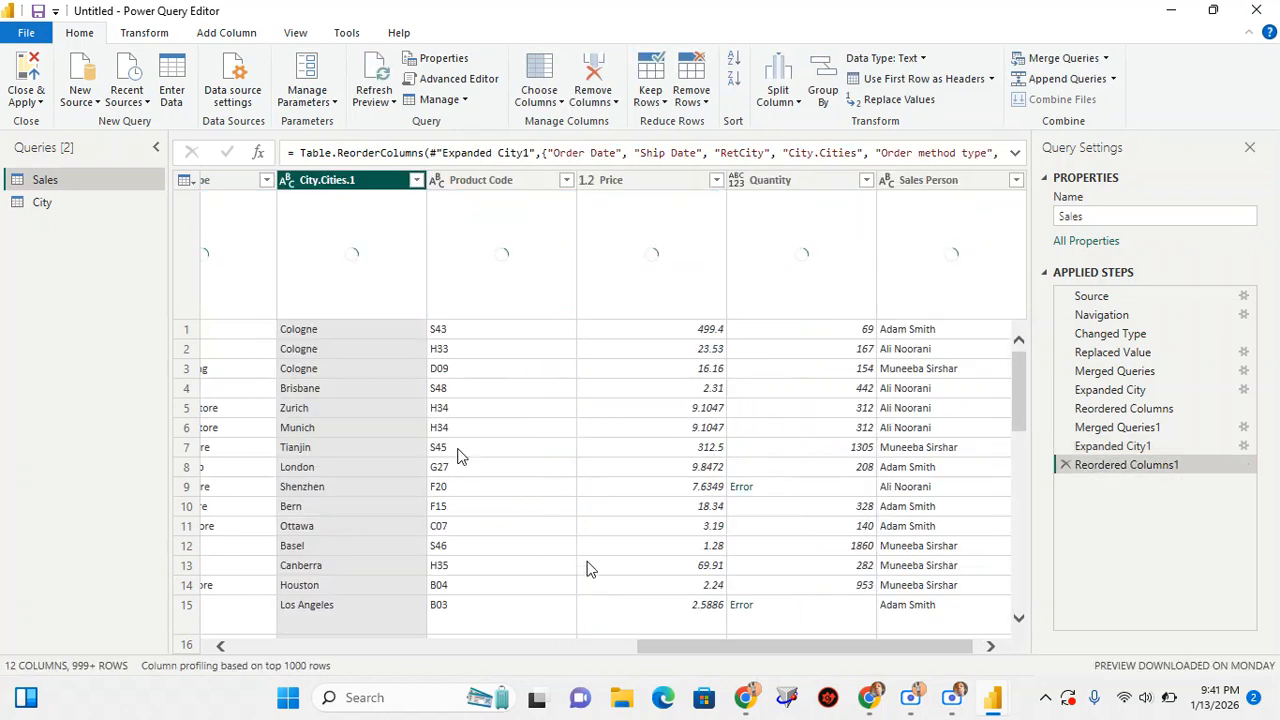
pyautogui.moveTo(707, 657); pyautogui.dragTo(557, 677)
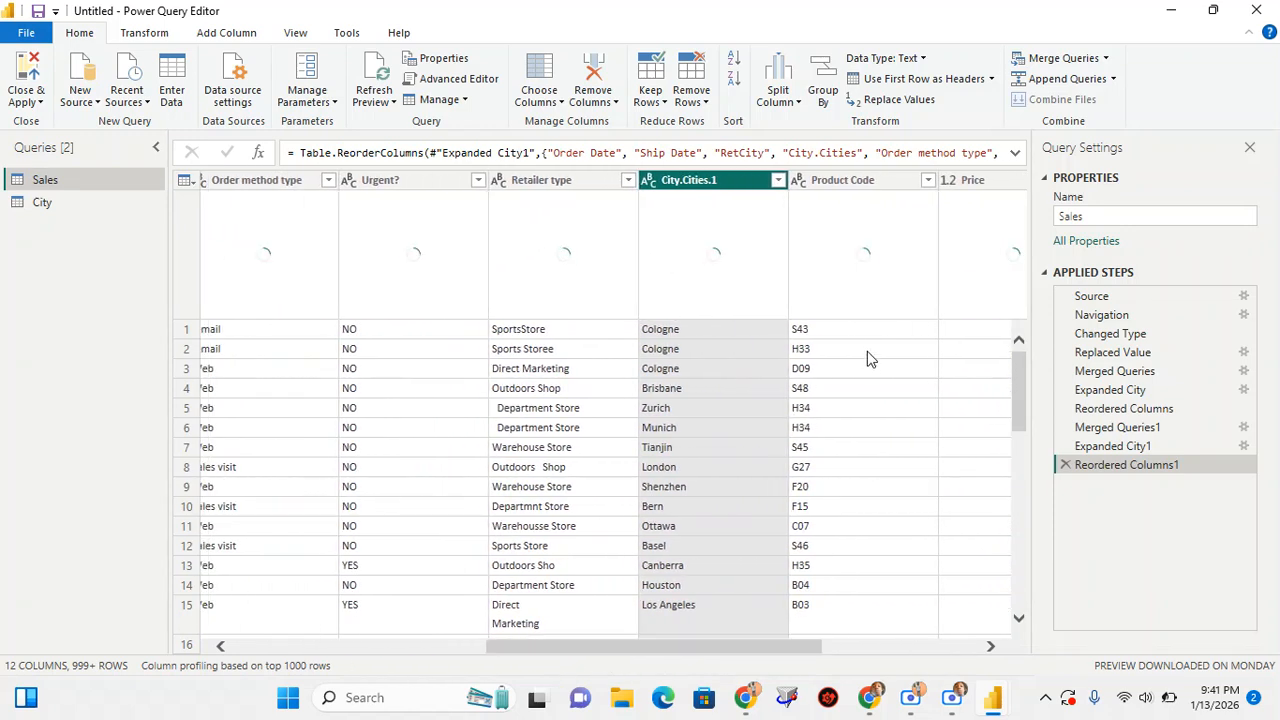
pyautogui.moveTo(708, 180); pyautogui.dragTo(446, 210)
pyautogui.moveTo(617, 651); pyautogui.dragTo(494, 663)
pyautogui.moveTo(709, 179); pyautogui.dragTo(602, 195)
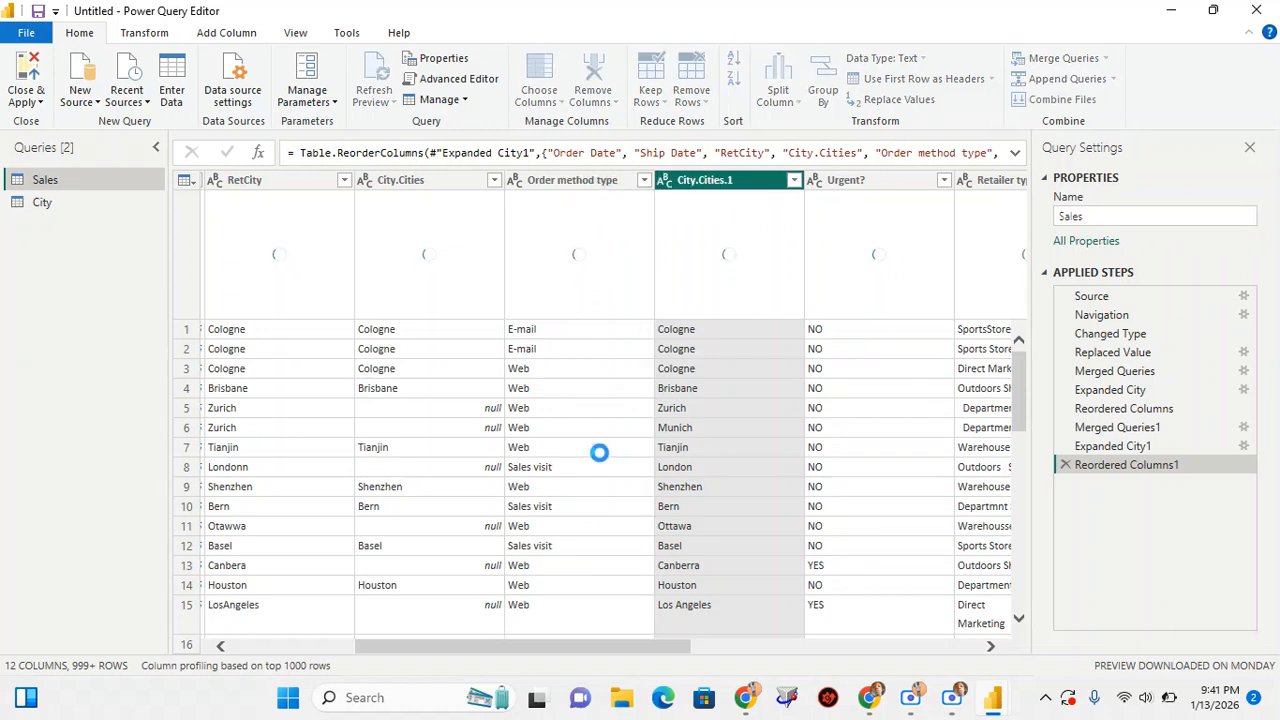
pyautogui.moveTo(569, 643); pyautogui.dragTo(524, 651)
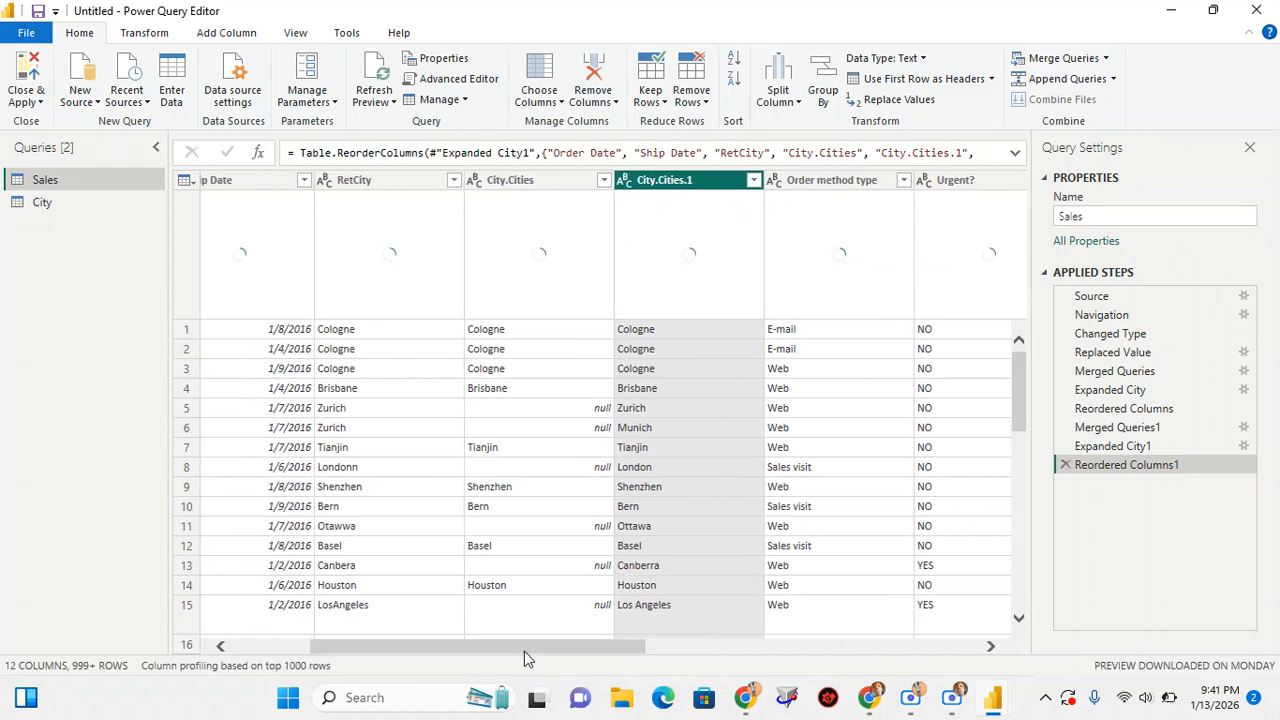
# Review the column profiles and statistics of RetCity, City.Cities and City.Cities.1 in turn
pyautogui.click(370, 180)
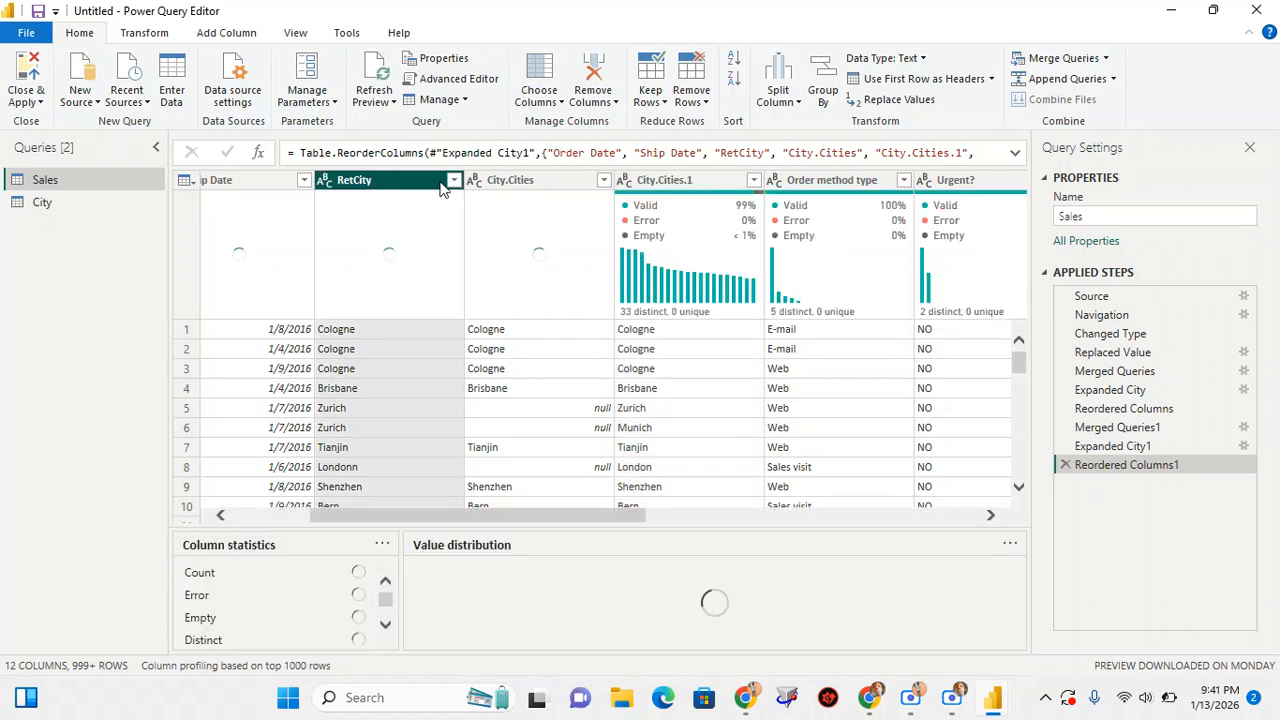
pyautogui.click(515, 185)
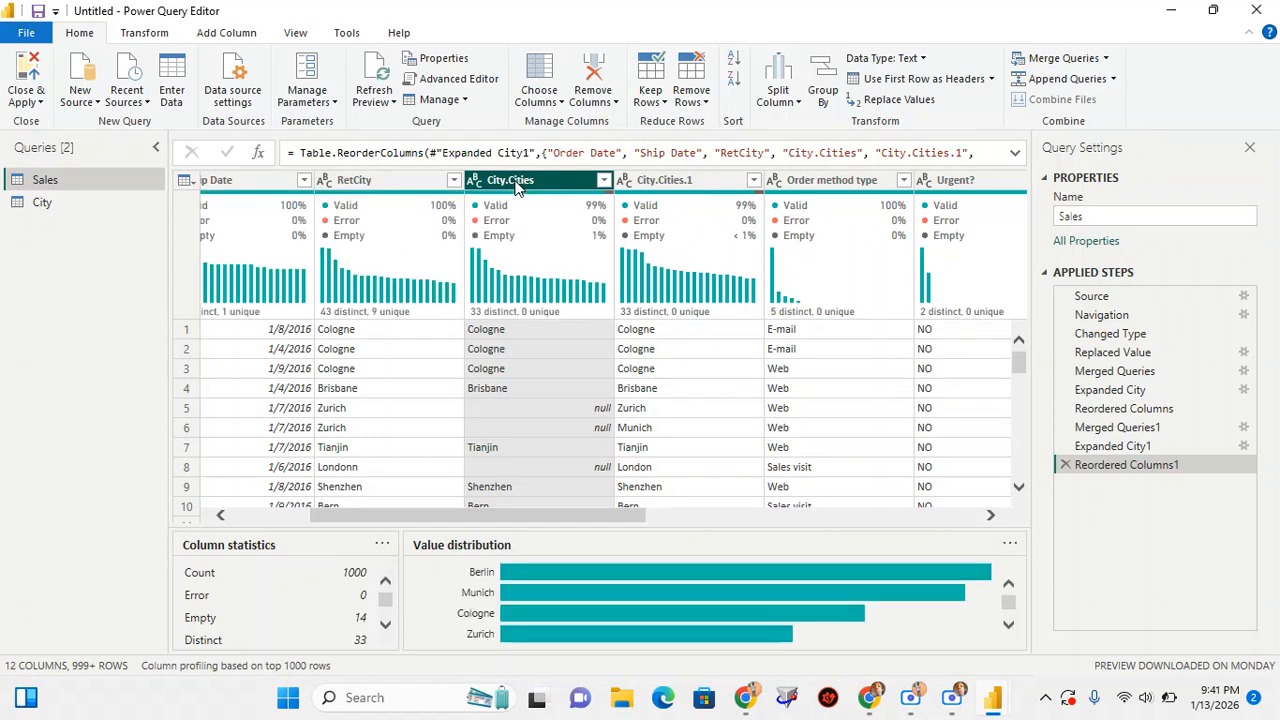
pyautogui.scroll(-1, 500, 410)
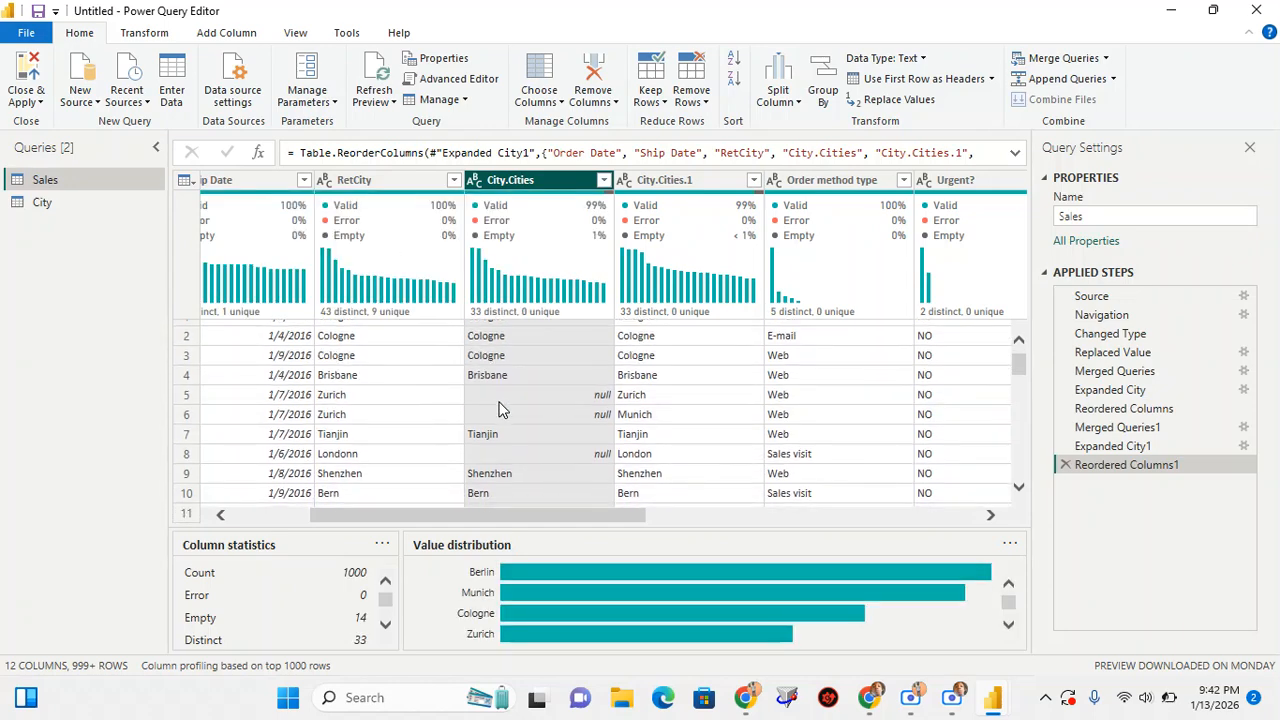
pyautogui.scroll(1, 500, 410)
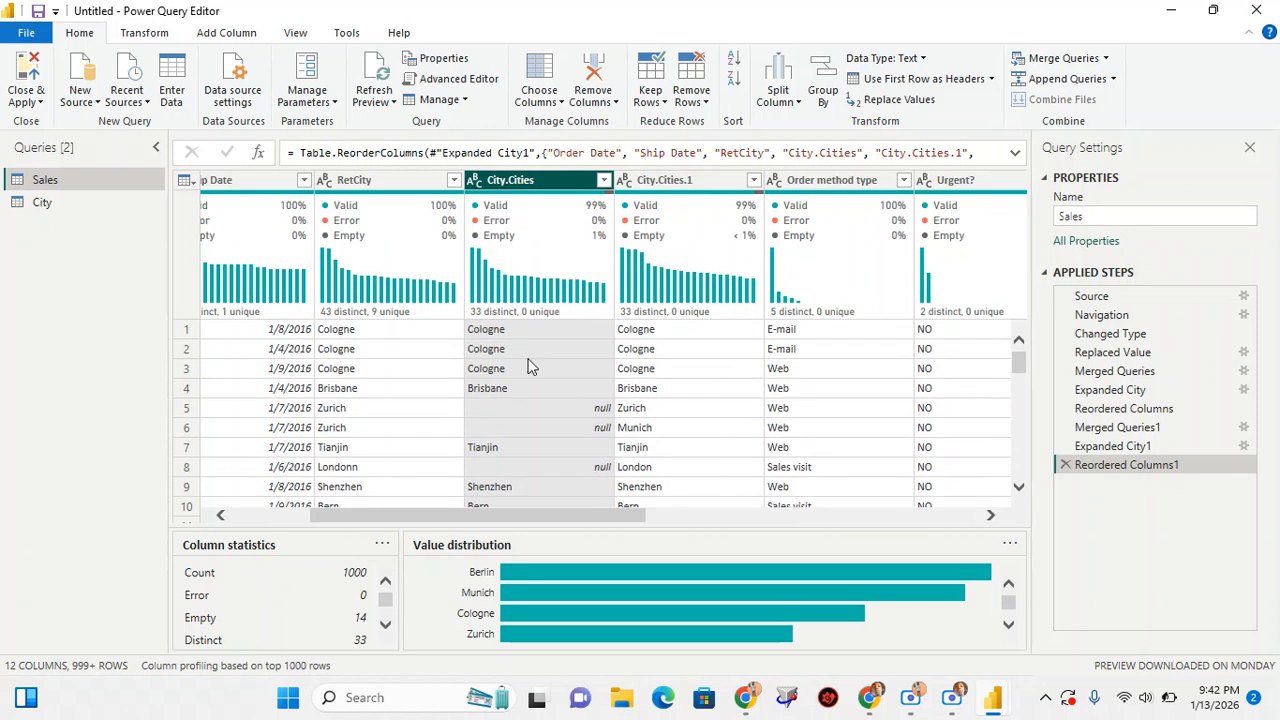
pyautogui.click(662, 180)
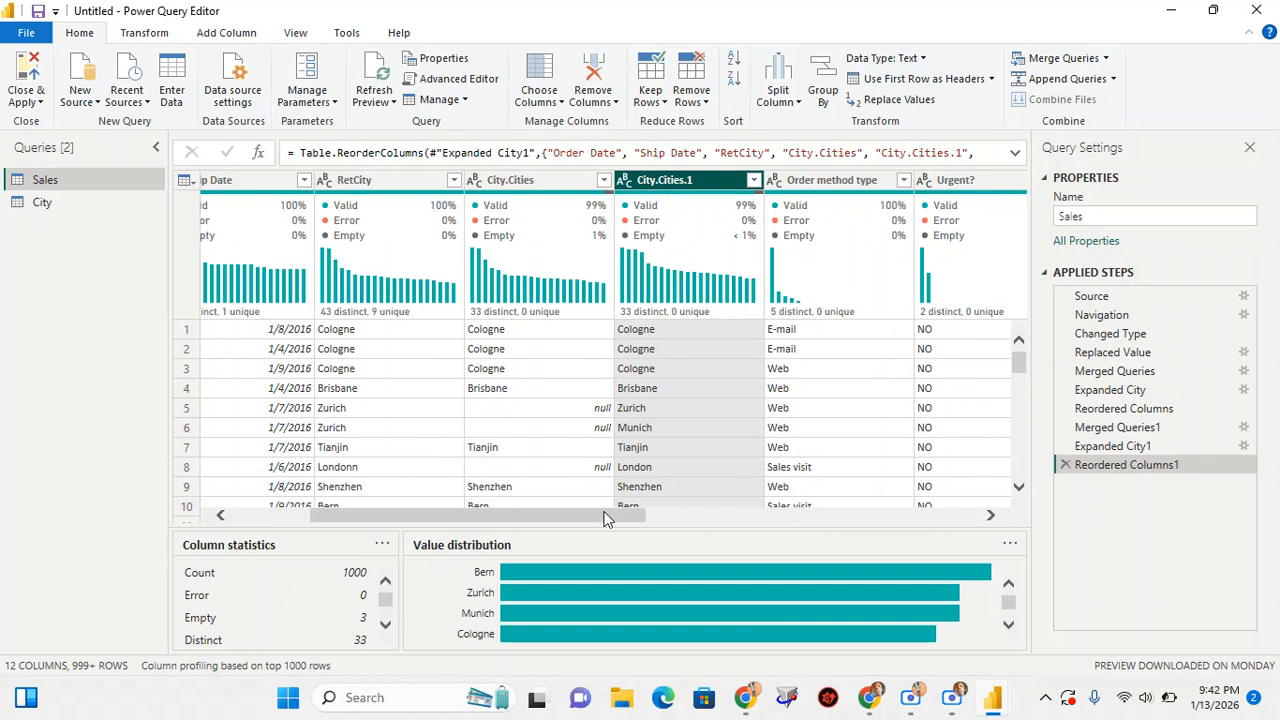
# Compare RetCity, City.Cities and City.Cities.1 row by row, checking how Zurich and Londonn are matched with and without fuzzy matching
pyautogui.scroll(-1, 578, 410)
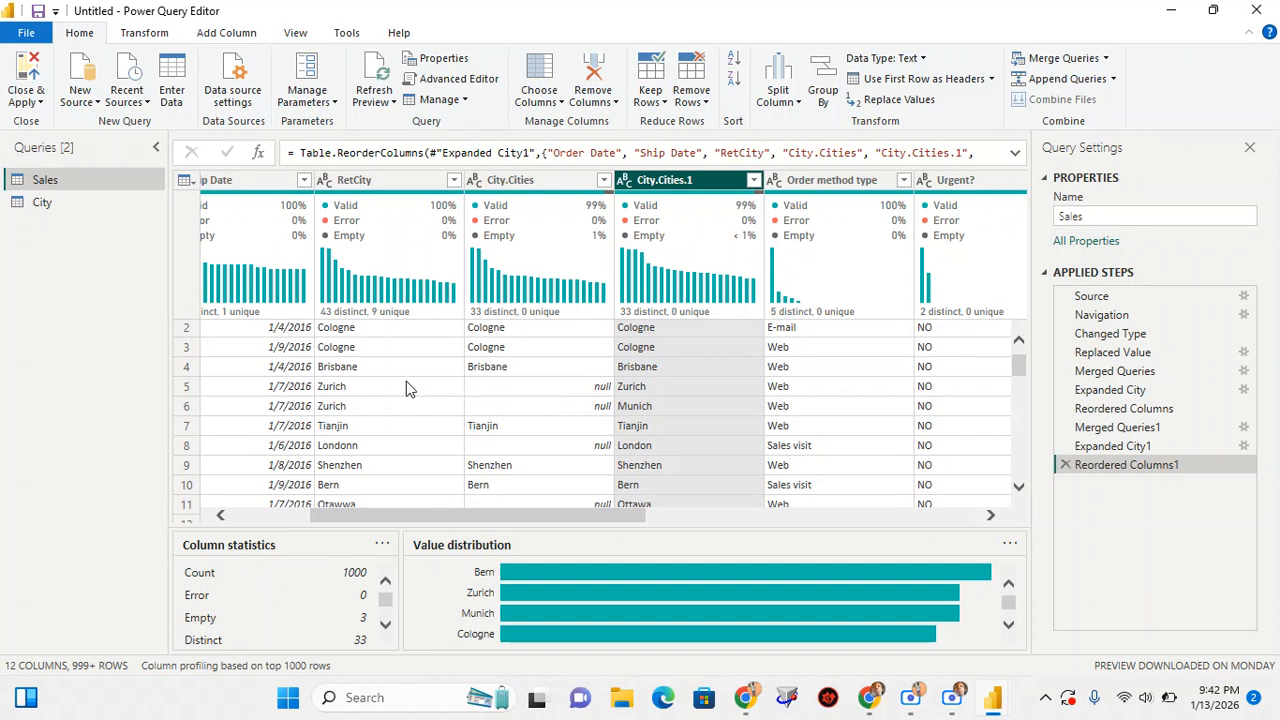
pyautogui.click(372, 388)
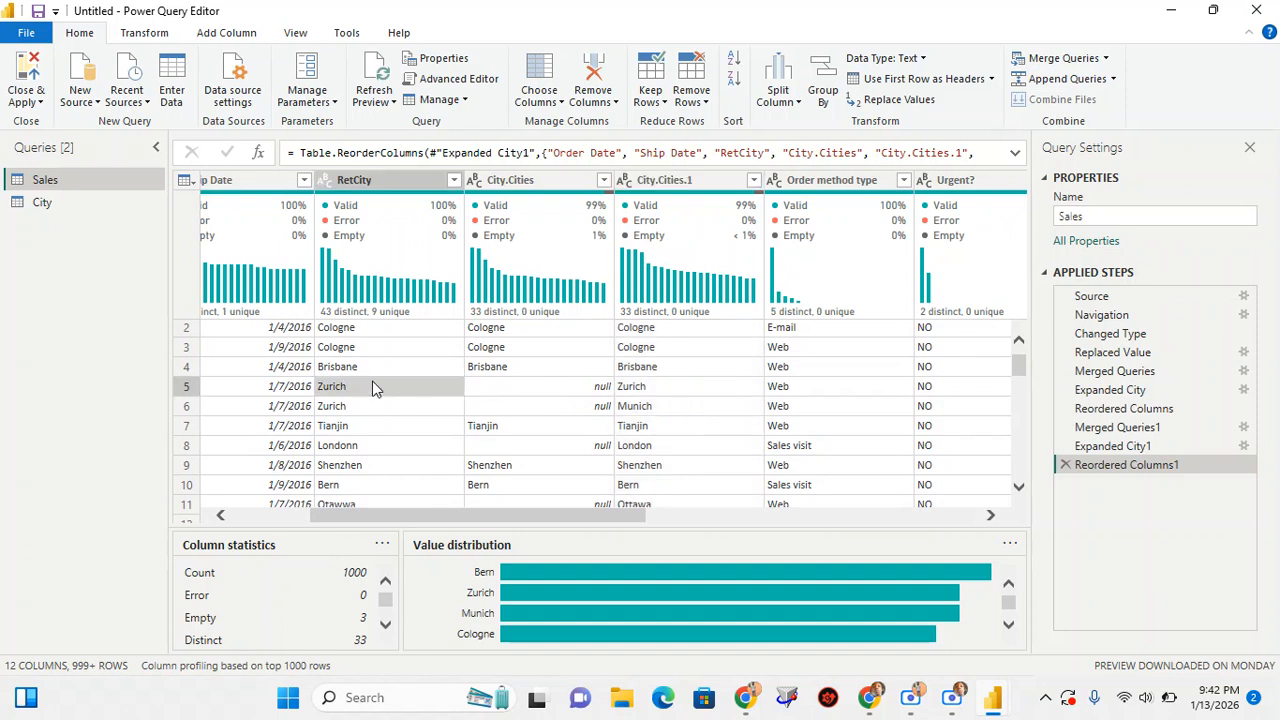
pyautogui.click(519, 390)
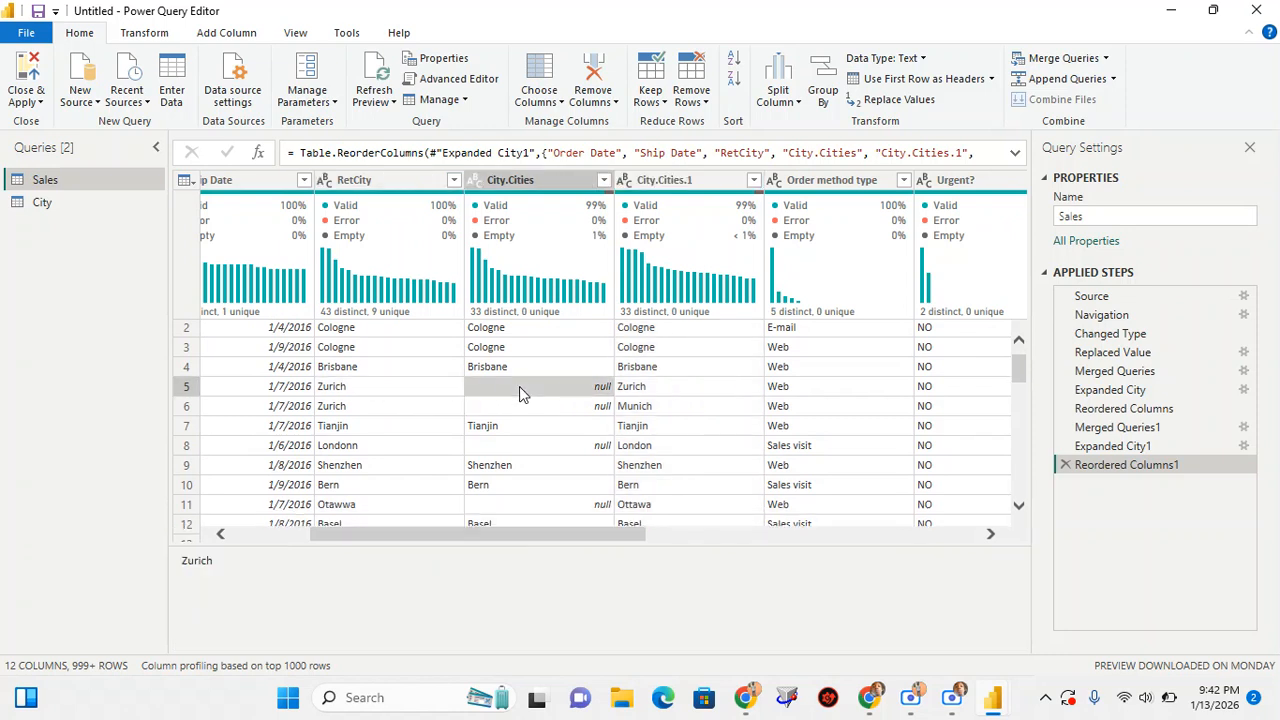
pyautogui.click(657, 386)
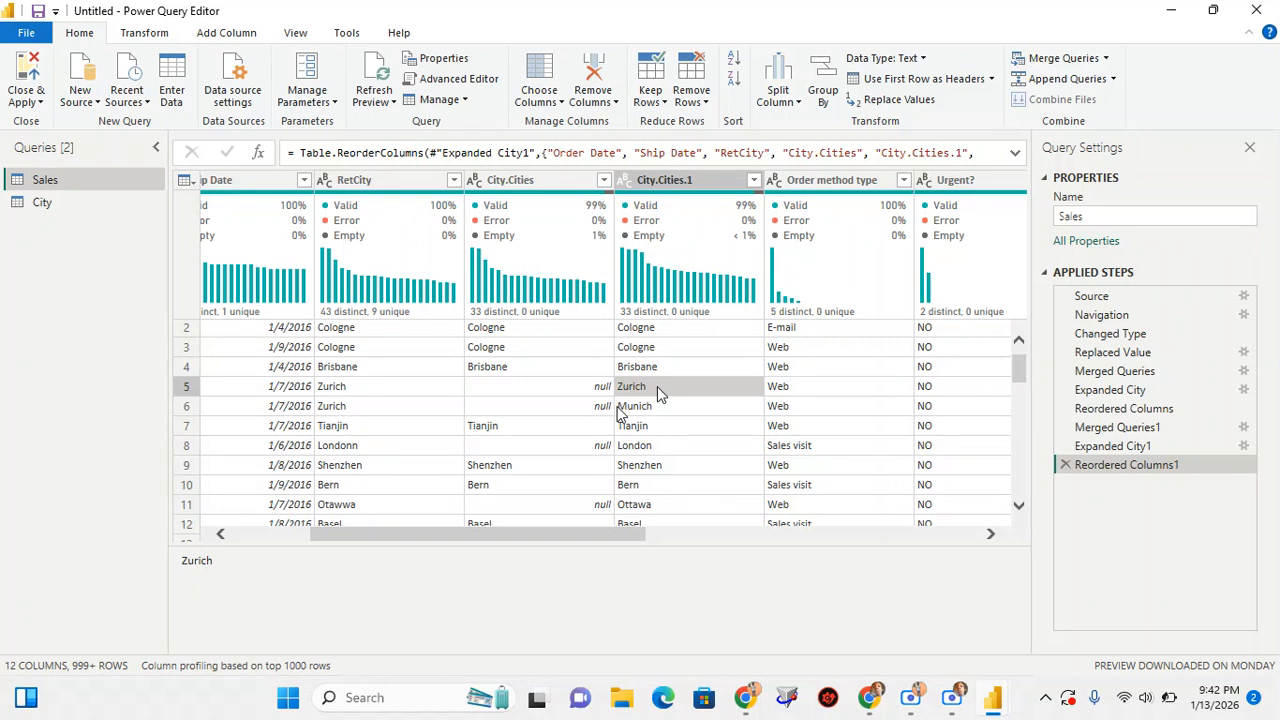
pyautogui.scroll(-1, 617, 415)
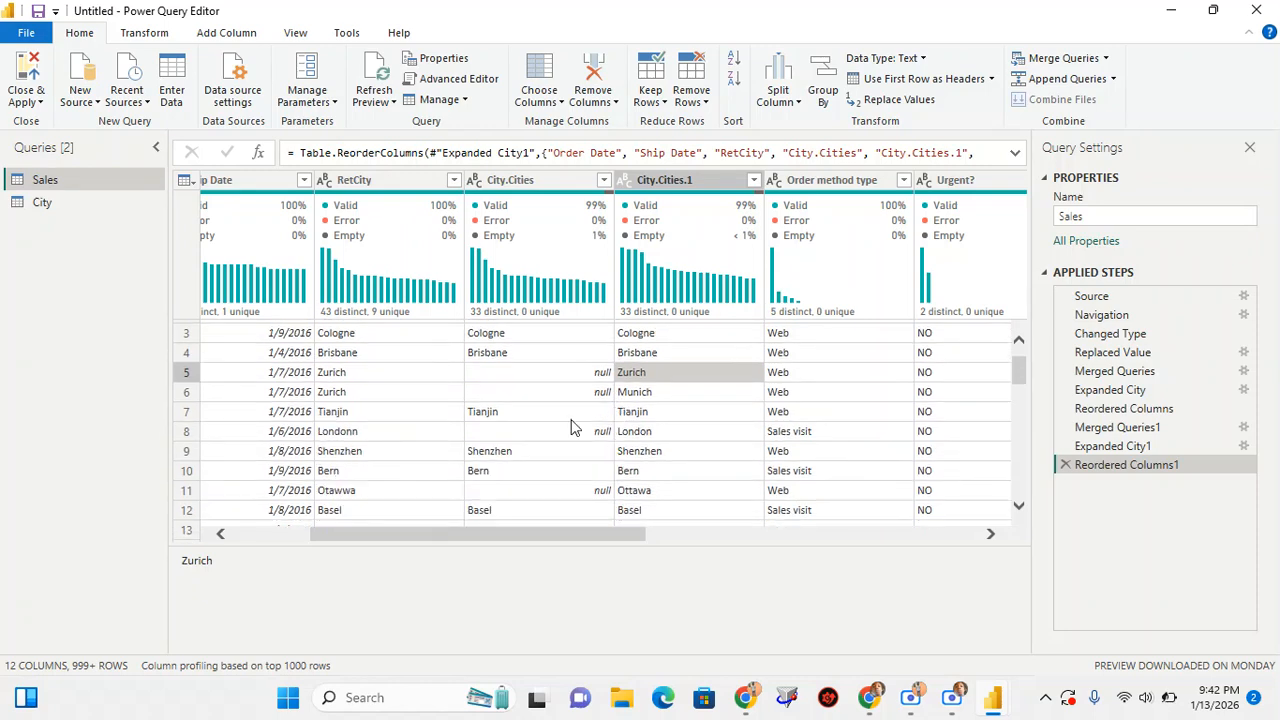
pyautogui.scroll(-1, 549, 427)
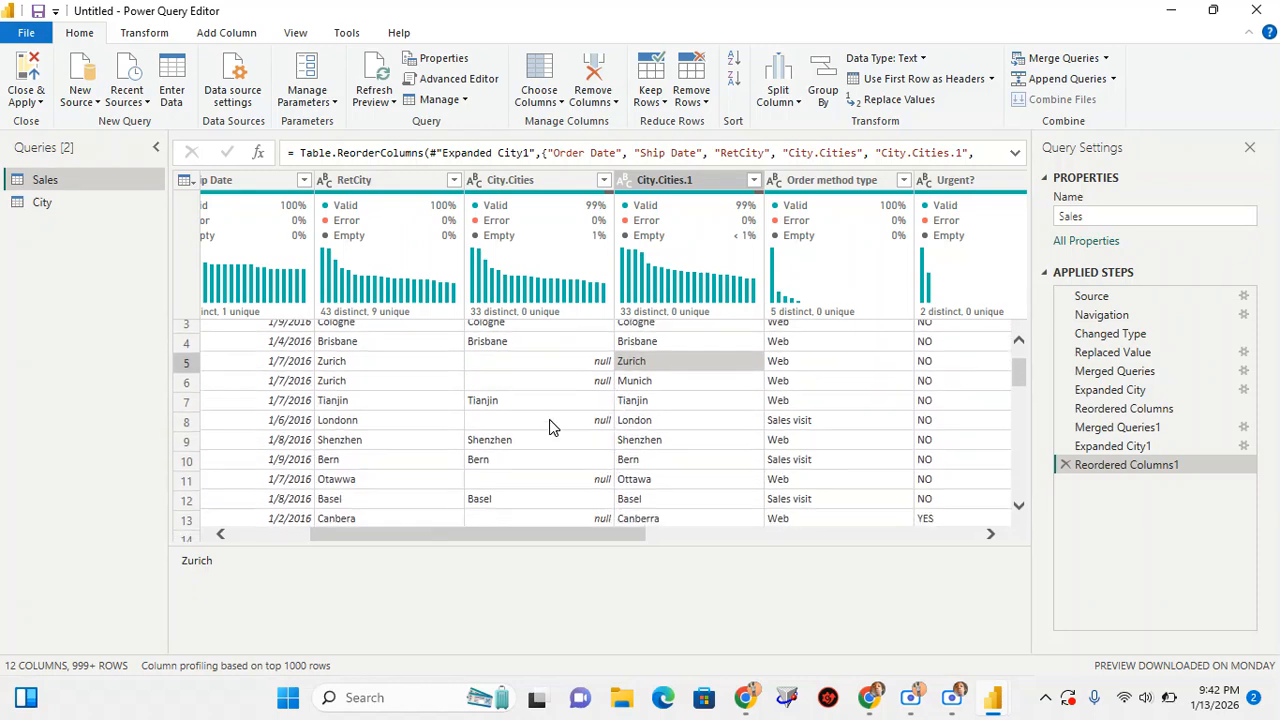
pyautogui.click(388, 419)
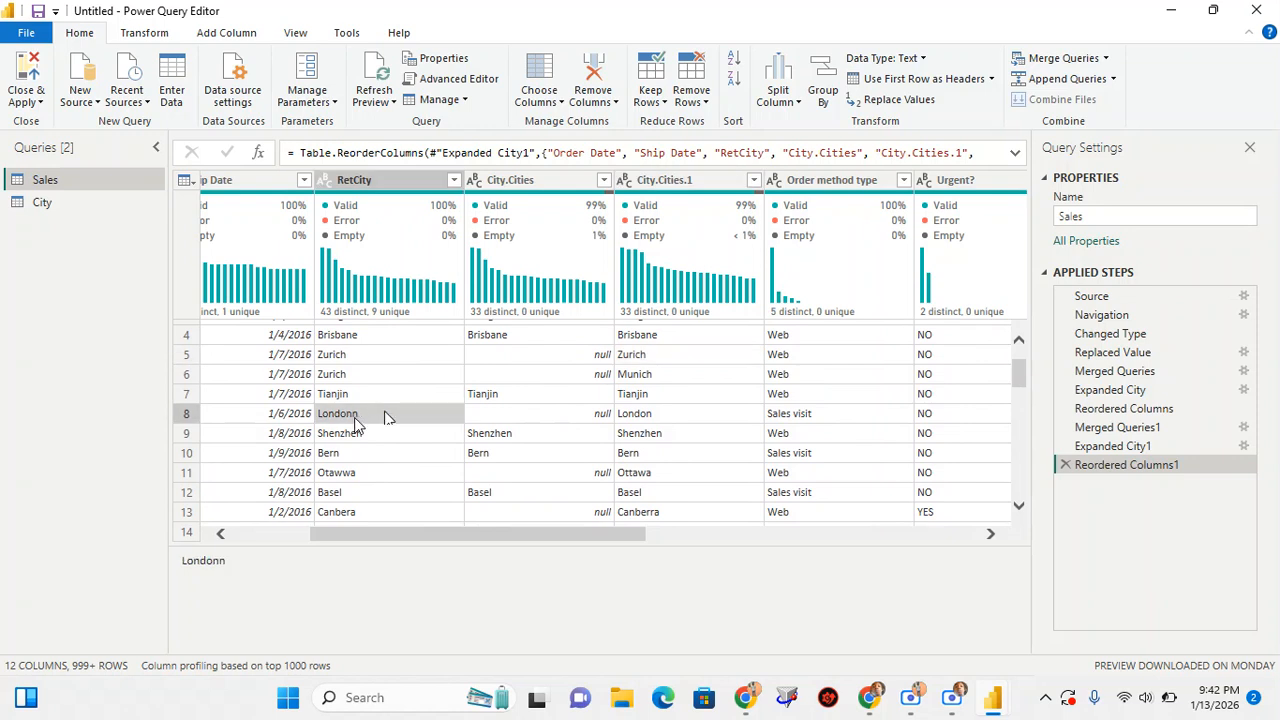
pyautogui.click(563, 419)
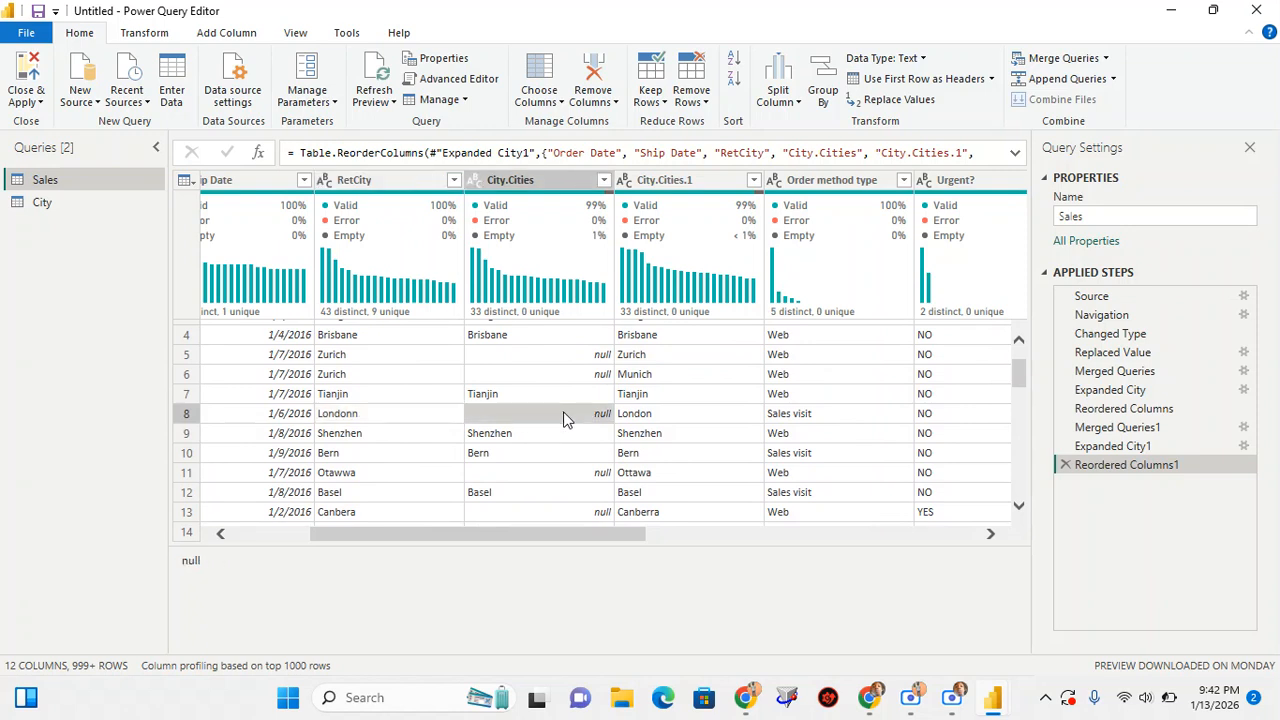
pyautogui.click(664, 420)
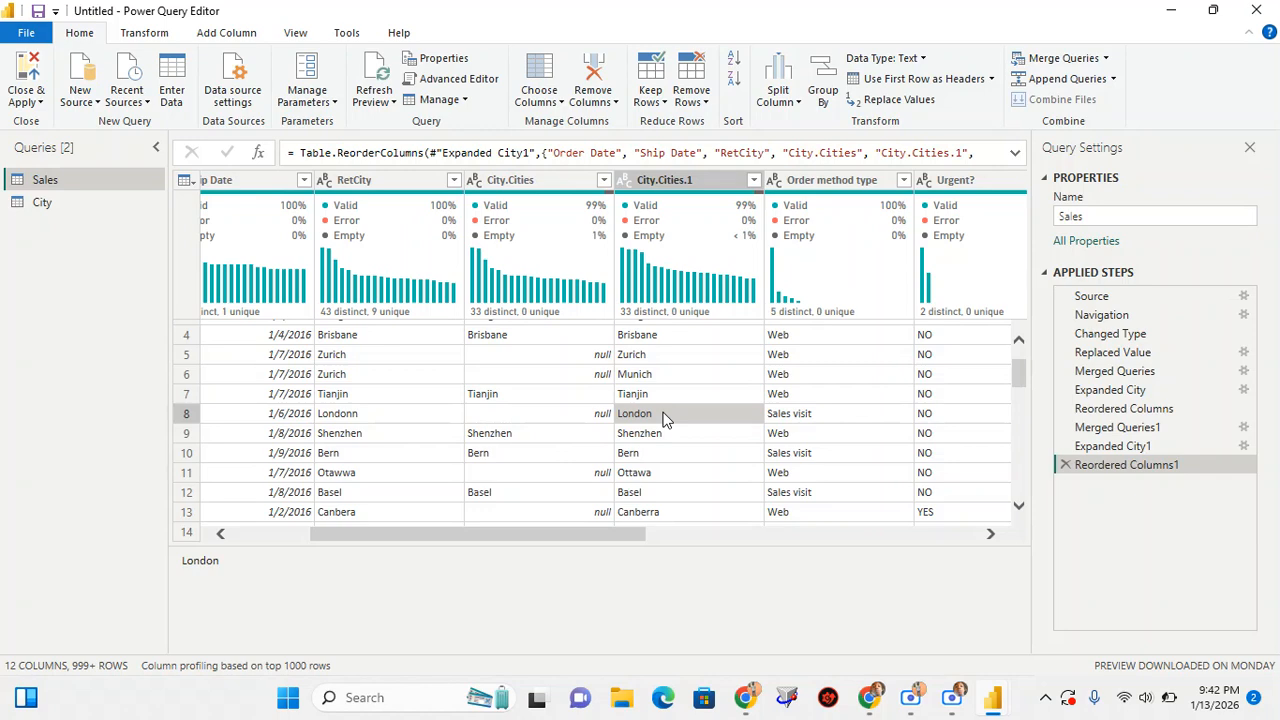
pyautogui.scroll(-2, 665, 420)
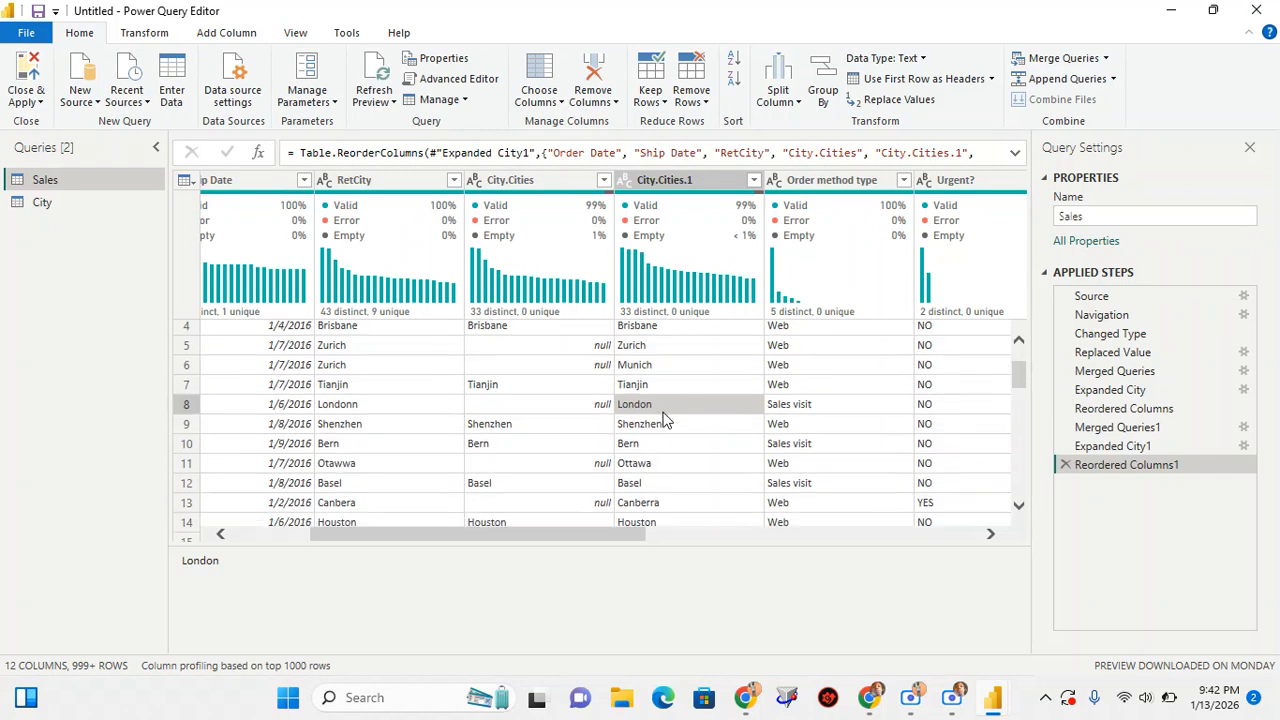
# Check the distinct and unique statistics of RetCity and City.Cities.1, and look down the Sales rows for values still unmatched after the fuzzy merge
pyautogui.scroll(-1, 667, 420)
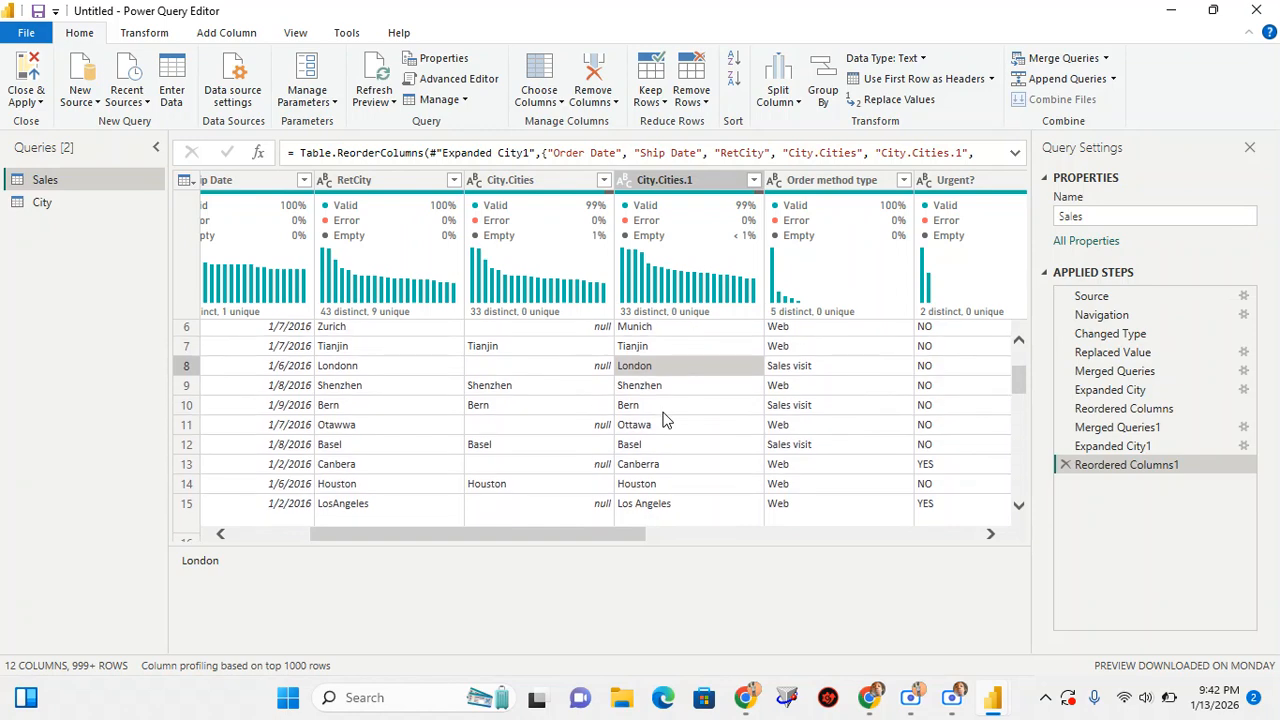
pyautogui.scroll(1, 667, 420)
pyautogui.scroll(2, 665, 420)
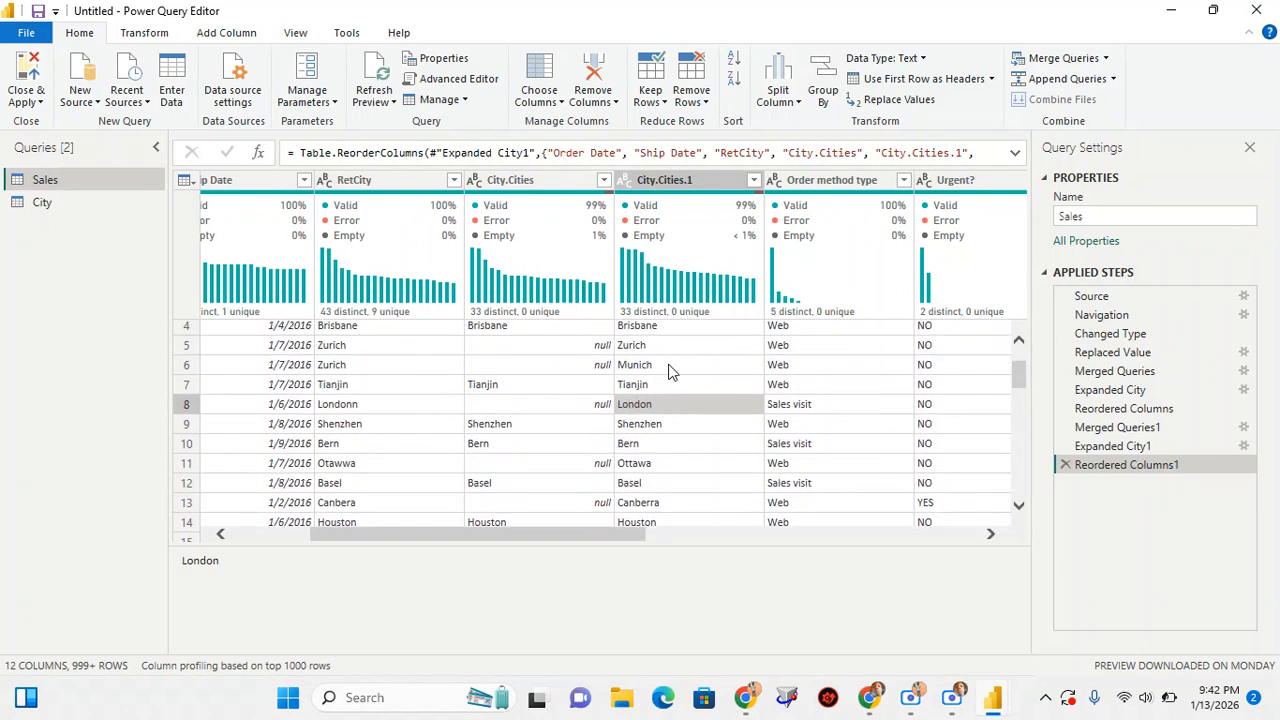
pyautogui.moveTo(340, 316)
pyautogui.moveTo(643, 307)
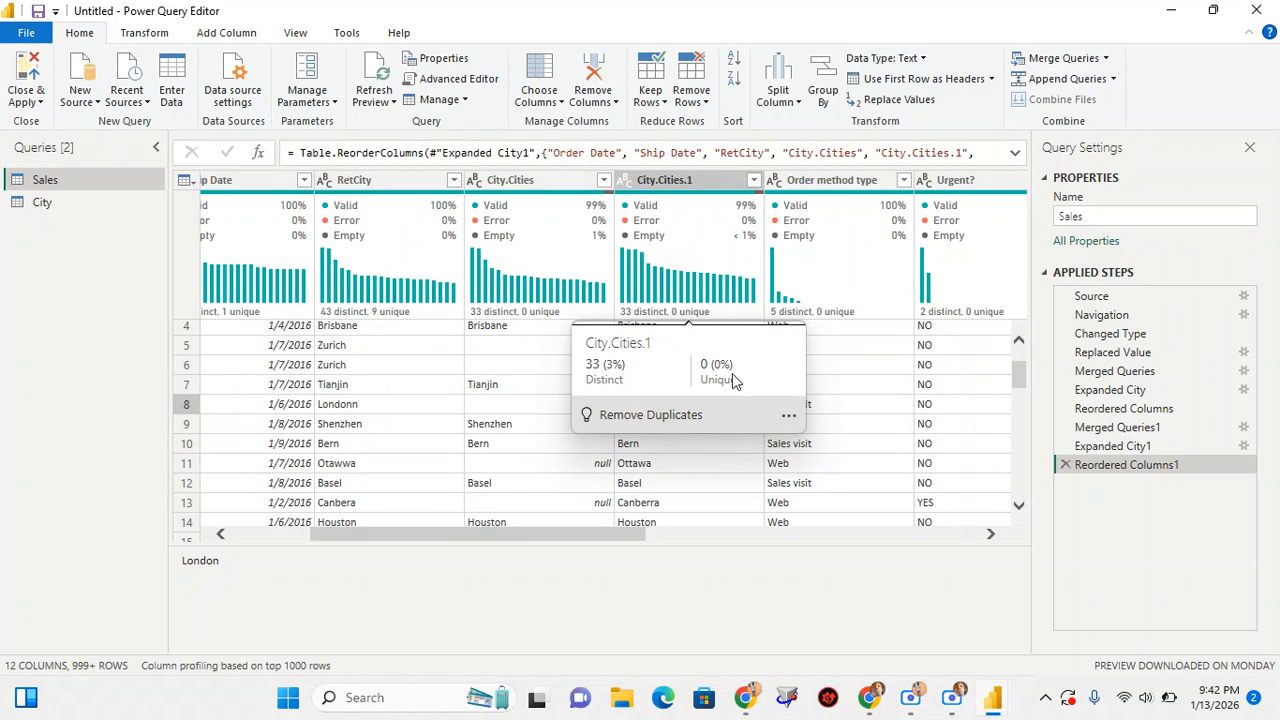
pyautogui.scroll(-2, 680, 410)
pyautogui.scroll(-3, 680, 410)
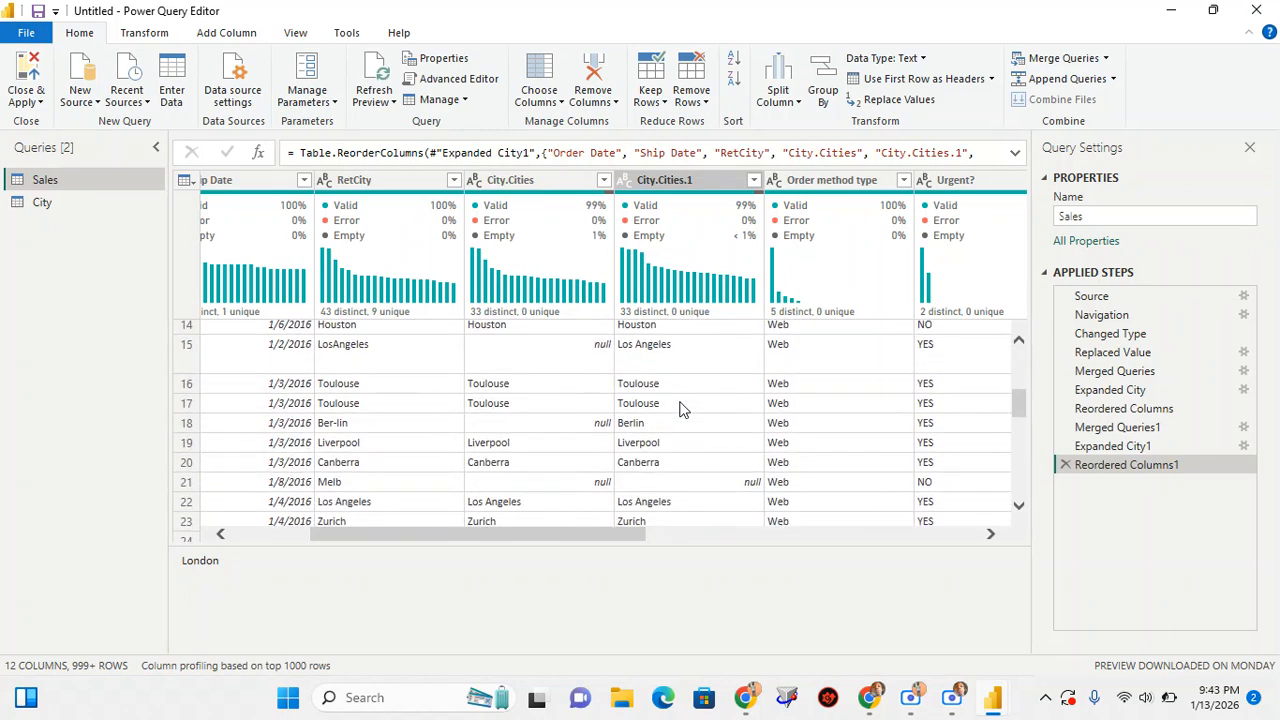
pyautogui.scroll(-3, 680, 410)
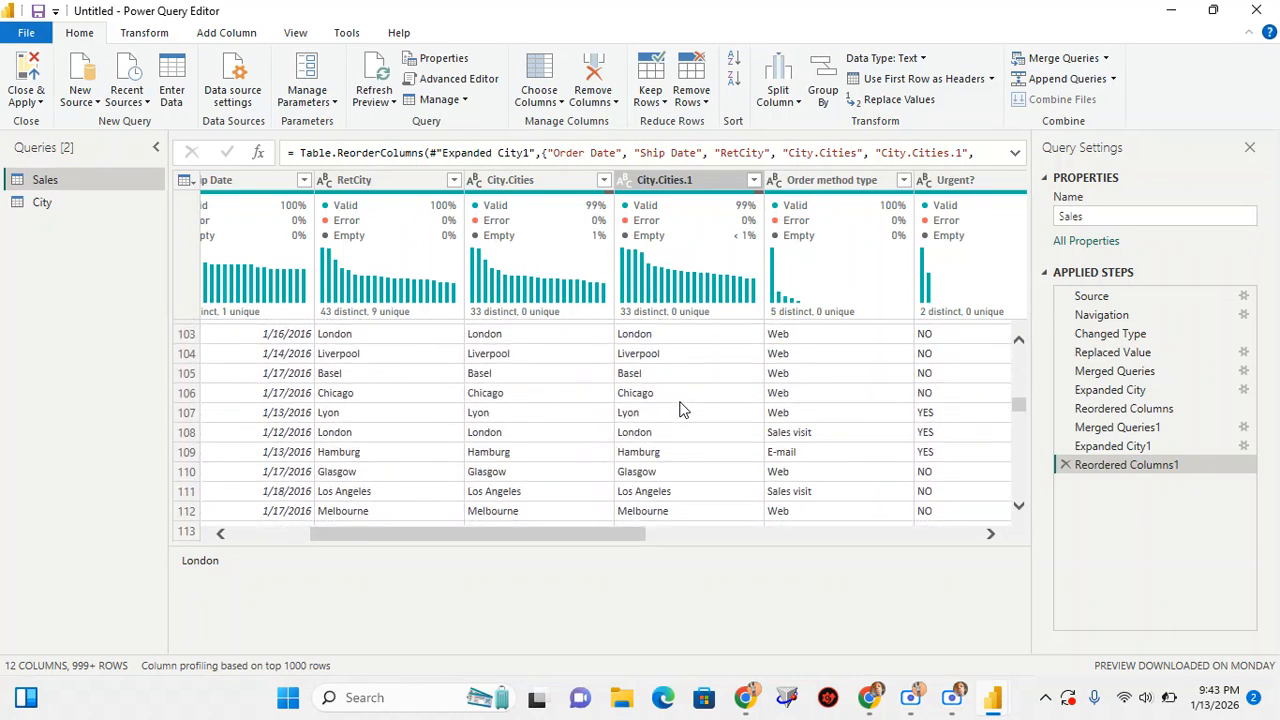
pyautogui.scroll(10, 679, 409)
pyautogui.scroll(7, 679, 409)
pyautogui.scroll(2, 679, 409)
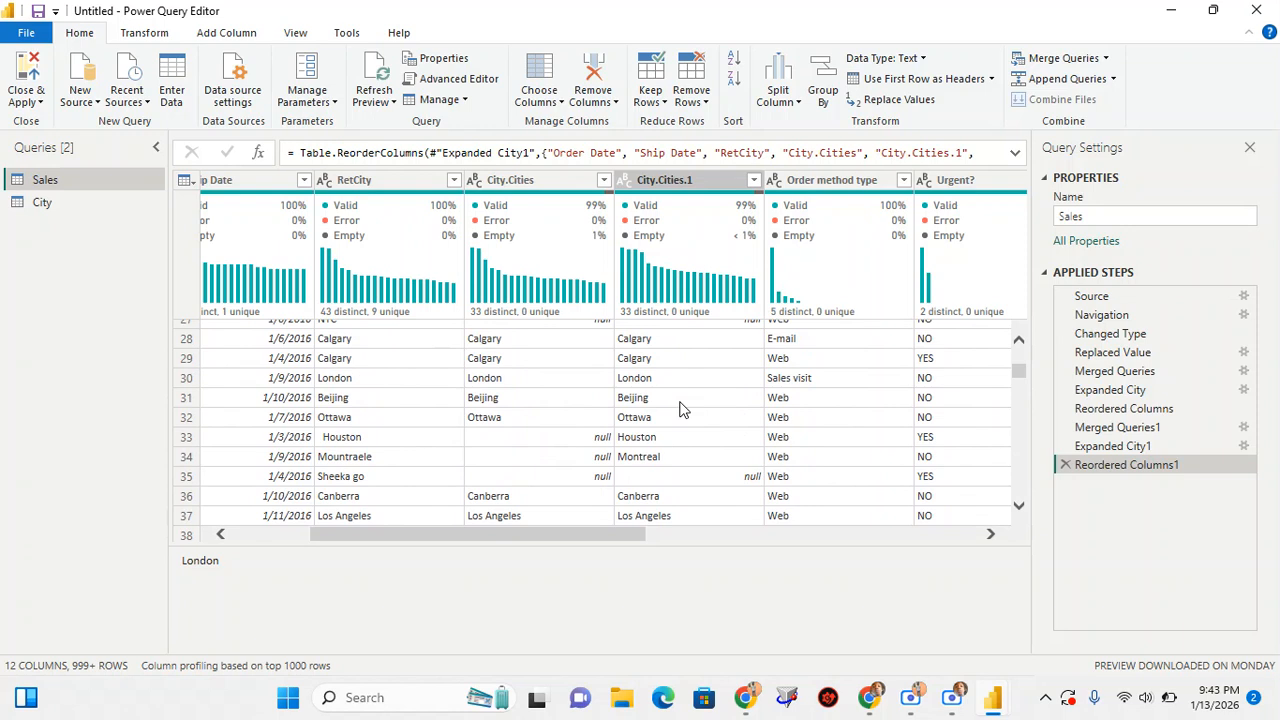
# Inspect the RetCity values Sheeka go, NYC and Melb against their results in City.Cities and City.Cities.1
pyautogui.click(679, 481)
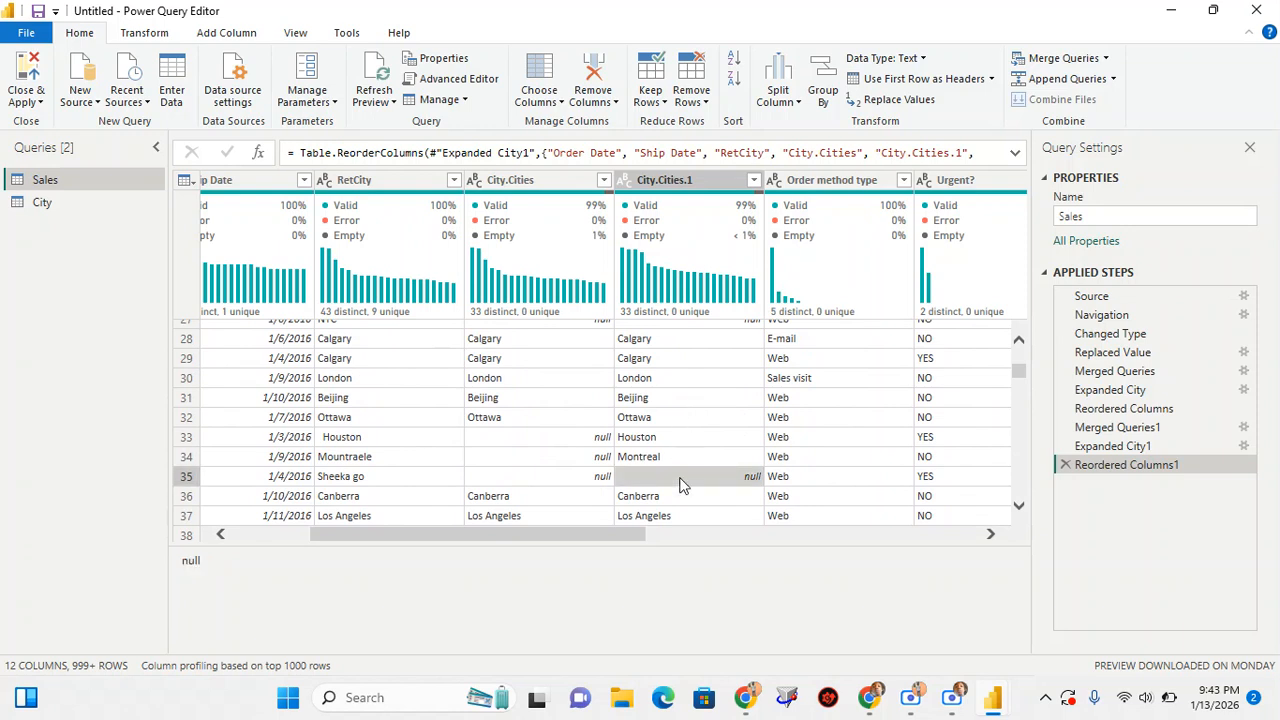
pyautogui.click(356, 478)
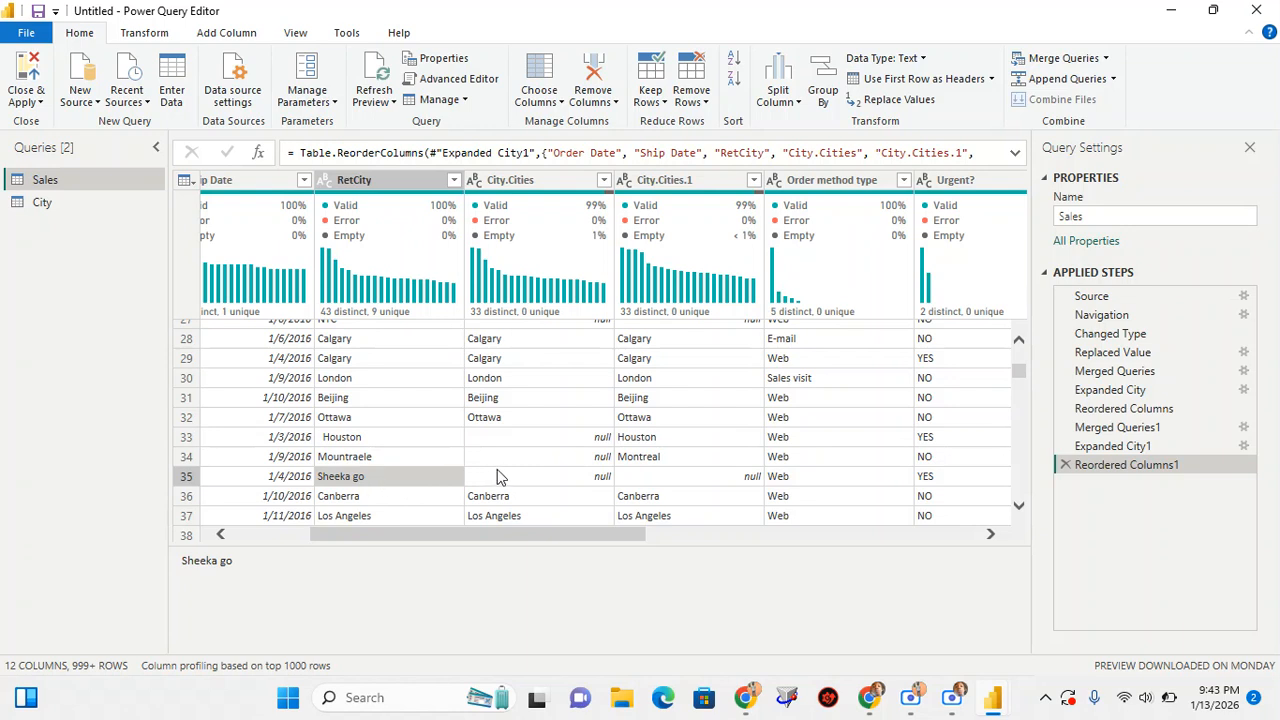
pyautogui.click(668, 479)
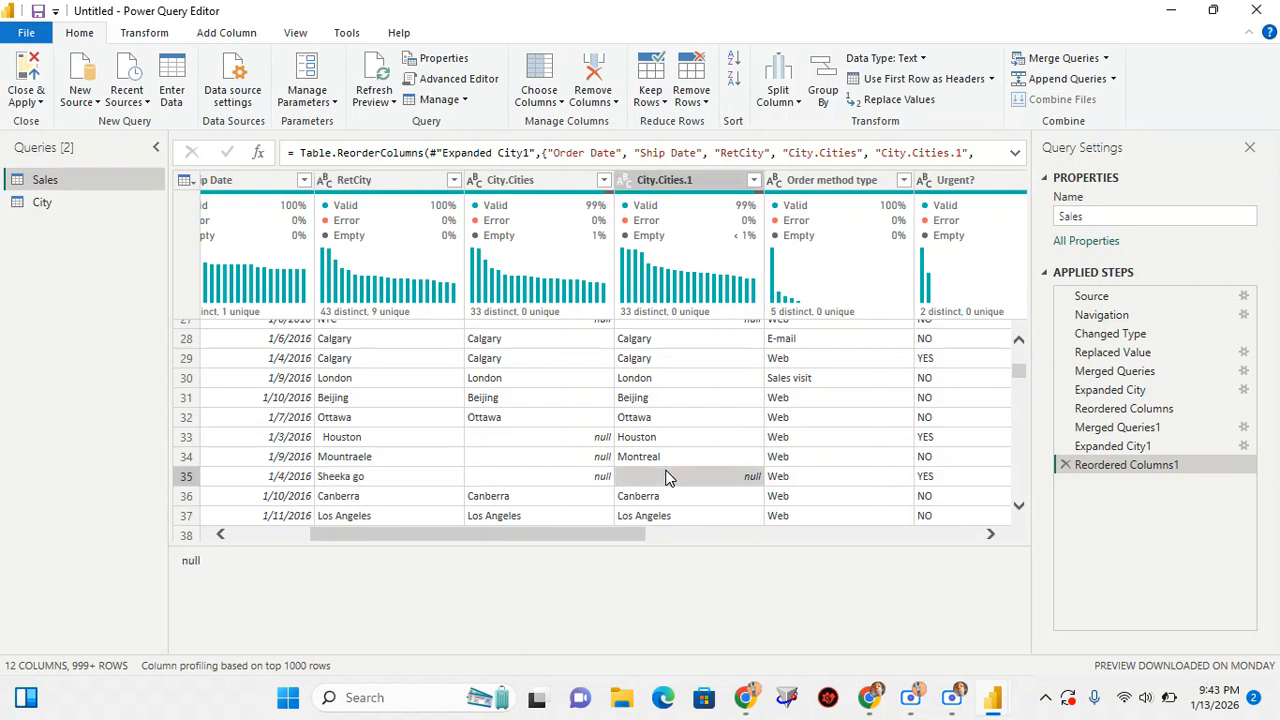
pyautogui.scroll(1, 648, 408)
pyautogui.scroll(1, 648, 408)
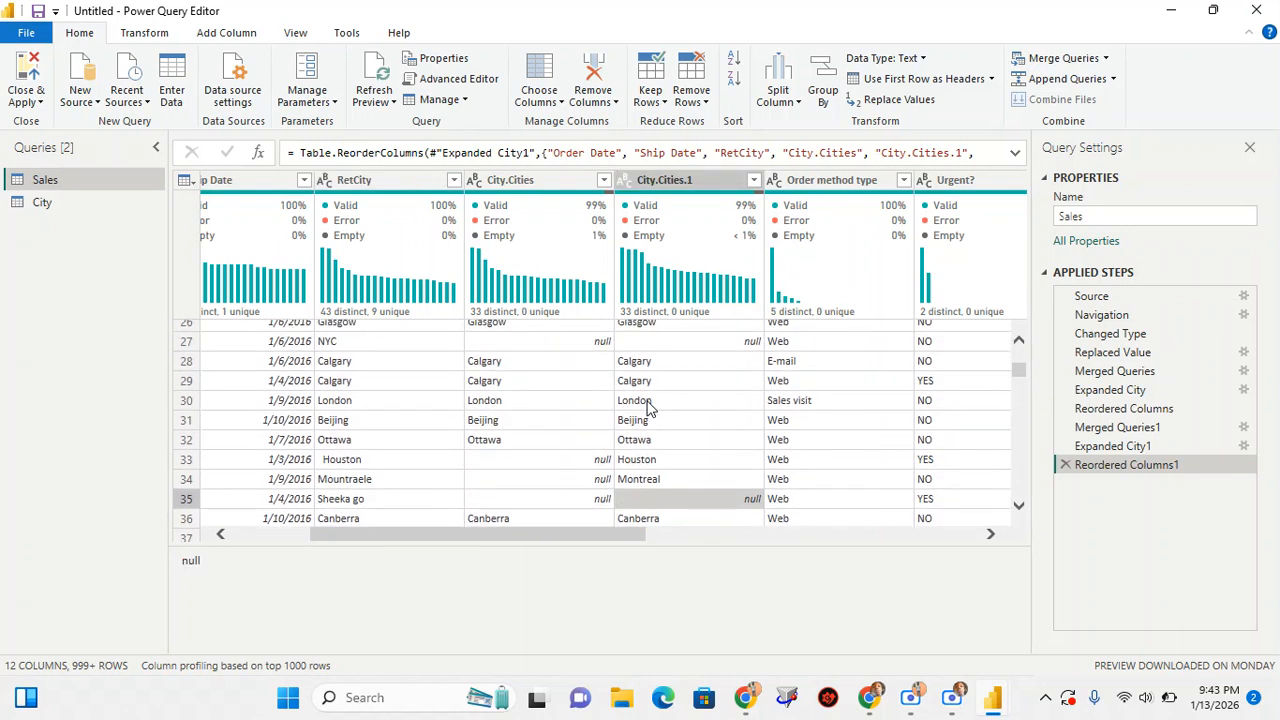
pyautogui.scroll(2, 648, 408)
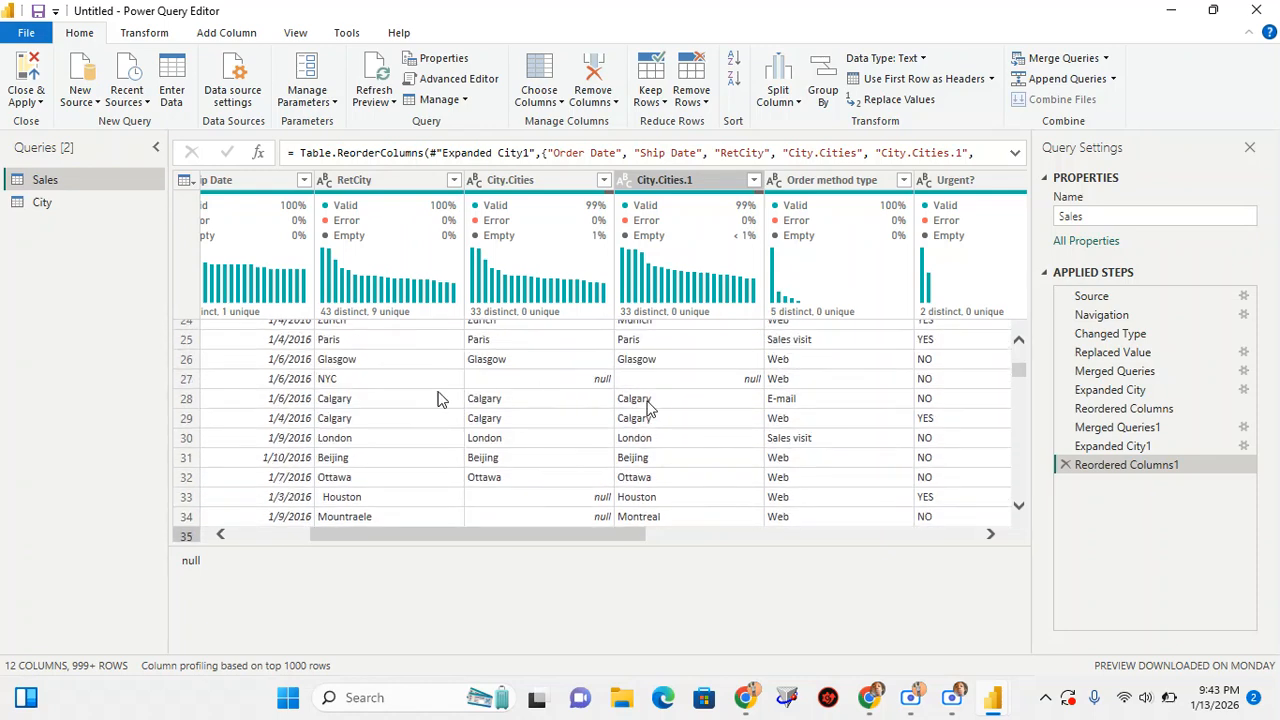
pyautogui.click(350, 381)
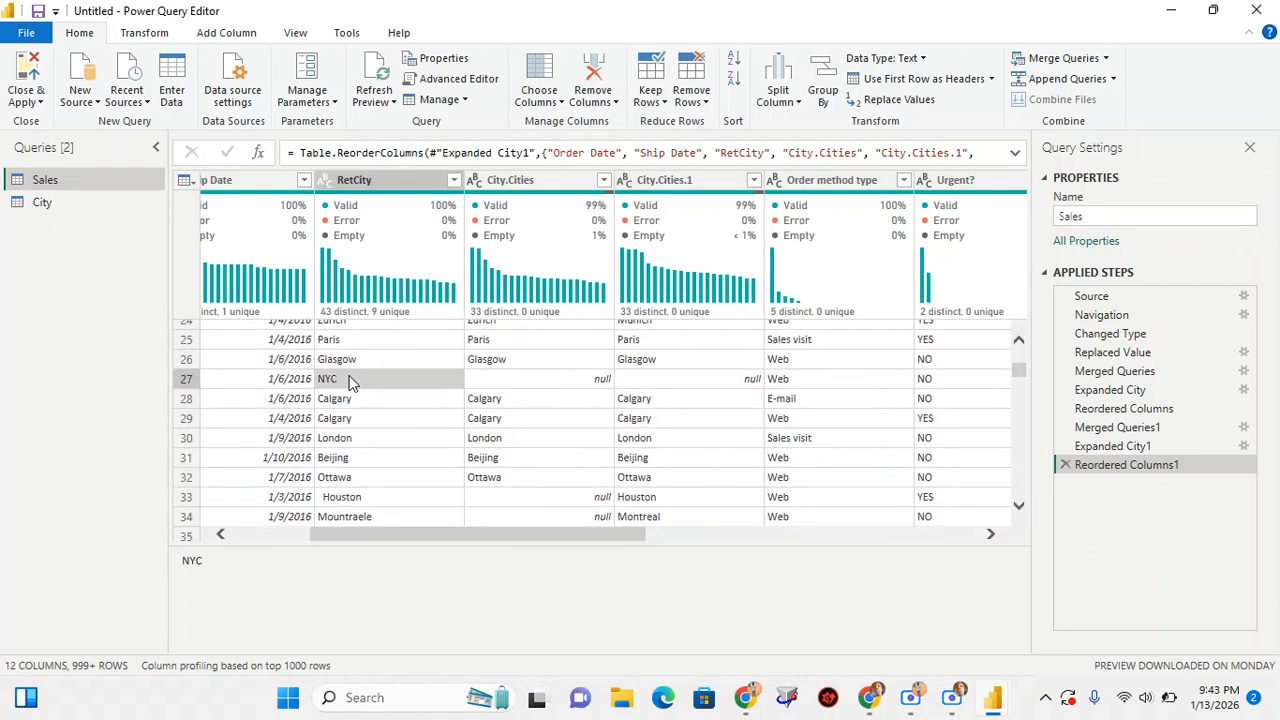
pyautogui.click(713, 380)
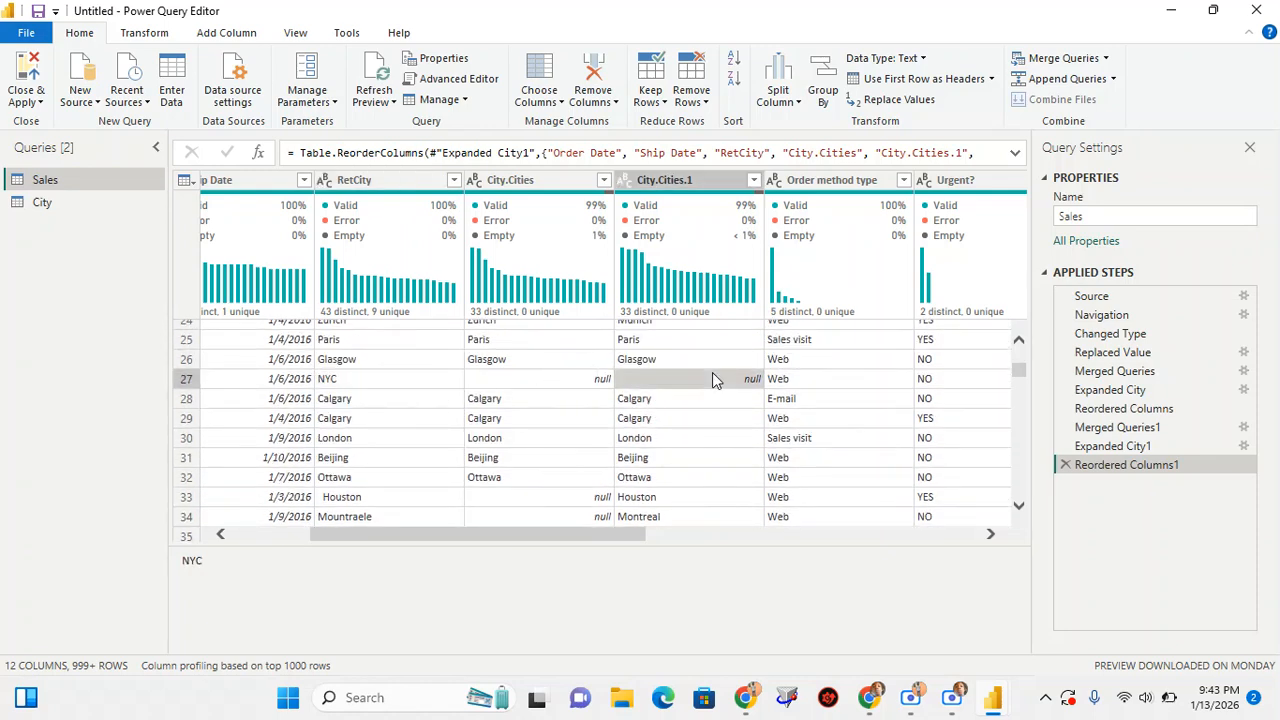
pyautogui.scroll(2, 557, 386)
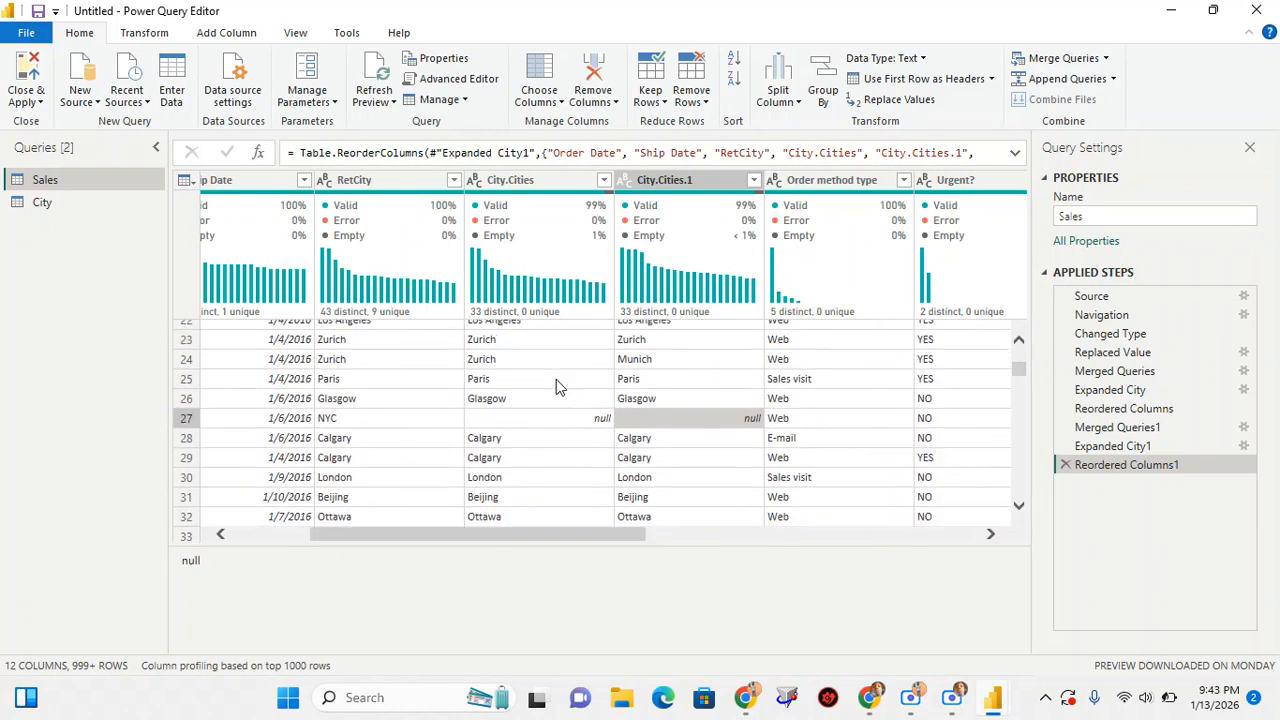
pyautogui.scroll(3, 556, 379)
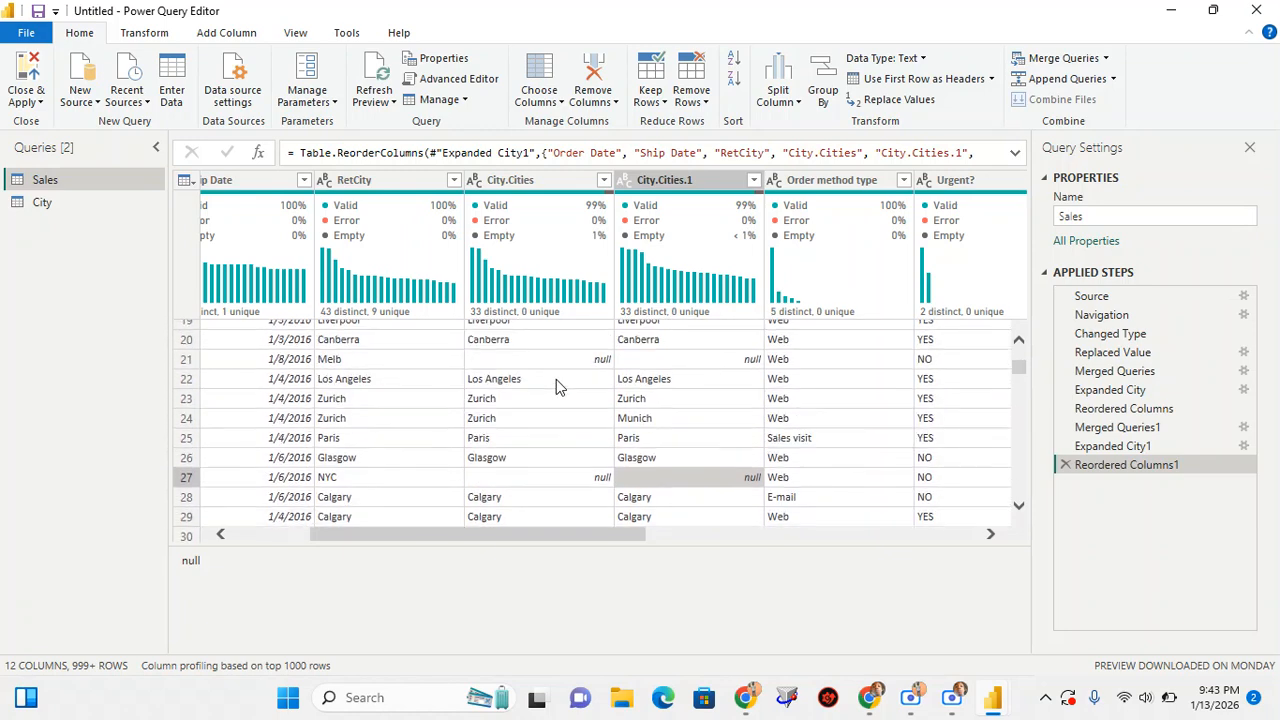
pyautogui.click(363, 372)
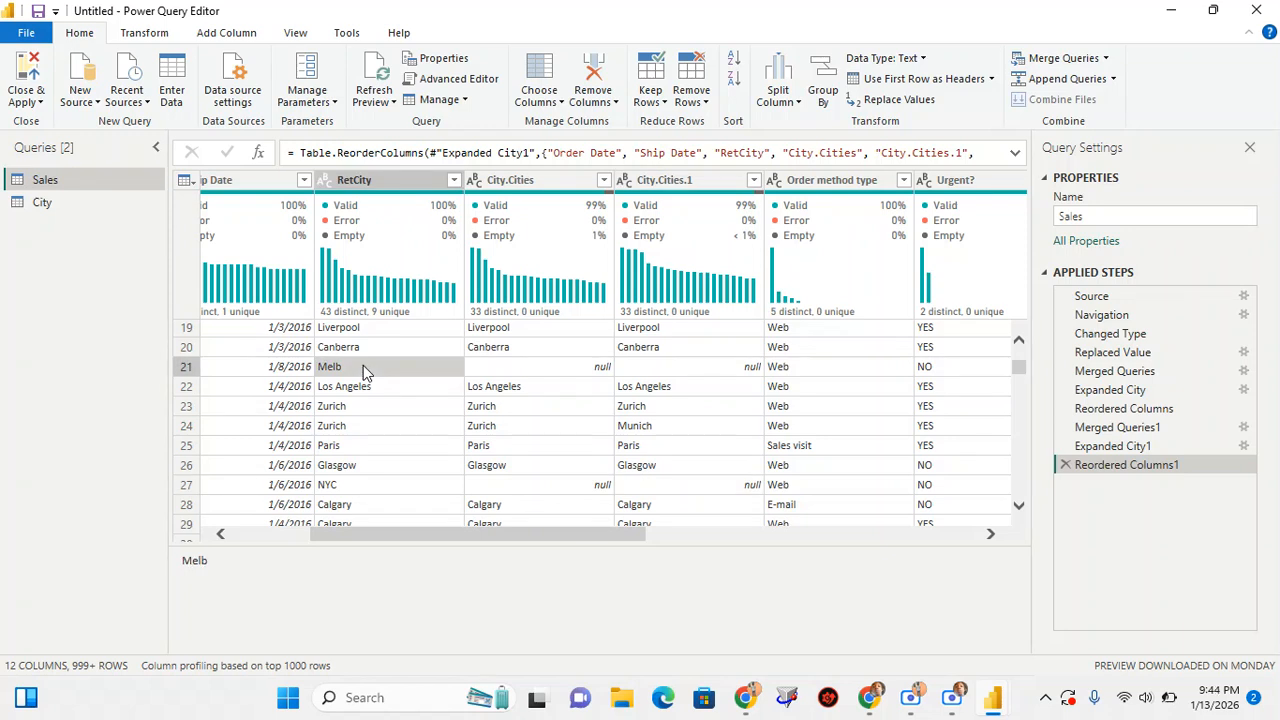
pyautogui.click(548, 366)
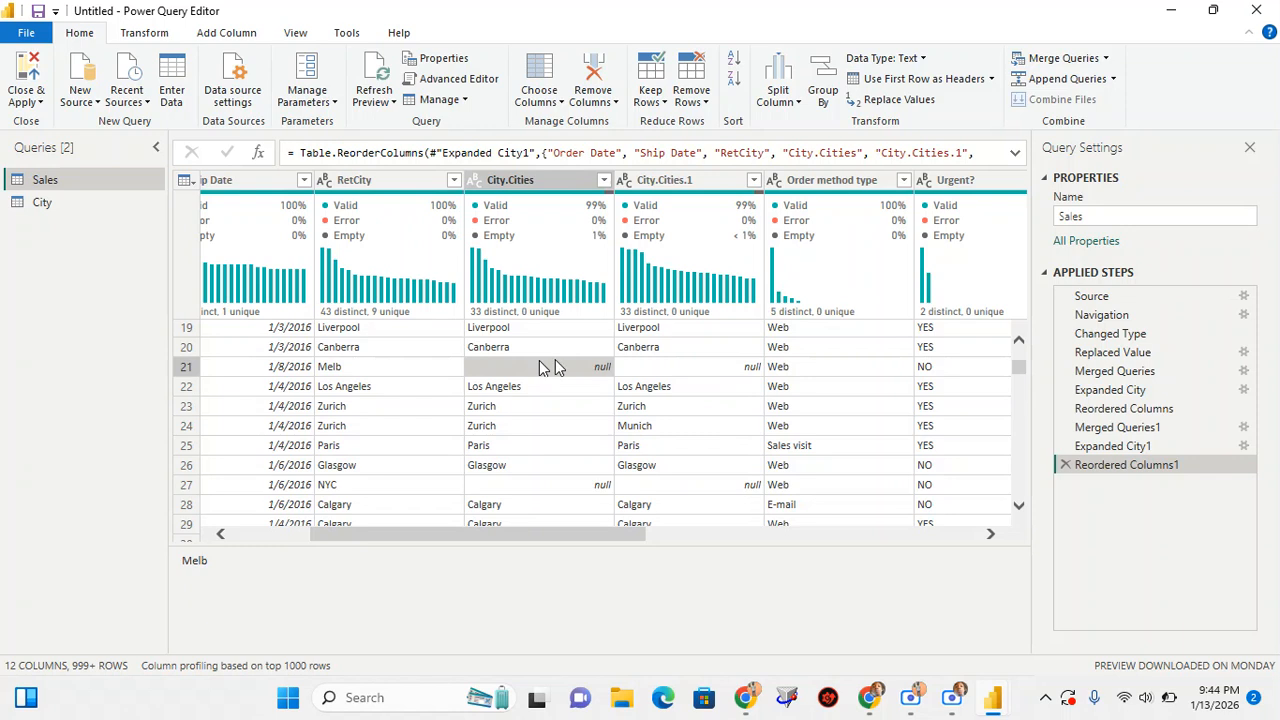
pyautogui.click(698, 366)
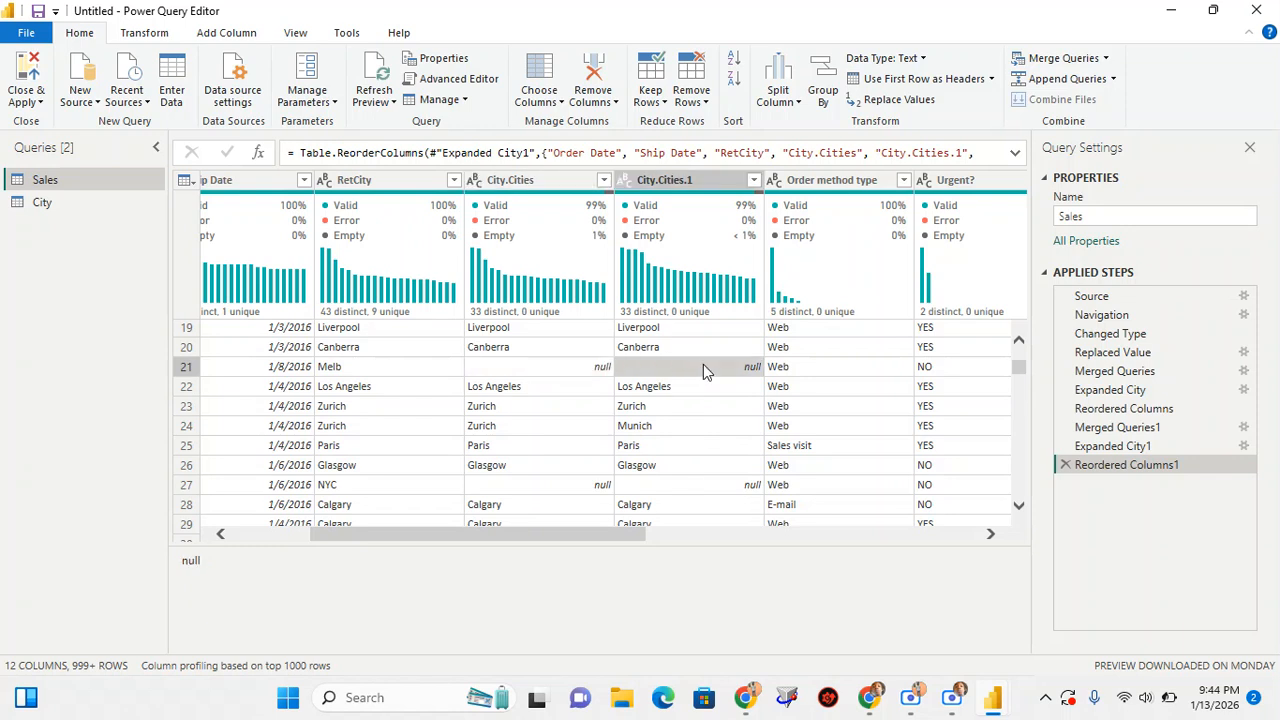
pyautogui.click(371, 367)
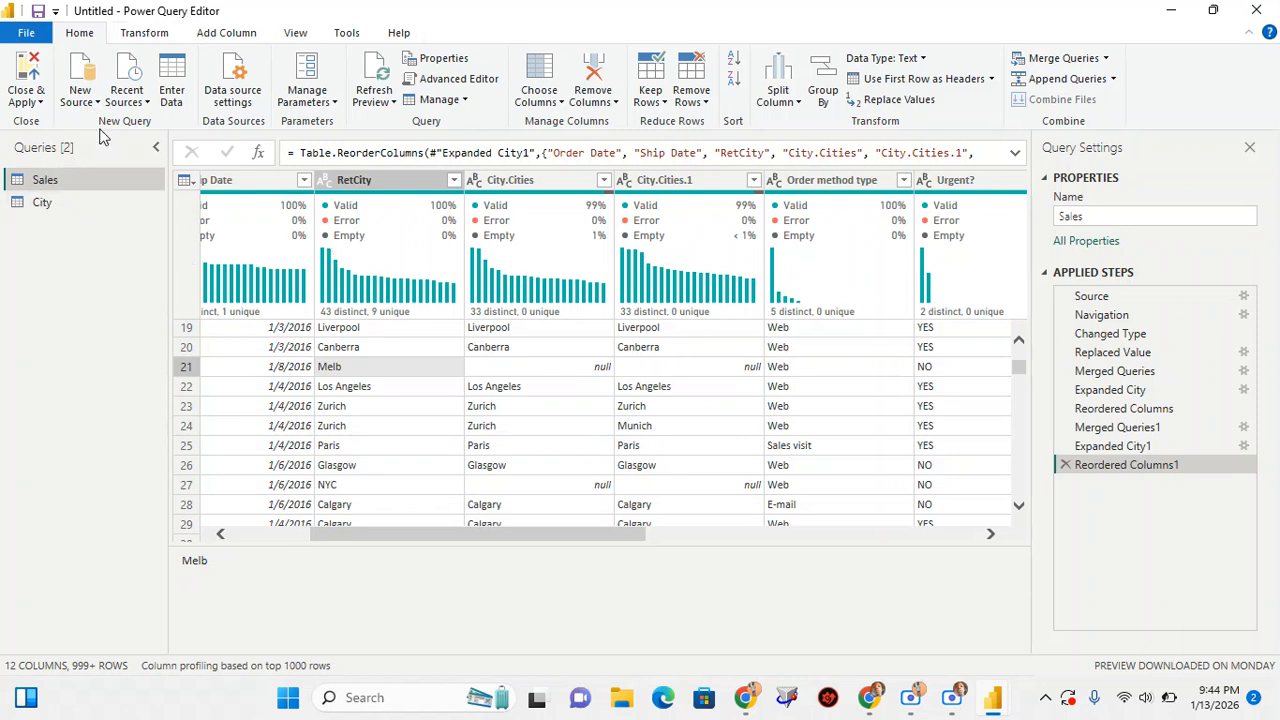
# Start a new manually entered table and name it Transform Table
pyautogui.click(171, 95)
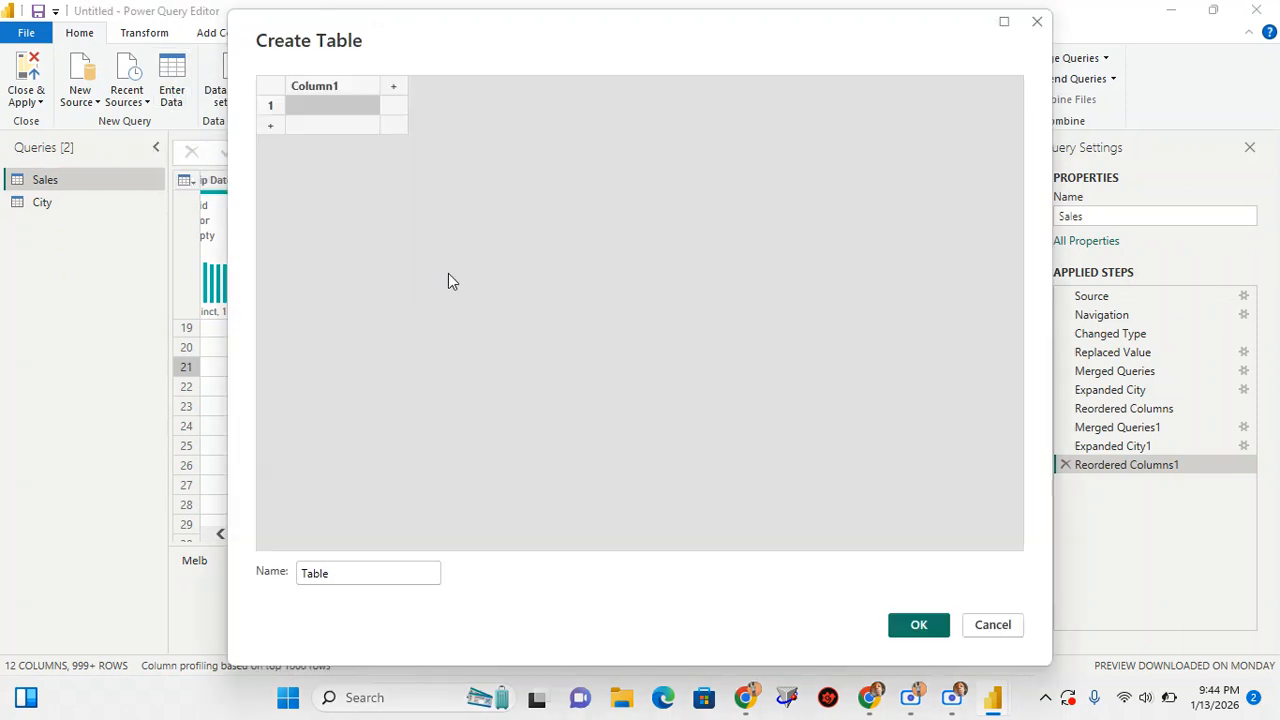
pyautogui.click(330, 573)
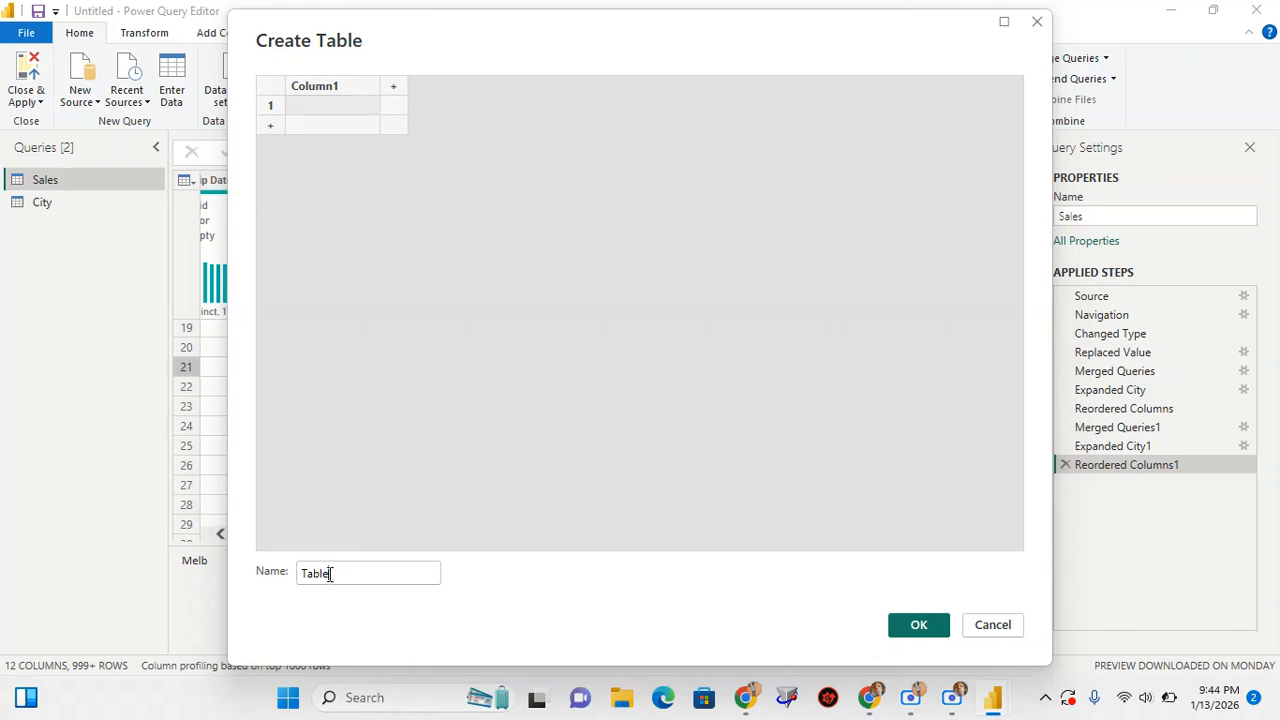
pyautogui.doubleClick(330, 573)
pyautogui.write('Transform')
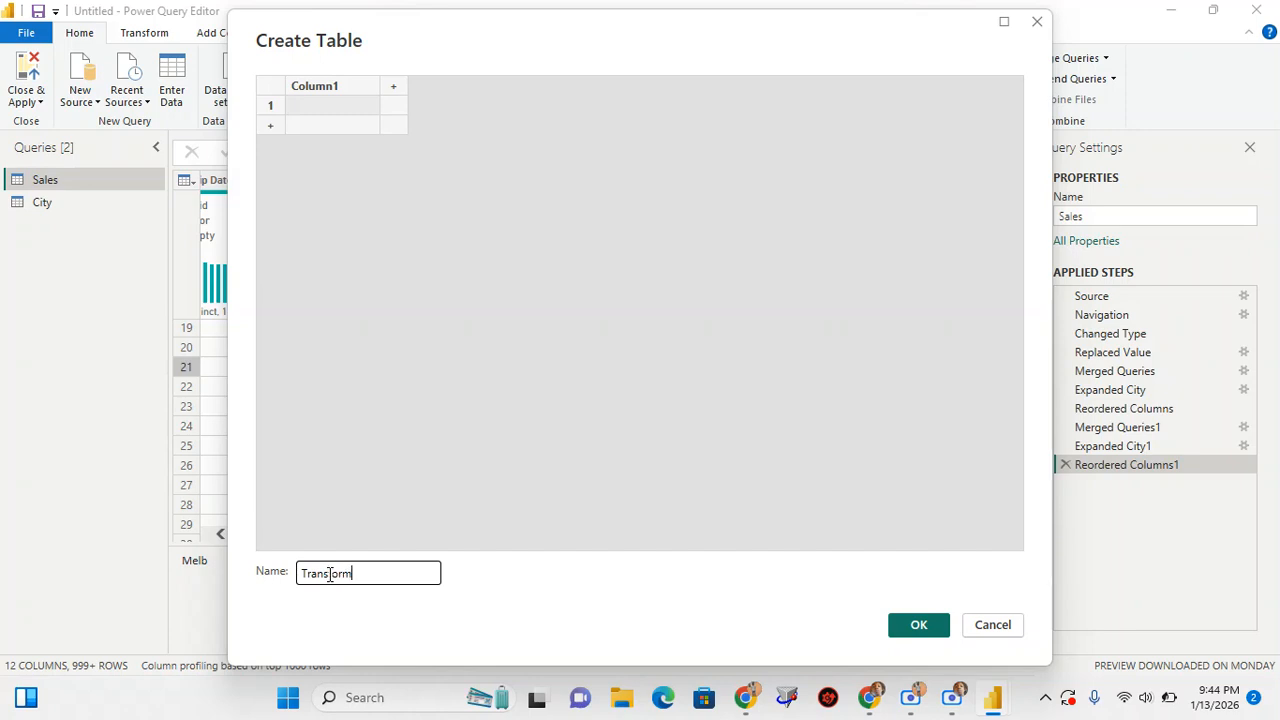
pyautogui.write(' Table')
# Name the new table's first column From and add a second column named To
pyautogui.click(332, 106)
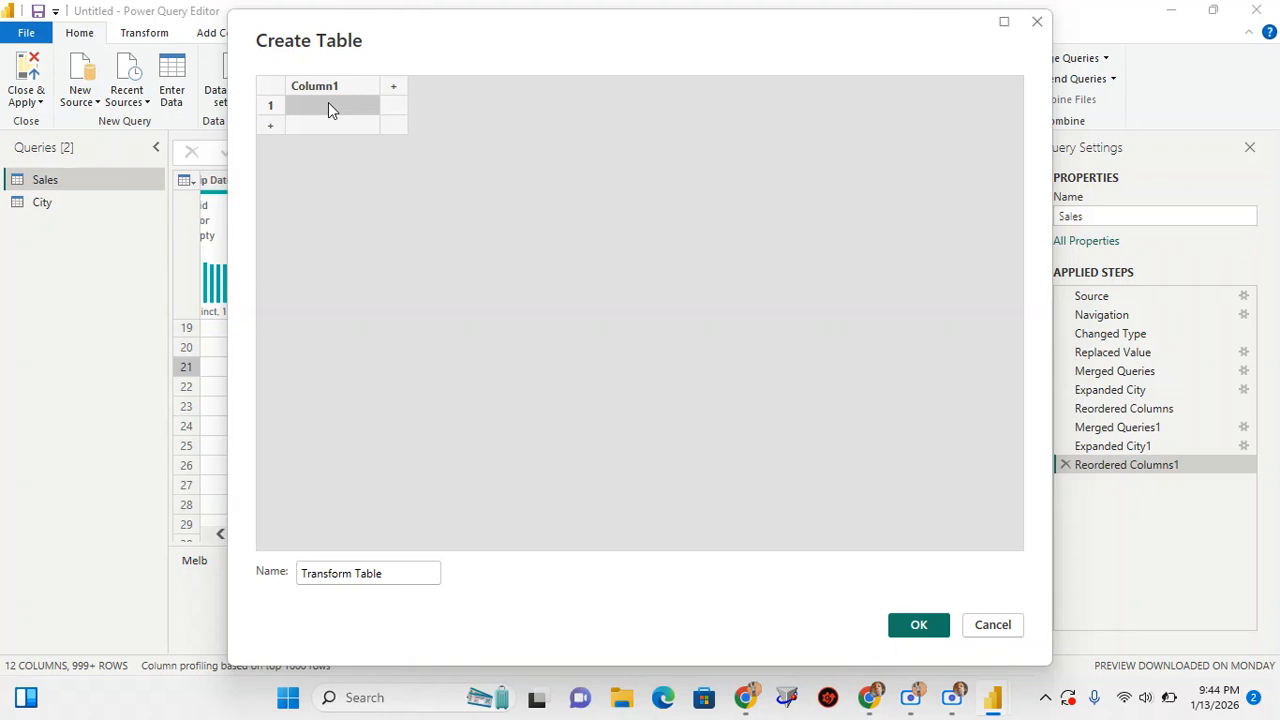
pyautogui.doubleClick(312, 87)
pyautogui.write('From')
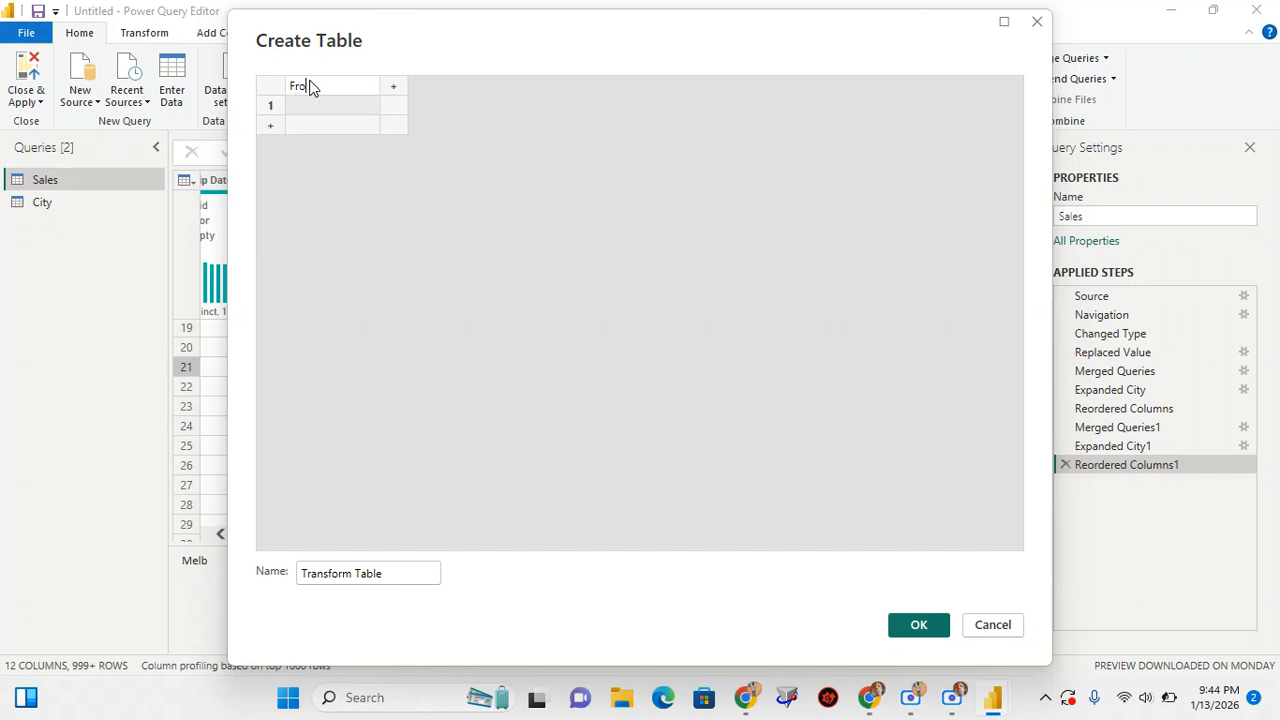
pyautogui.click(397, 87)
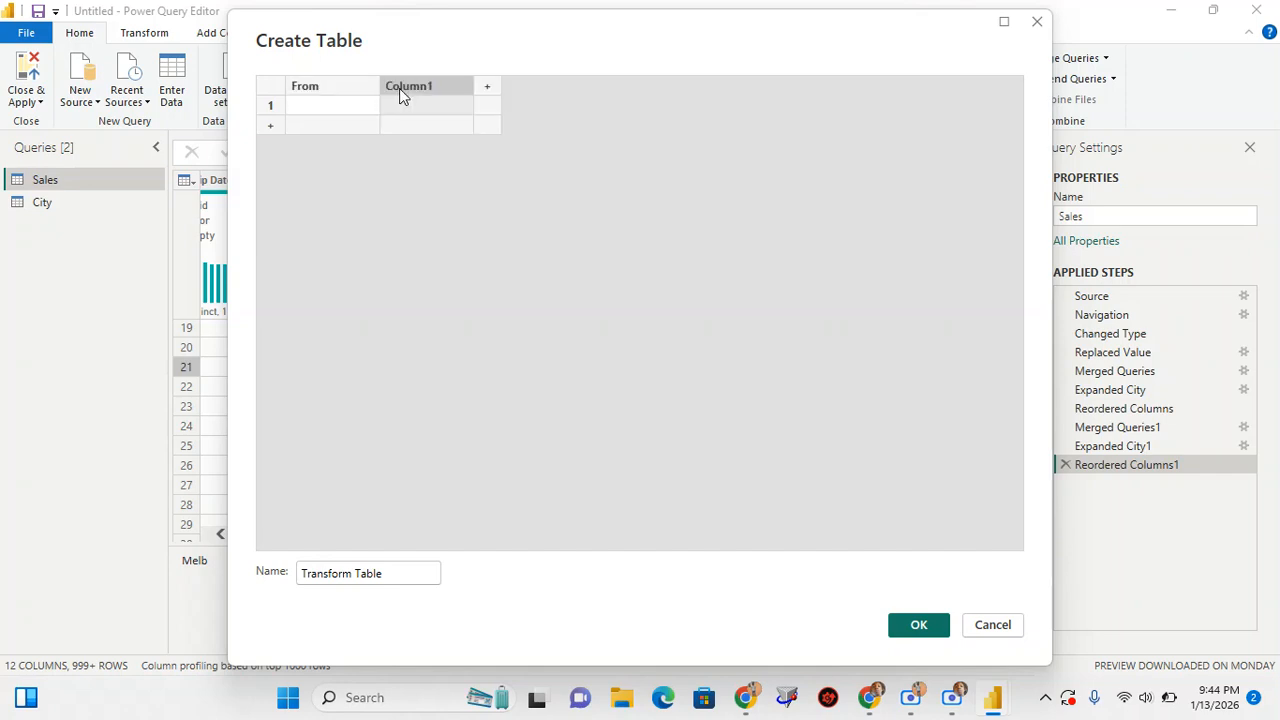
pyautogui.doubleClick(417, 90)
# Fill the first row of the table with Sheeka go under From and Chicago under To
pyautogui.click(325, 115)
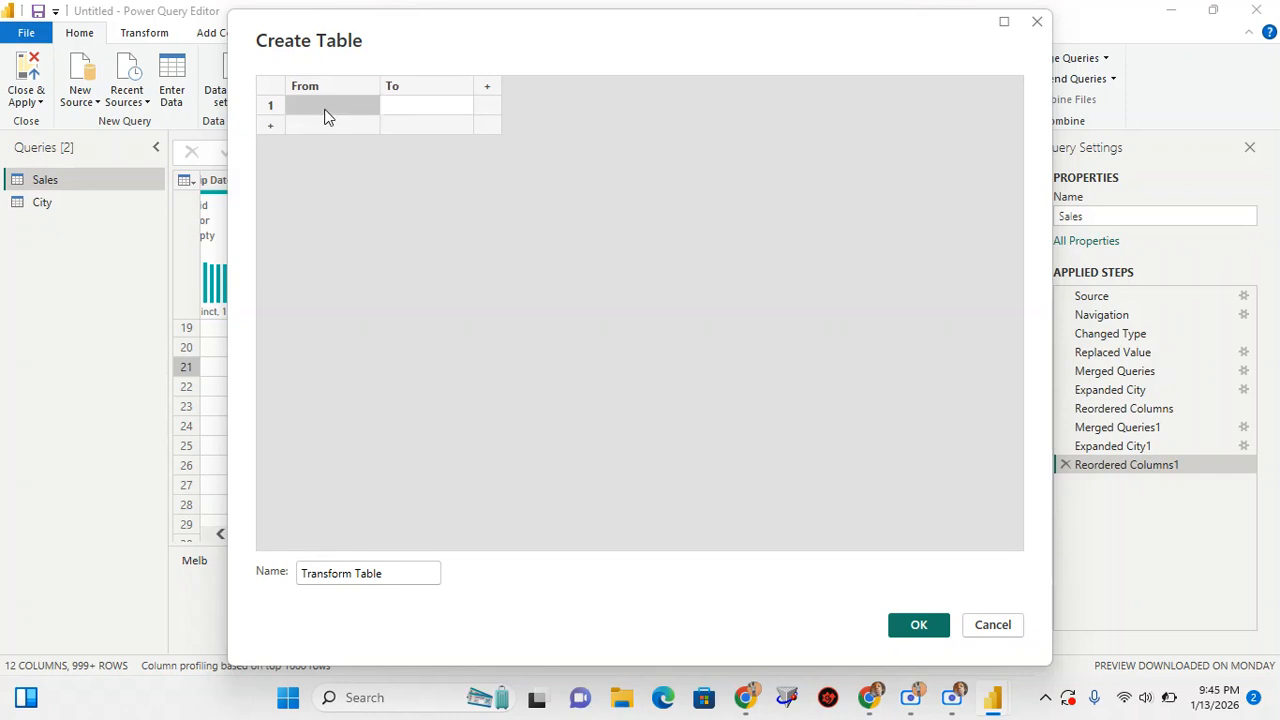
pyautogui.write('Sheeka go')
pyautogui.click(416, 105)
pyautogui.write('Chicago')
# Add a second row mapping NYC to New York City
pyautogui.click(342, 125)
pyautogui.write('NYC')
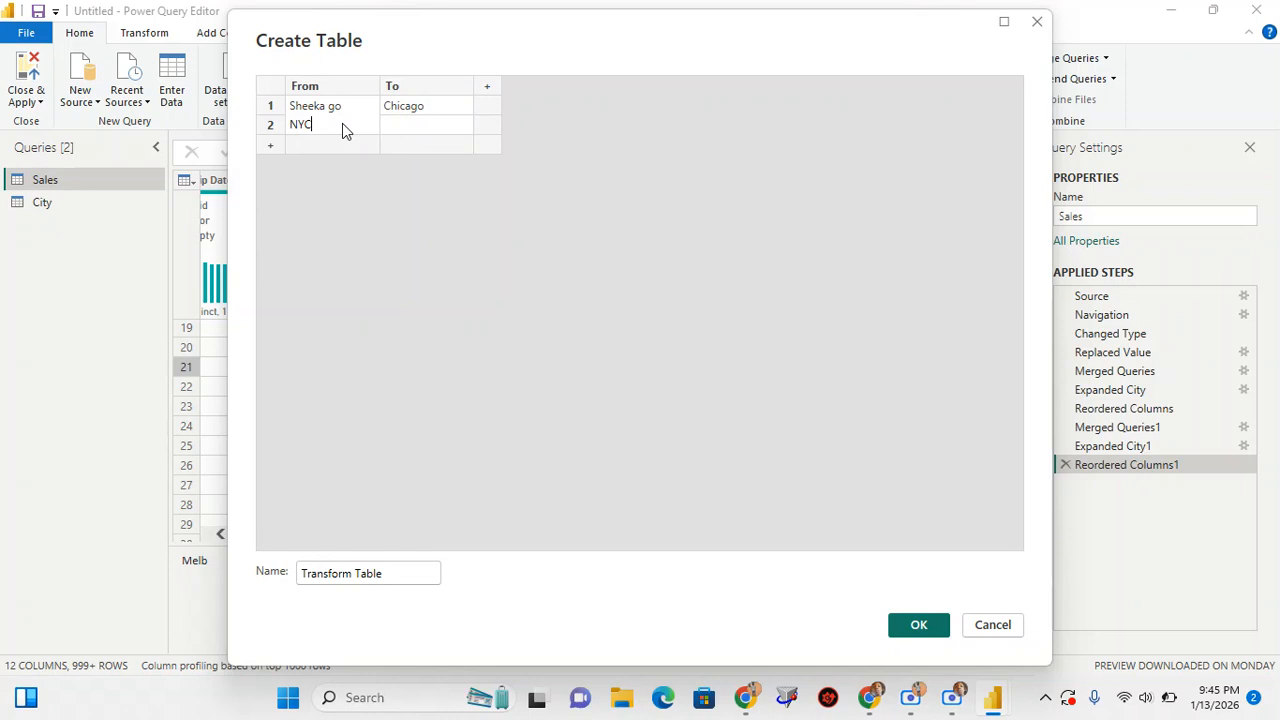
pyautogui.click(431, 126)
pyautogui.write('New York City')
# Add a third row mapping Melb to Melbourne and create the table
pyautogui.click(271, 148)
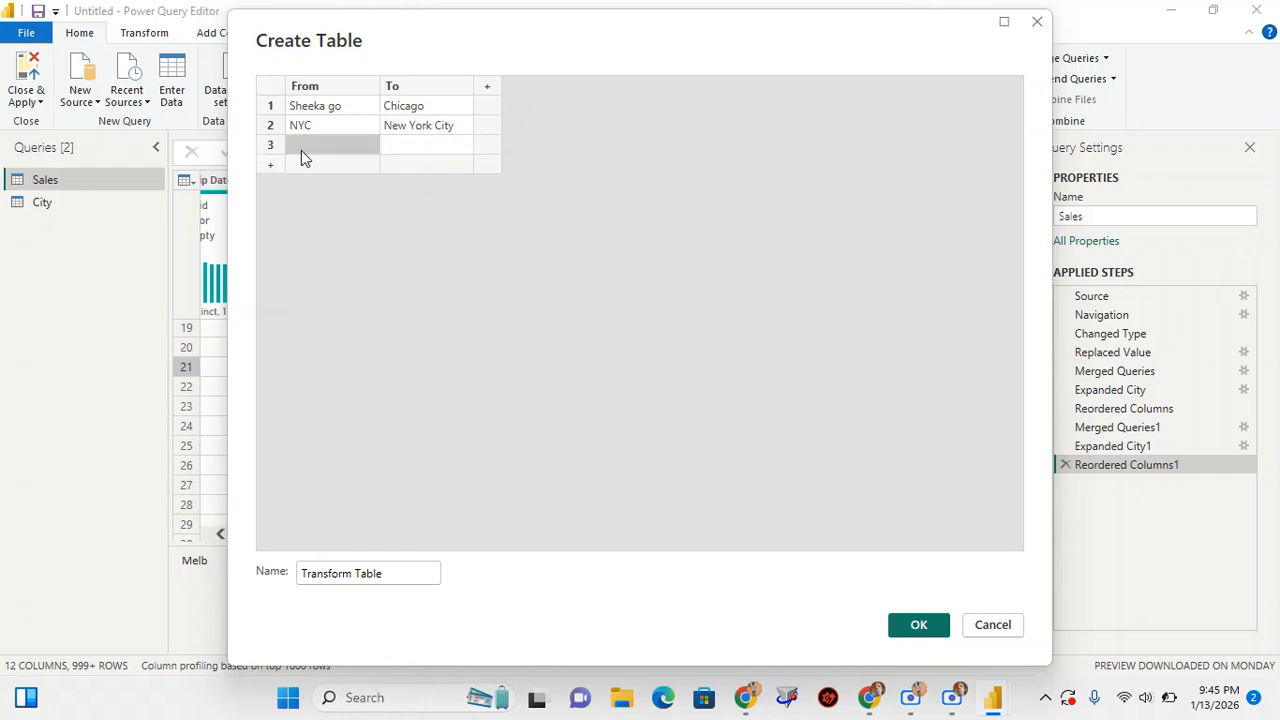
pyautogui.write('Melb')
pyautogui.click(417, 133)
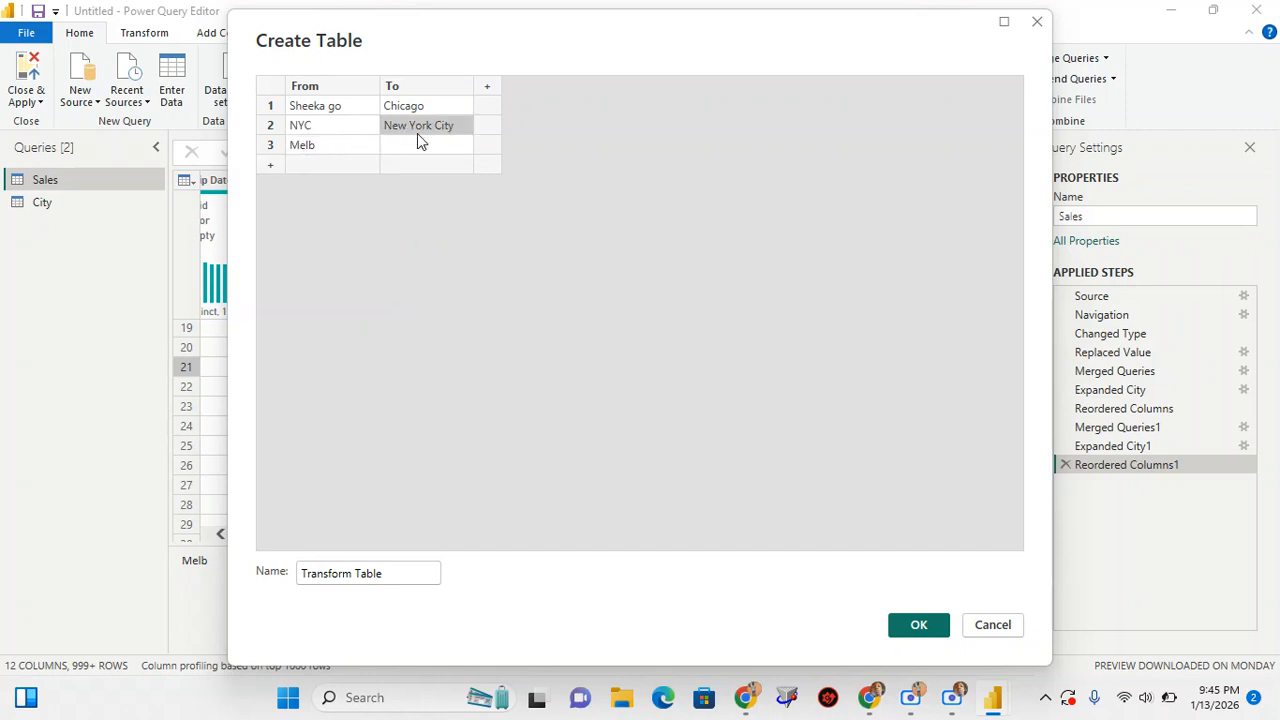
pyautogui.click(420, 143)
pyautogui.write('Me')
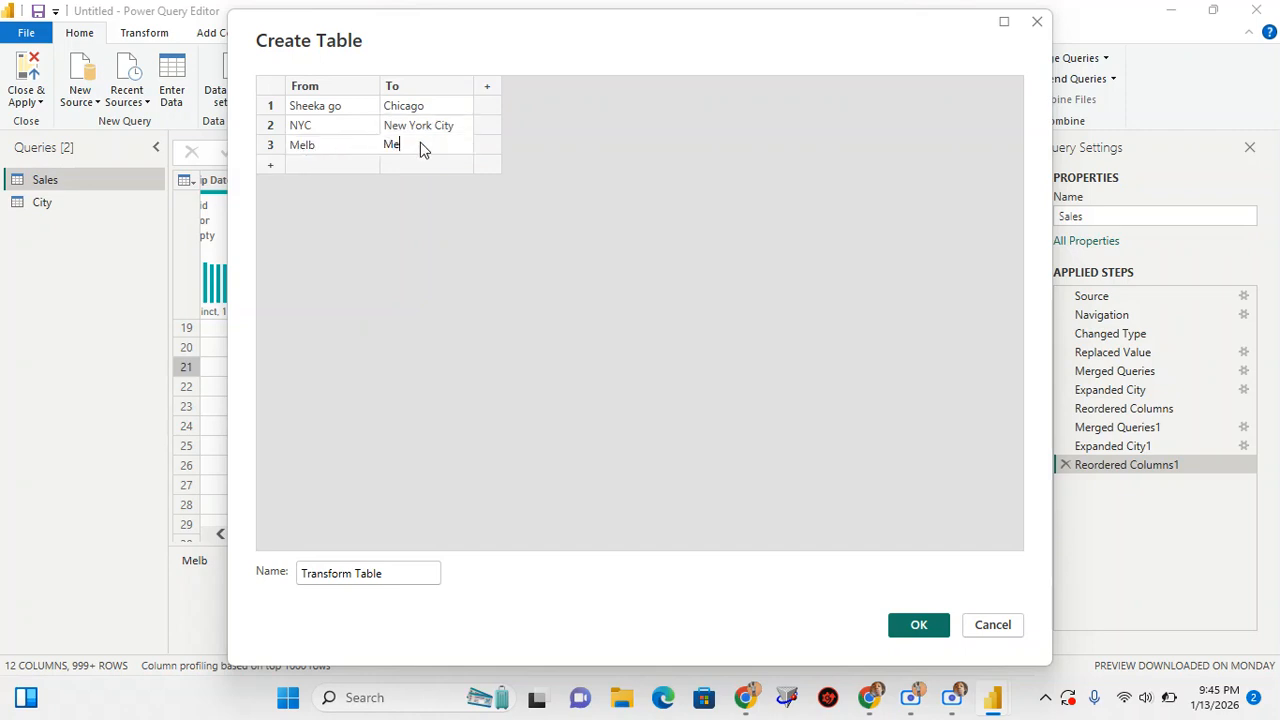
pyautogui.write('lbourne')
pyautogui.click(918, 626)
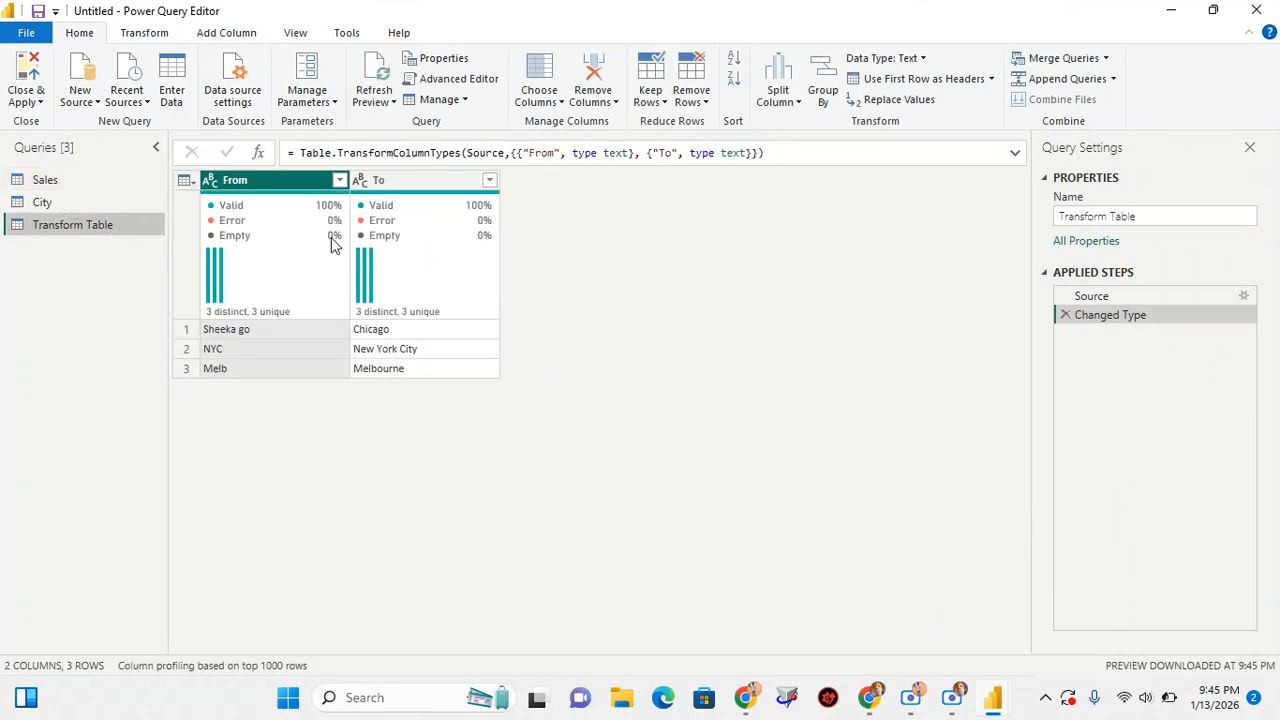
# Set the From column's data type to Text in Transform Table and return to the Sales query
pyautogui.click(211, 181)
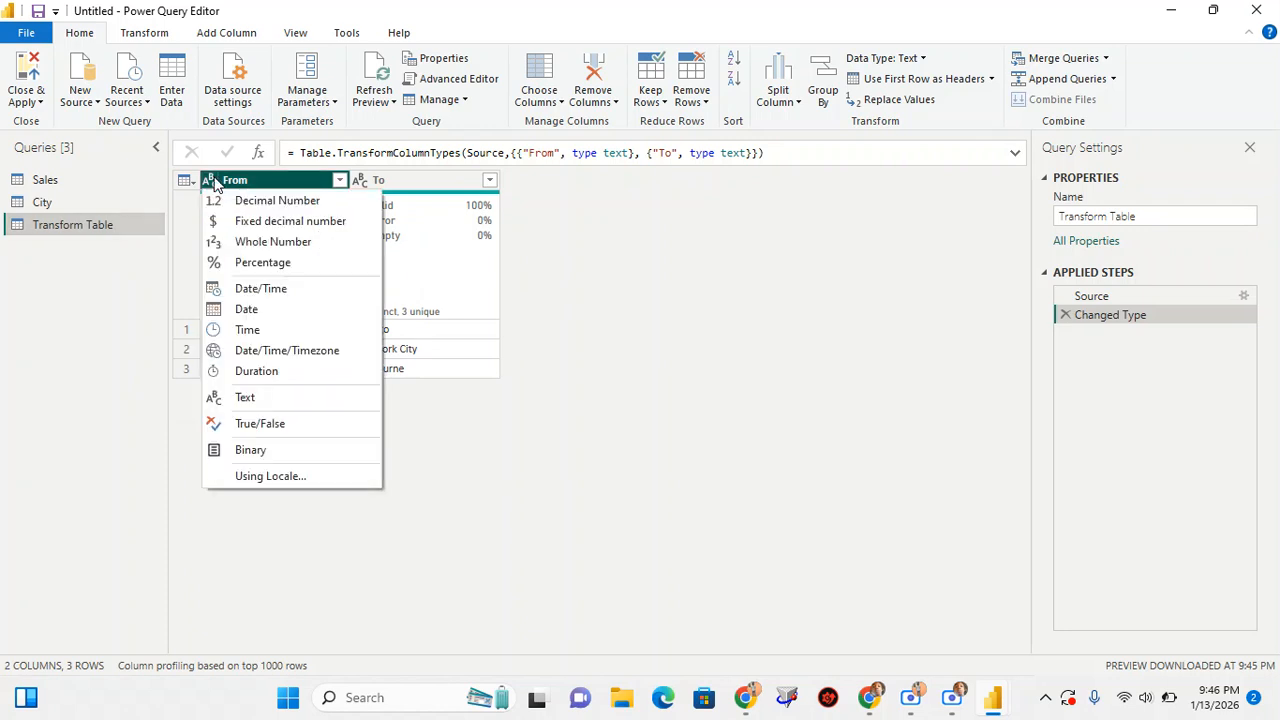
pyautogui.click(280, 404)
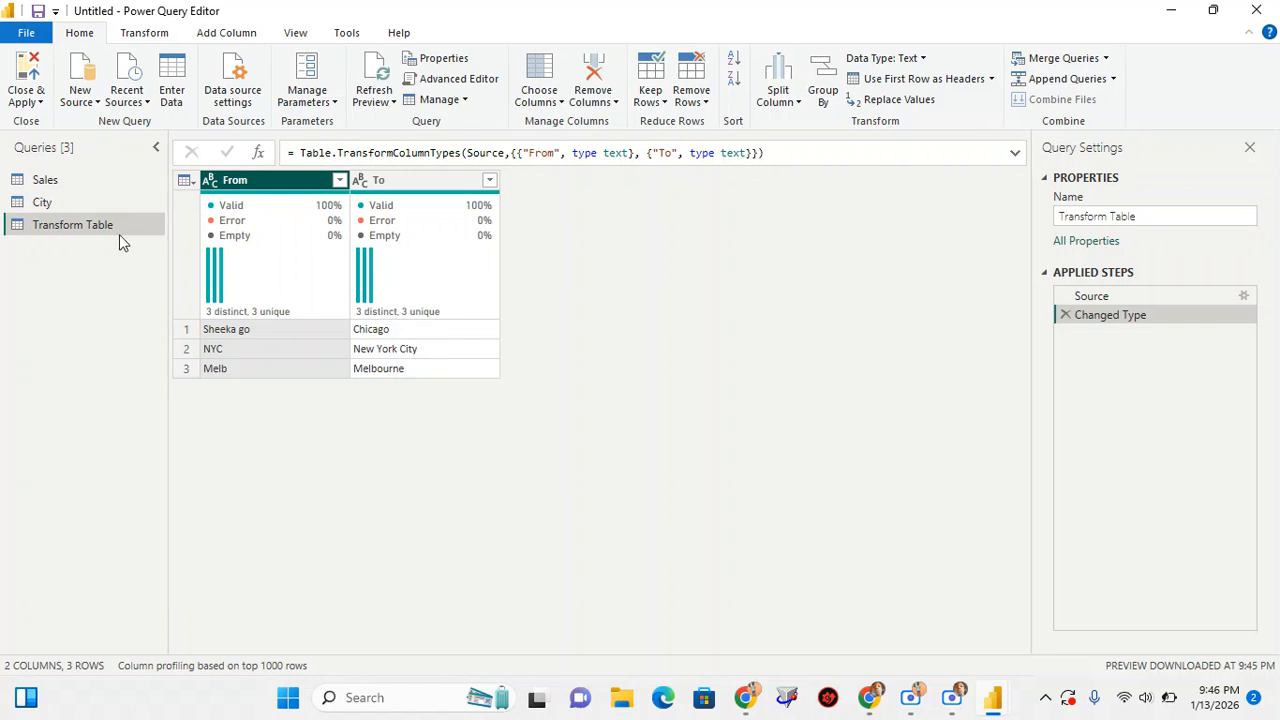
pyautogui.click(58, 186)
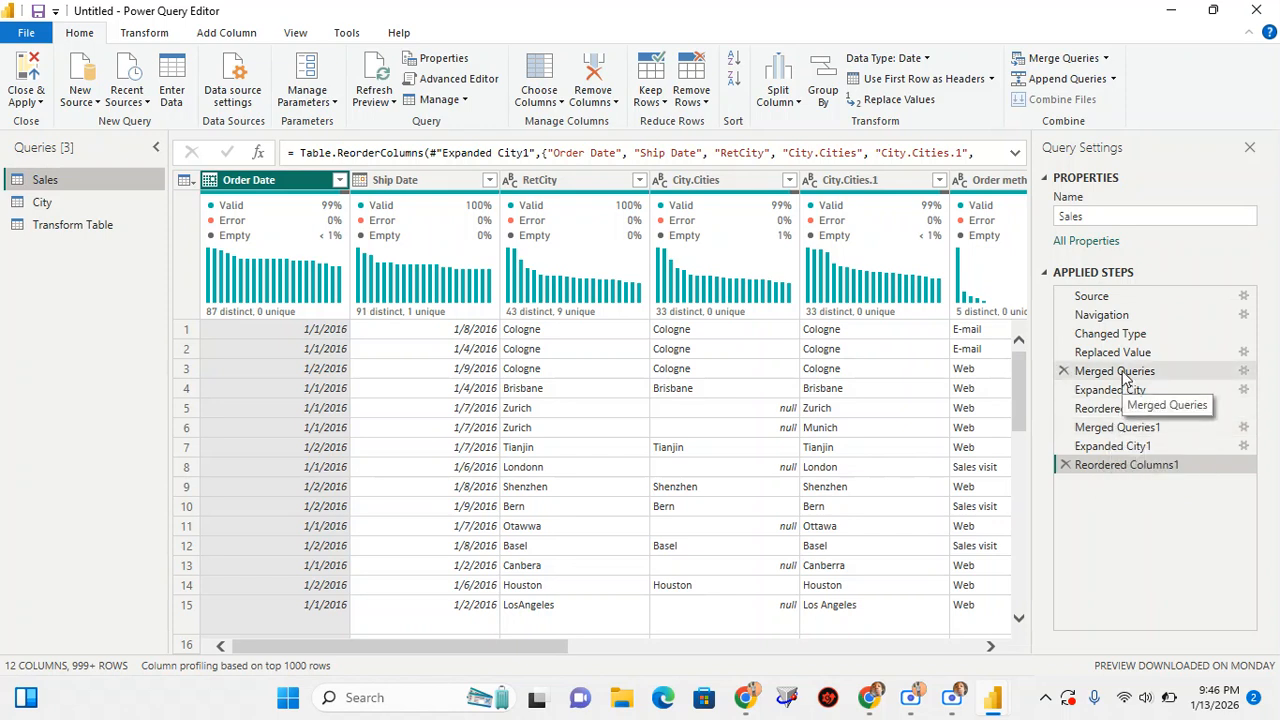
# Edit the second, fuzzy merge of Sales with City so that it uses Transform Table as its transformation table
pyautogui.click(1118, 428)
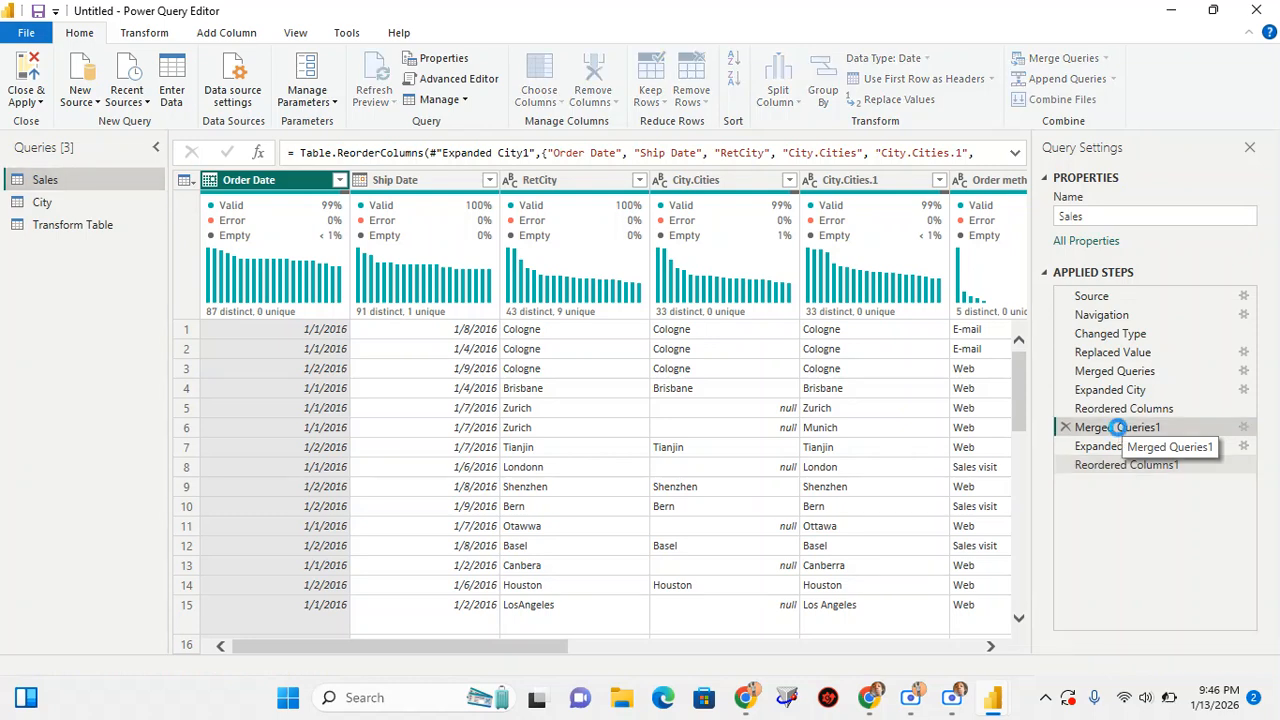
pyautogui.doubleClick(1118, 428)
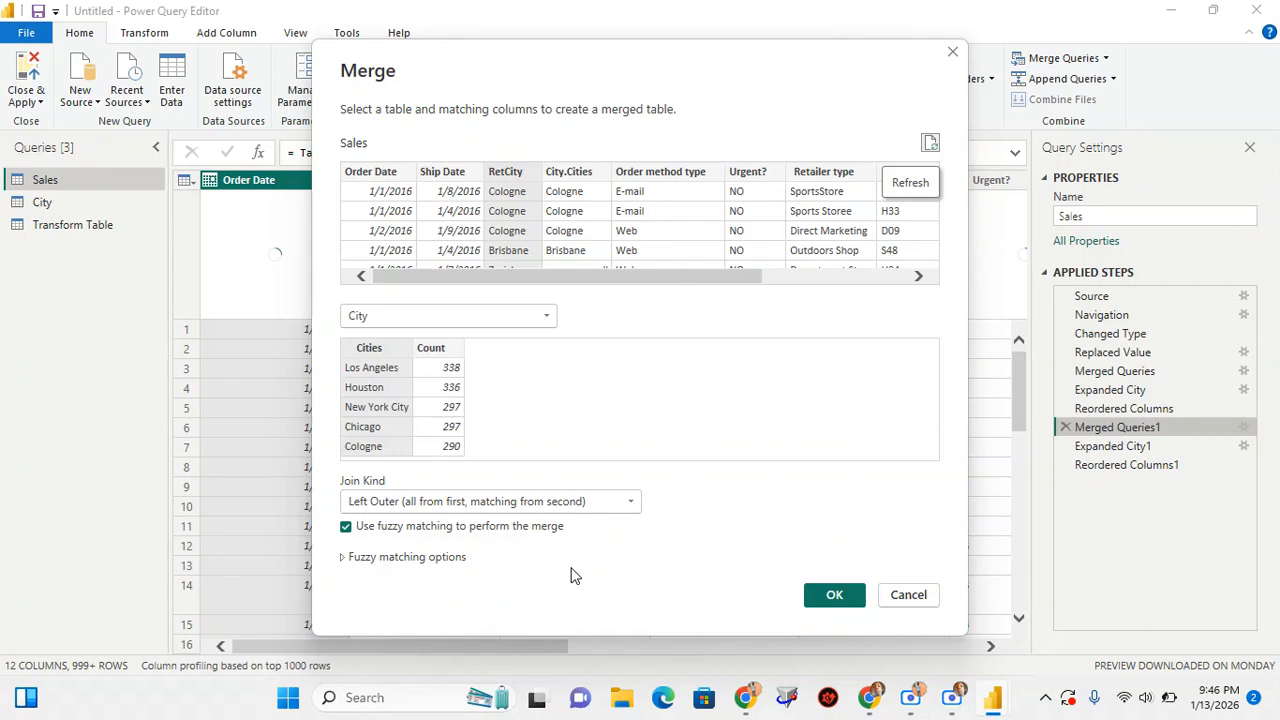
pyautogui.click(347, 560)
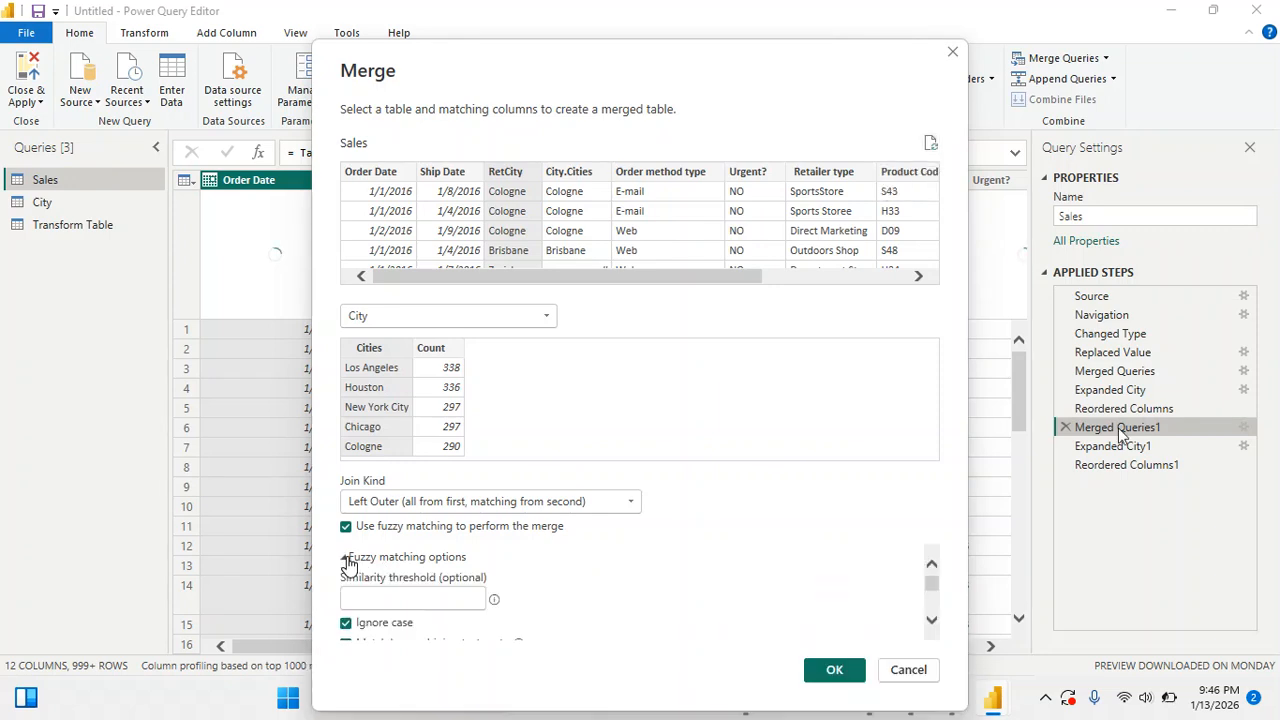
pyautogui.scroll(-5, 537, 584)
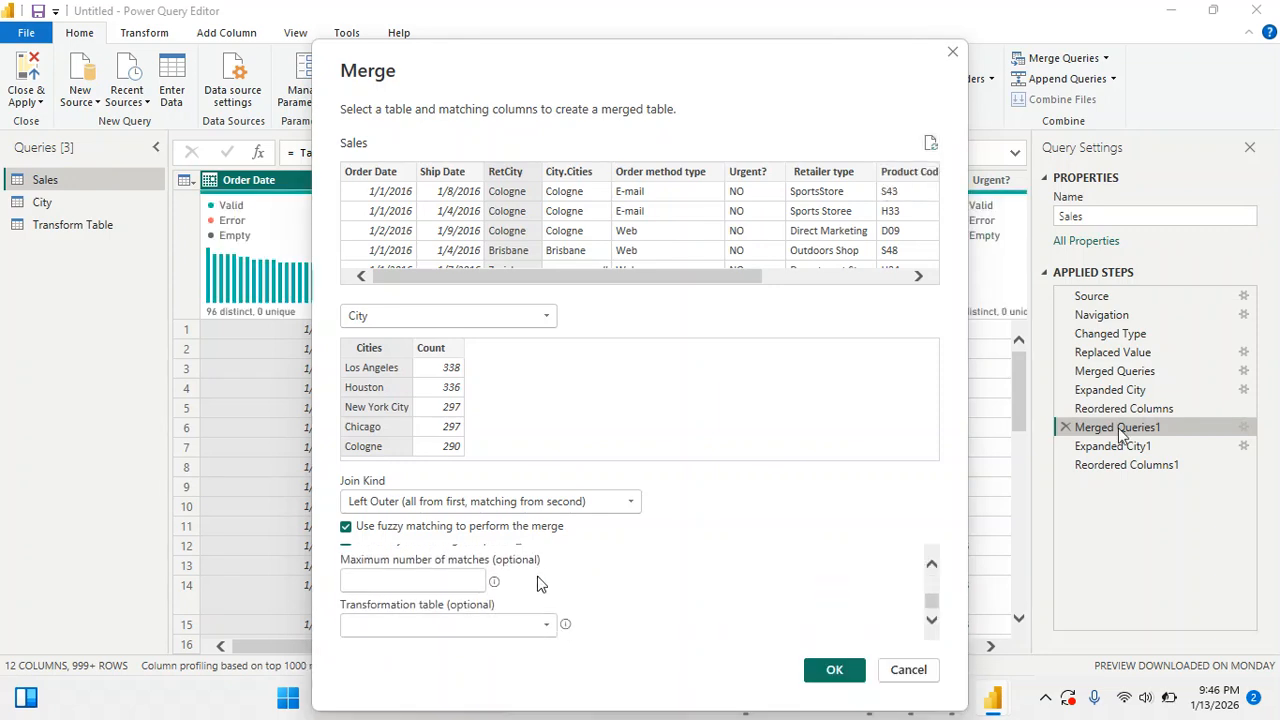
pyautogui.click(518, 628)
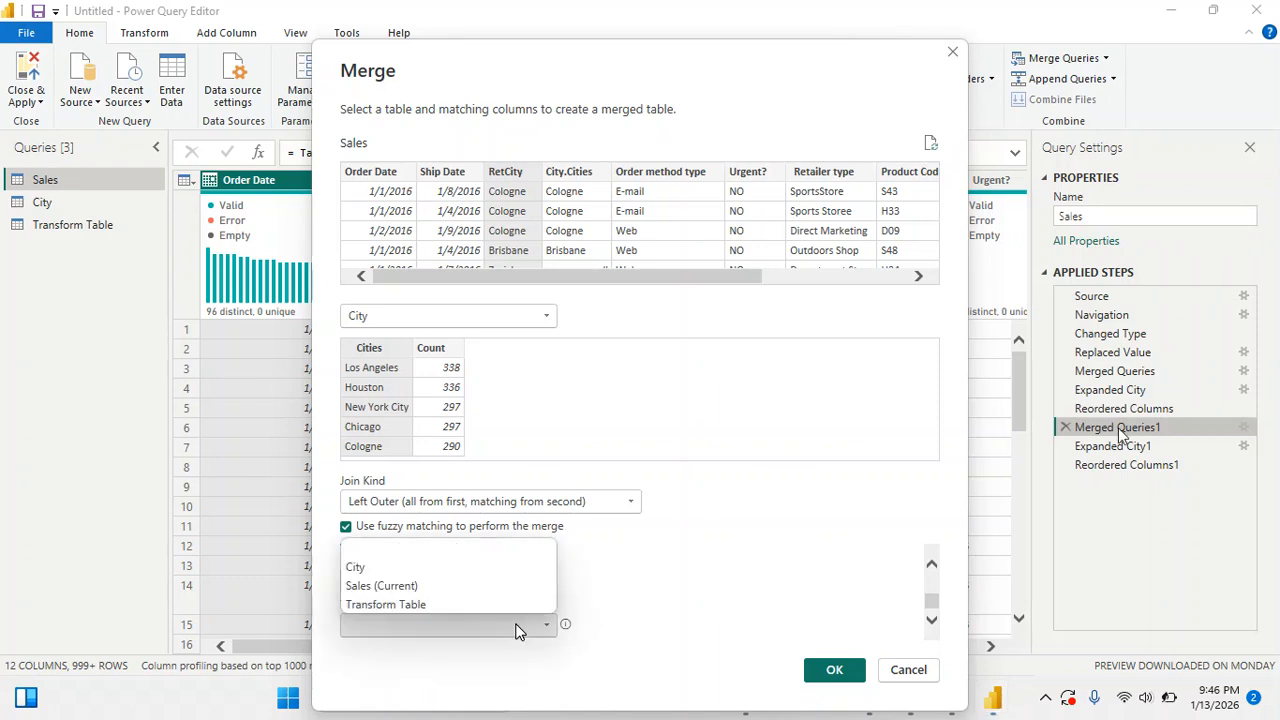
pyautogui.click(420, 604)
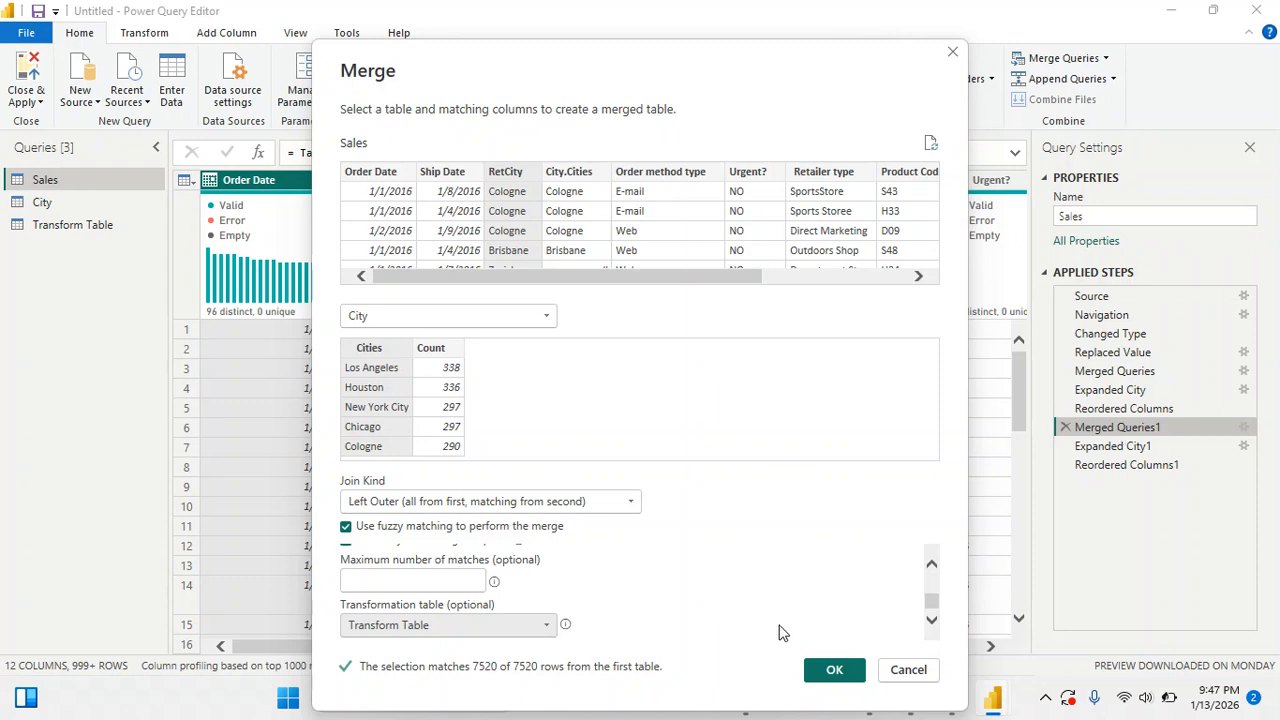
pyautogui.click(835, 670)
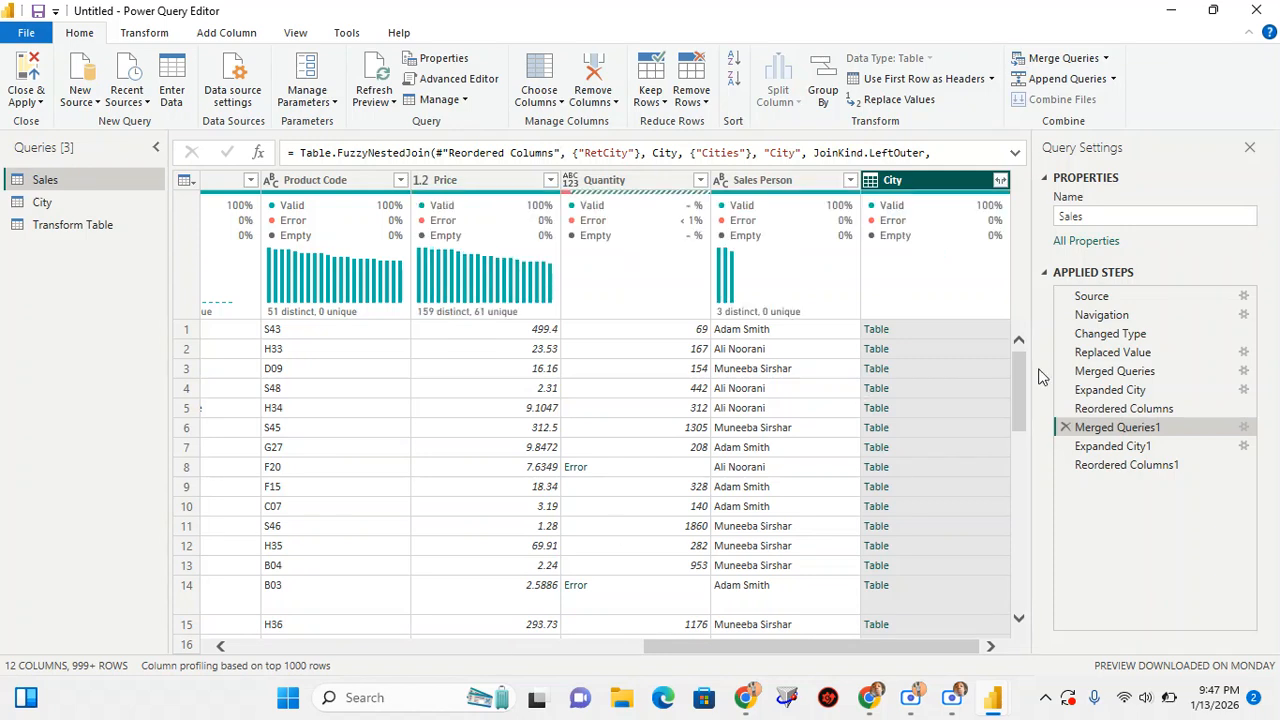
# Return to the last applied step of Sales and compare the City.Cities.1 values with RetCity and City.Cities row by row
pyautogui.moveTo(988, 213)
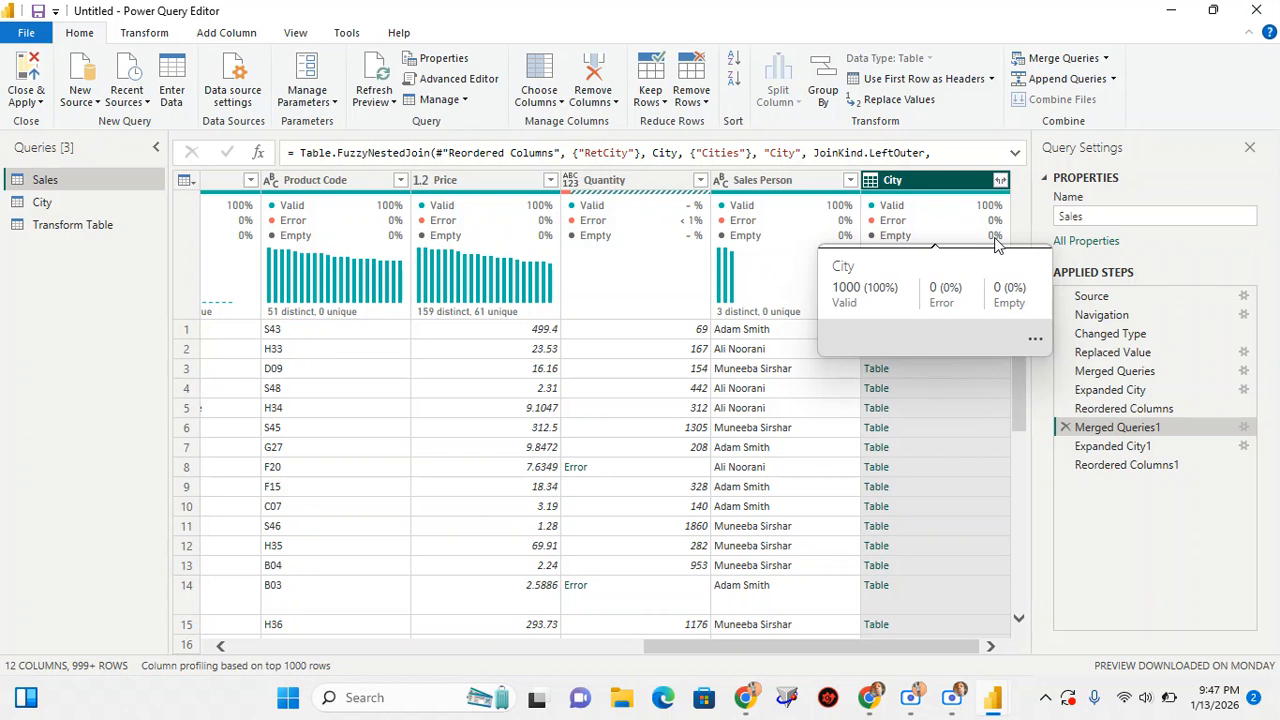
pyautogui.click(1104, 466)
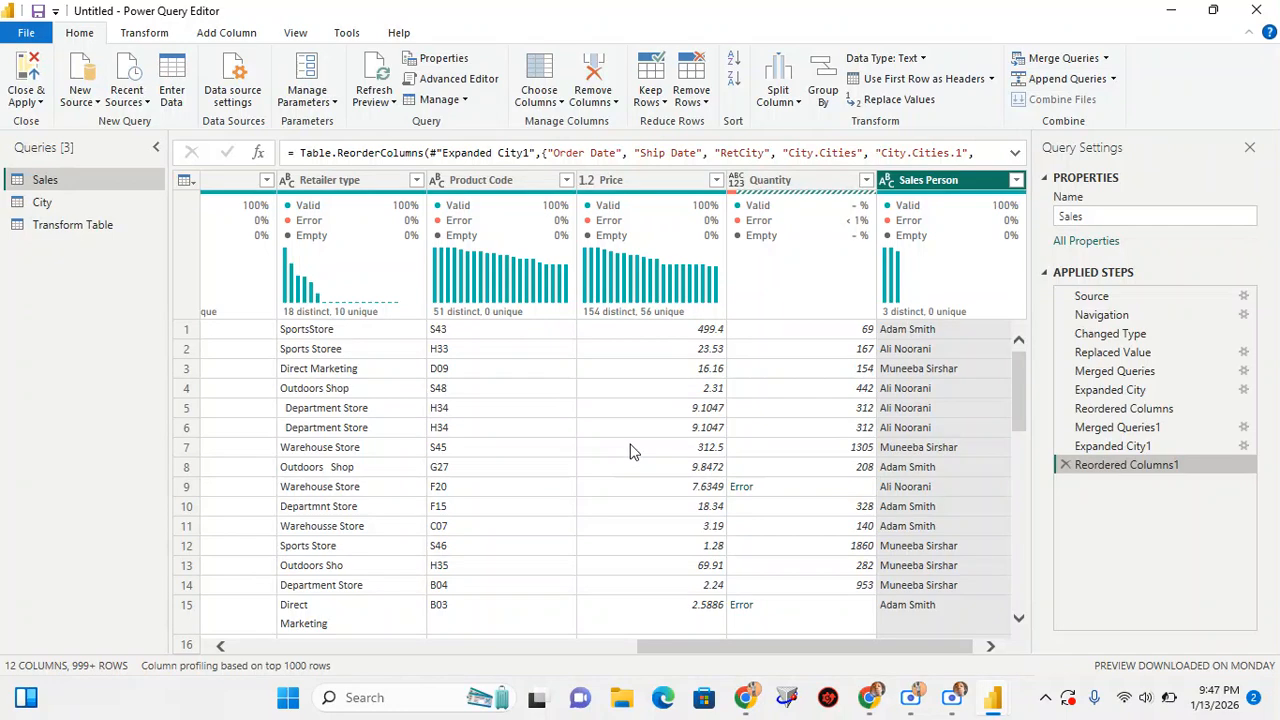
pyautogui.moveTo(760, 644); pyautogui.dragTo(486, 680)
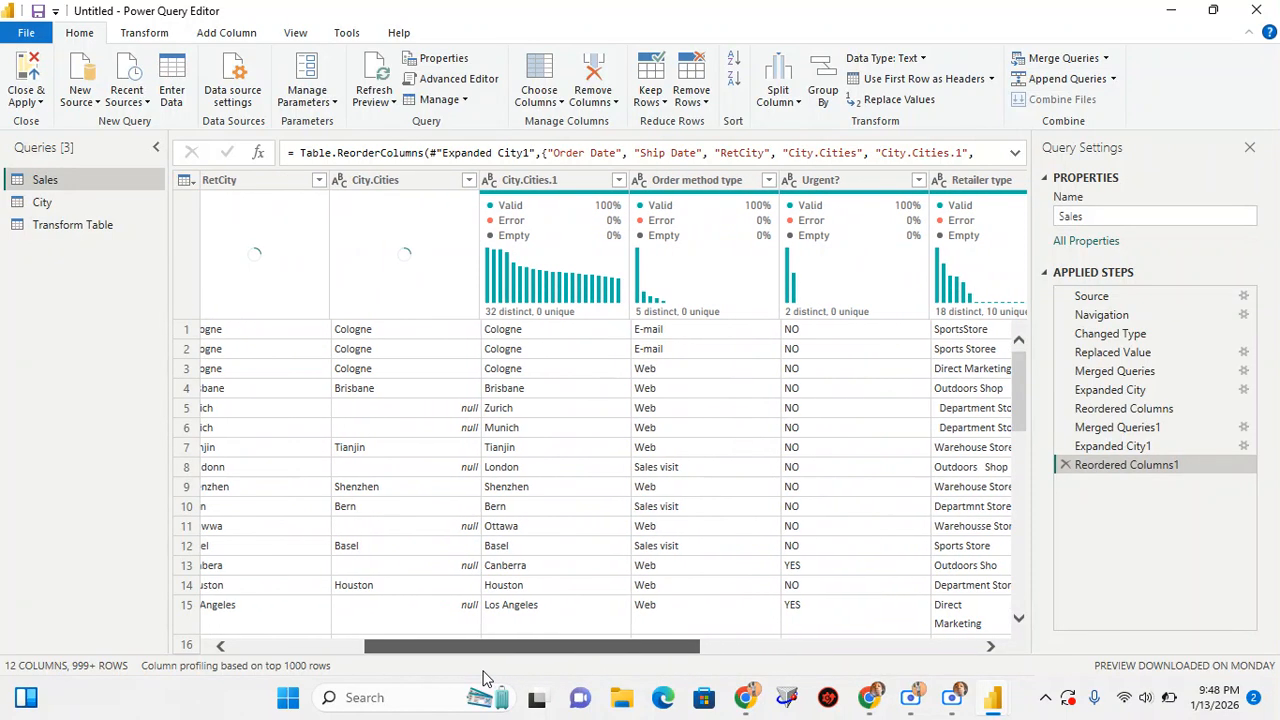
pyautogui.click(580, 183)
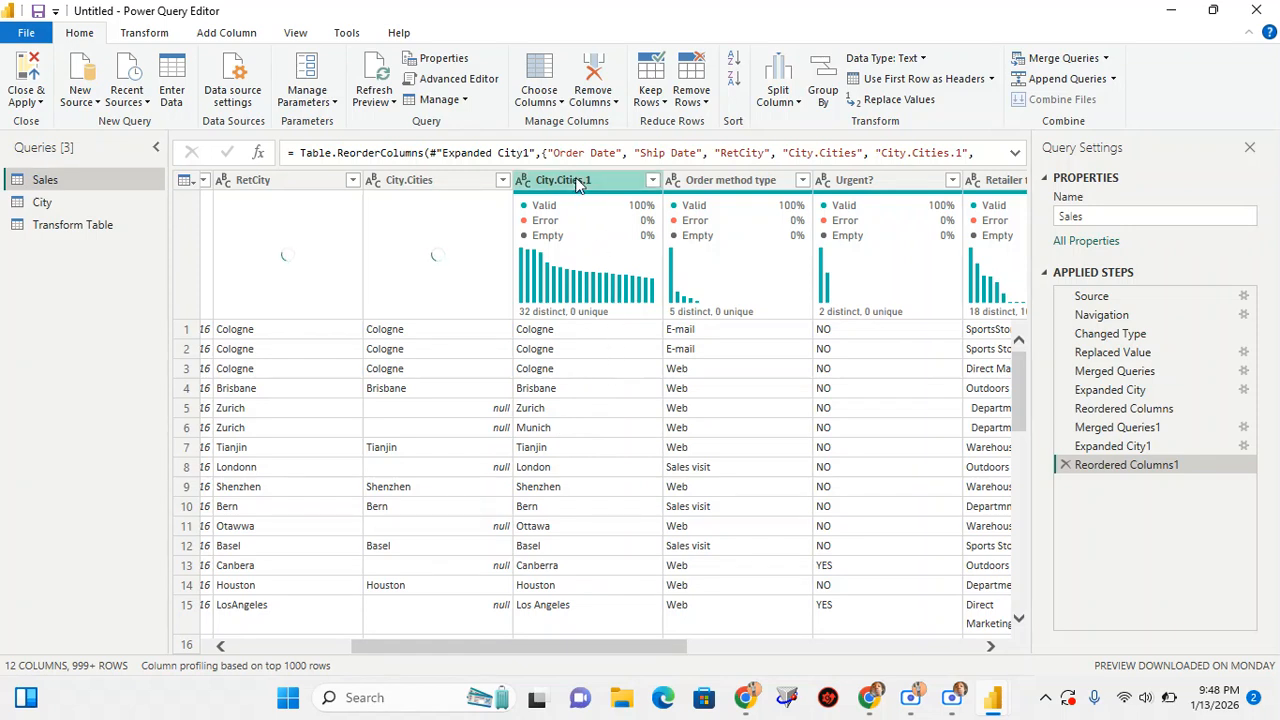
pyautogui.moveTo(531, 315)
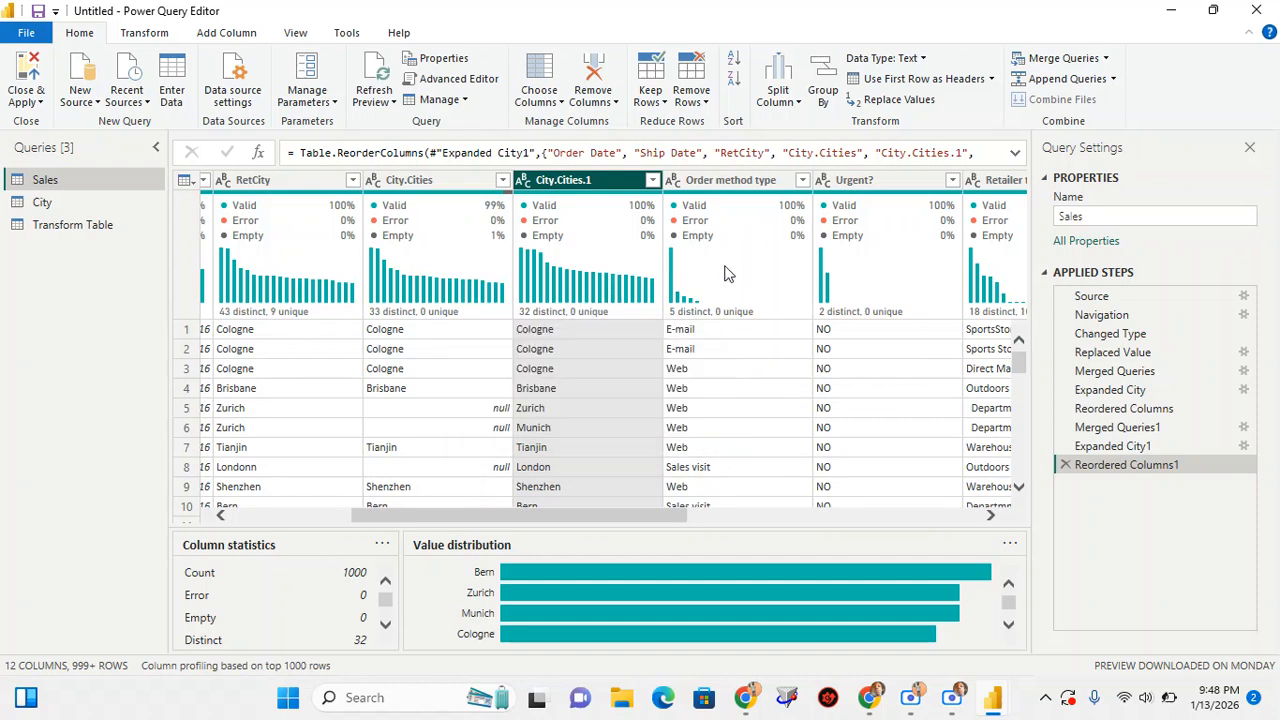
pyautogui.scroll(-1, 617, 362)
pyautogui.scroll(-3, 609, 400)
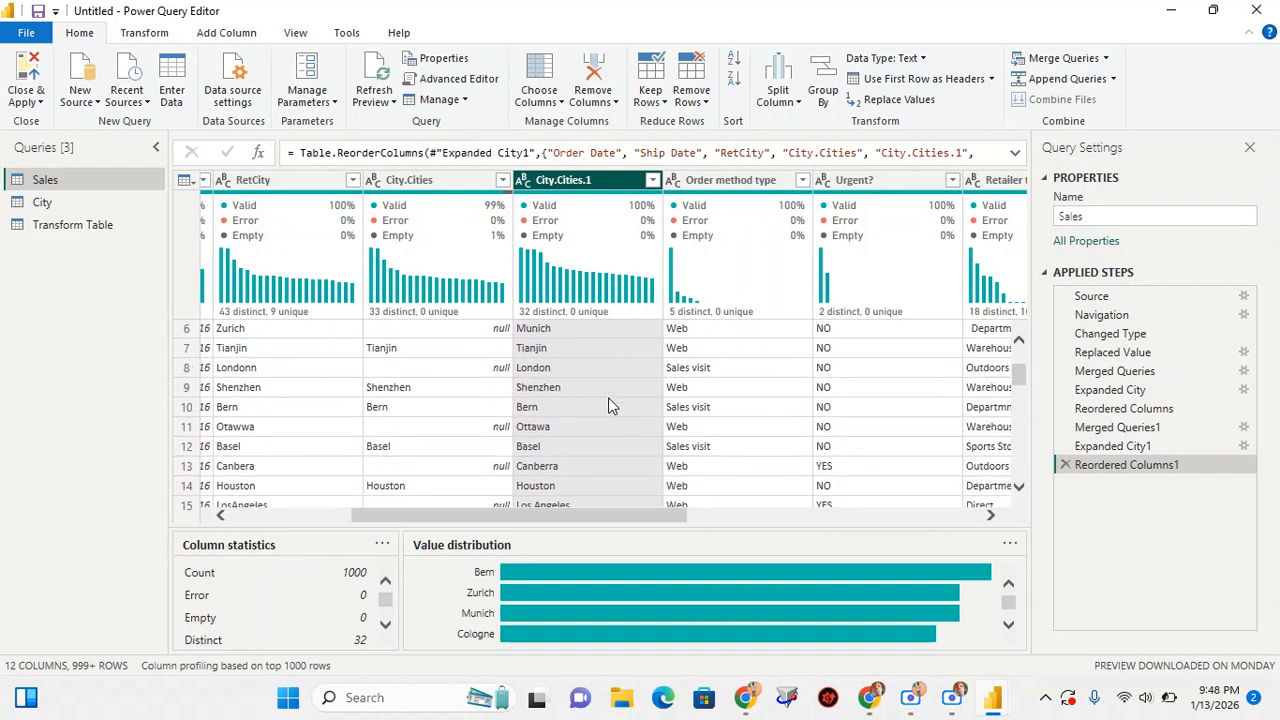
pyautogui.scroll(-2, 608, 398)
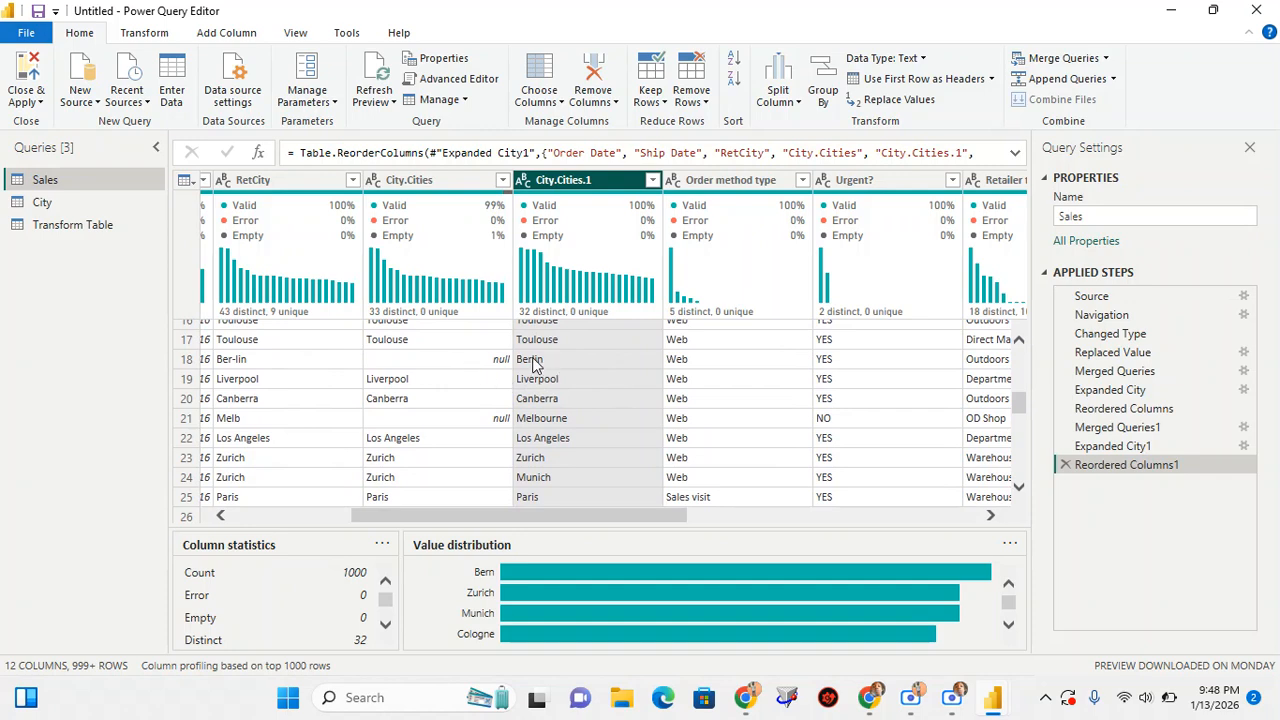
pyautogui.scroll(-1, 590, 400)
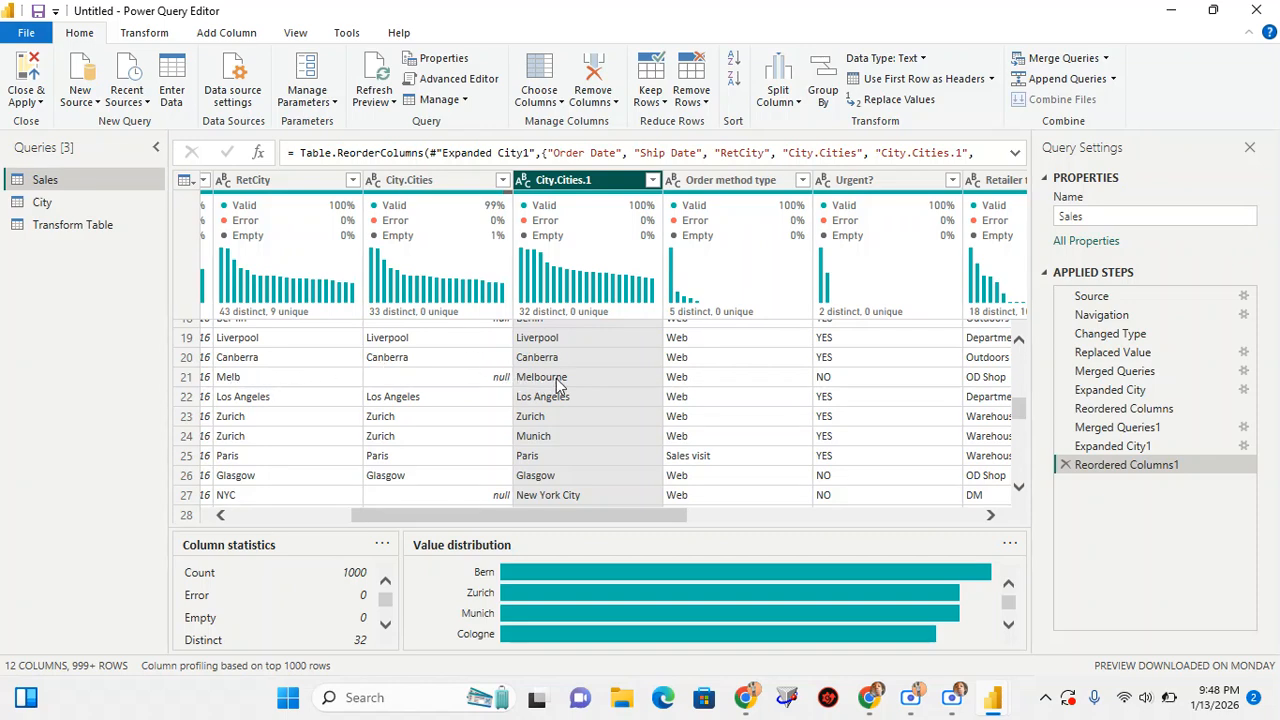
pyautogui.scroll(-2, 558, 385)
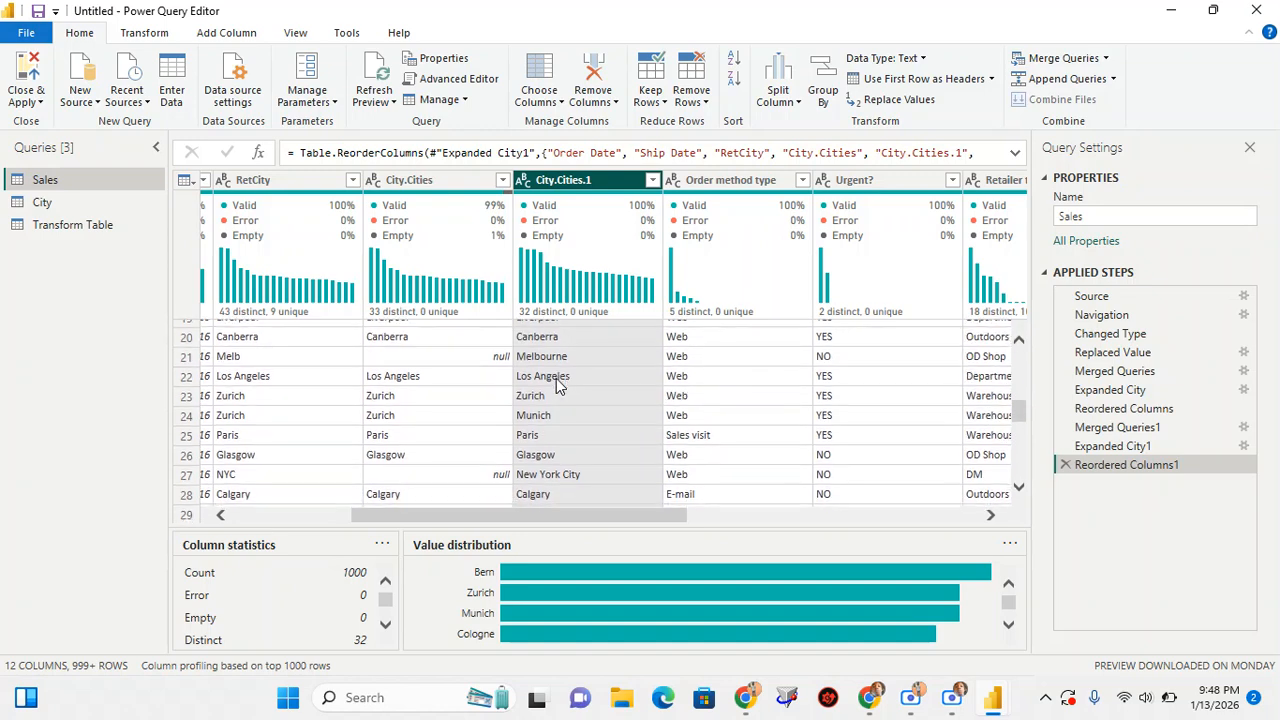
pyautogui.scroll(-3, 557, 381)
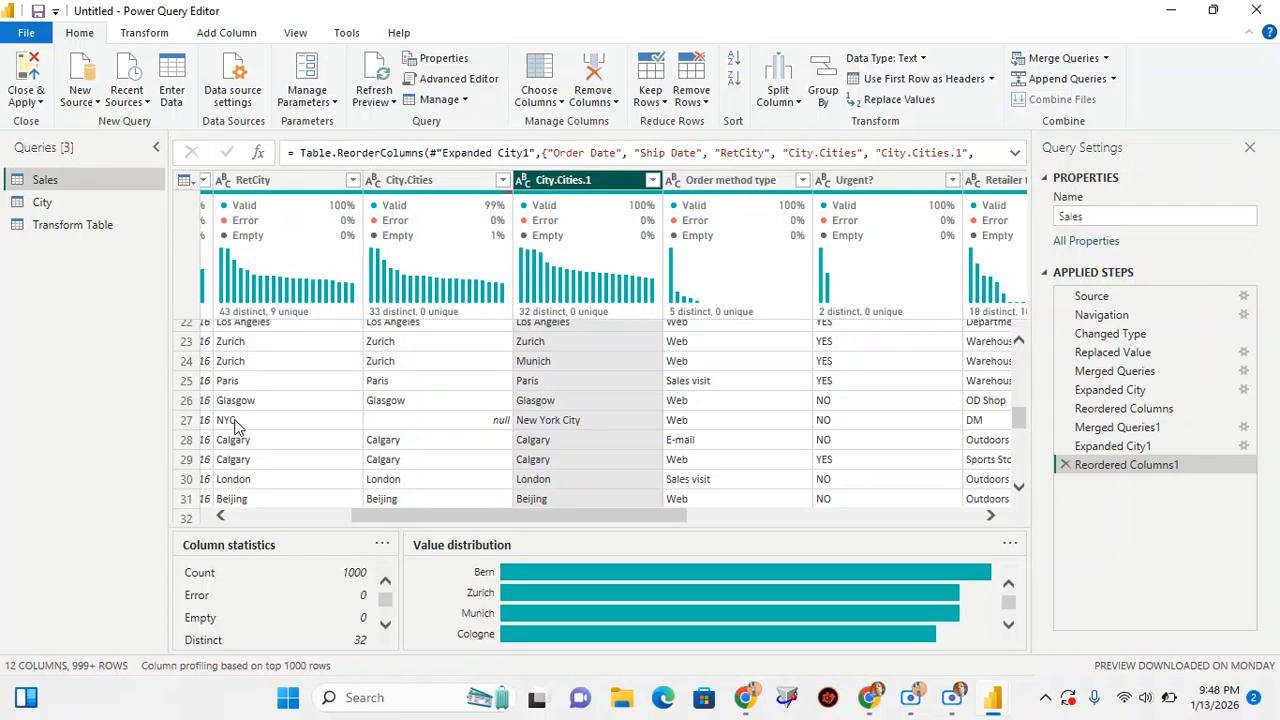
pyautogui.scroll(-2, 541, 425)
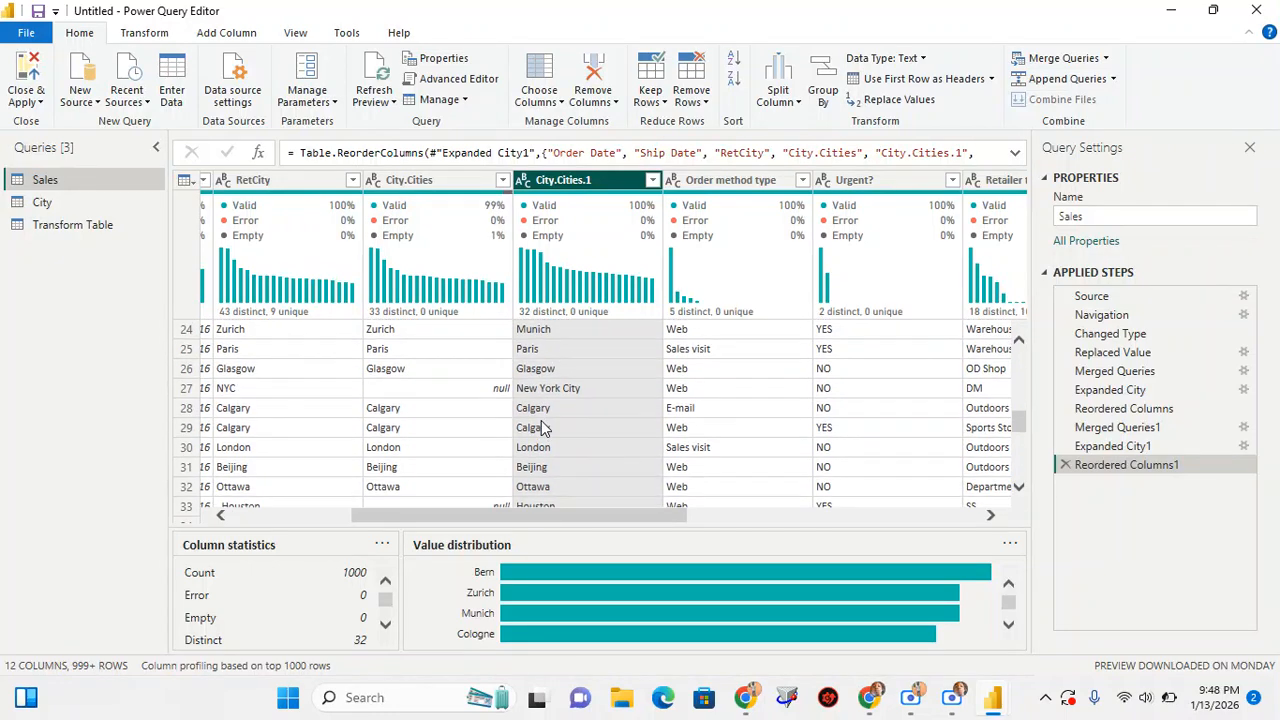
pyautogui.scroll(-5, 541, 425)
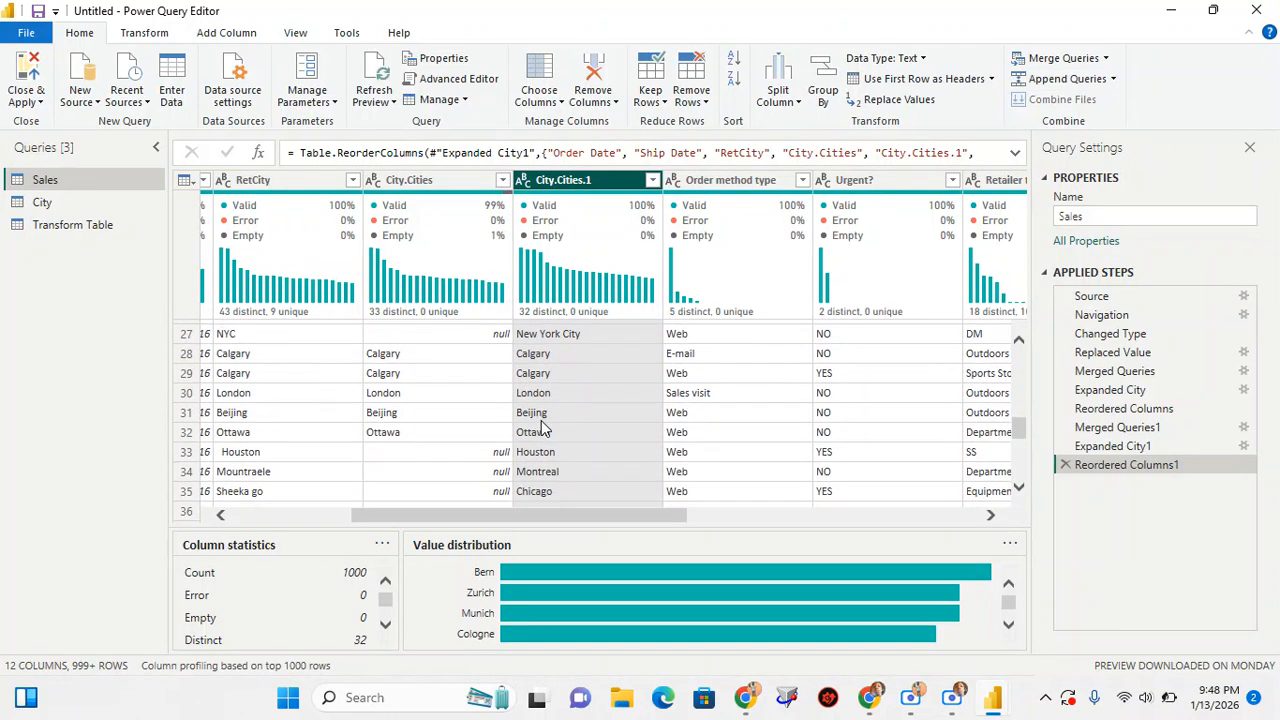
pyautogui.scroll(-3, 541, 425)
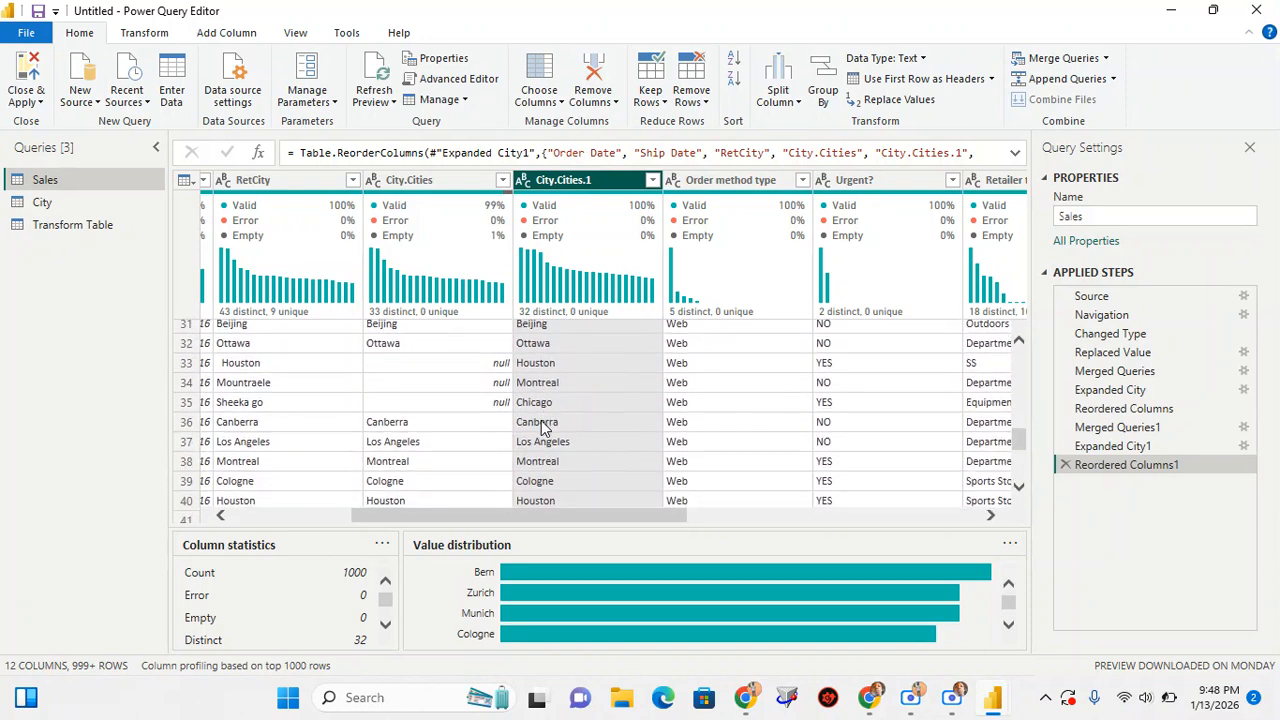
pyautogui.scroll(-3, 541, 425)
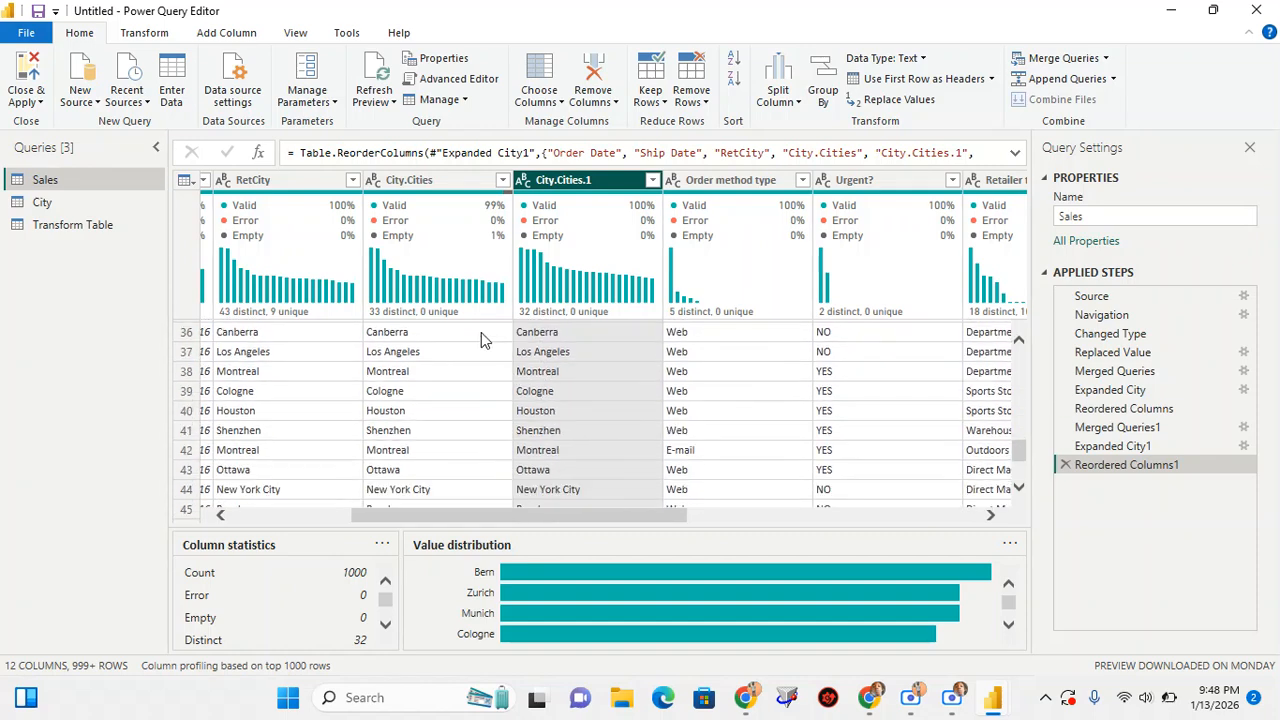
# Remove the RetCity and City.Cities columns from the Sales query
pyautogui.moveTo(312, 297)
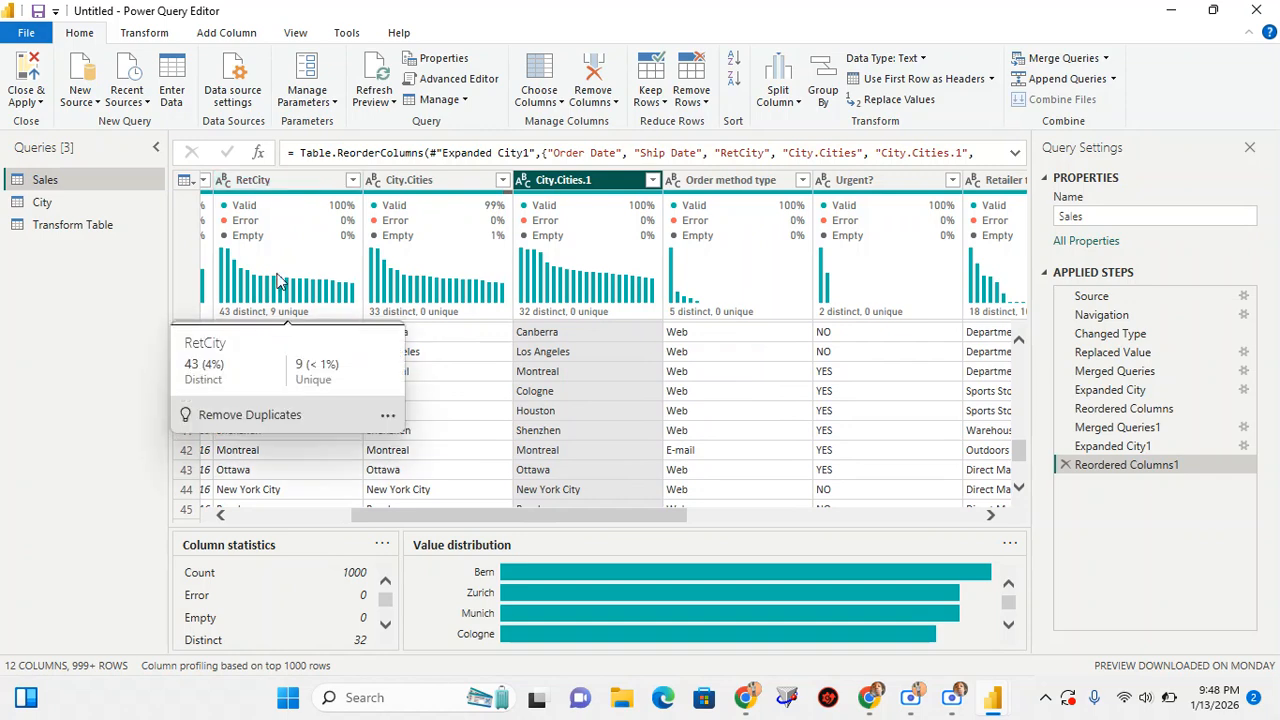
pyautogui.rightClick(268, 180)
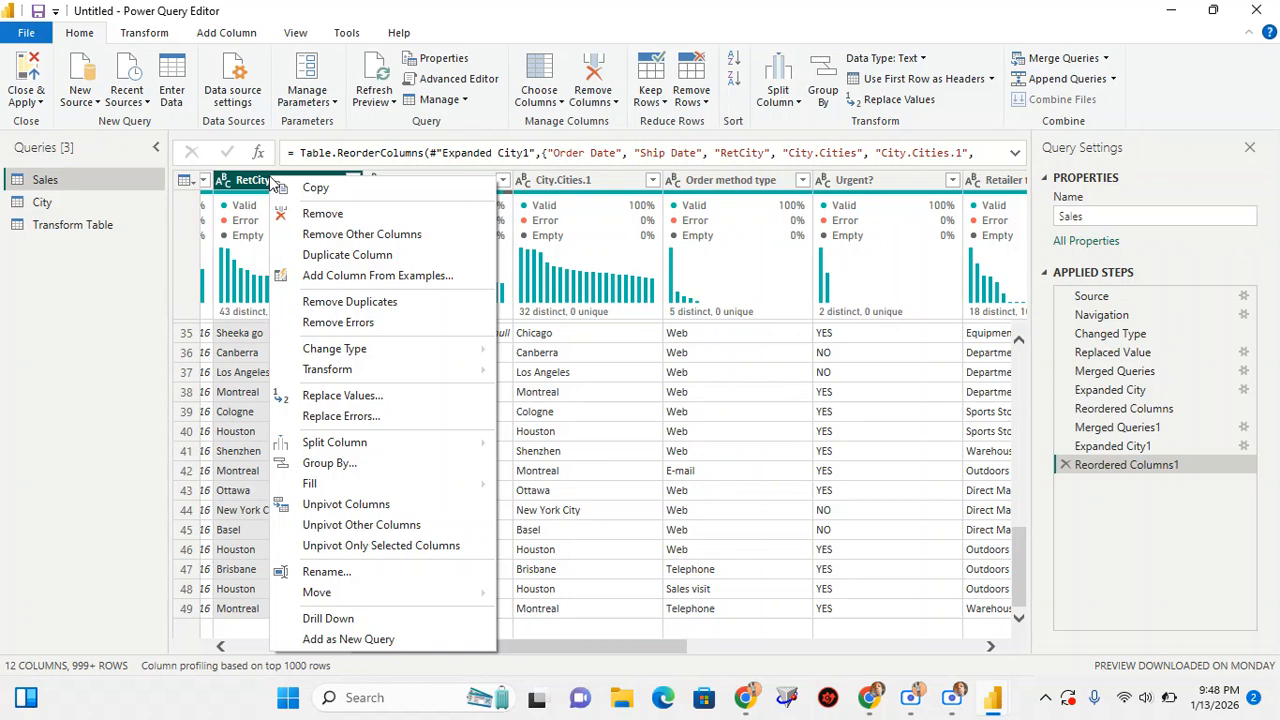
pyautogui.click(322, 214)
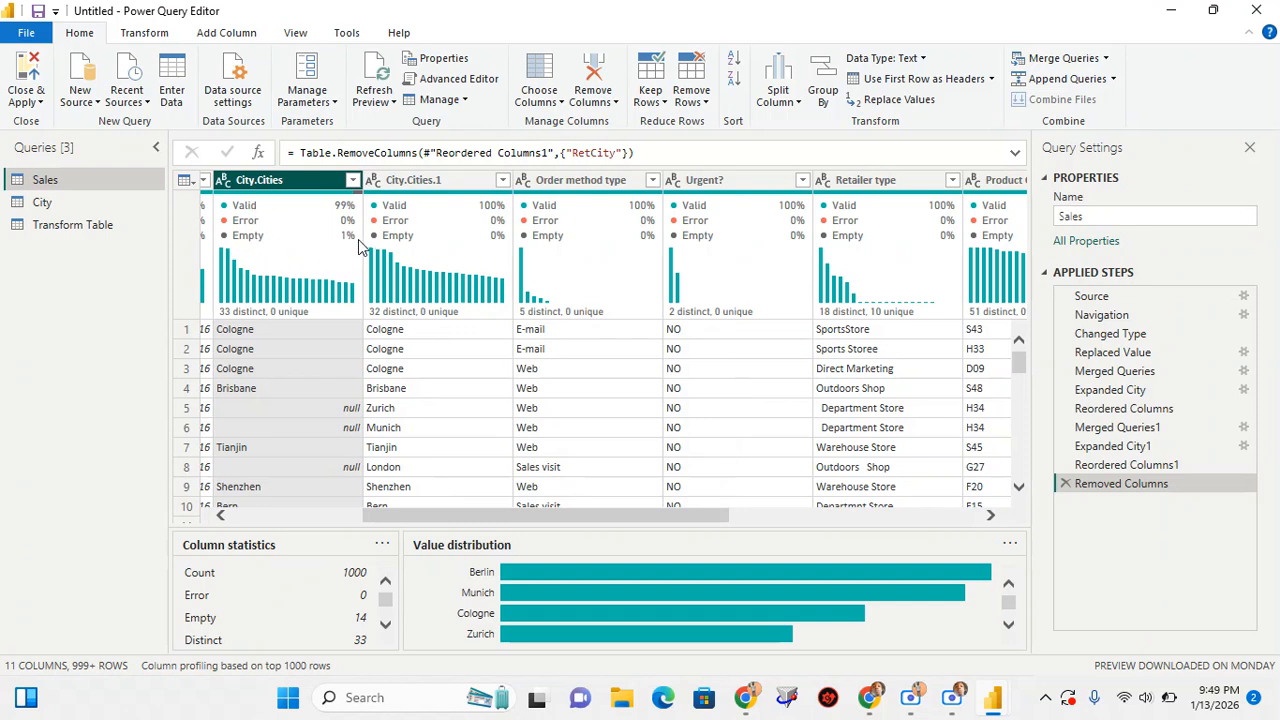
pyautogui.moveTo(350, 230)
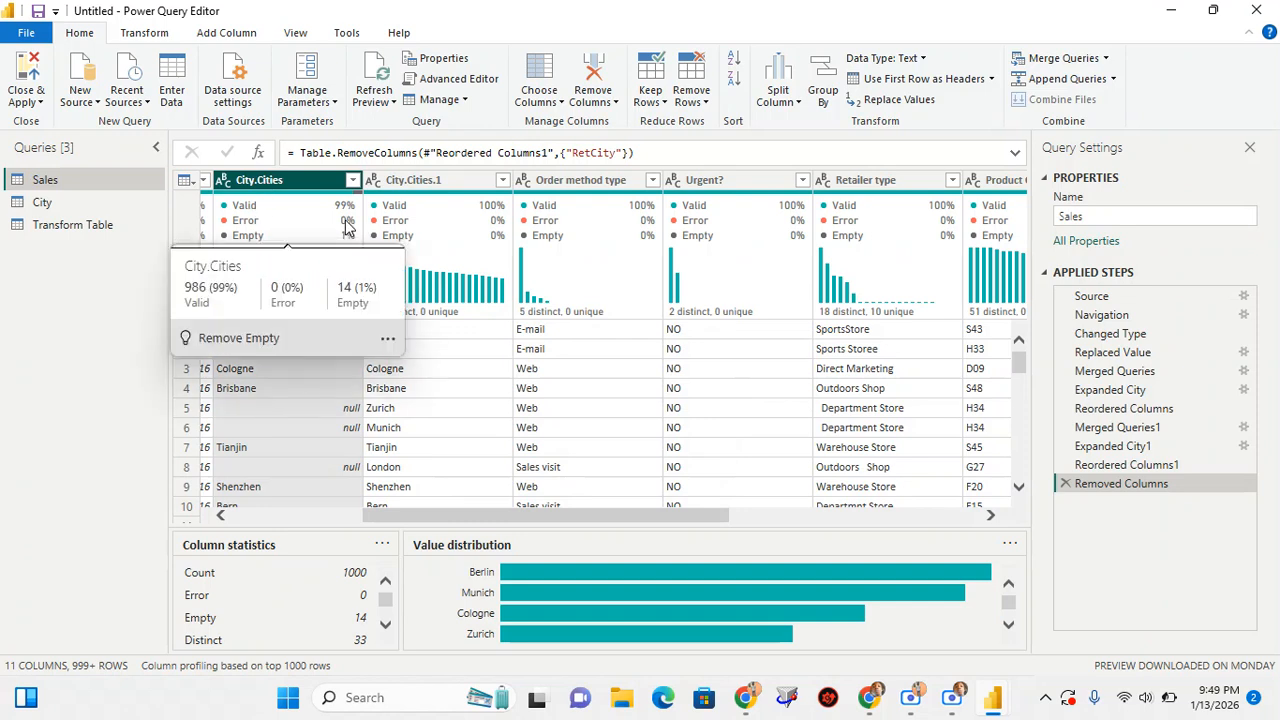
pyautogui.rightClick(256, 184)
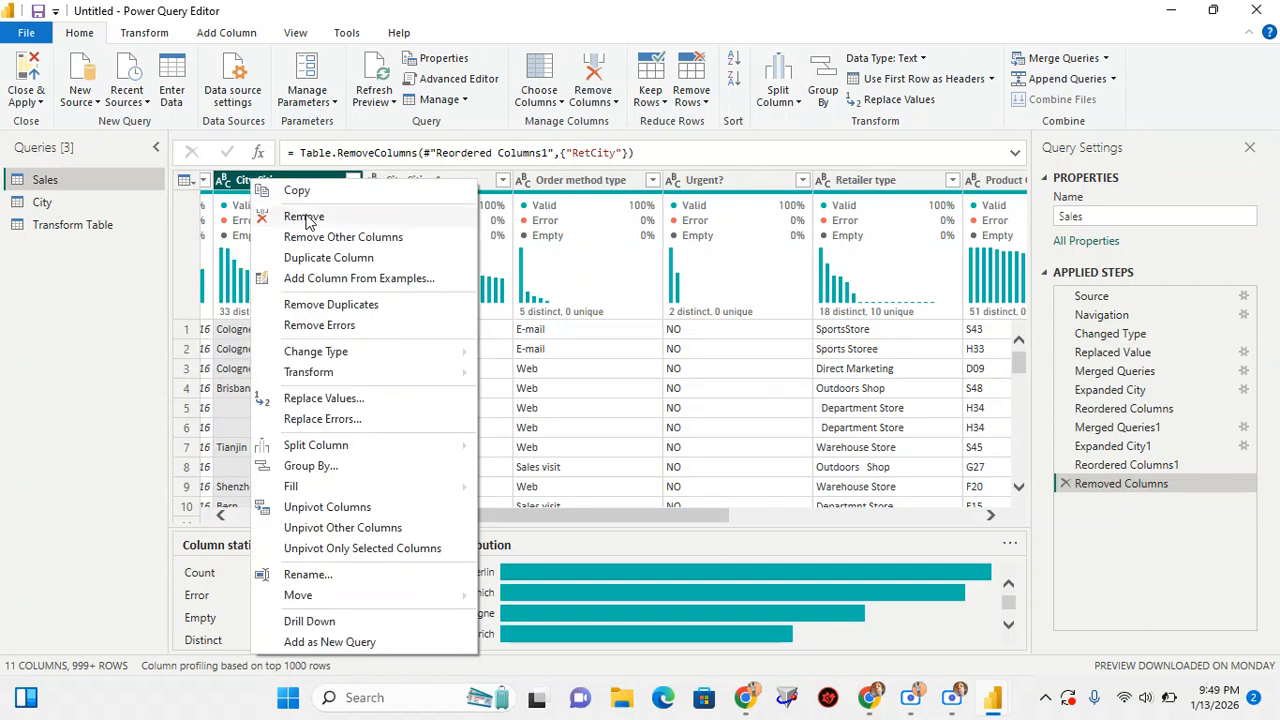
pyautogui.click(304, 217)
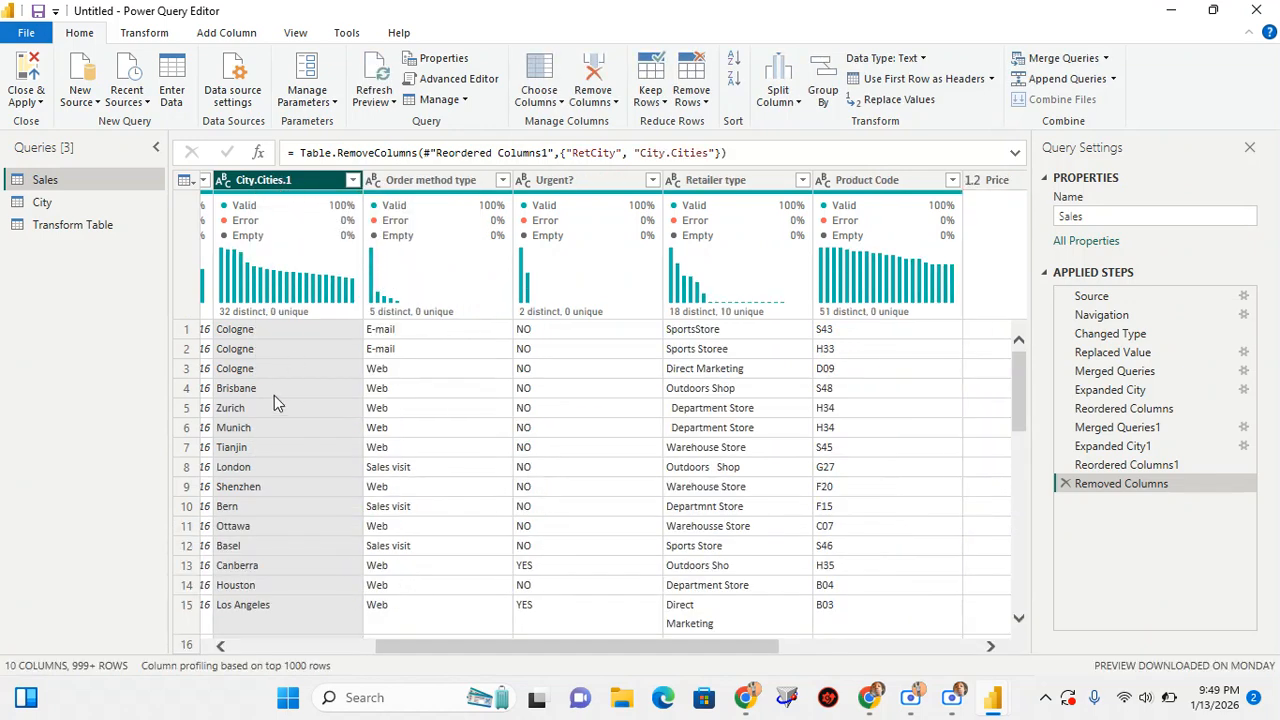
# Rename the City.Cities.1 column to Cities
pyautogui.hscroll(-3, 277, 403)
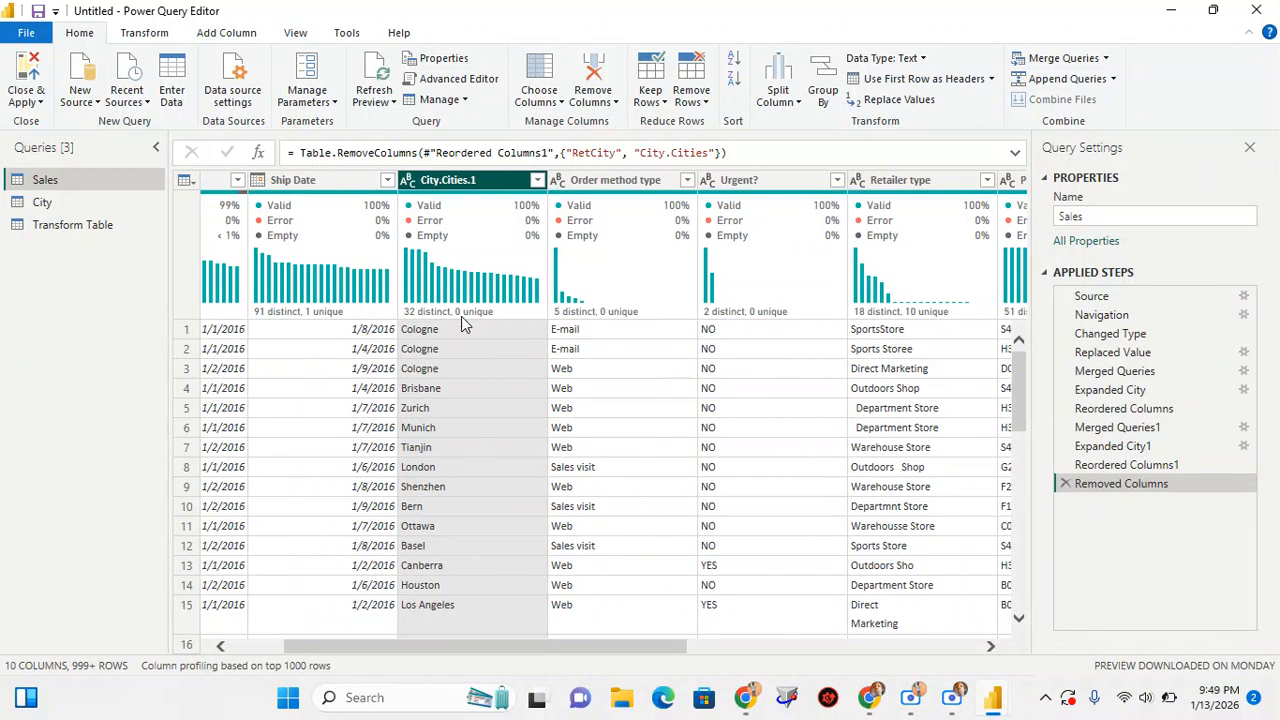
pyautogui.doubleClick(464, 180)
pyautogui.write('Cities')
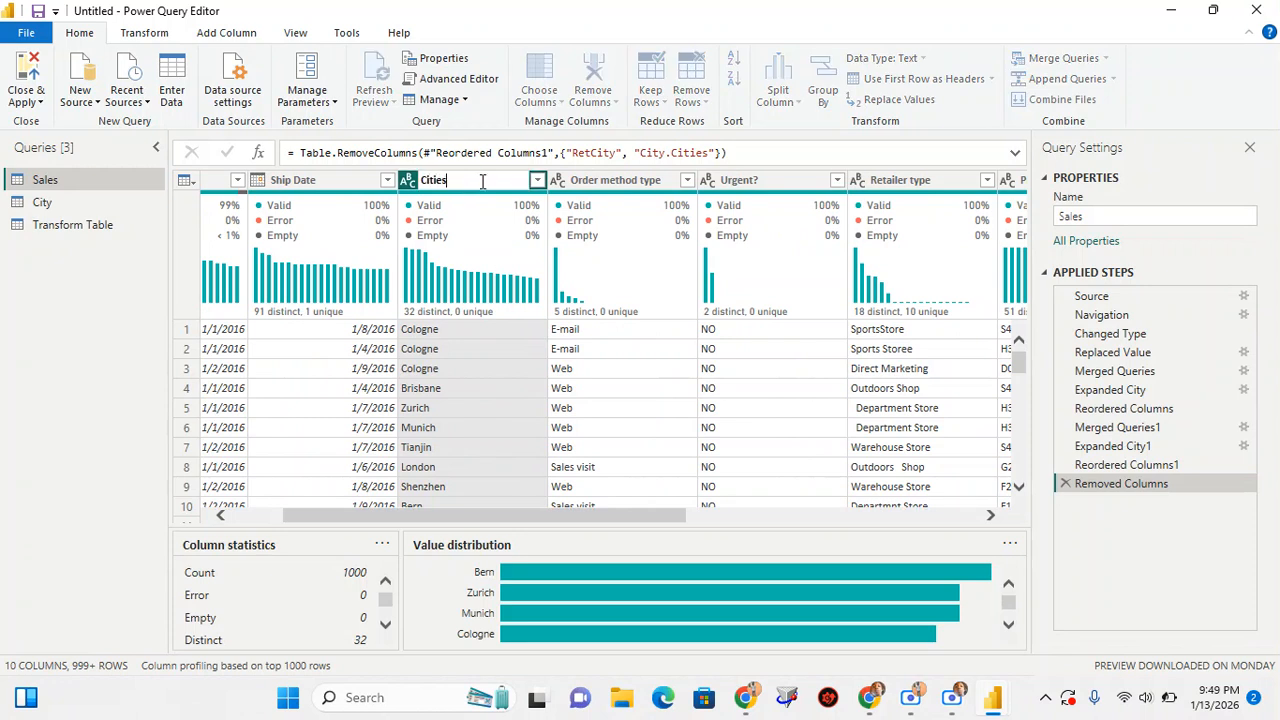
pyautogui.press('Return')
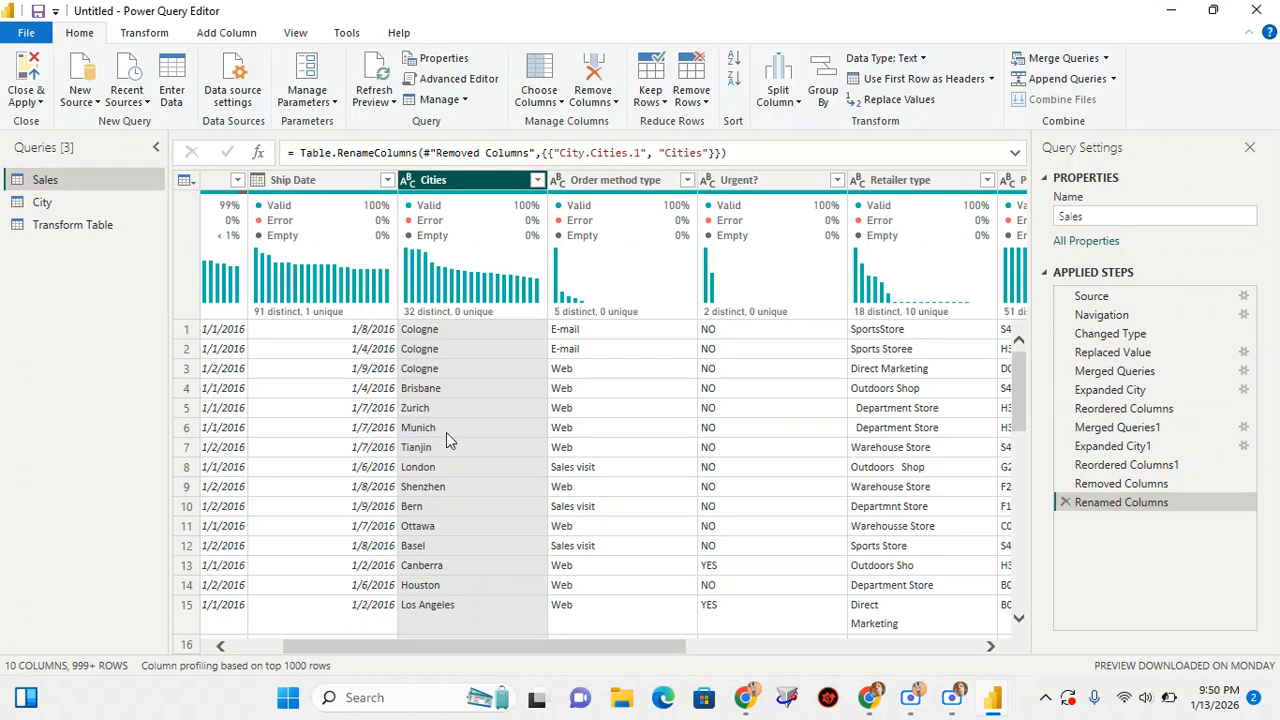
# Look through the rows of the Cities column to check the cleaned city names
pyautogui.scroll(-8, 446, 432)
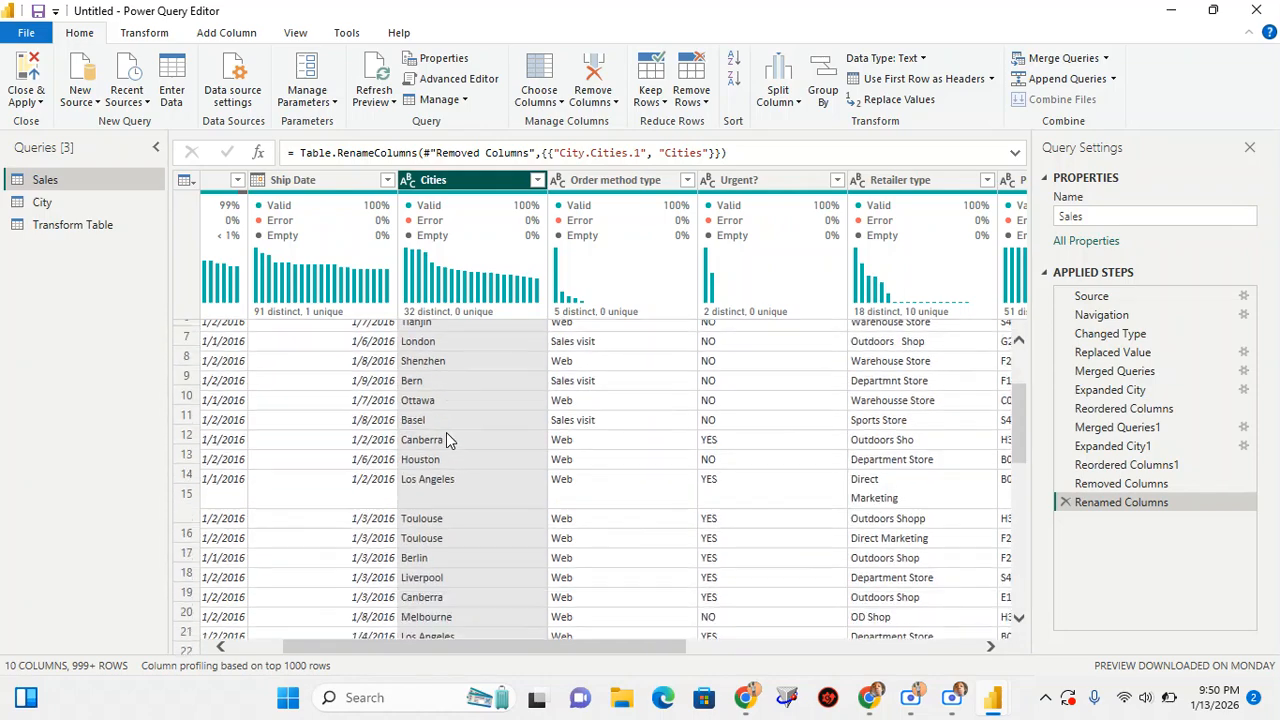
pyautogui.scroll(-20, 446, 432)
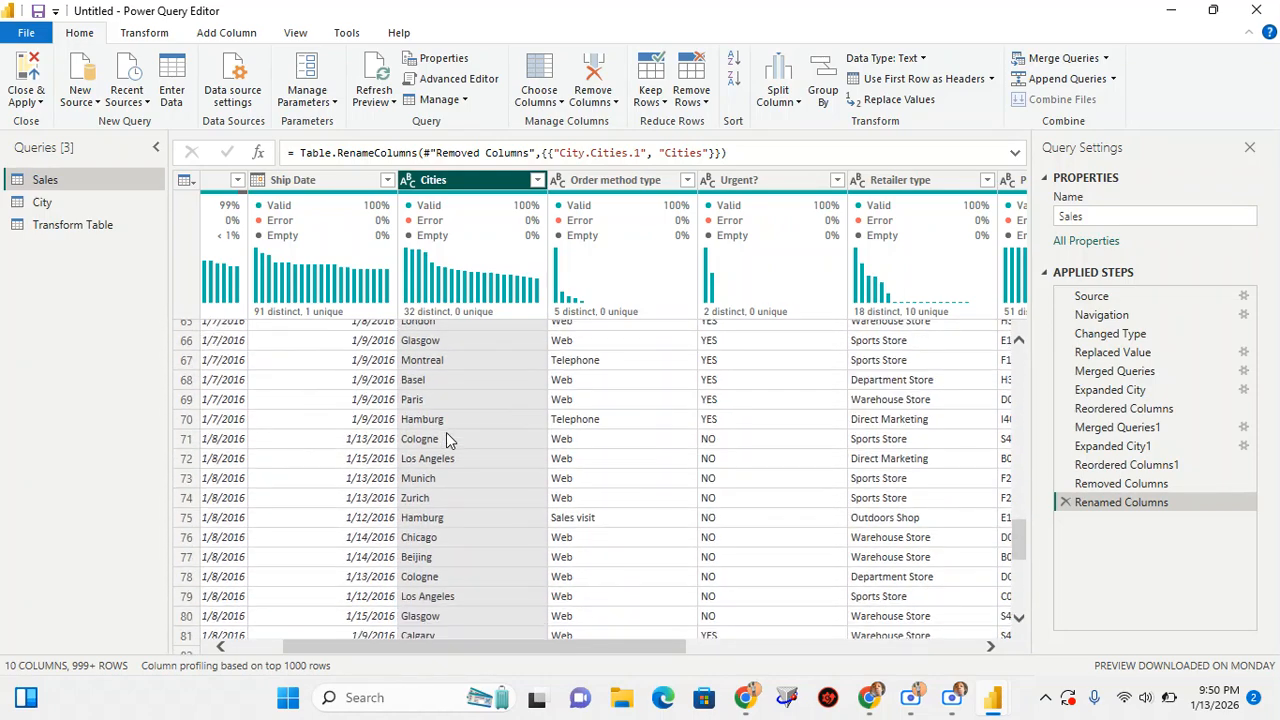
pyautogui.scroll(4, 446, 432)
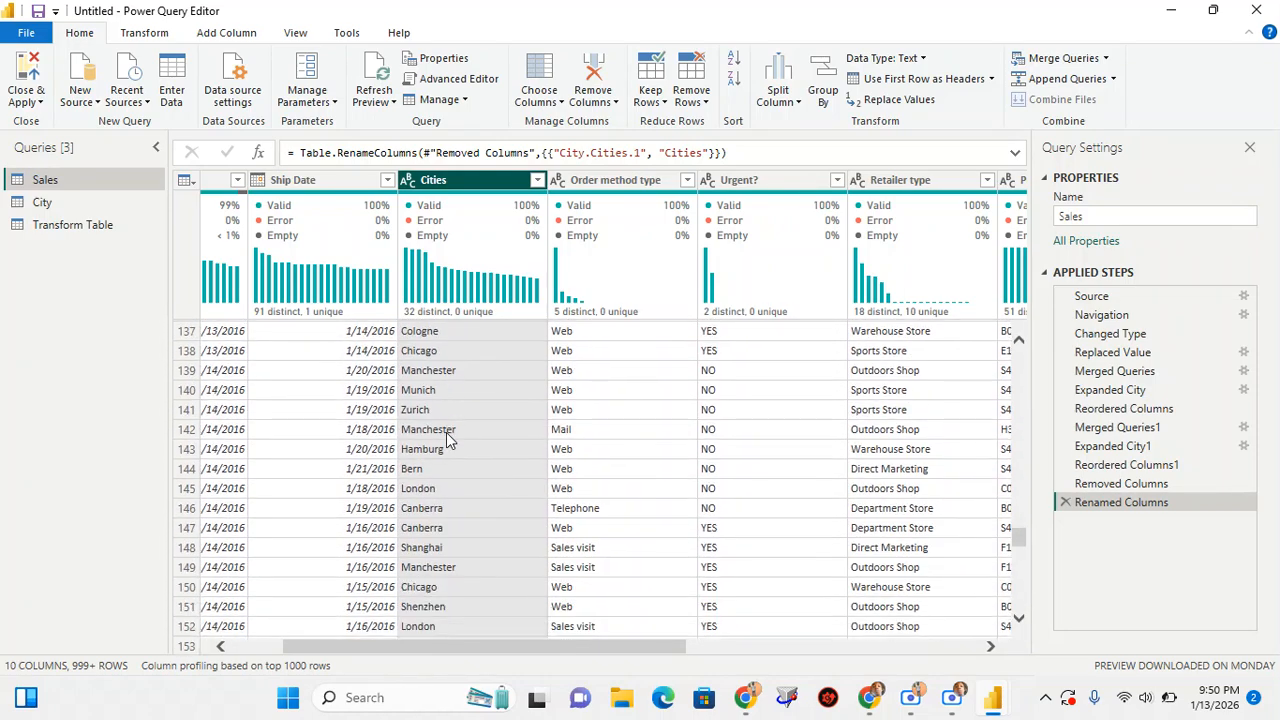
pyautogui.scroll(20, 447, 438)
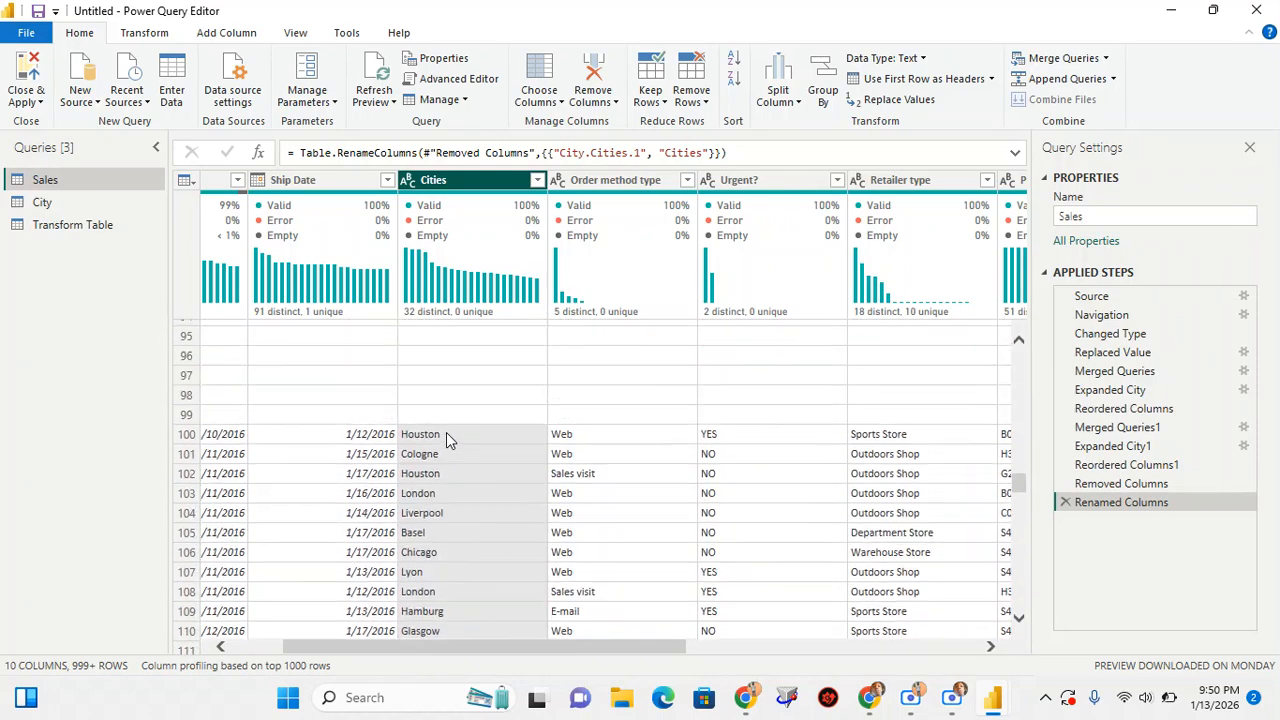
pyautogui.scroll(16, 447, 438)
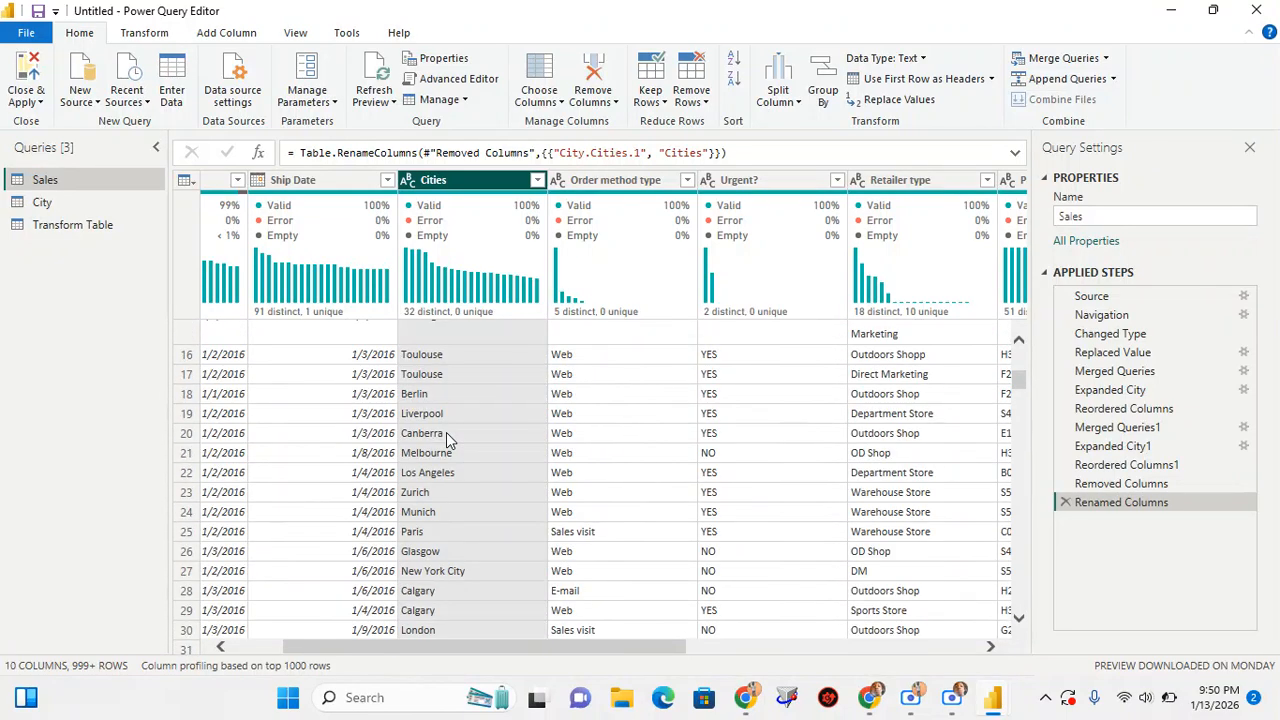
pyautogui.scroll(-1, 447, 440)
pyautogui.scroll(1, 447, 440)
pyautogui.scroll(-1, 447, 440)
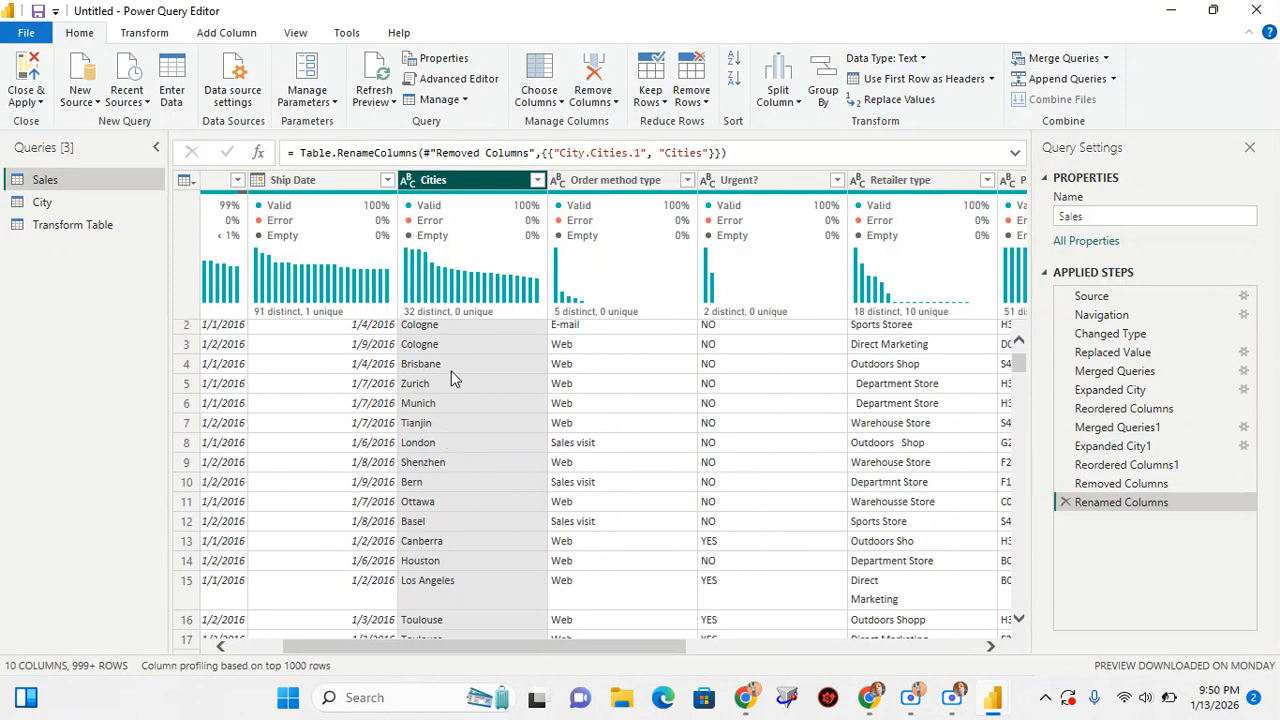
# Inspect the value distributions of the Order method type and Urgent? columns in Sales
pyautogui.click(607, 185)
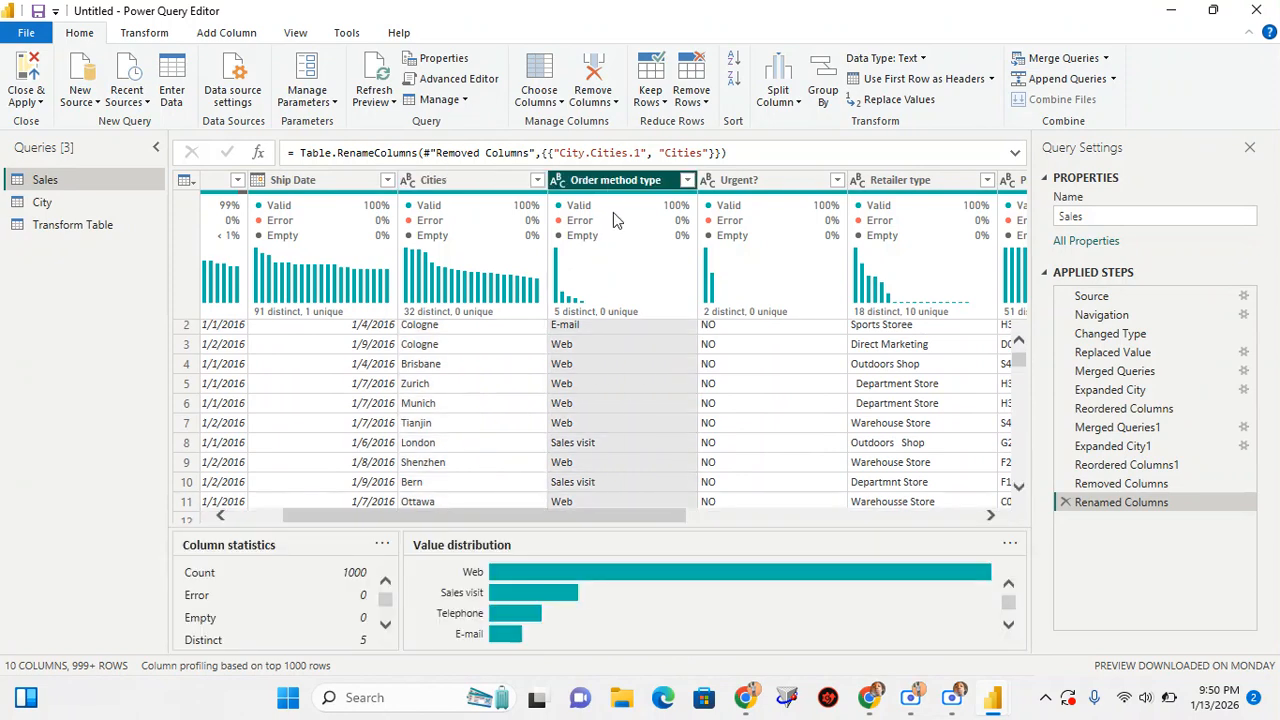
pyautogui.click(755, 185)
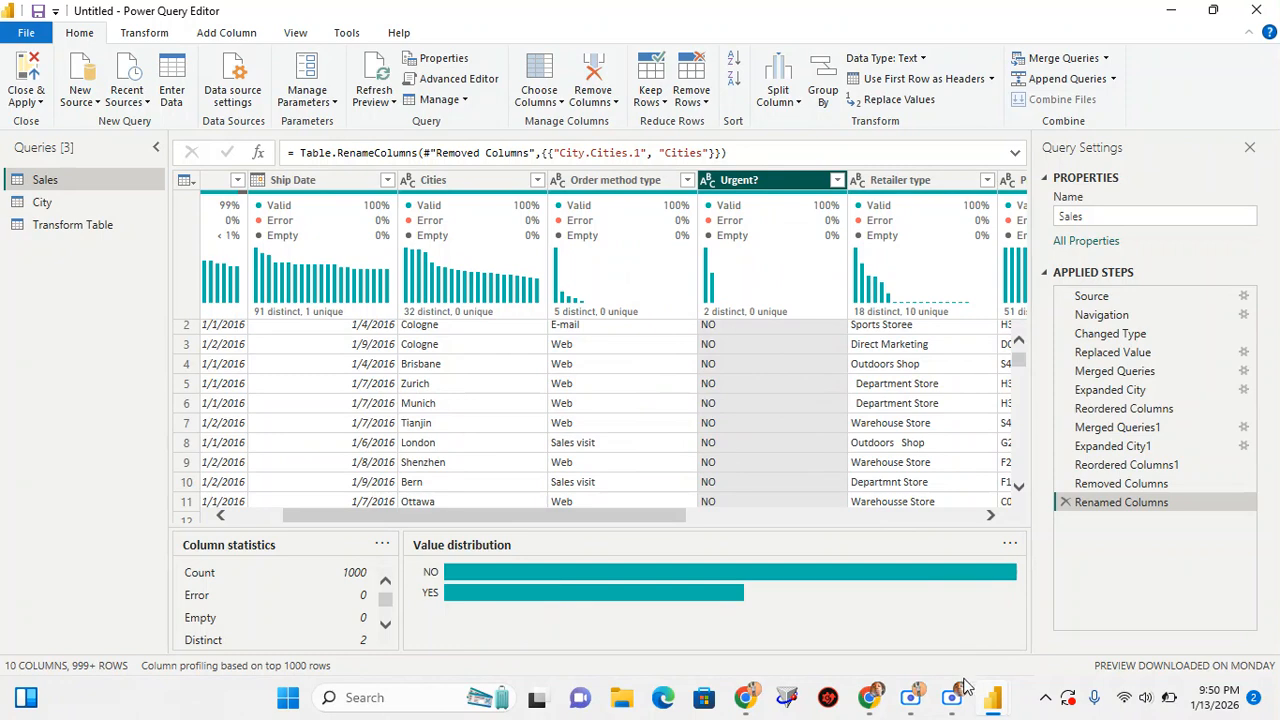
# Switch to the Google Meet call and dismiss the call time limit and system load notices
pyautogui.moveTo(872, 703)
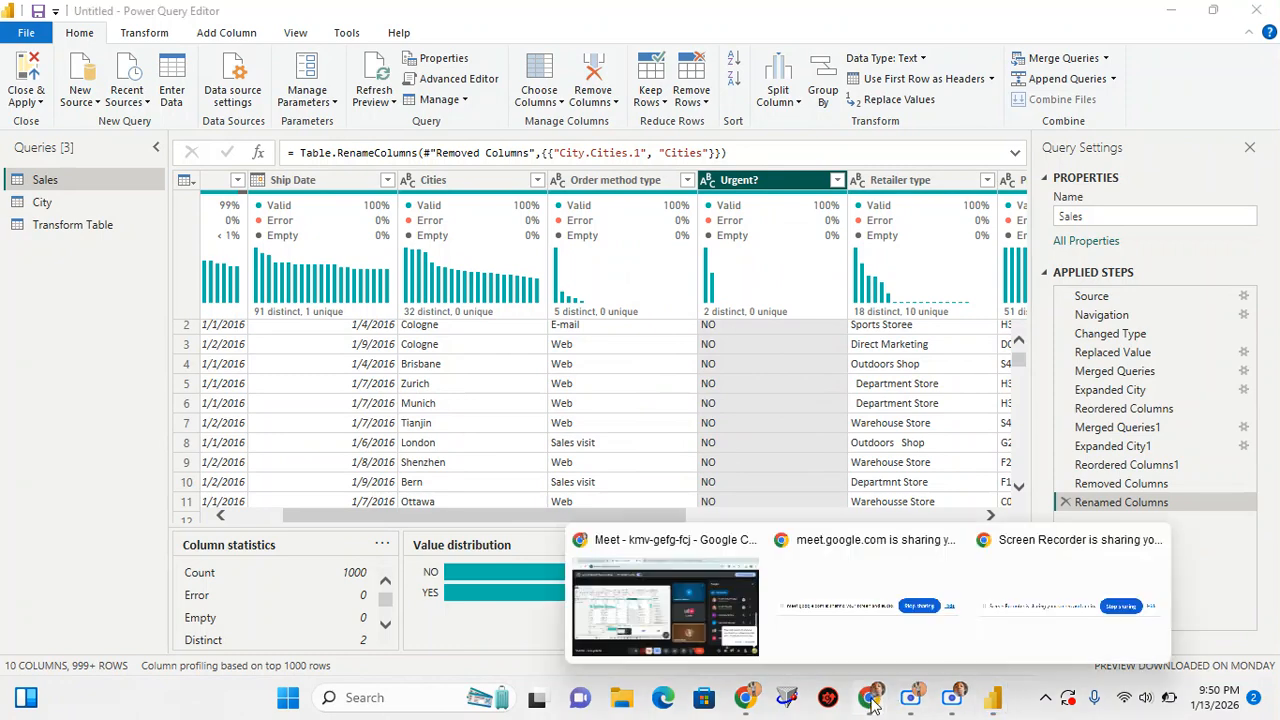
pyautogui.click(709, 613)
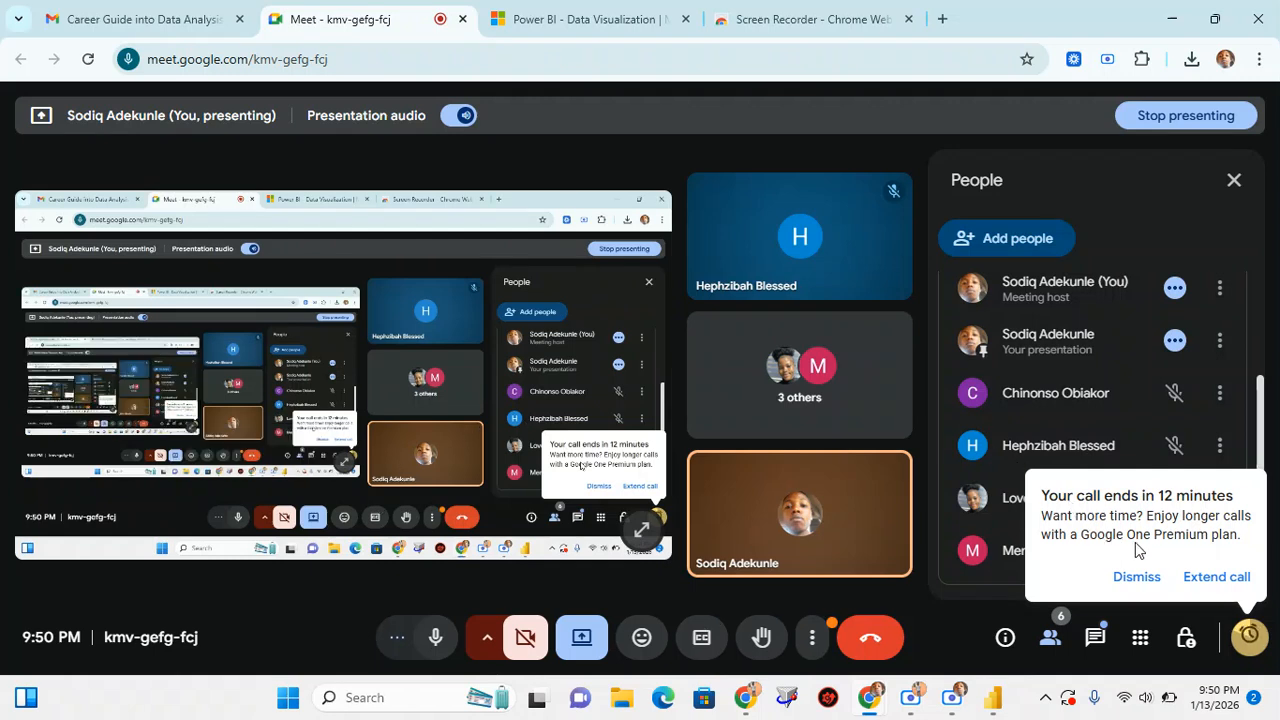
pyautogui.click(1137, 577)
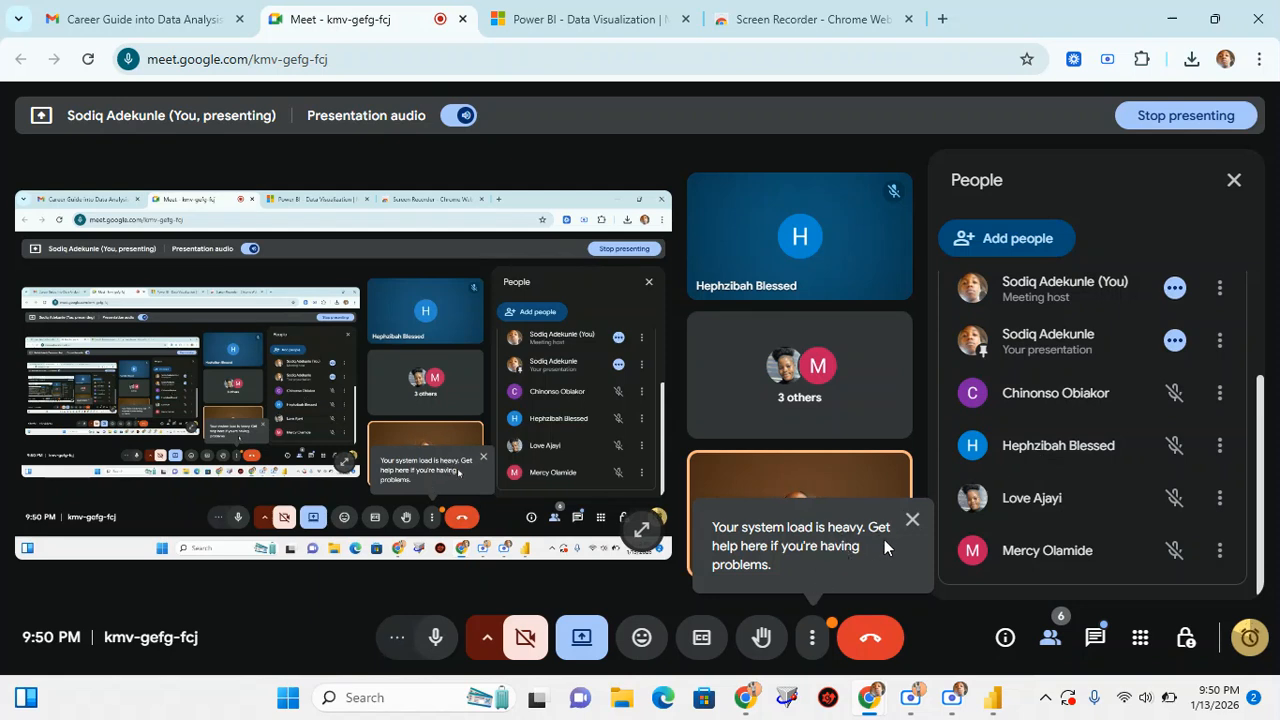
pyautogui.click(912, 518)
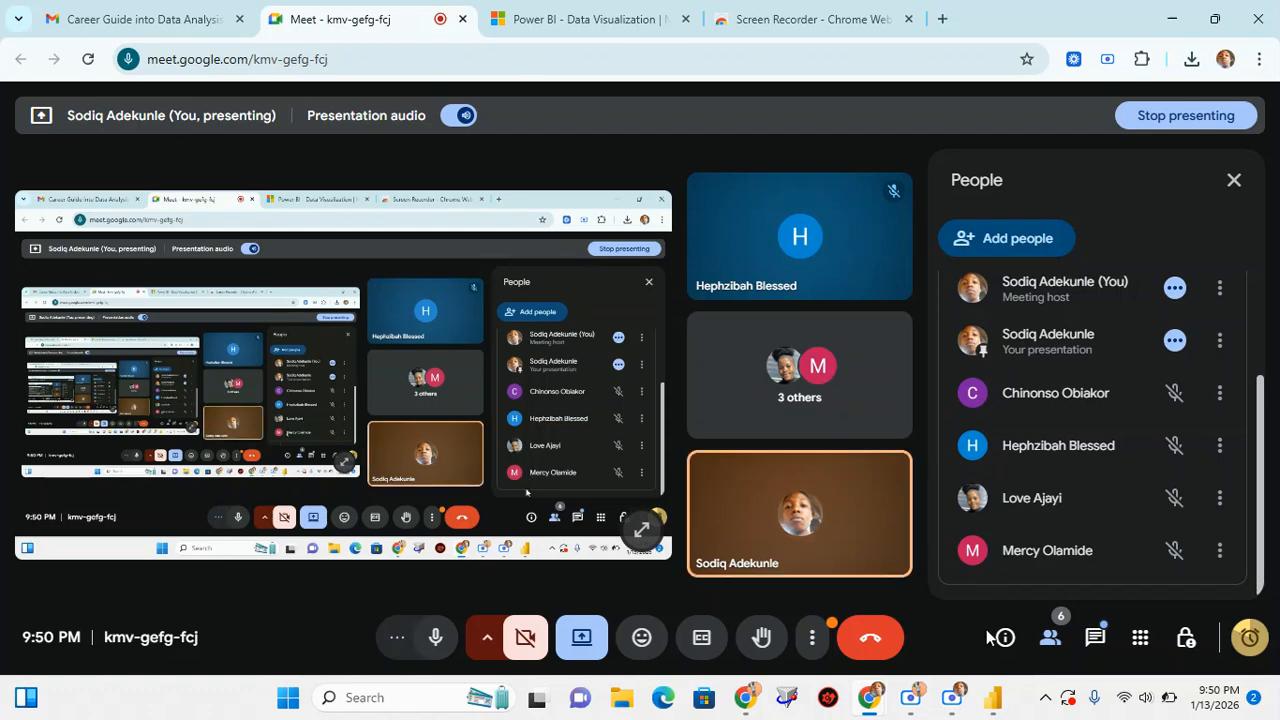
# Return to the Power Query Editor and show the column statistics and value distribution of Retailer type
pyautogui.moveTo(993, 697)
pyautogui.click(1096, 620)
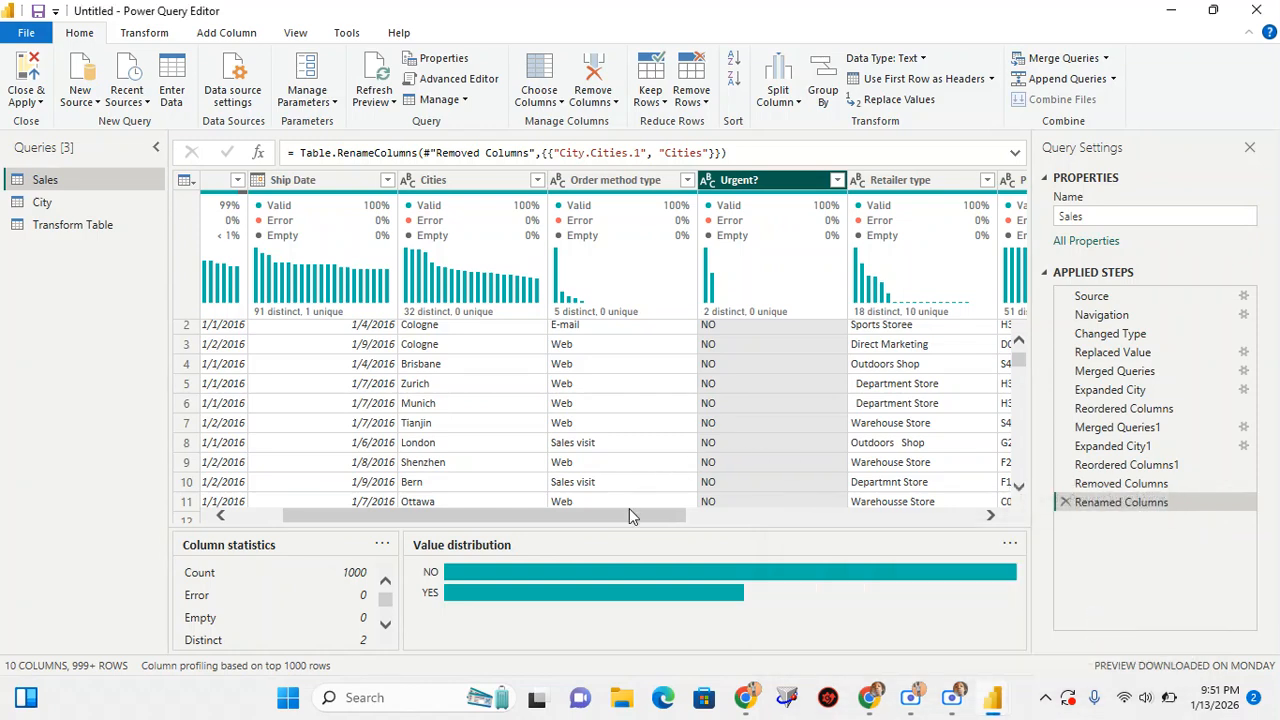
pyautogui.moveTo(622, 524); pyautogui.dragTo(771, 521)
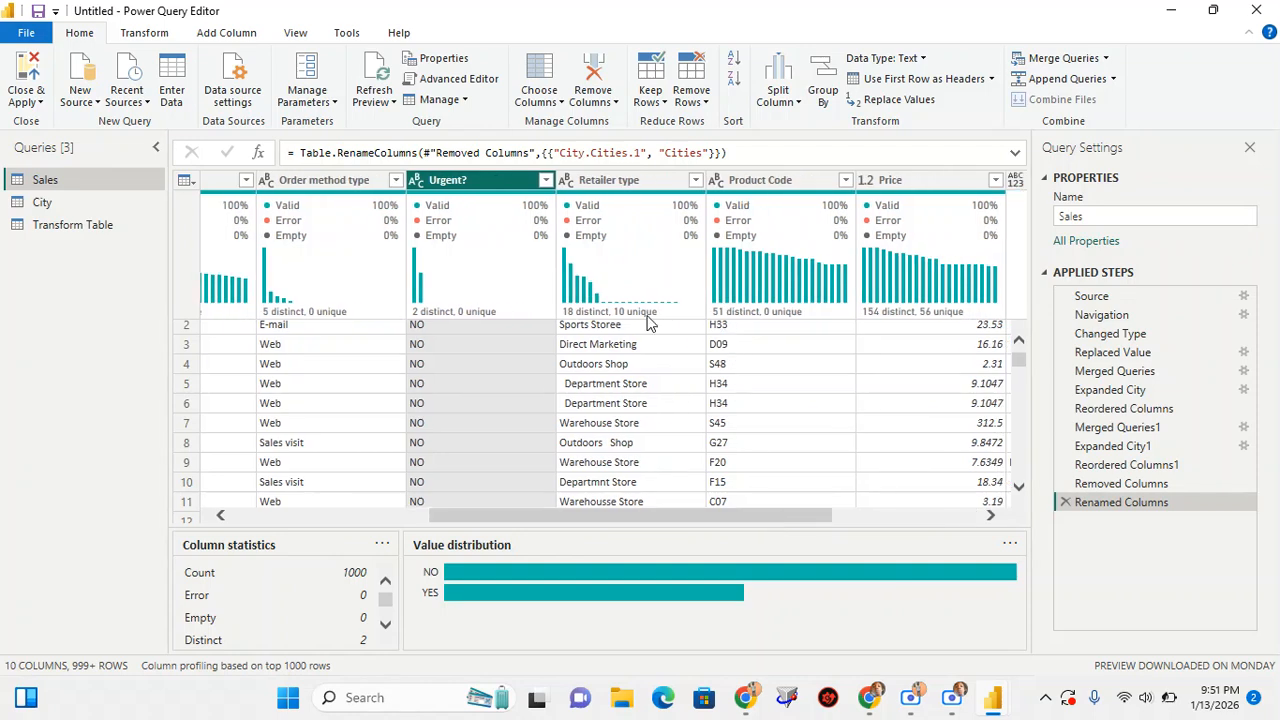
pyautogui.scroll(-1, 620, 392)
pyautogui.scroll(2, 615, 370)
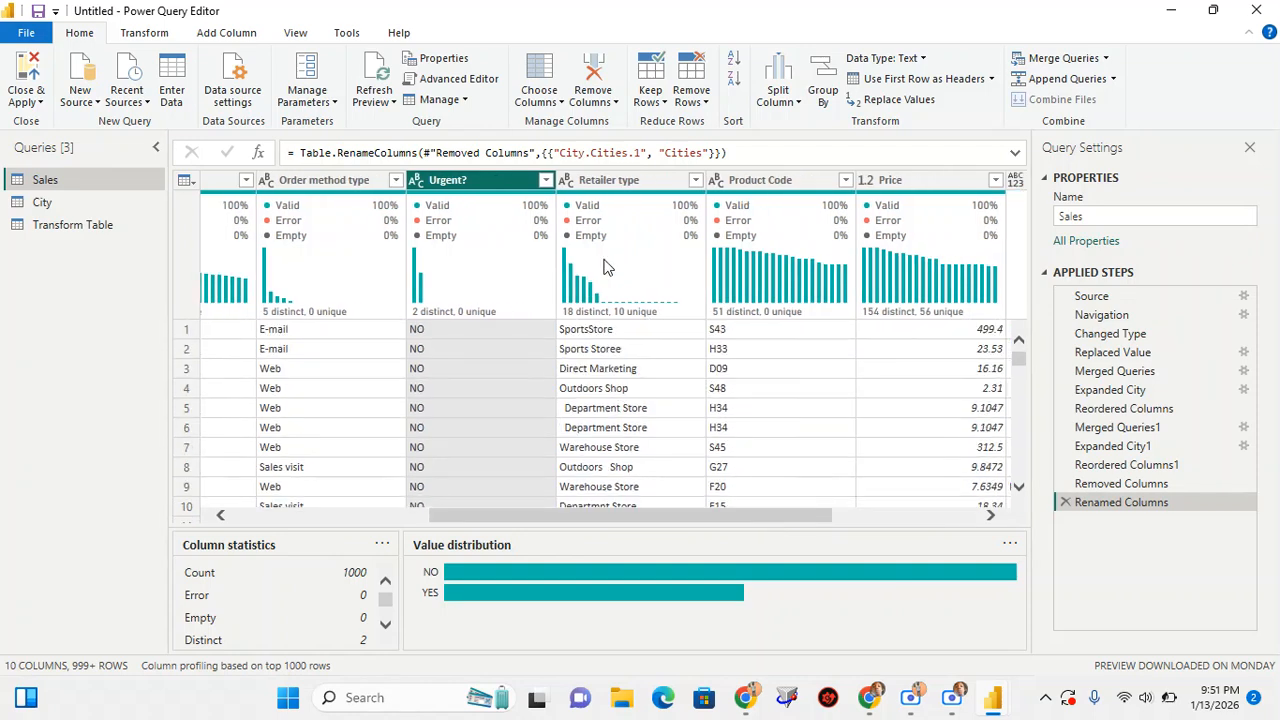
pyautogui.click(590, 179)
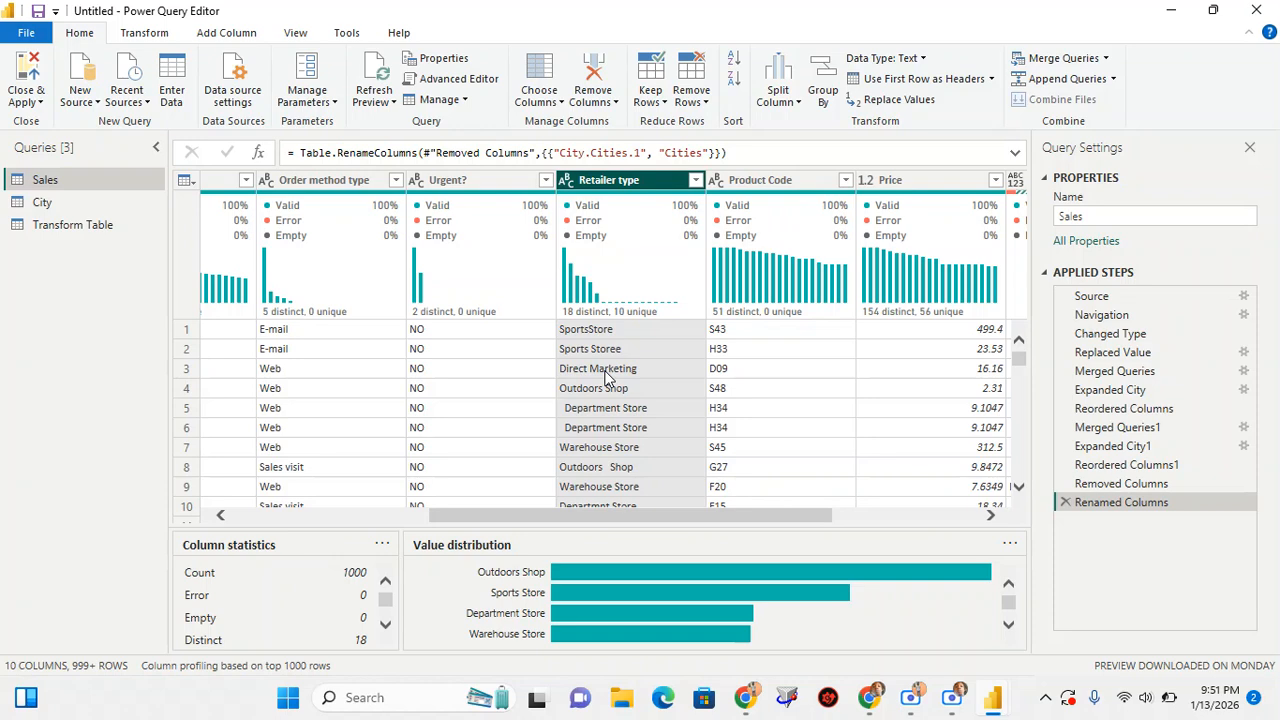
# Look through the Retailer type rows for misspellings, stray spaces, line breaks and abbreviations
pyautogui.scroll(-1, 605, 378)
pyautogui.scroll(1, 605, 378)
pyautogui.scroll(-1, 600, 400)
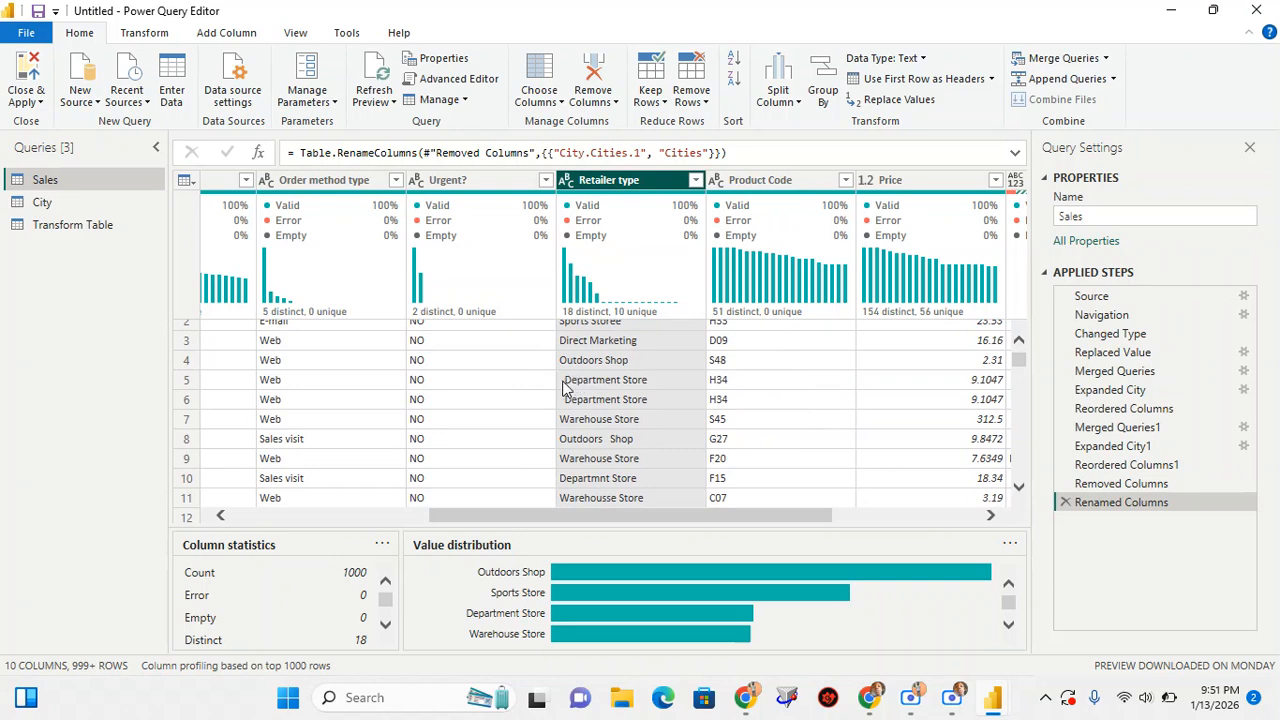
pyautogui.scroll(-1, 580, 460)
pyautogui.scroll(-6, 583, 462)
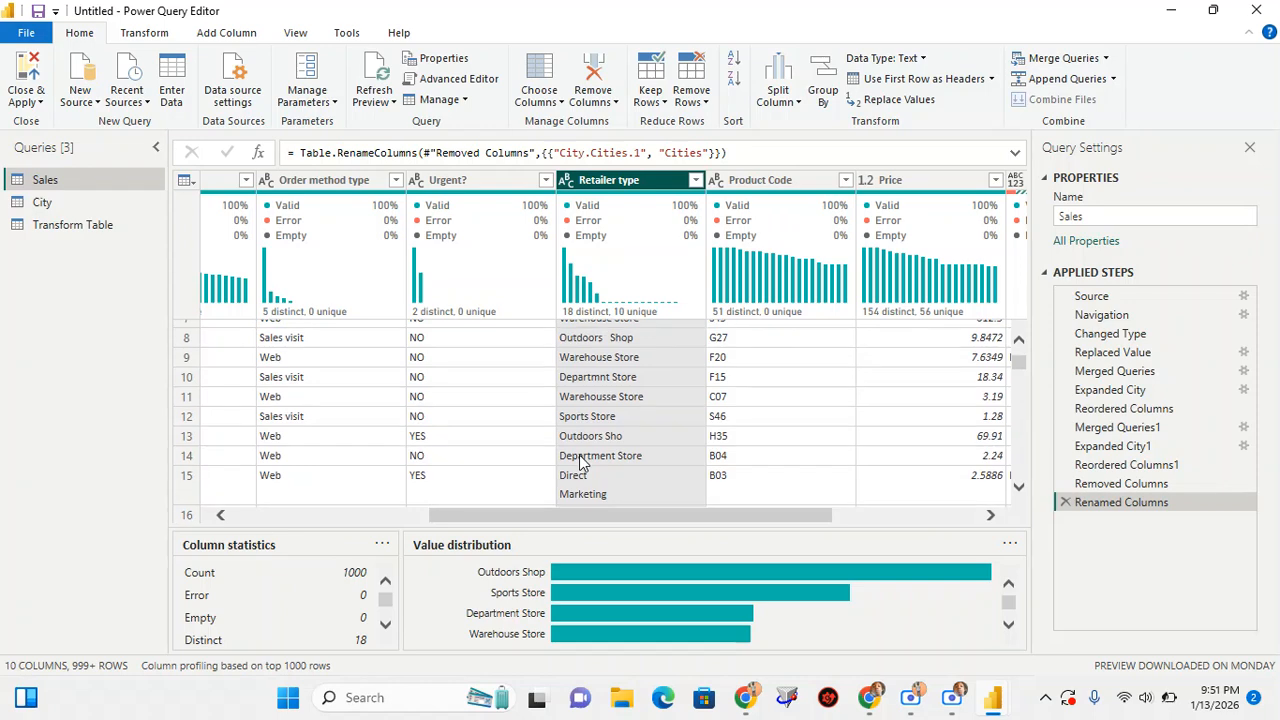
pyautogui.scroll(-3, 583, 462)
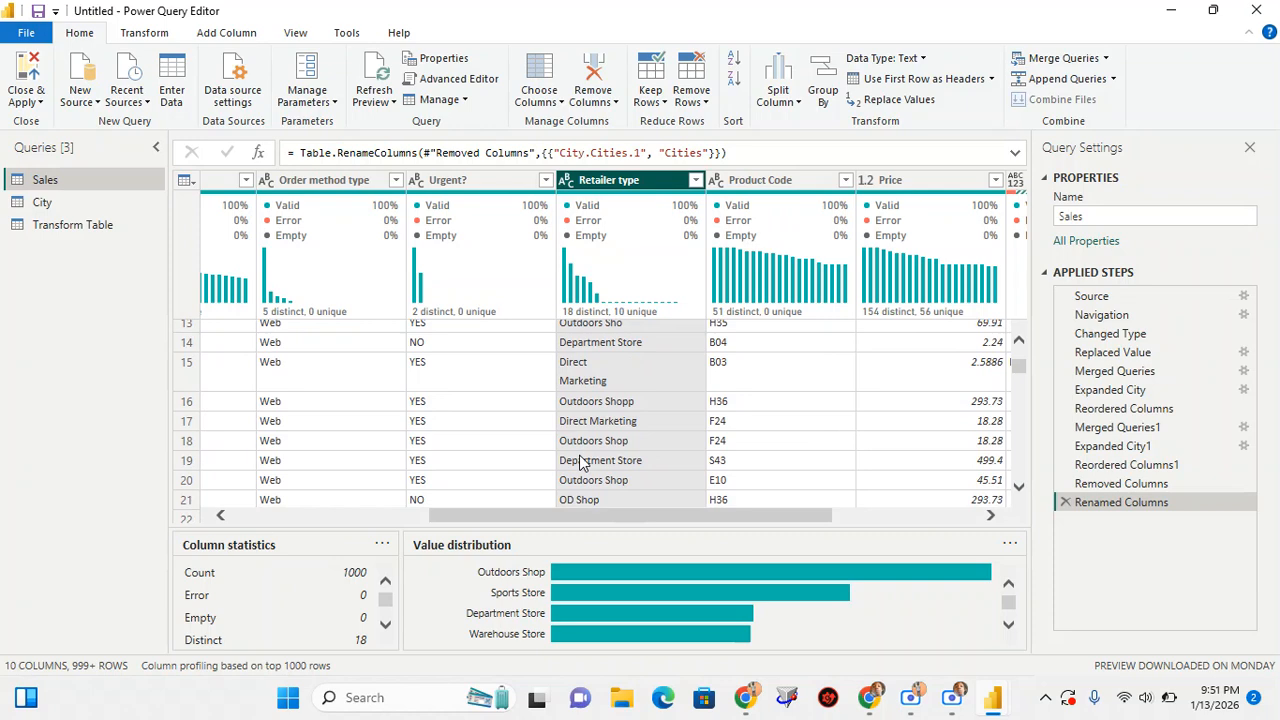
pyautogui.scroll(-4, 583, 462)
pyautogui.scroll(-6, 583, 462)
pyautogui.scroll(-8, 583, 462)
pyautogui.scroll(-15, 583, 462)
pyautogui.scroll(-11, 583, 462)
pyautogui.scroll(19, 583, 462)
pyautogui.scroll(20, 597, 369)
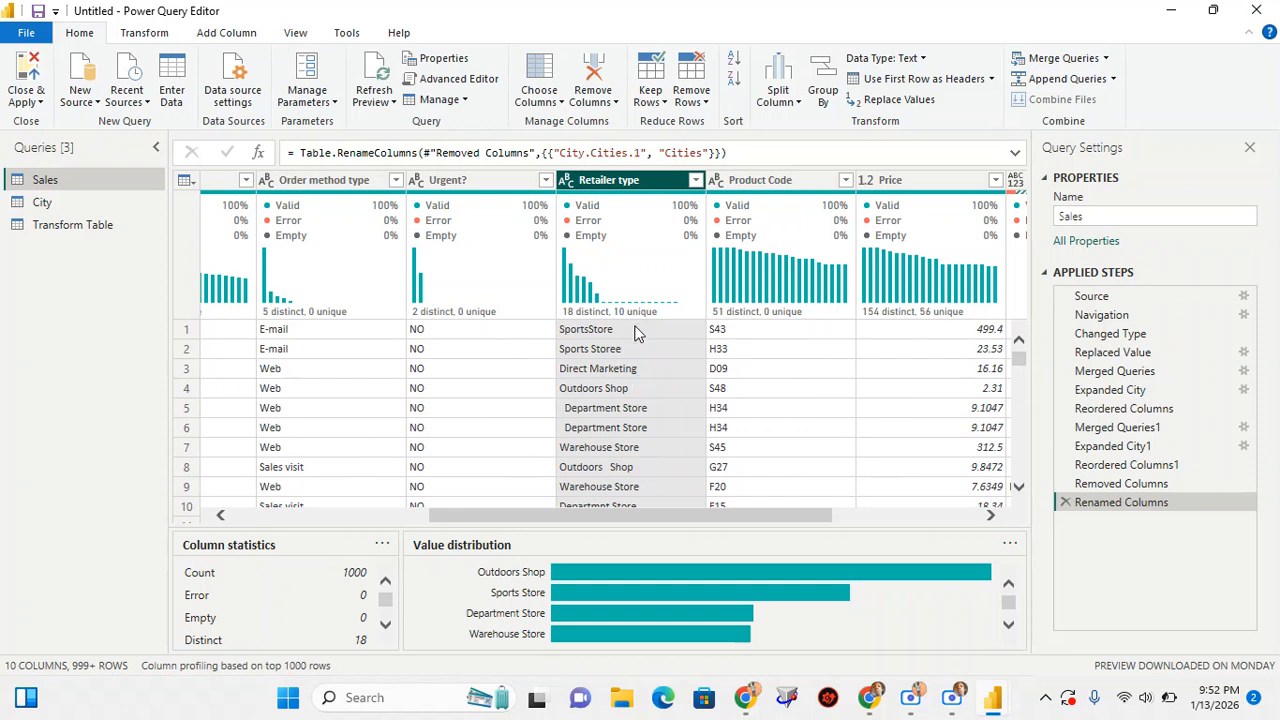
pyautogui.moveTo(601, 320)
# Switch to the Google Meet call and check how much call time remains
pyautogui.click(875, 700)
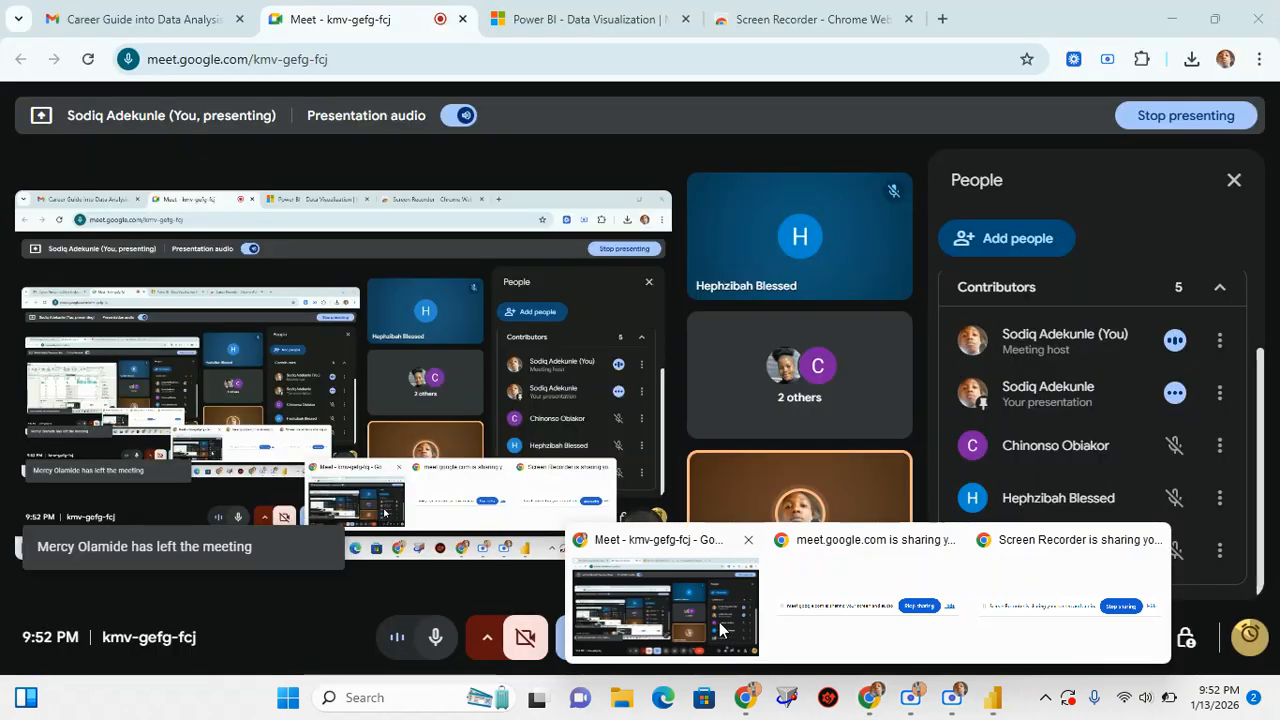
pyautogui.click(719, 622)
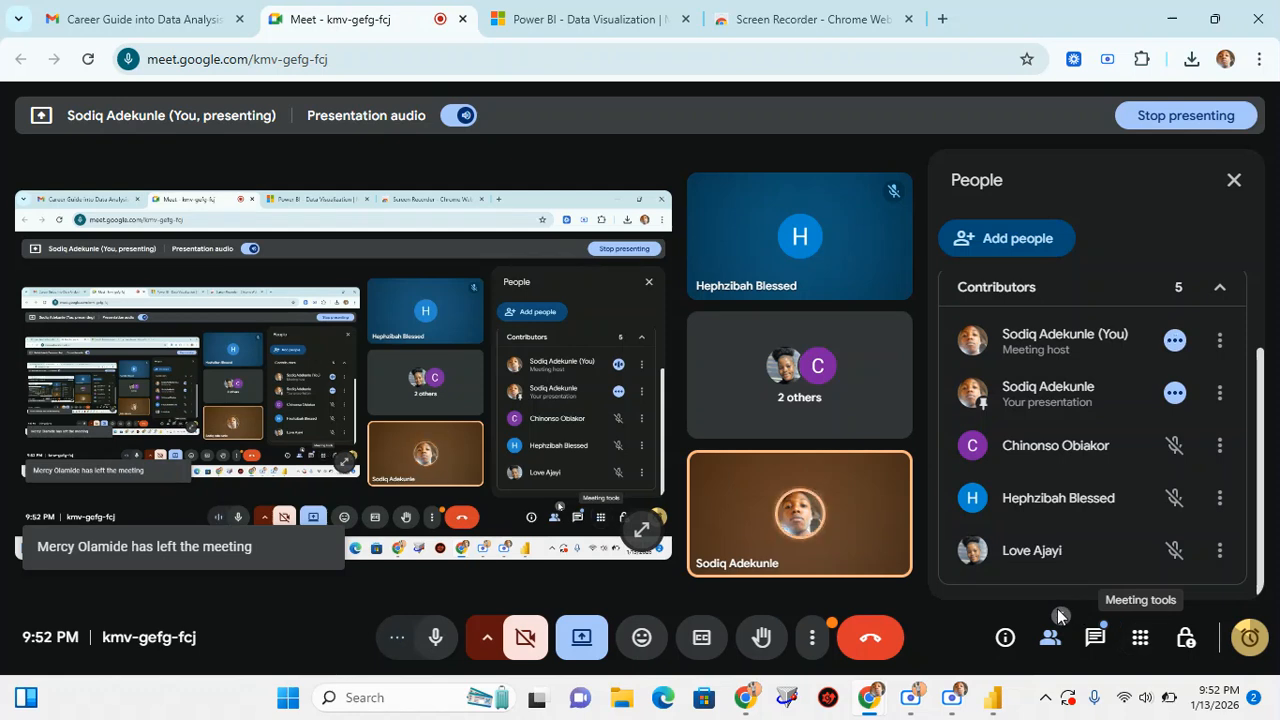
pyautogui.click(1249, 641)
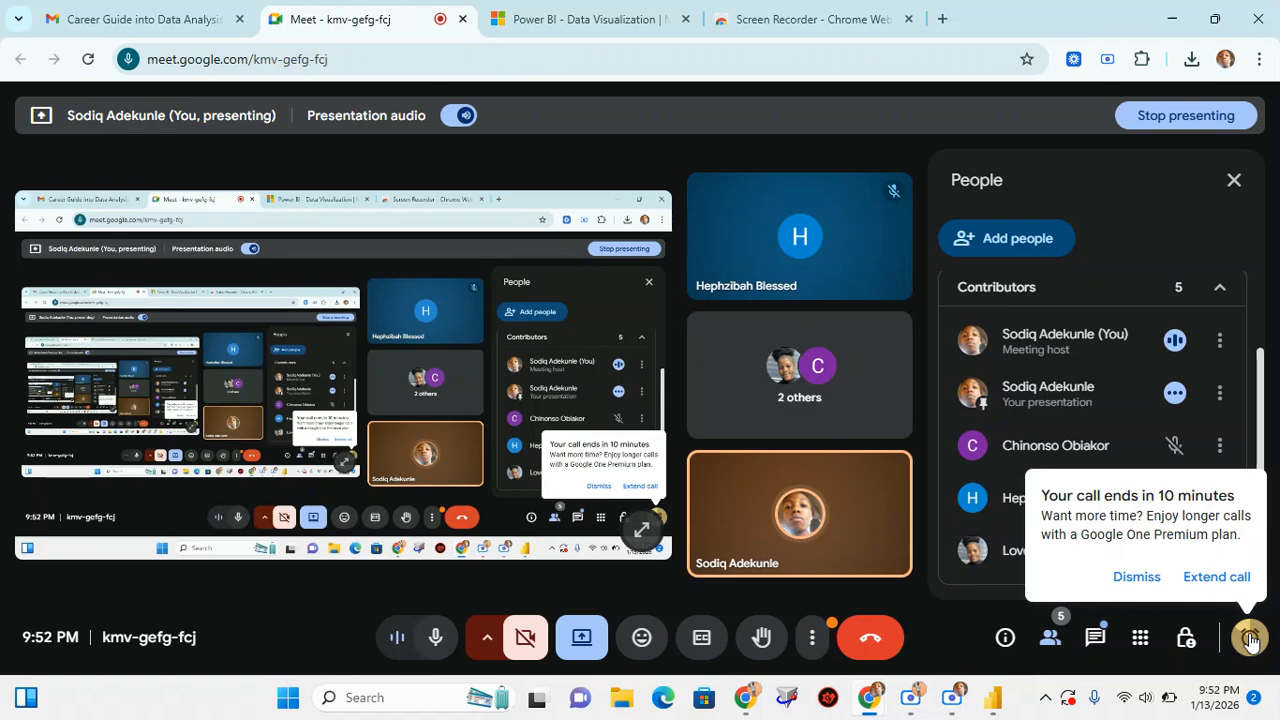
# Return to the Power Query Editor and review the Retailer type values and the columns through Sales Person
pyautogui.moveTo(996, 706)
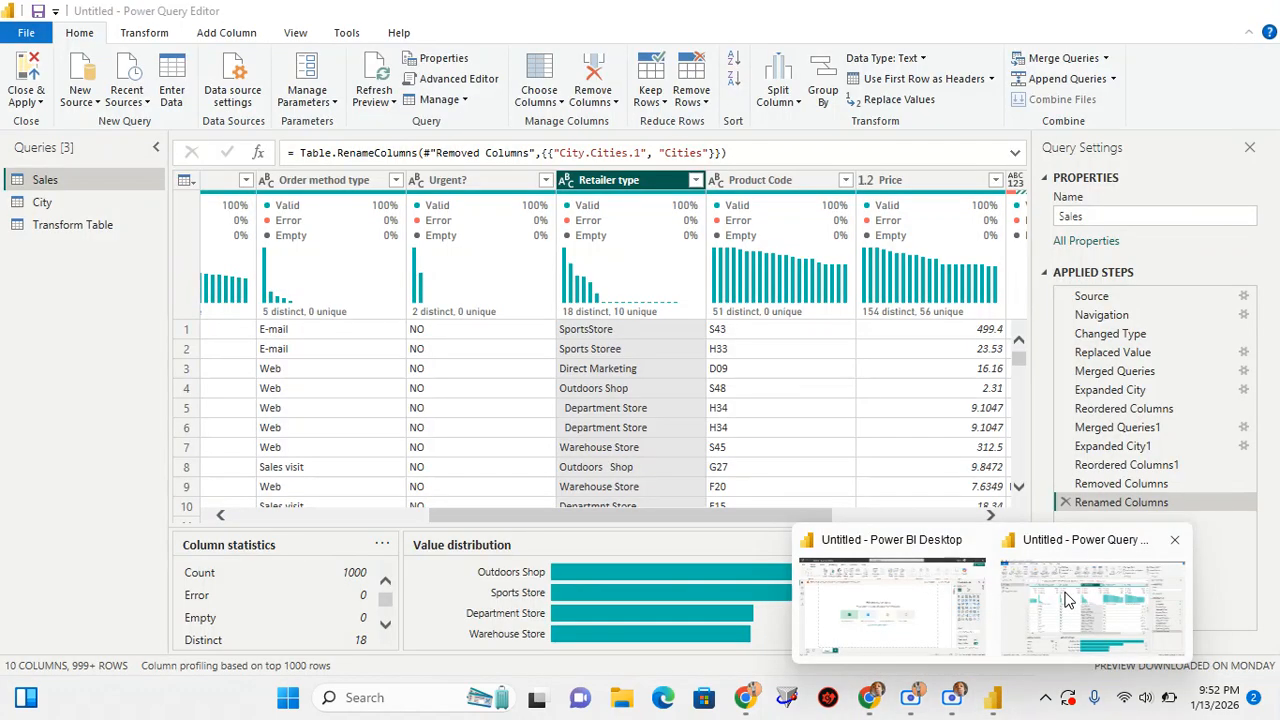
pyautogui.click(1068, 600)
pyautogui.scroll(-4, 642, 346)
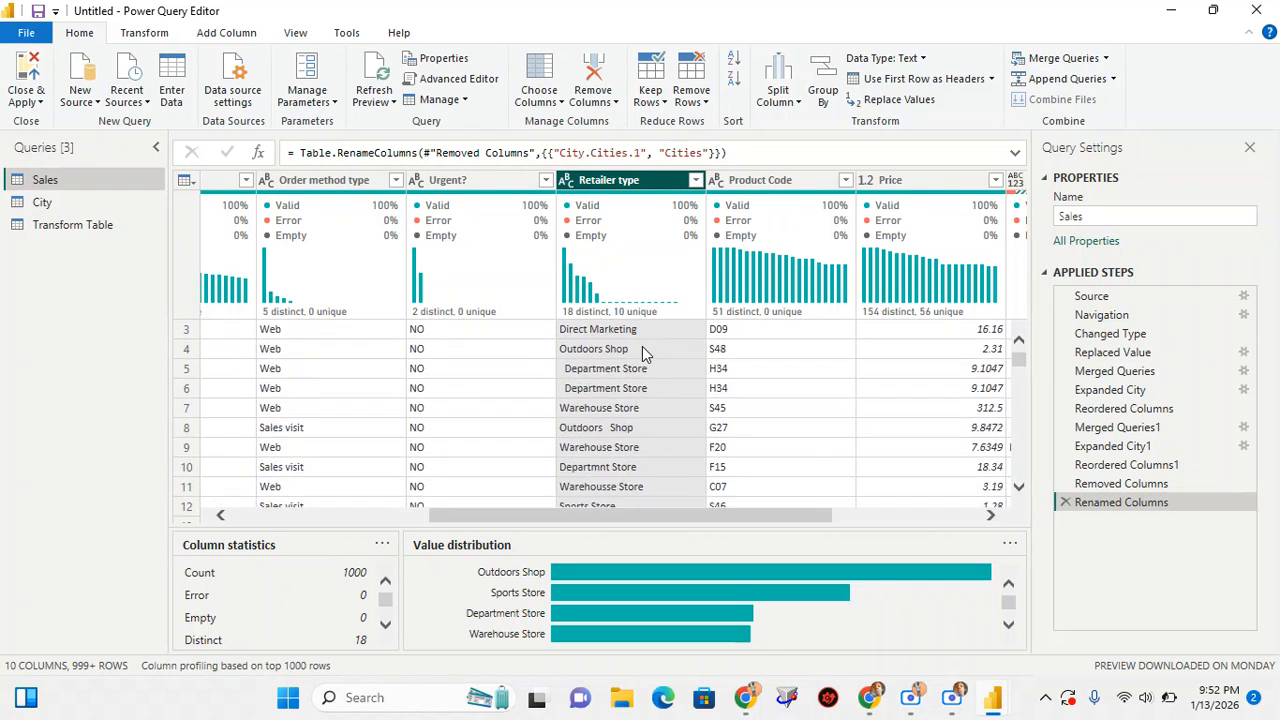
pyautogui.scroll(-3, 642, 346)
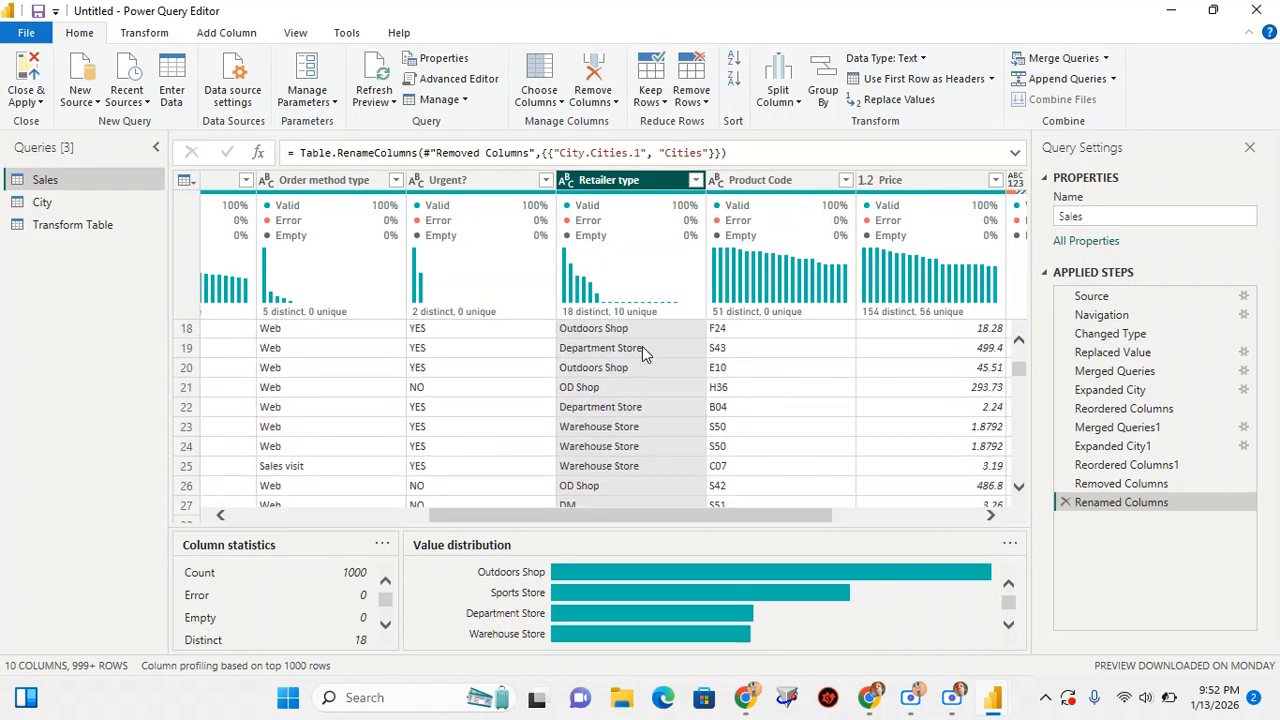
pyautogui.scroll(-5, 643, 350)
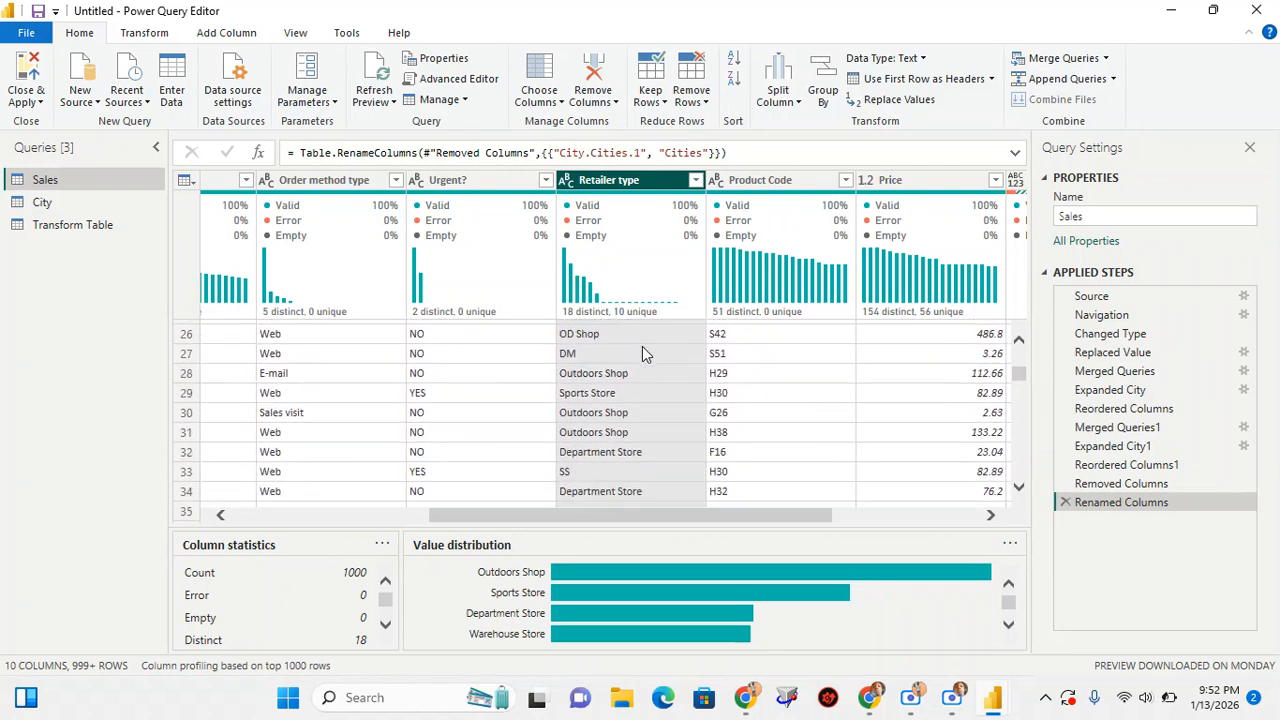
pyautogui.scroll(12, 642, 346)
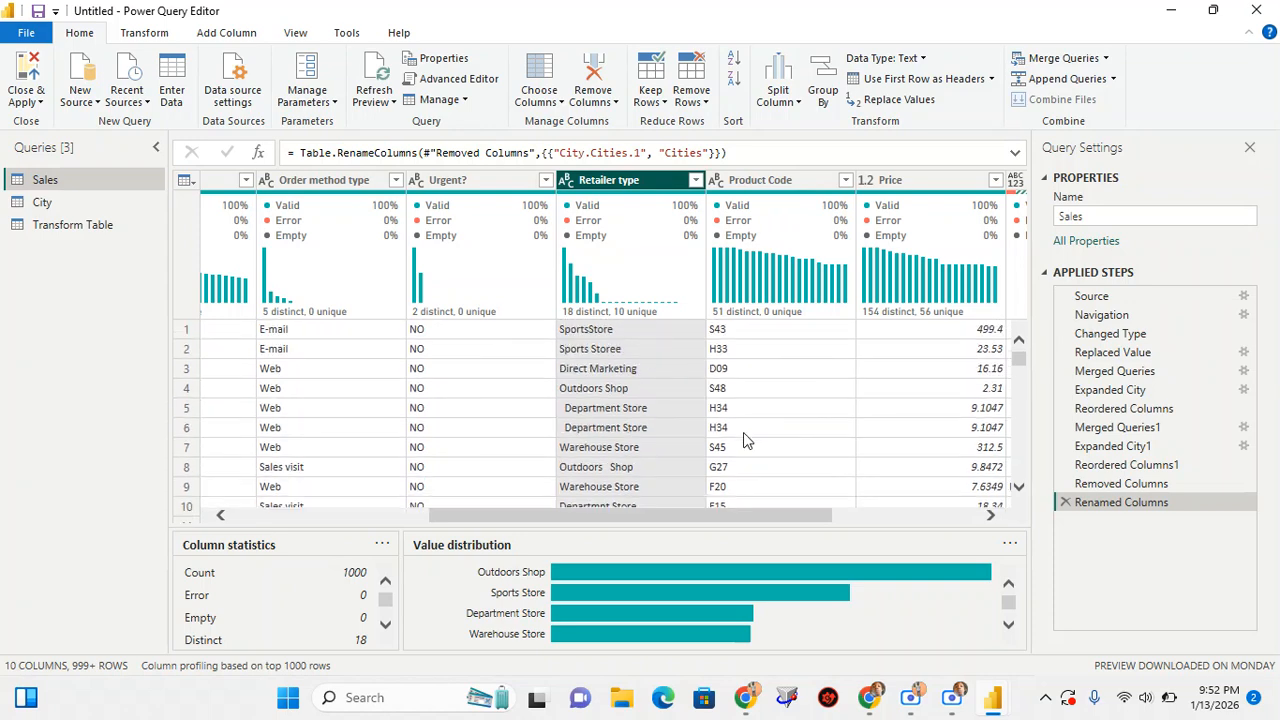
pyautogui.moveTo(671, 514); pyautogui.dragTo(828, 548)
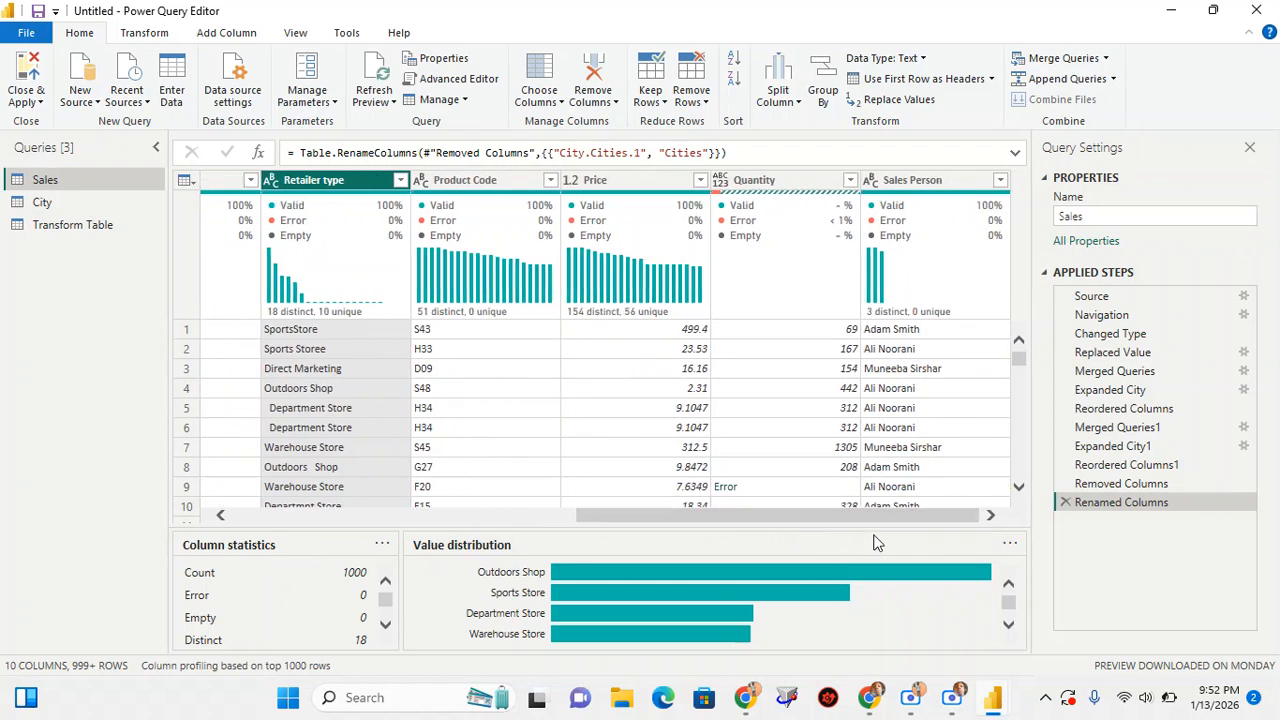
pyautogui.moveTo(845, 518); pyautogui.dragTo(734, 517)
# Check on the class in the Google Meet call and switch back to the Power Query Editor
pyautogui.moveTo(866, 700)
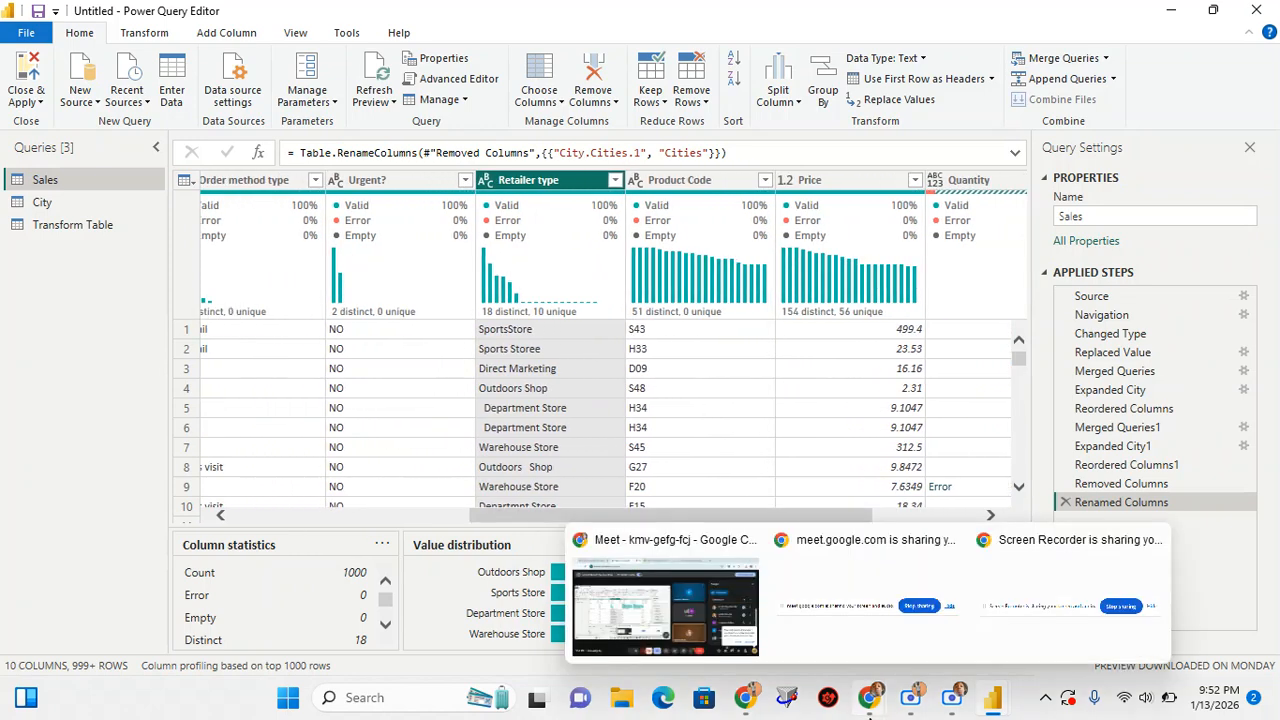
pyautogui.click(658, 611)
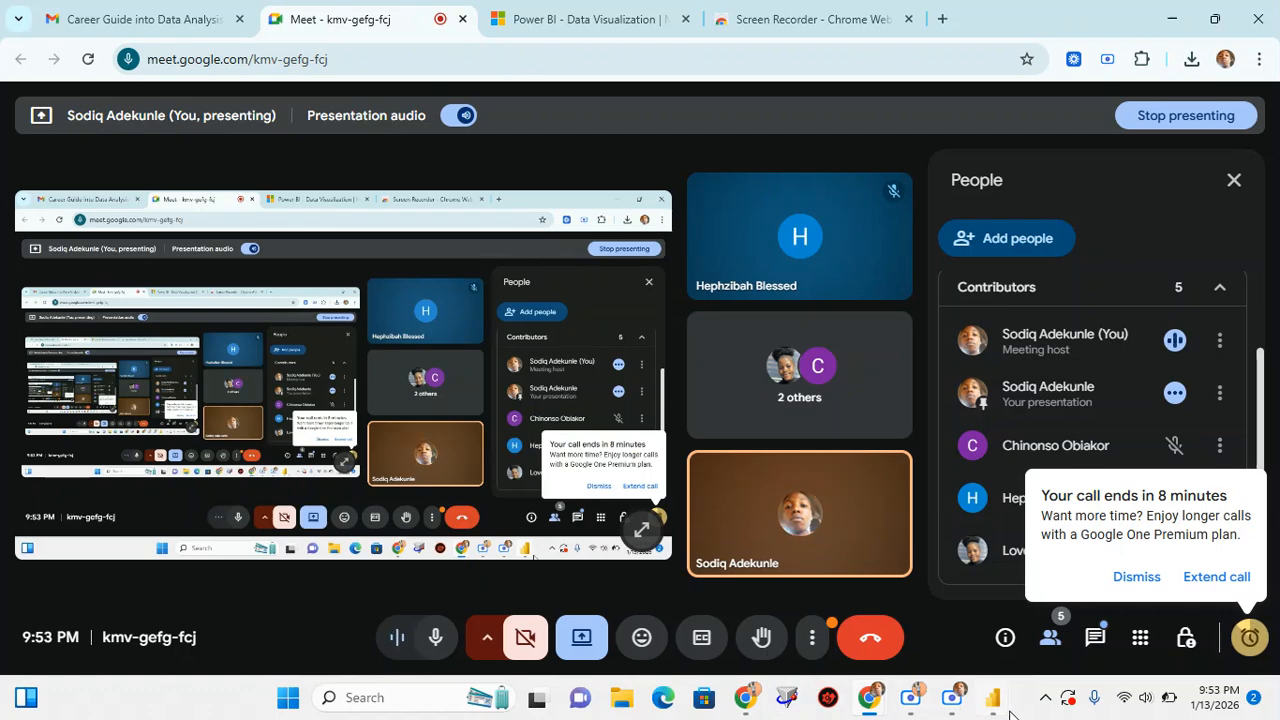
pyautogui.moveTo(995, 700)
pyautogui.click(1091, 615)
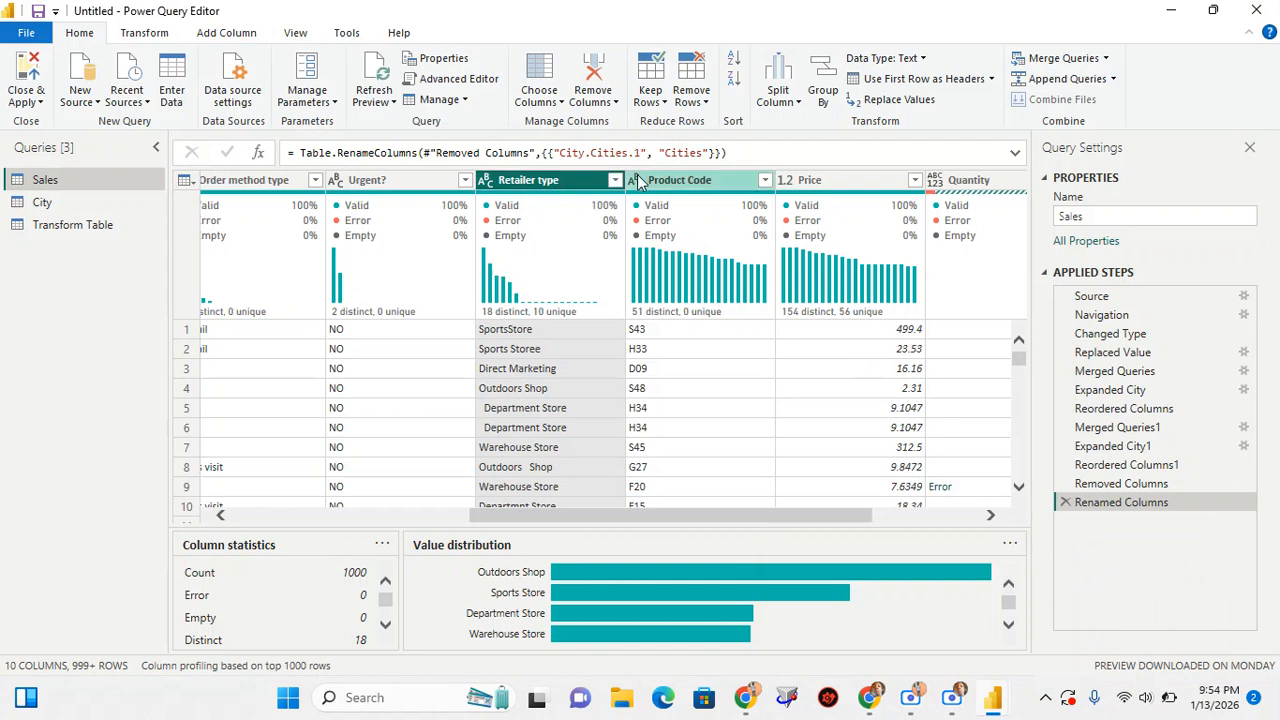
# Review the column operations available for Retailer type without applying any of them
pyautogui.rightClick(551, 186)
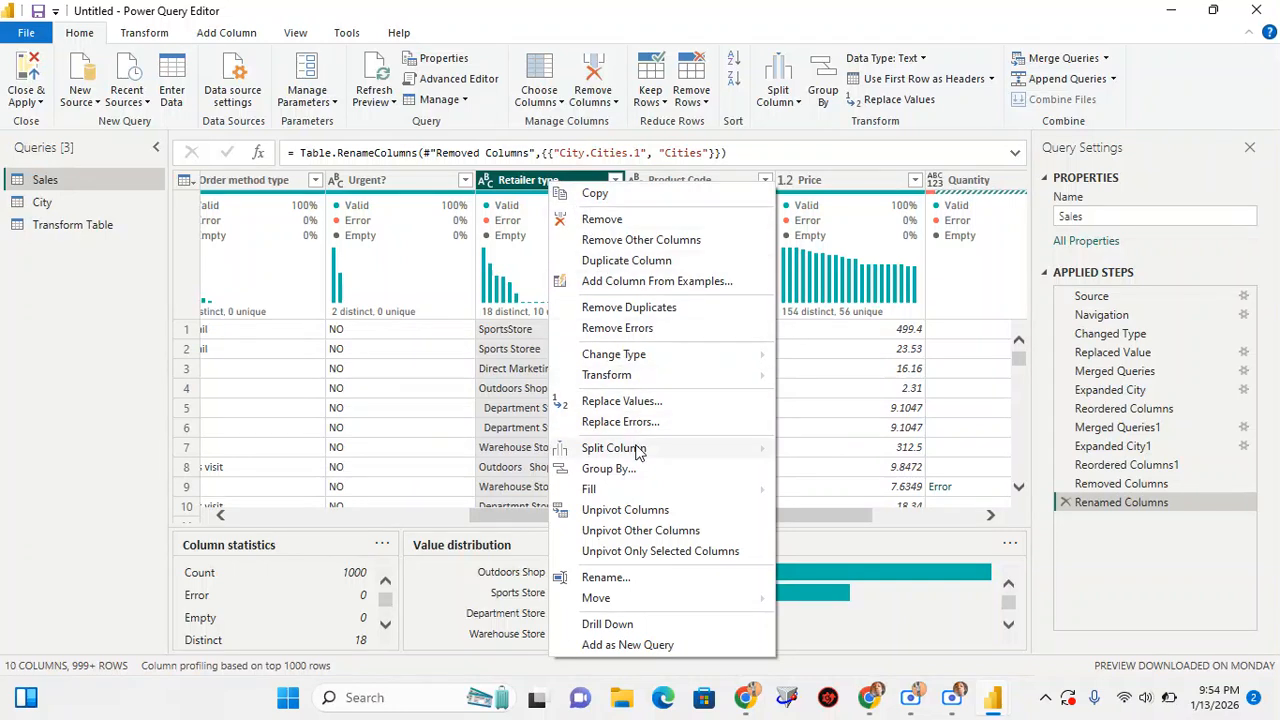
pyautogui.moveTo(632, 492)
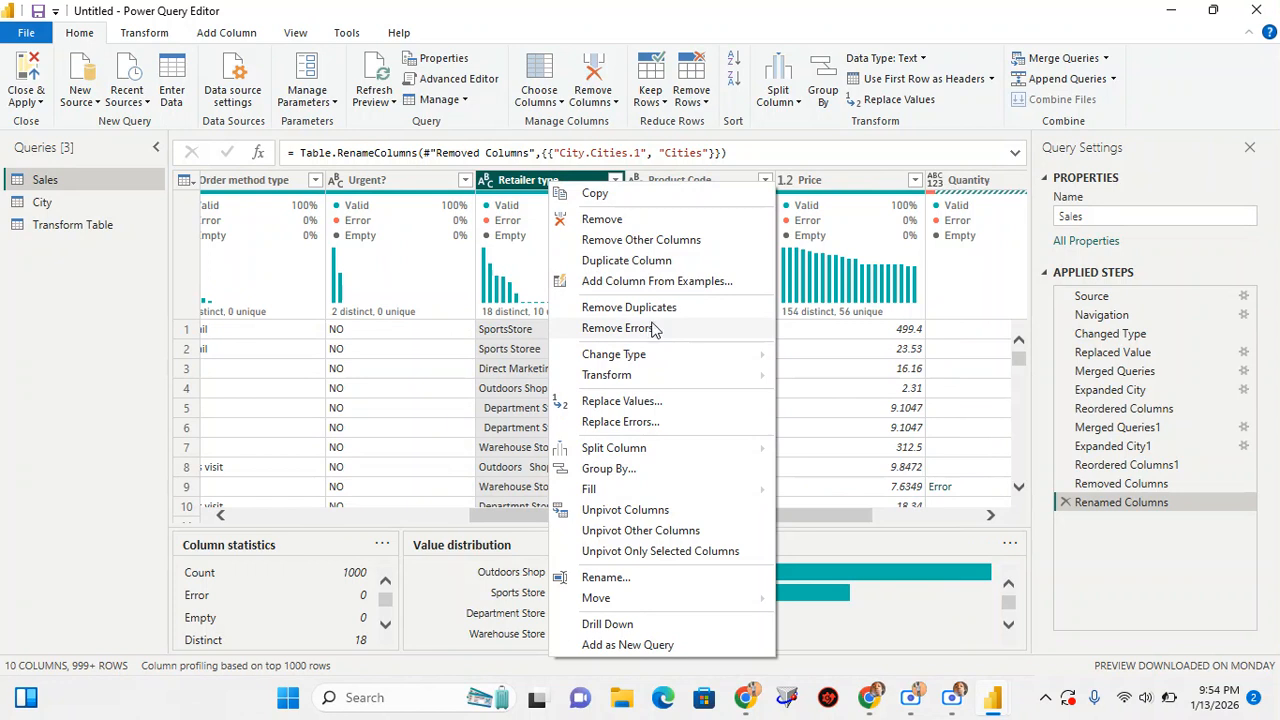
pyautogui.click(698, 182)
# Examine the Product Code column's values and distribution, along with the Price, Quantity and Sales Person columns
pyautogui.click(690, 180)
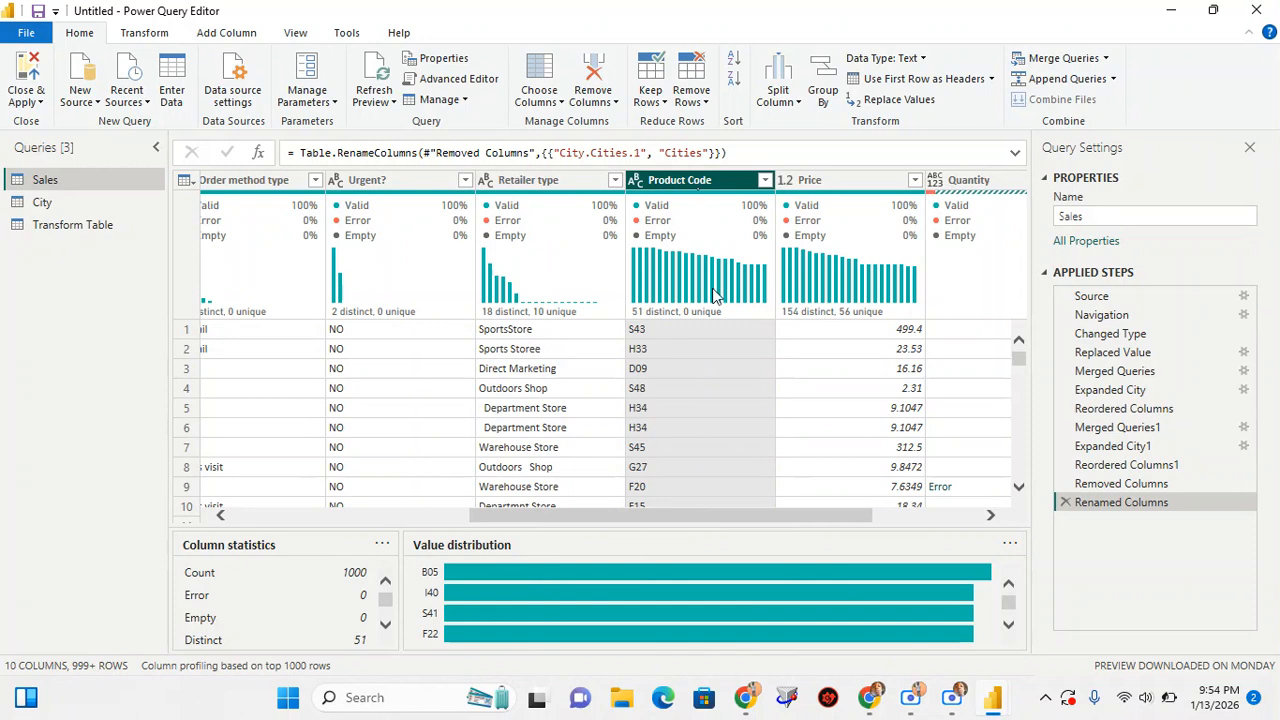
pyautogui.scroll(-3, 715, 408)
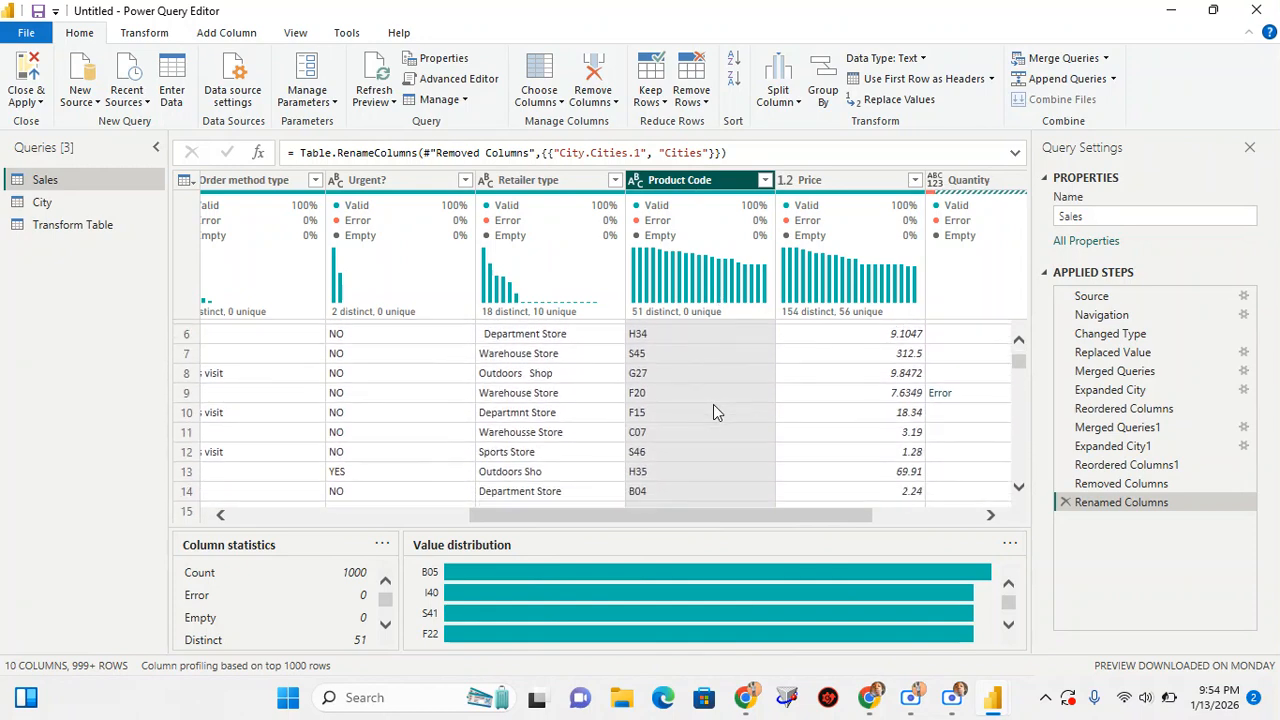
pyautogui.scroll(3, 714, 410)
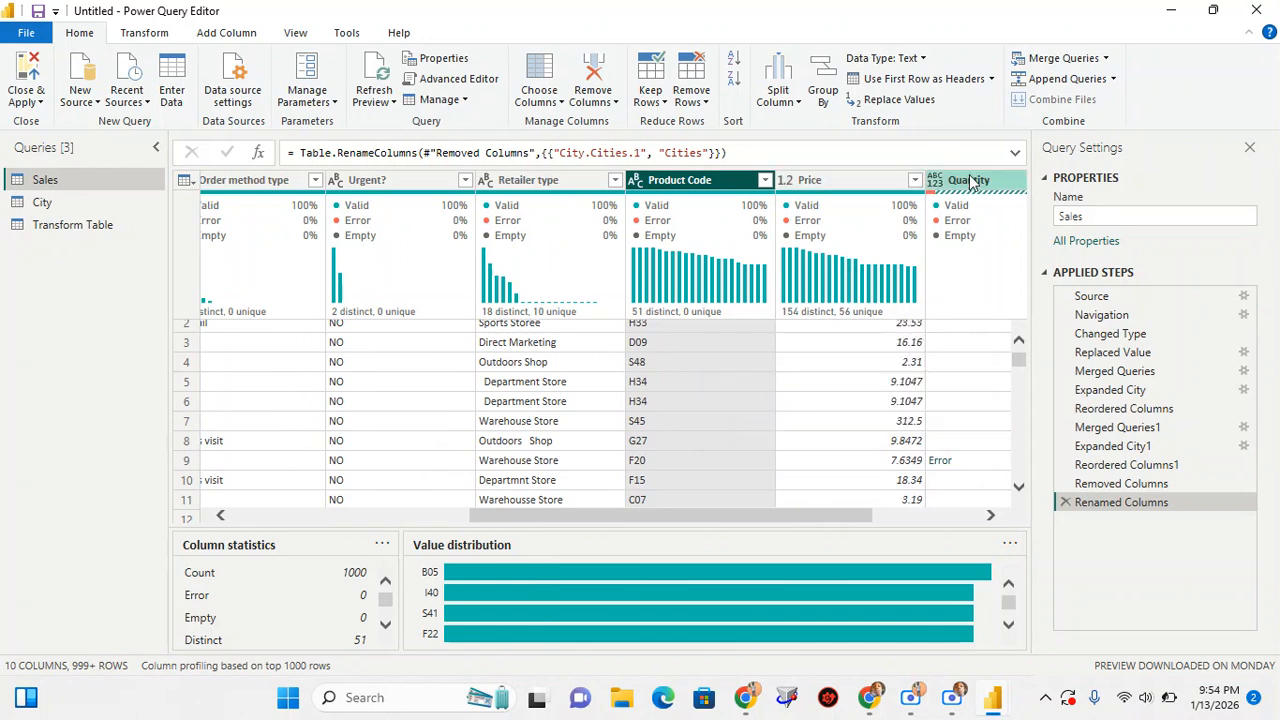
pyautogui.moveTo(993, 695)
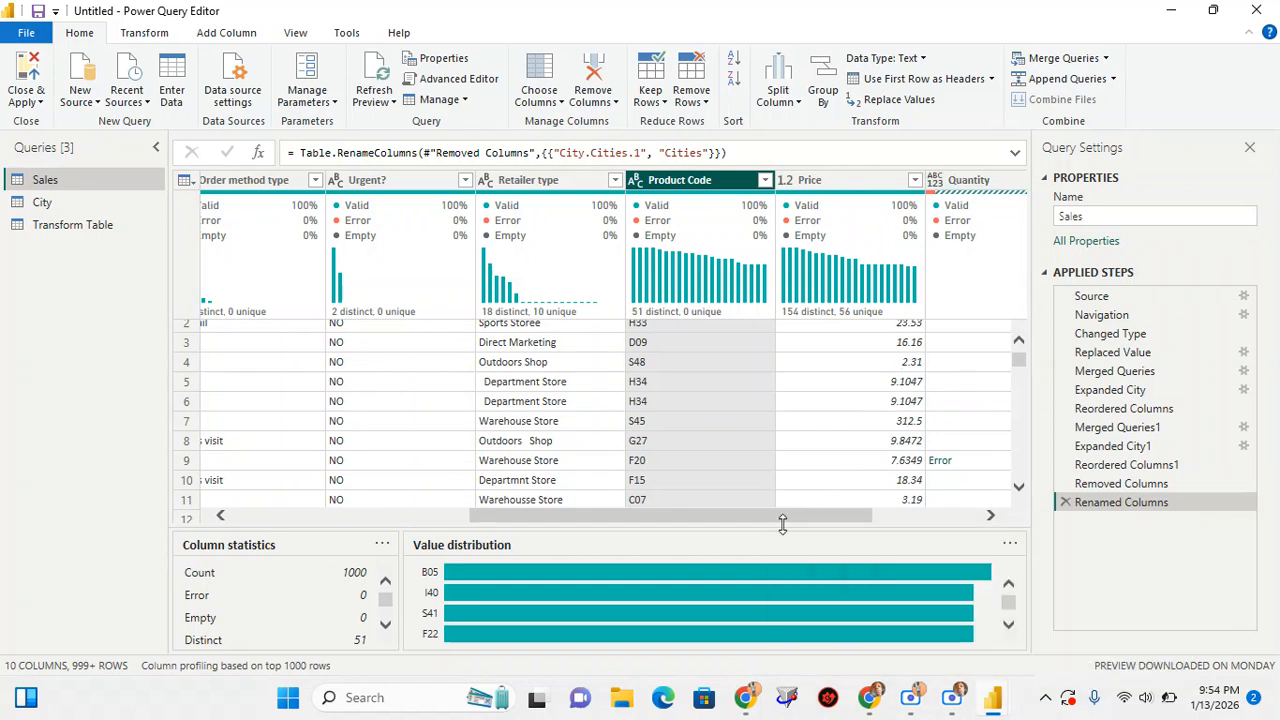
pyautogui.moveTo(770, 520); pyautogui.dragTo(875, 521)
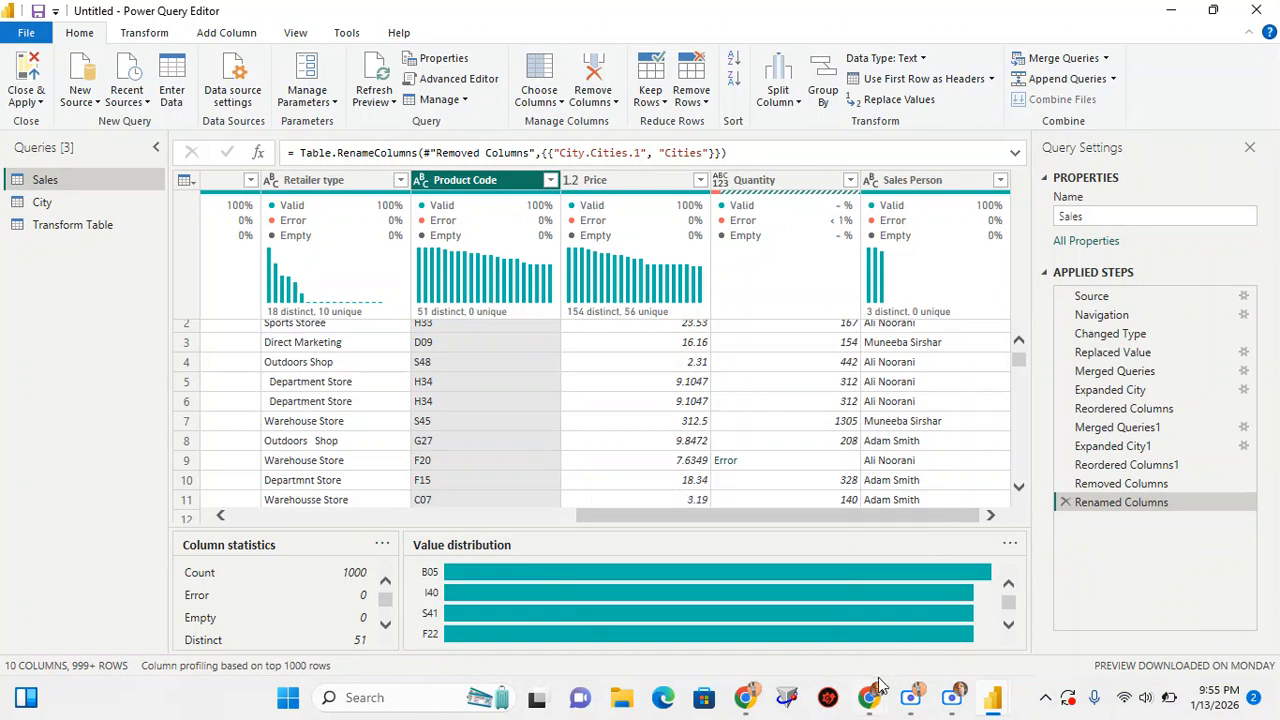
# Switch to the Google Meet call to check on the class
pyautogui.moveTo(870, 697)
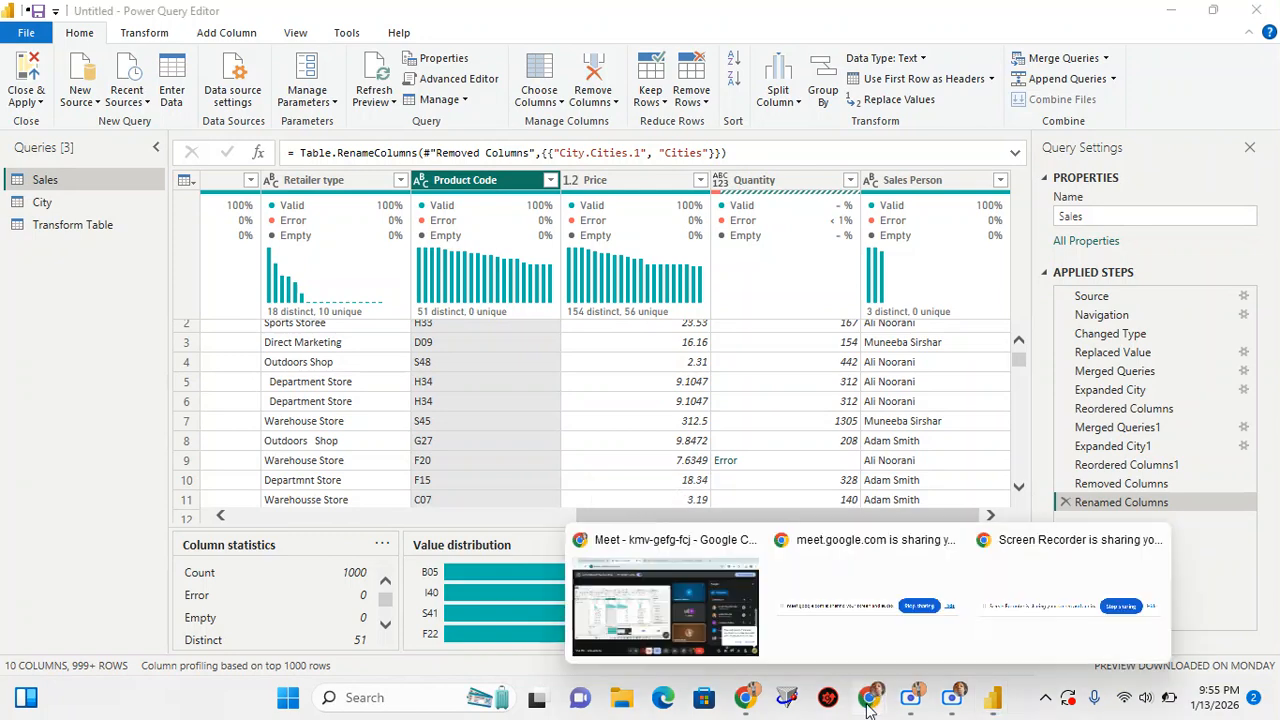
pyautogui.click(689, 598)
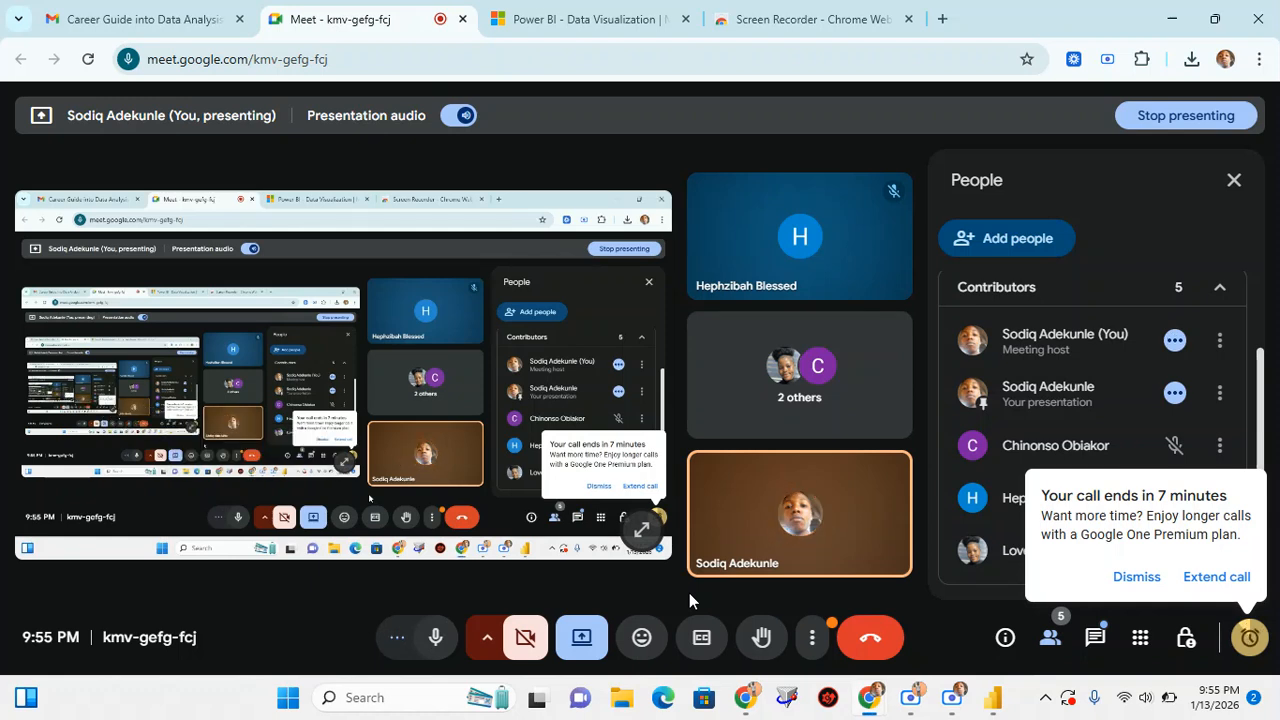
# Dismiss the call time-limit notice and review the list of contributors in the meeting
pyautogui.click(1134, 577)
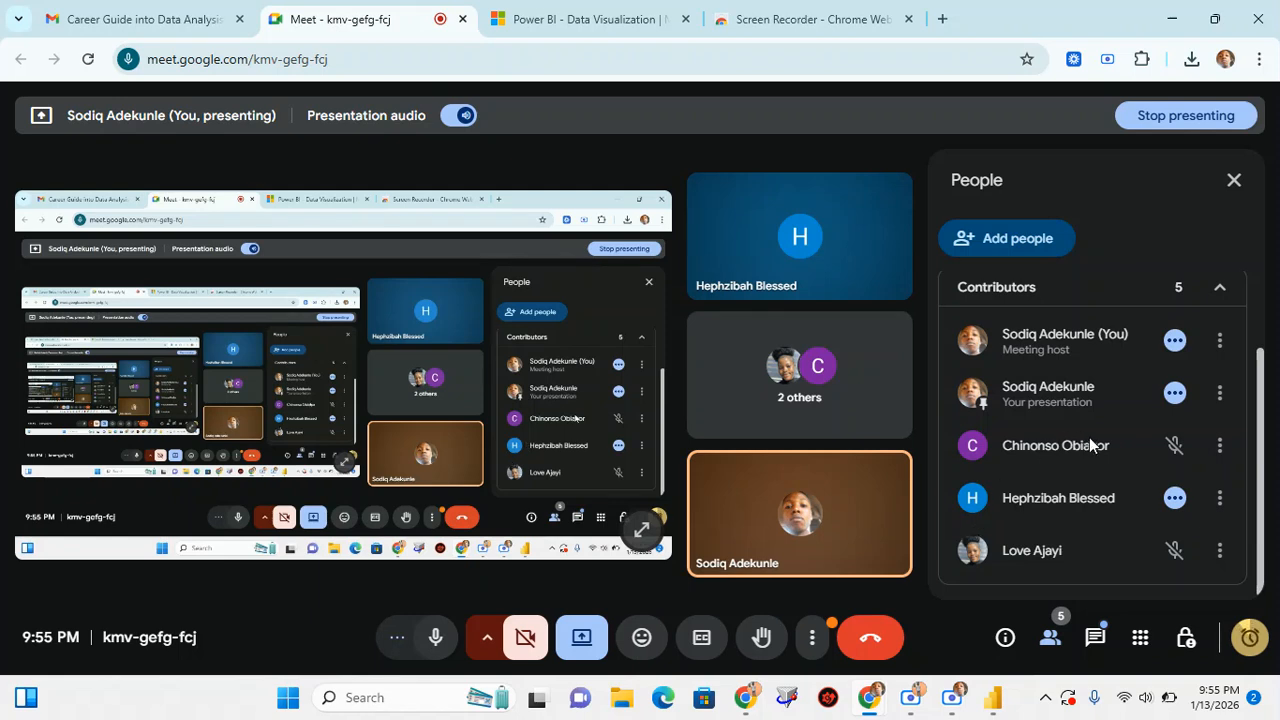
pyautogui.scroll(1, 1068, 469)
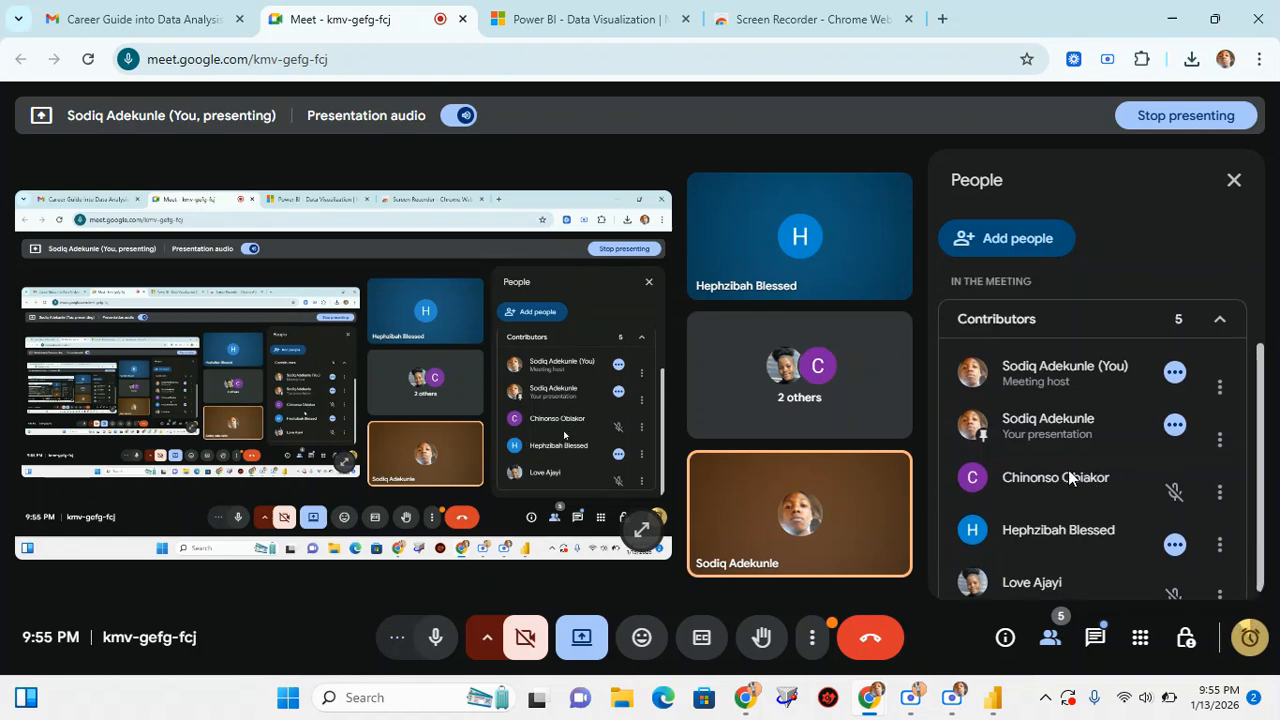
pyautogui.scroll(2, 1068, 470)
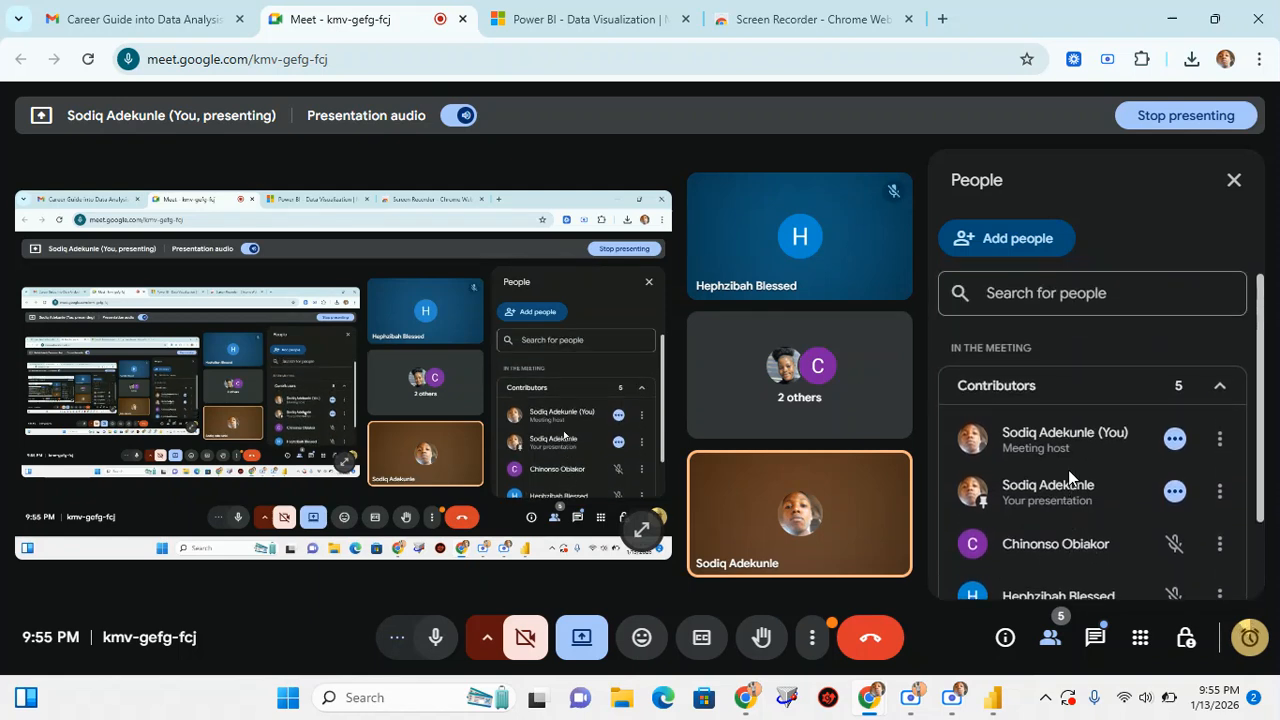
pyautogui.scroll(-3, 1068, 478)
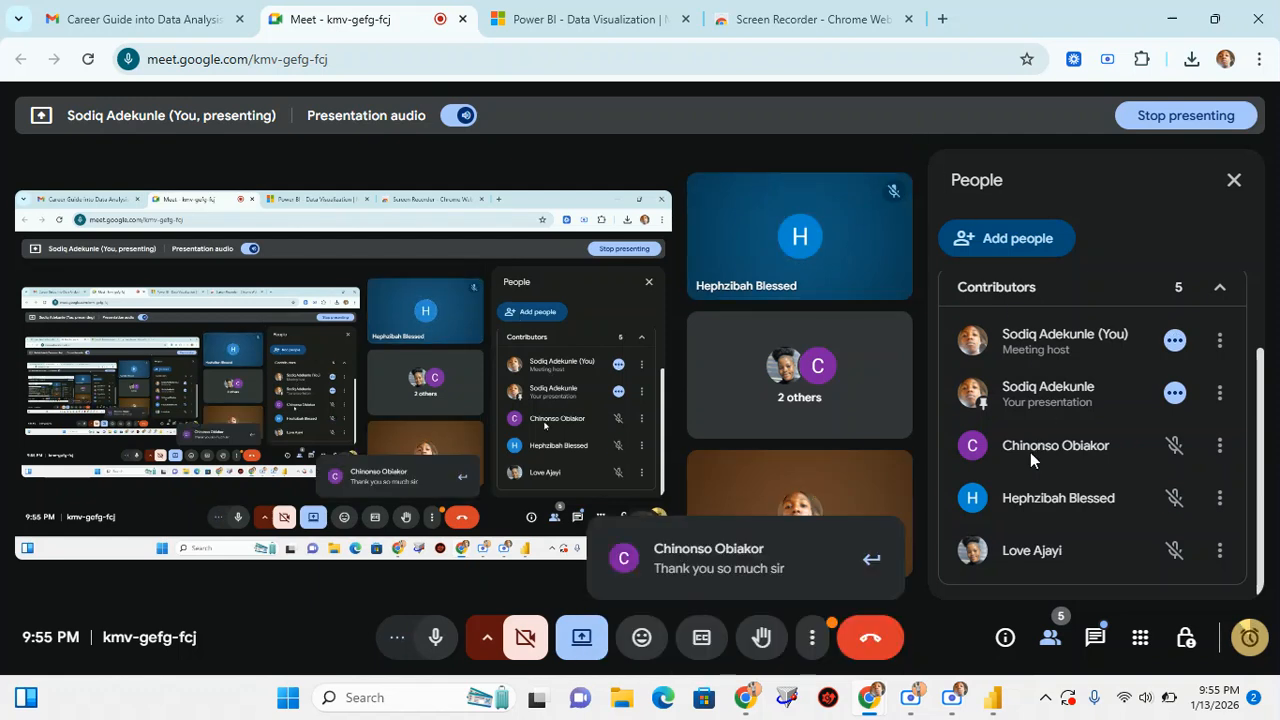
pyautogui.scroll(1, 1030, 452)
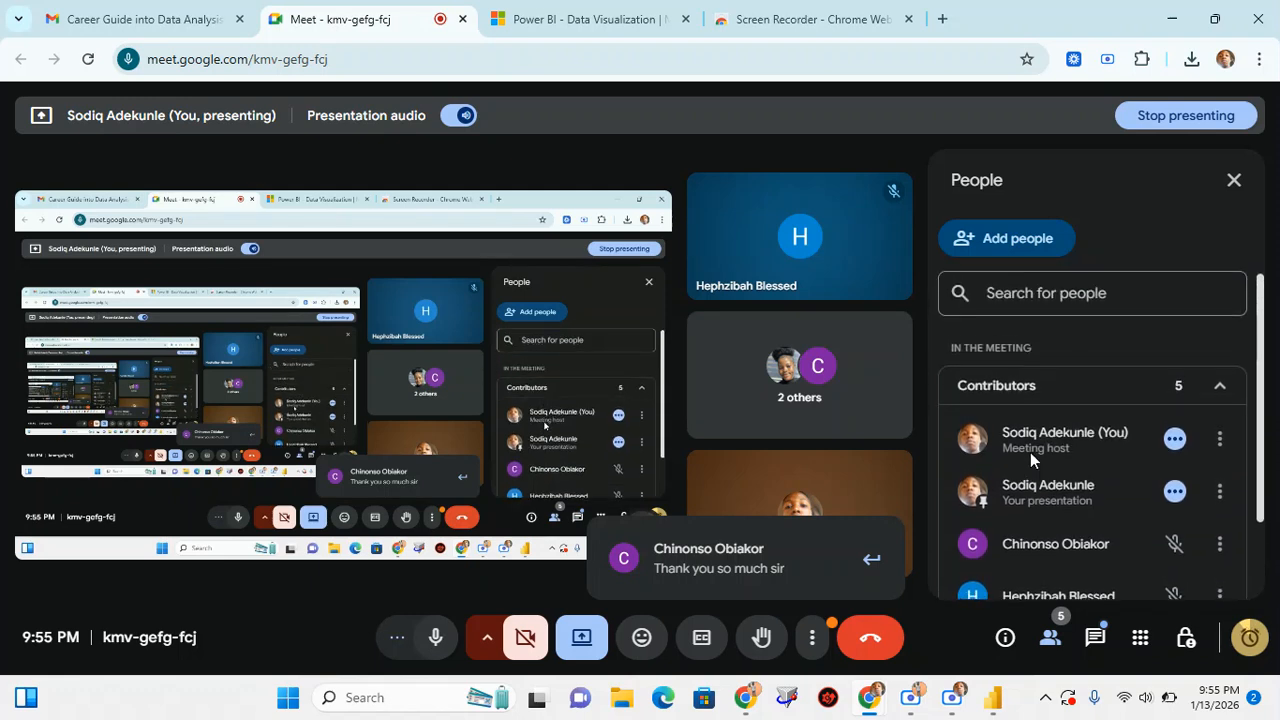
pyautogui.scroll(-1, 1030, 452)
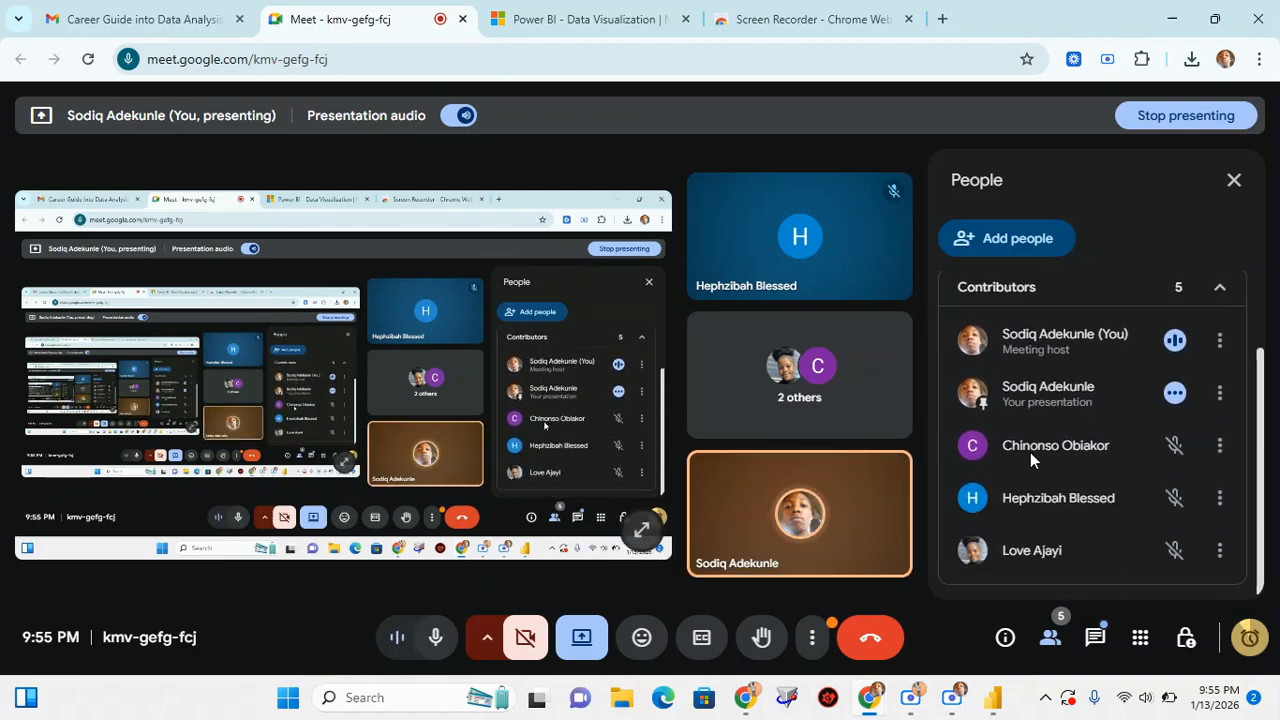
pyautogui.scroll(1, 1030, 452)
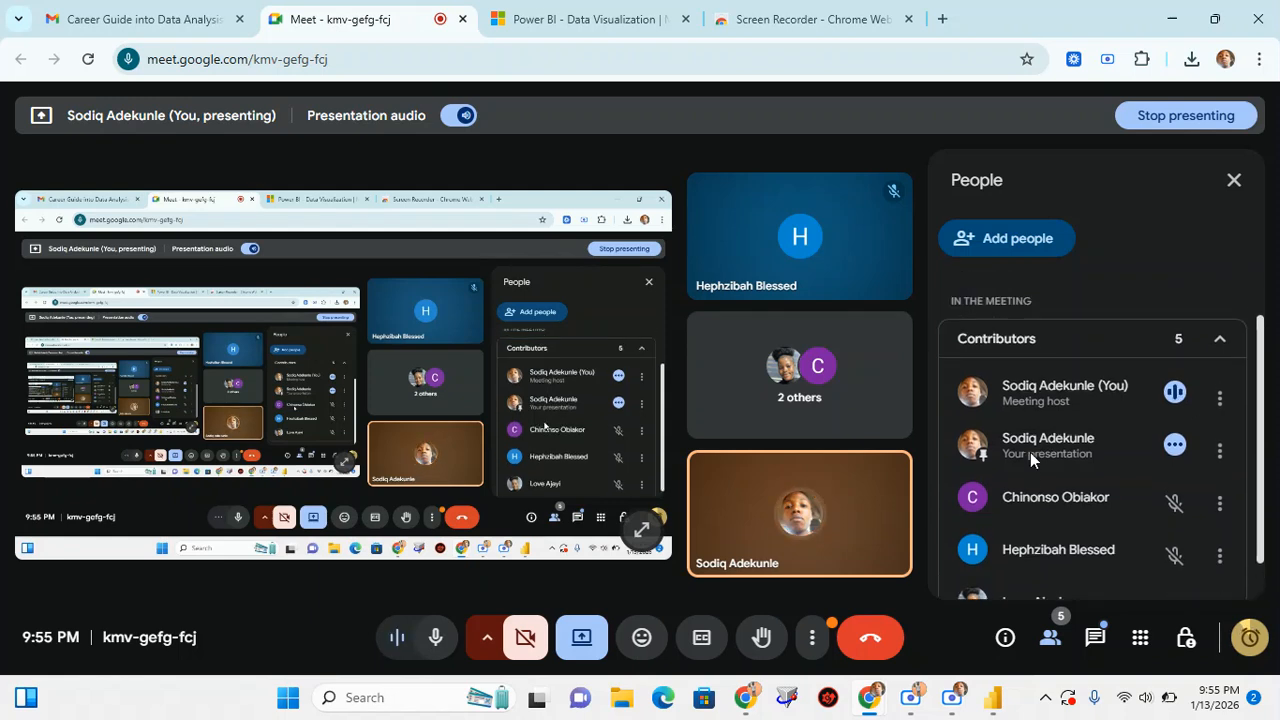
pyautogui.scroll(1, 1030, 452)
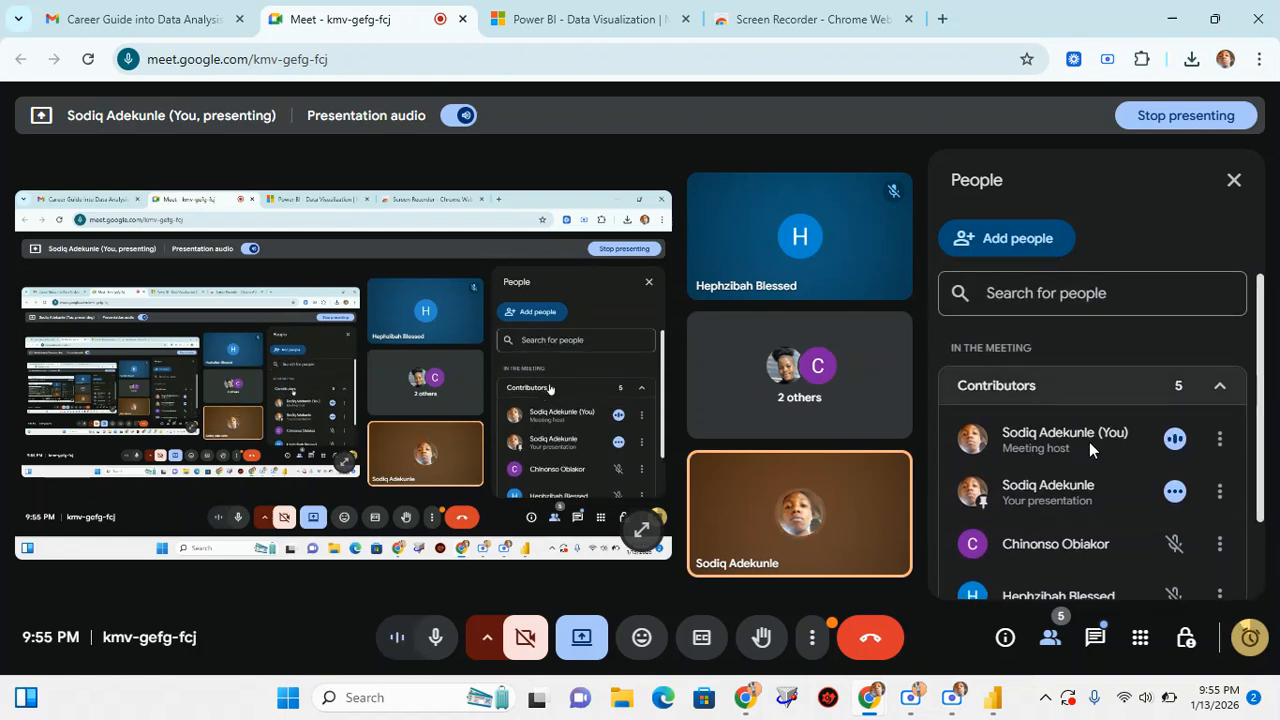
pyautogui.scroll(-2, 1089, 447)
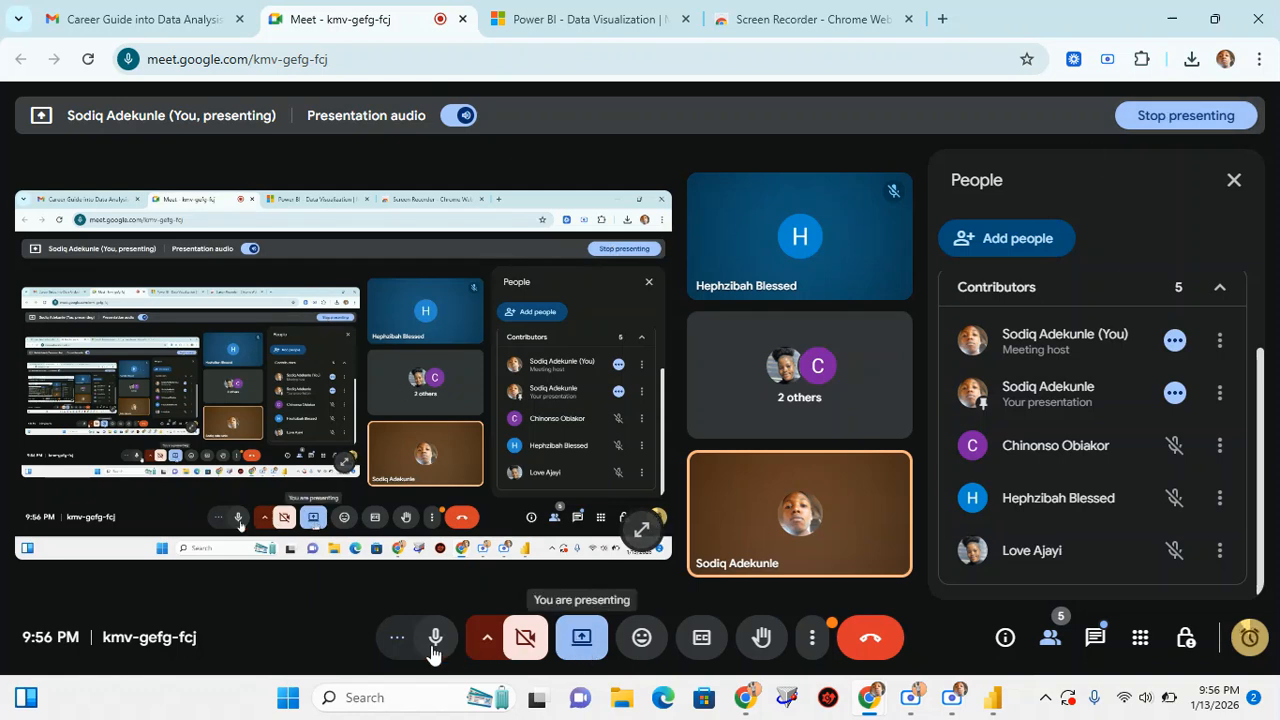
# Stop presenting the screen to the class in the Google Meet call
pyautogui.click(814, 640)
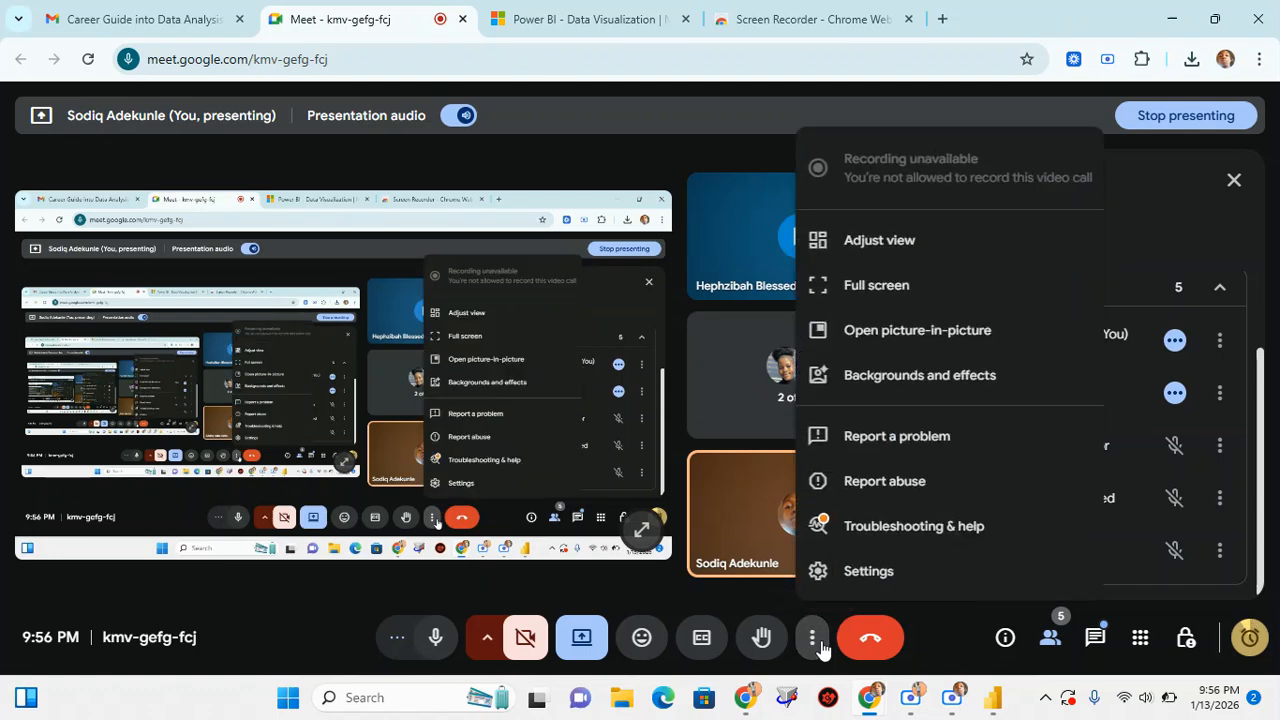
pyautogui.click(816, 642)
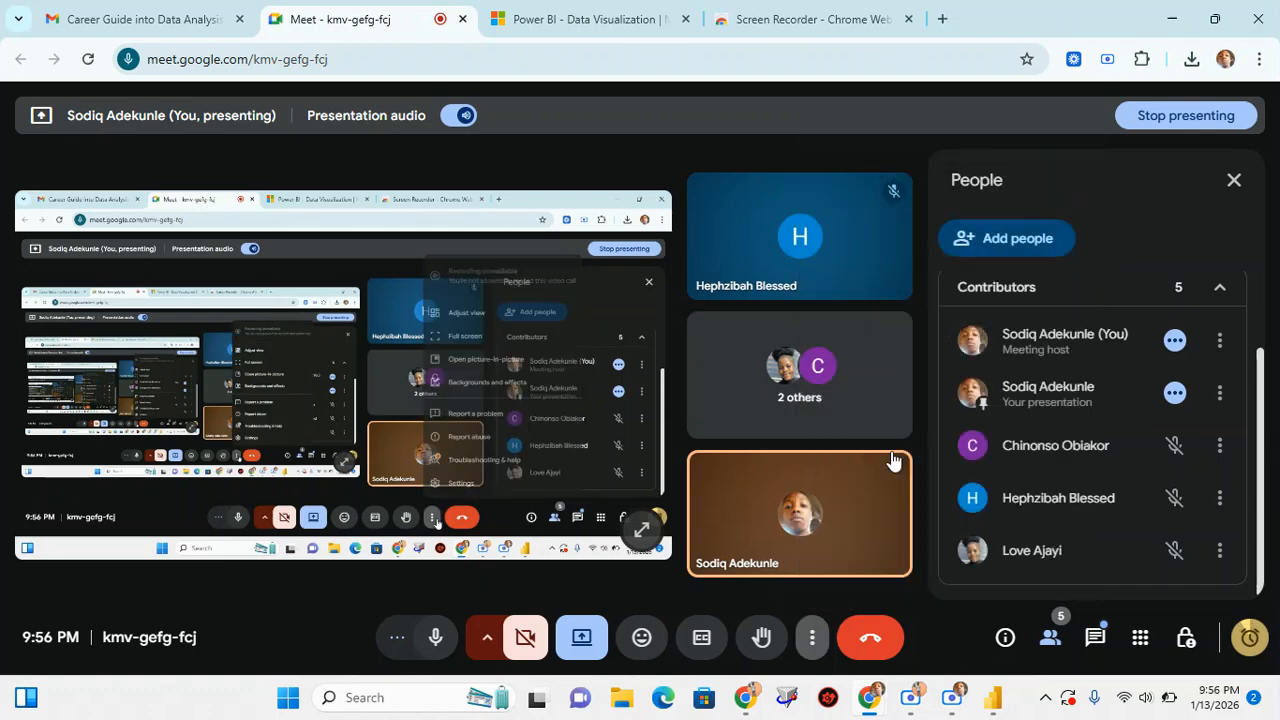
pyautogui.click(1186, 116)
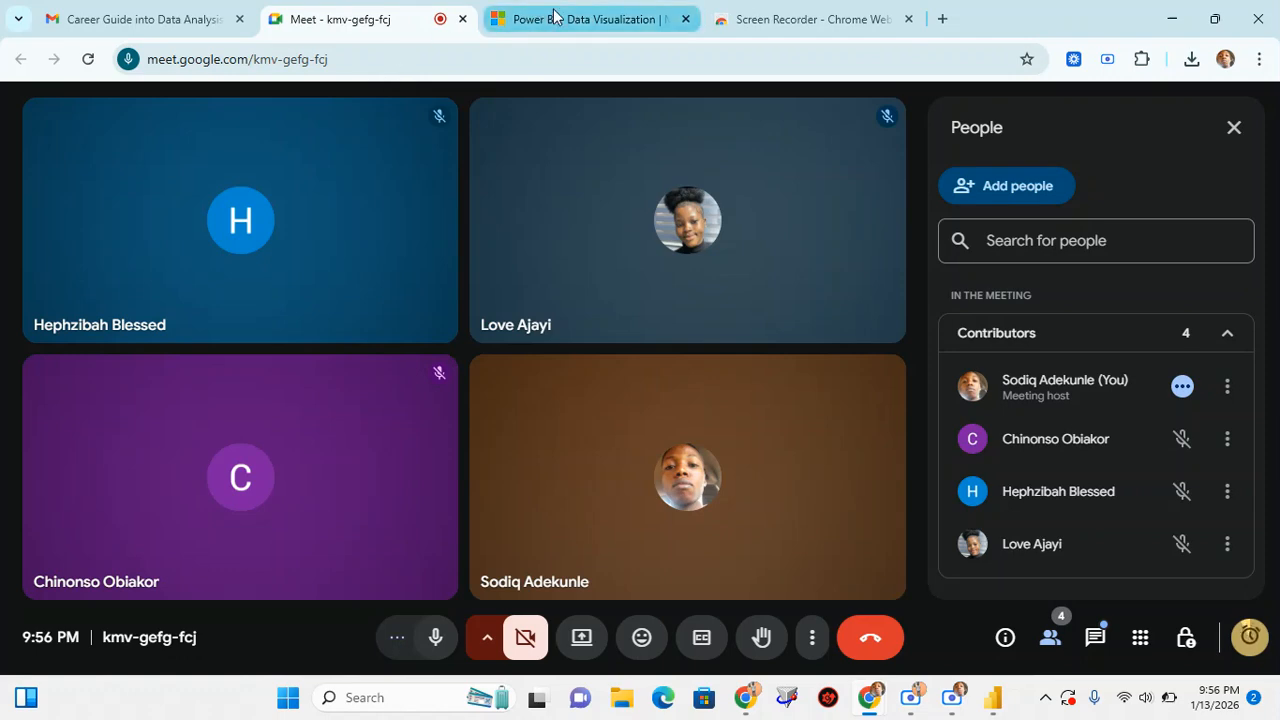
pyautogui.click(785, 7)
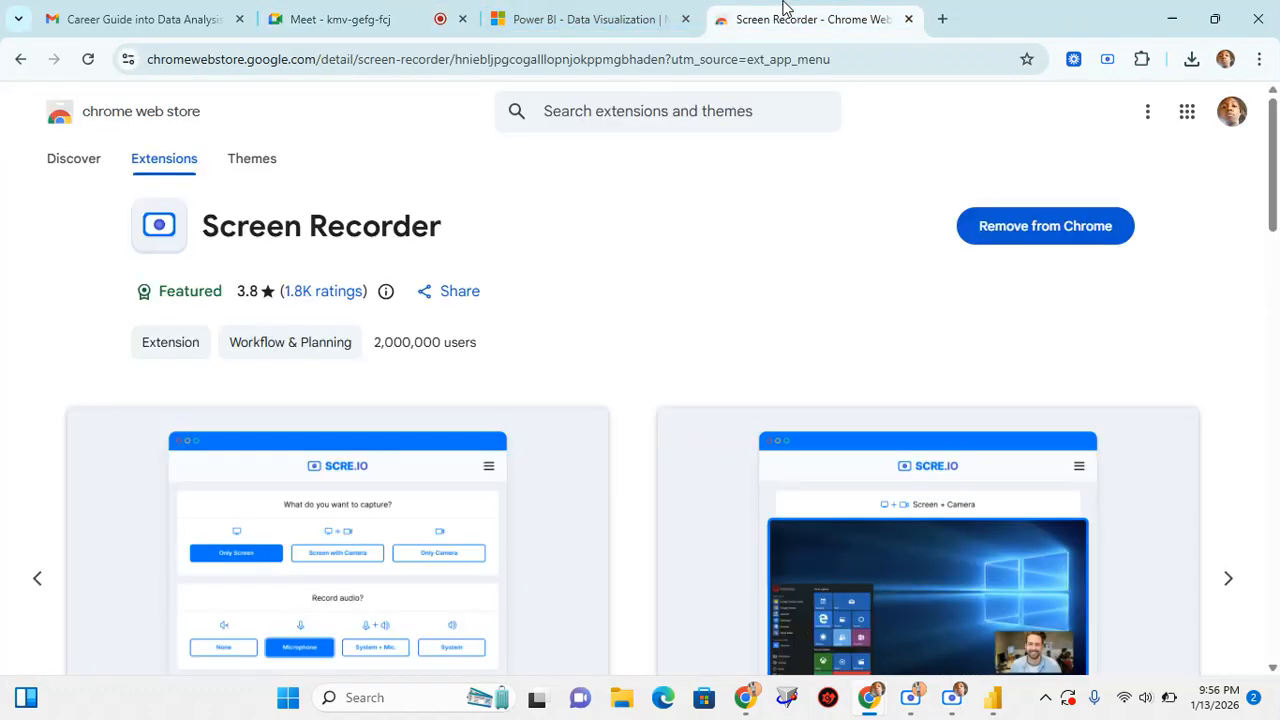
pyautogui.click(603, 10)
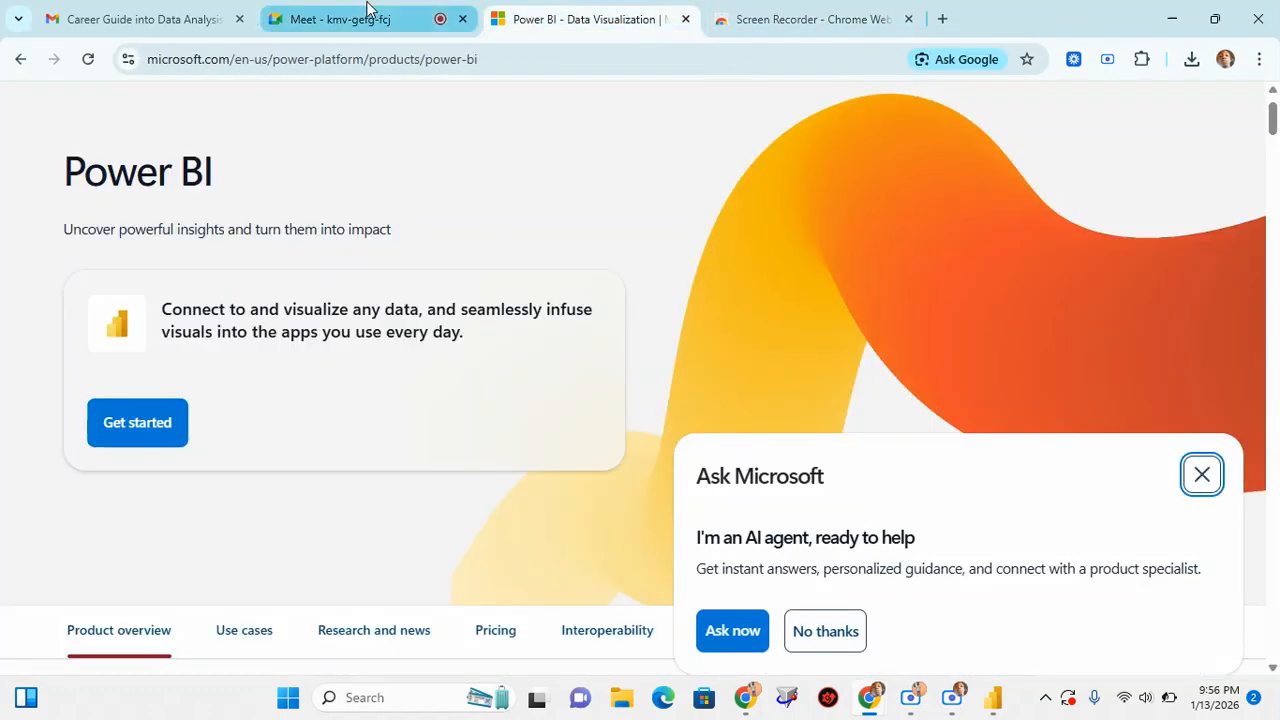
pyautogui.click(366, 11)
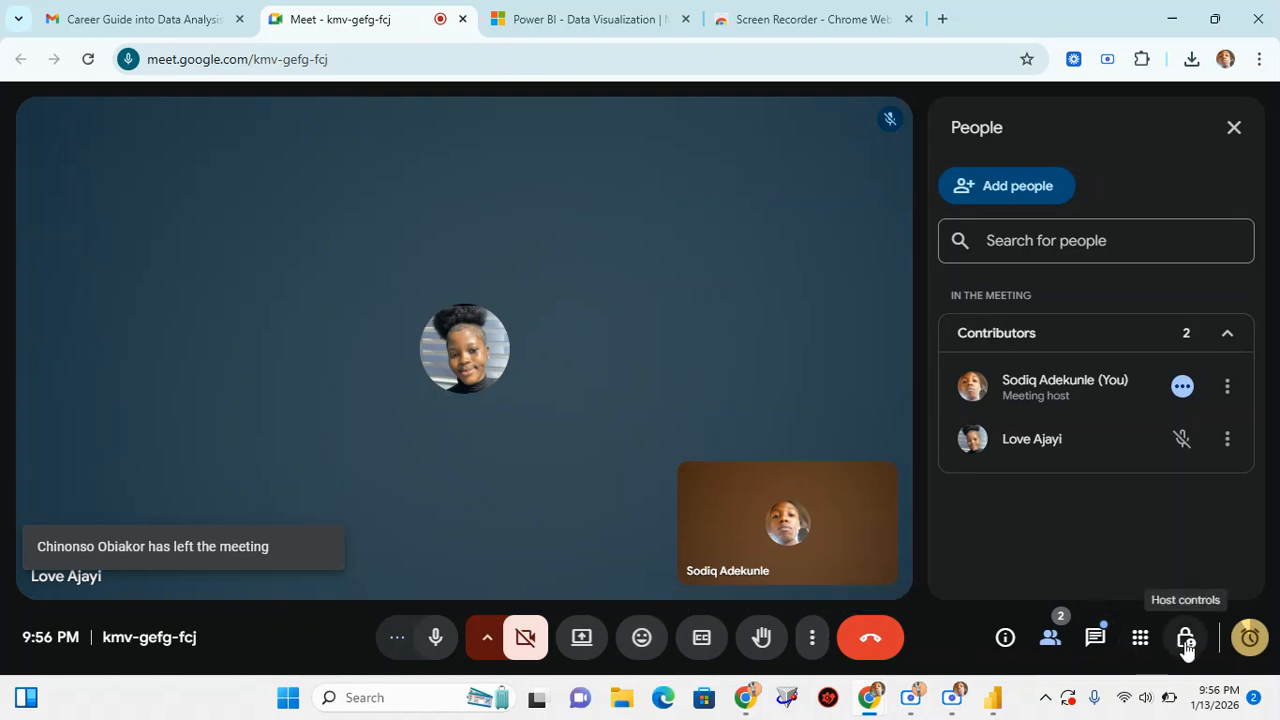
# Read the in-call messages from the class, close the chat, and open the meeting details
pyautogui.click(1104, 644)
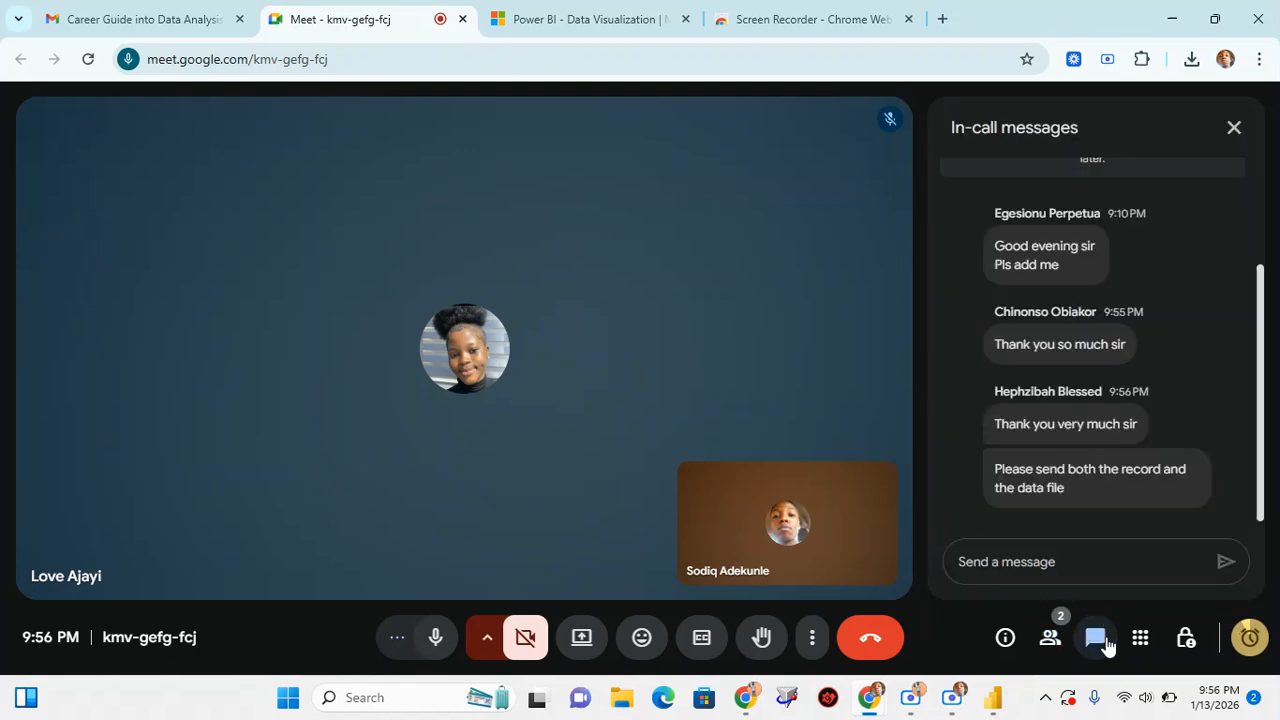
pyautogui.click(1097, 640)
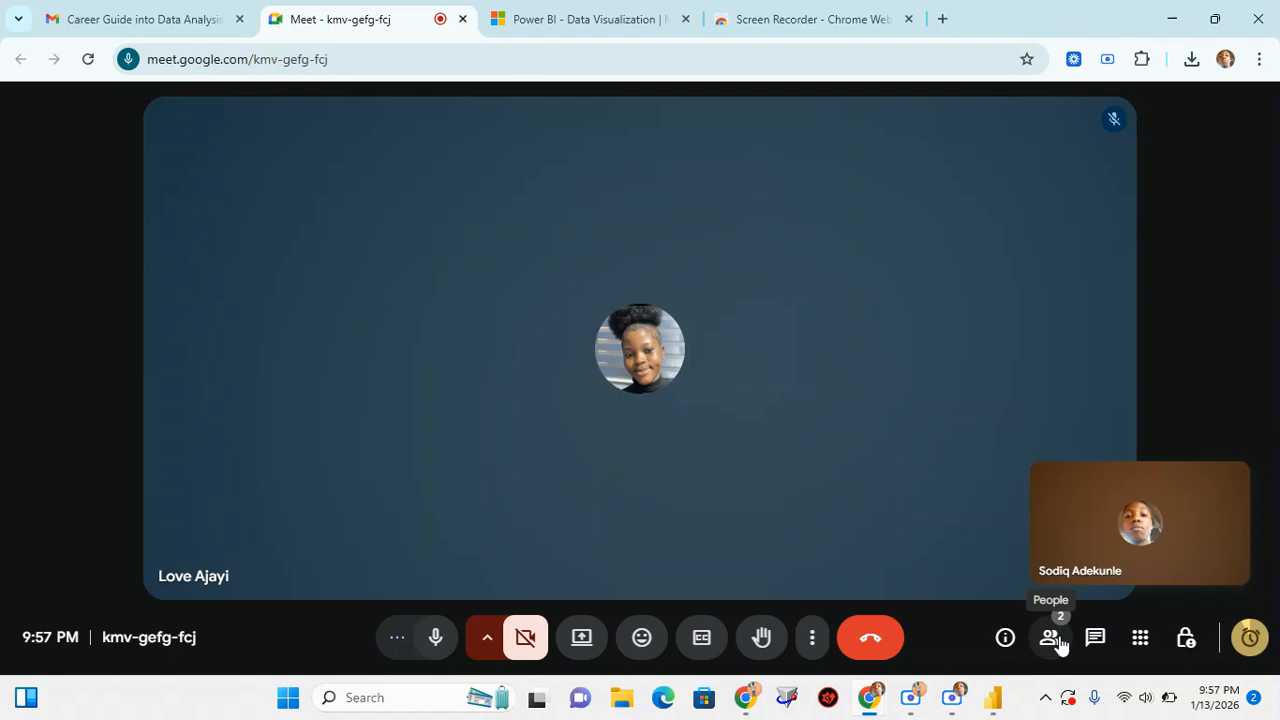
pyautogui.click(1004, 638)
pyautogui.click(1004, 640)
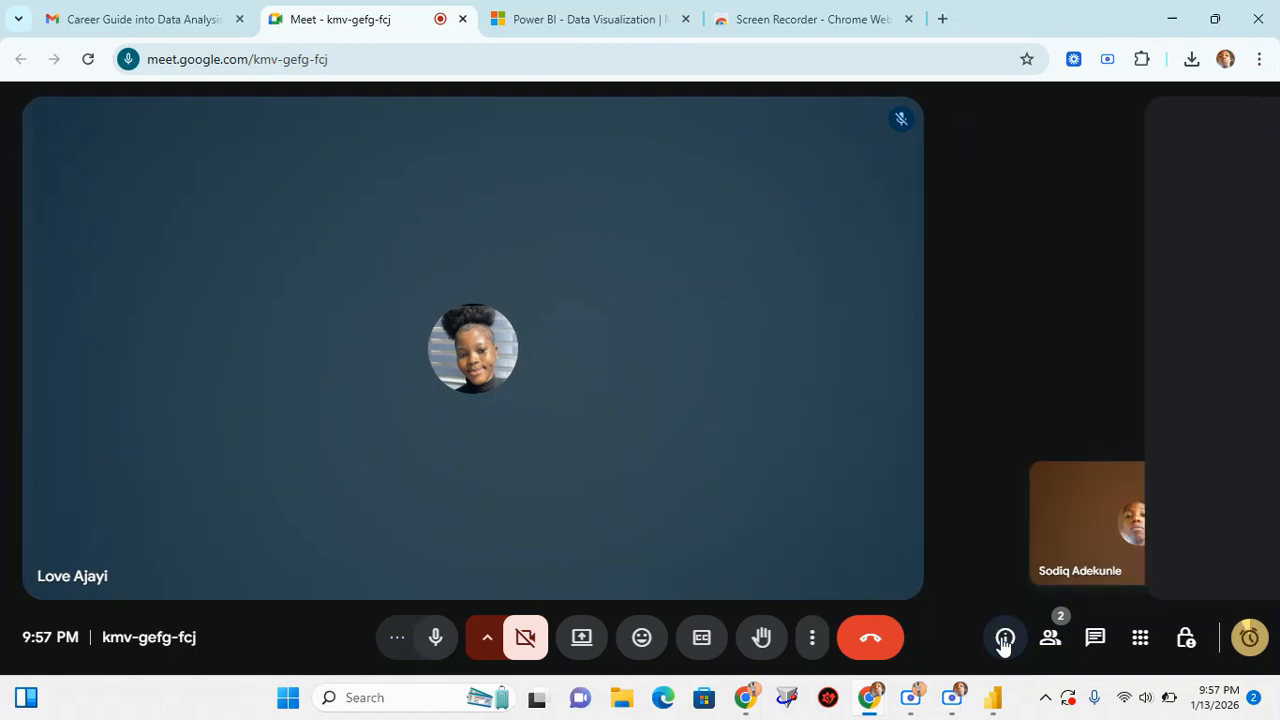